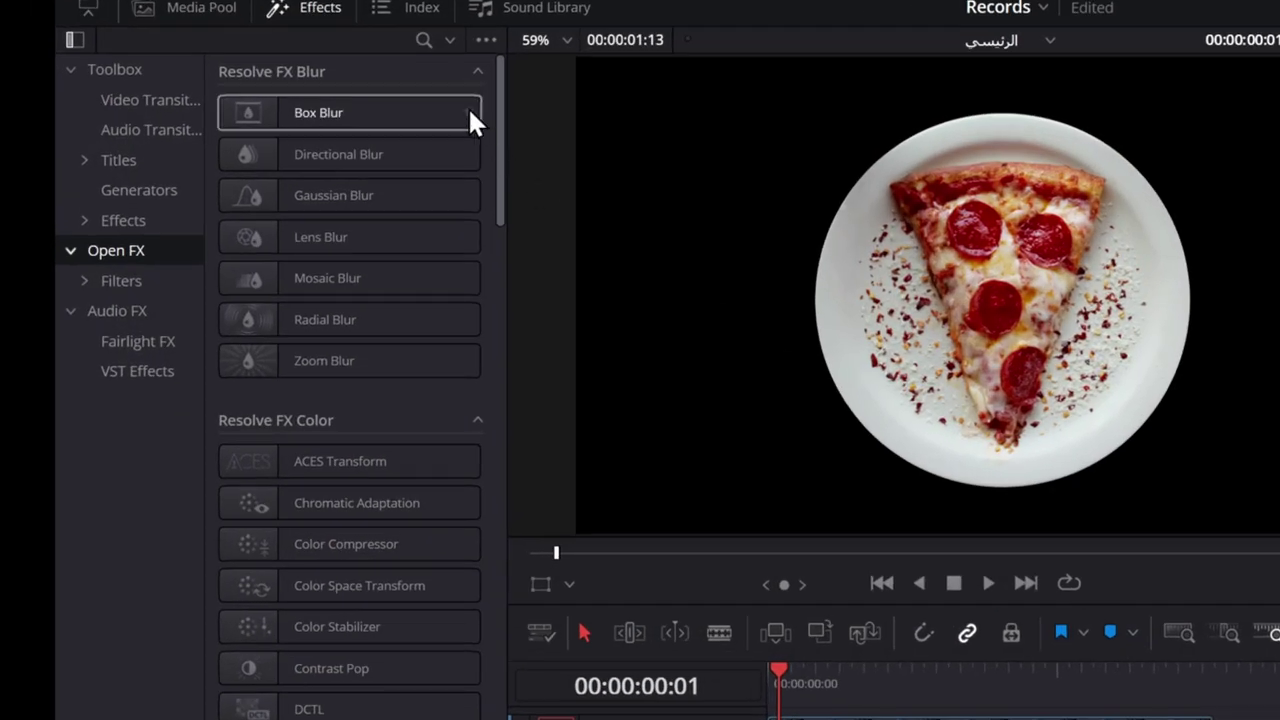
Find the Transform effect, drop it on the pizza clip, and set Advanced Edge Behaviour to Reflect
{"action": "left_click", "coordinate": [423, 41]}
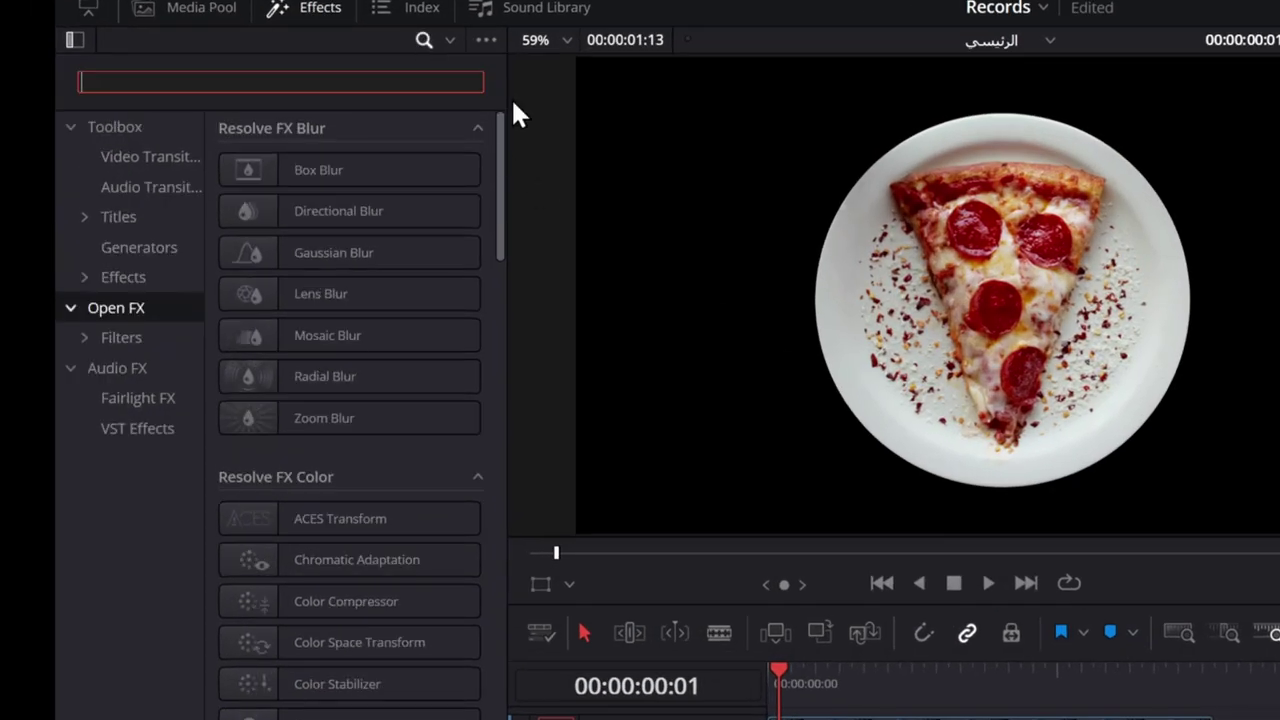
{"action": "type", "text": "transf"}
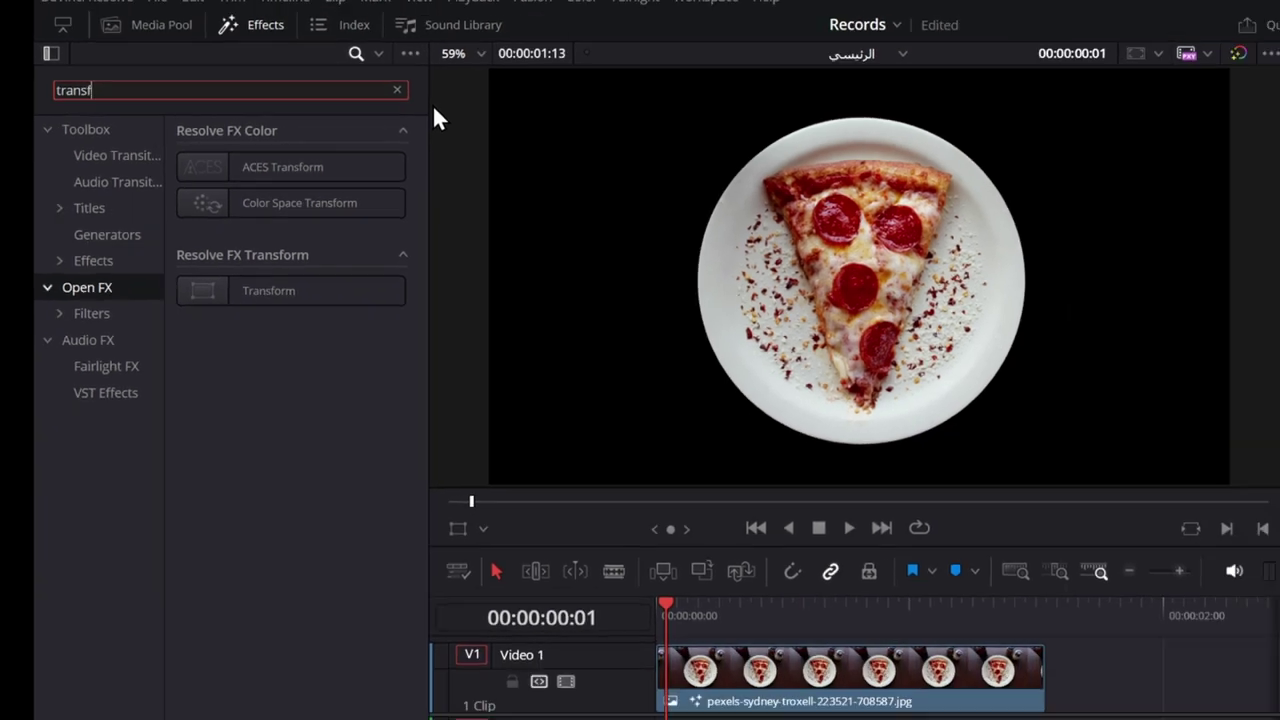
{"action": "type", "text": "orm"}
{"action": "left_click_drag", "start_coordinate": [192, 257], "coordinate": [634, 554]}
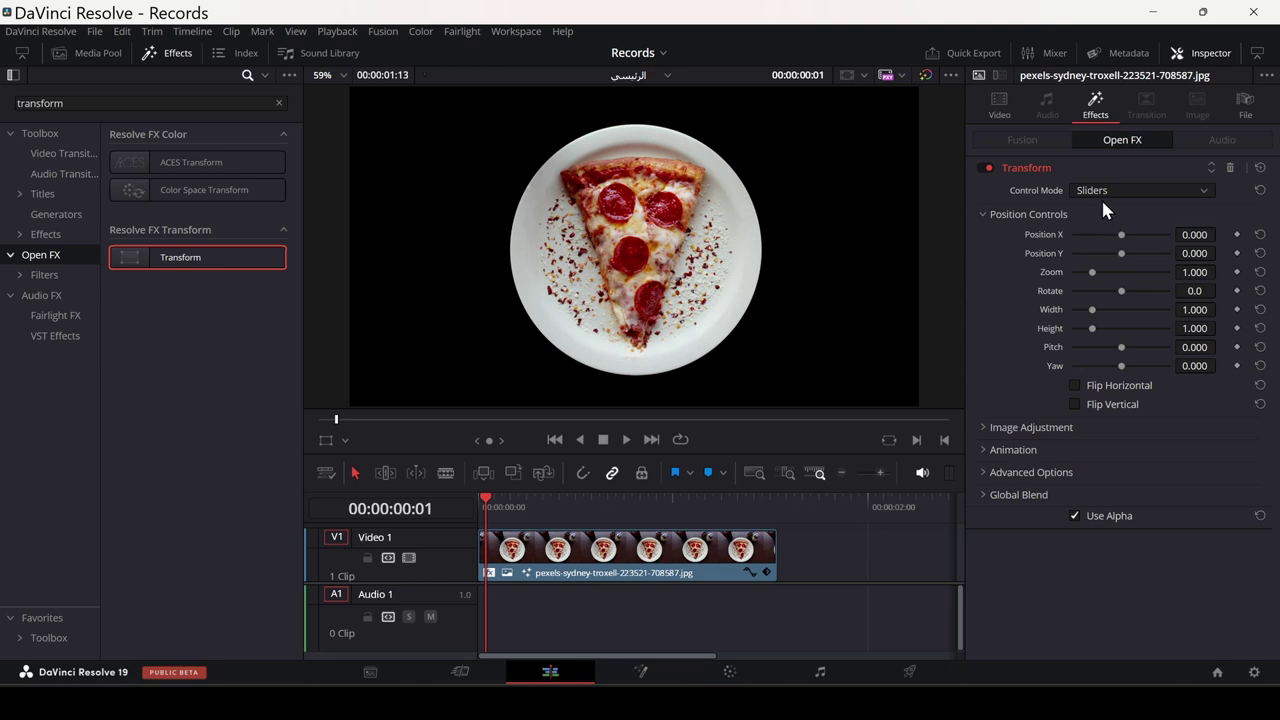
{"action": "left_click", "coordinate": [1021, 472]}
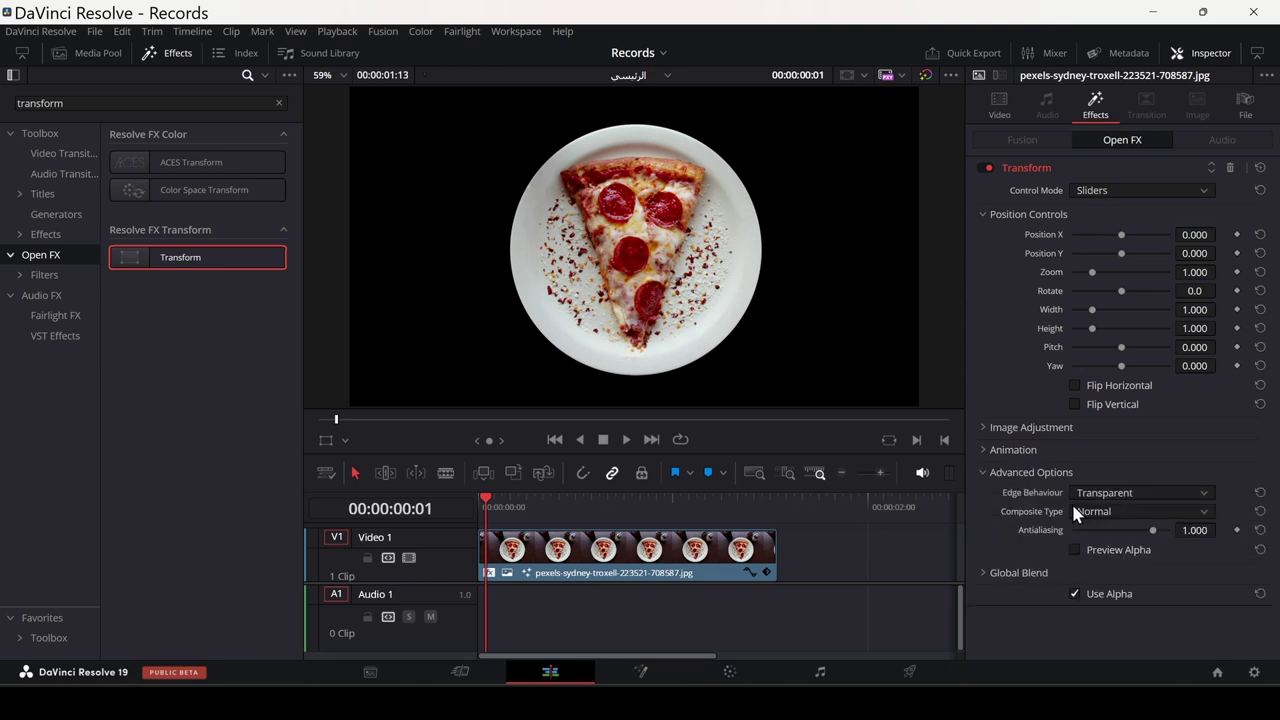
{"action": "left_click", "coordinate": [1100, 492]}
{"action": "left_click", "coordinate": [1100, 529]}
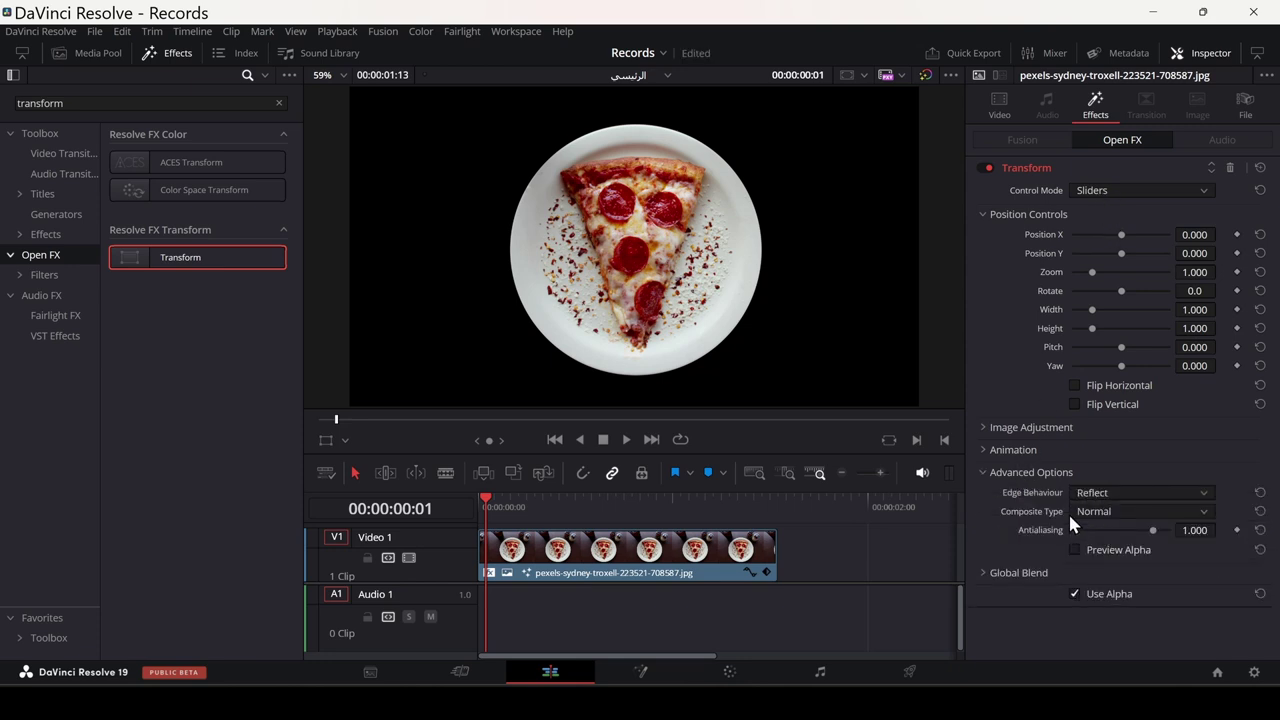
Zoom the pizza image down to about 0.1 so it tiles, then set Edge Behaviour to Wrap-Around
{"action": "left_click_drag", "start_coordinate": [1093, 275], "coordinate": [1035, 275]}
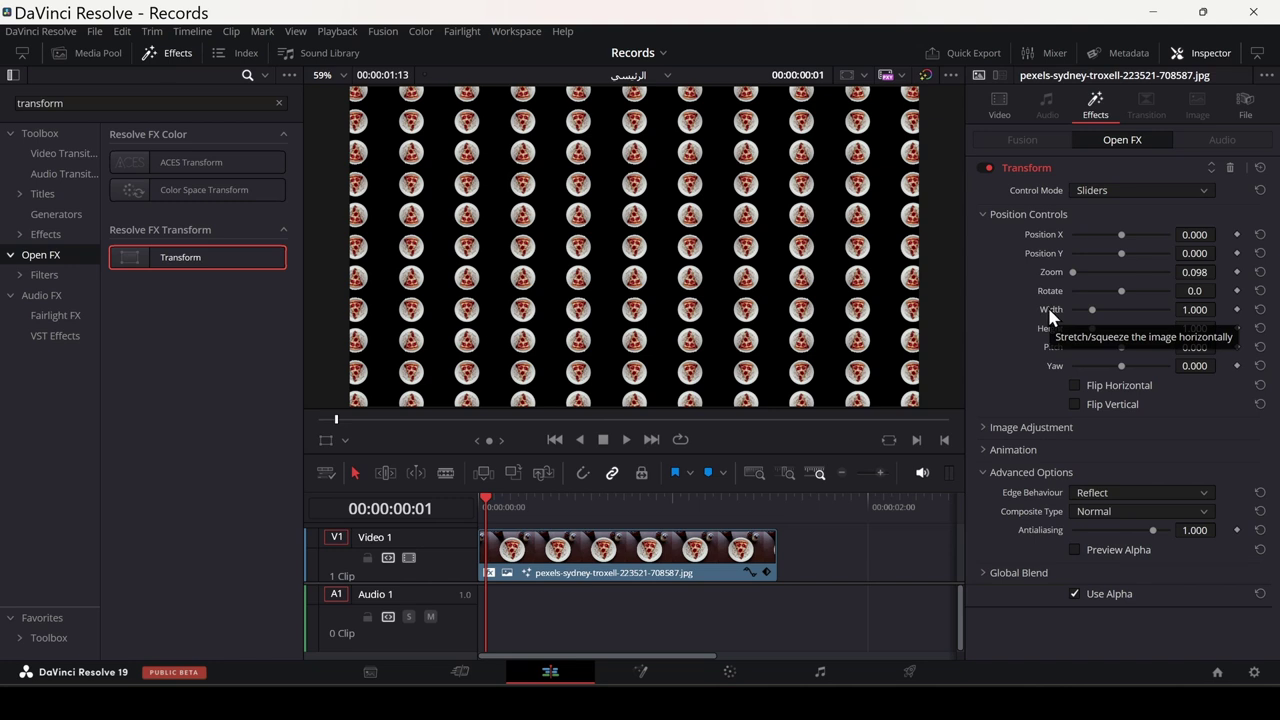
{"action": "left_click", "coordinate": [1108, 500]}
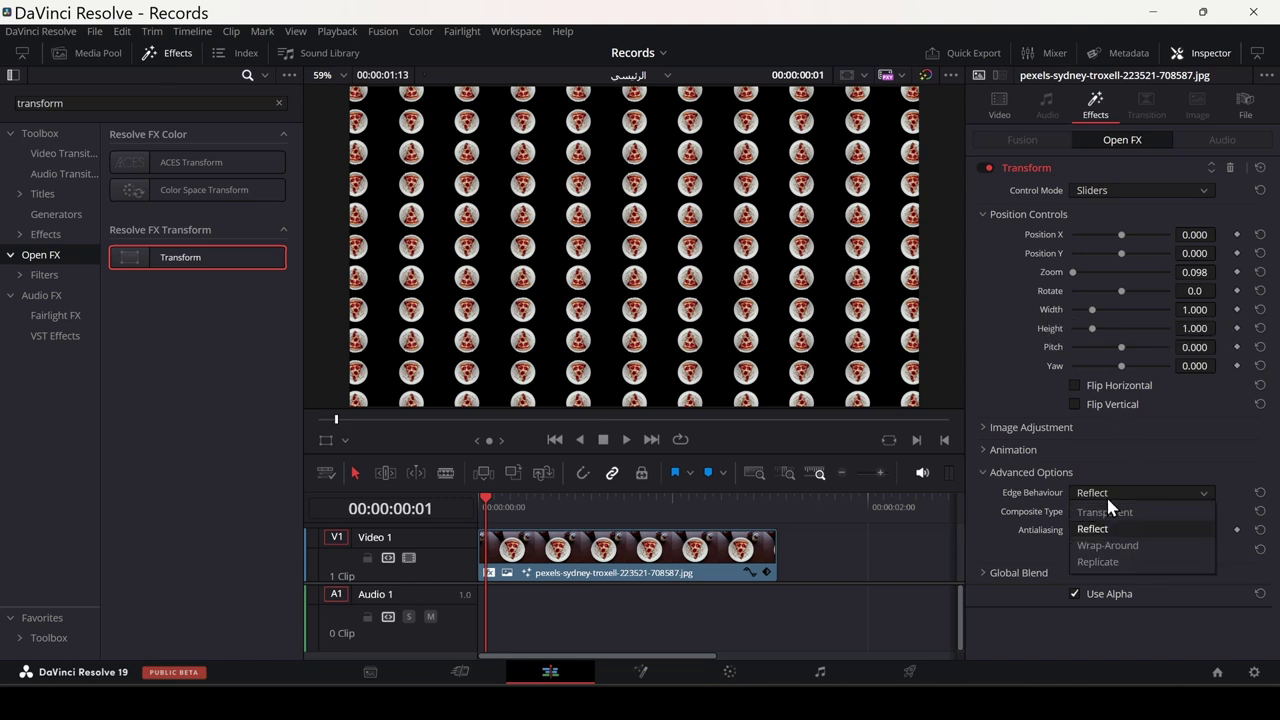
{"action": "left_click", "coordinate": [1110, 546]}
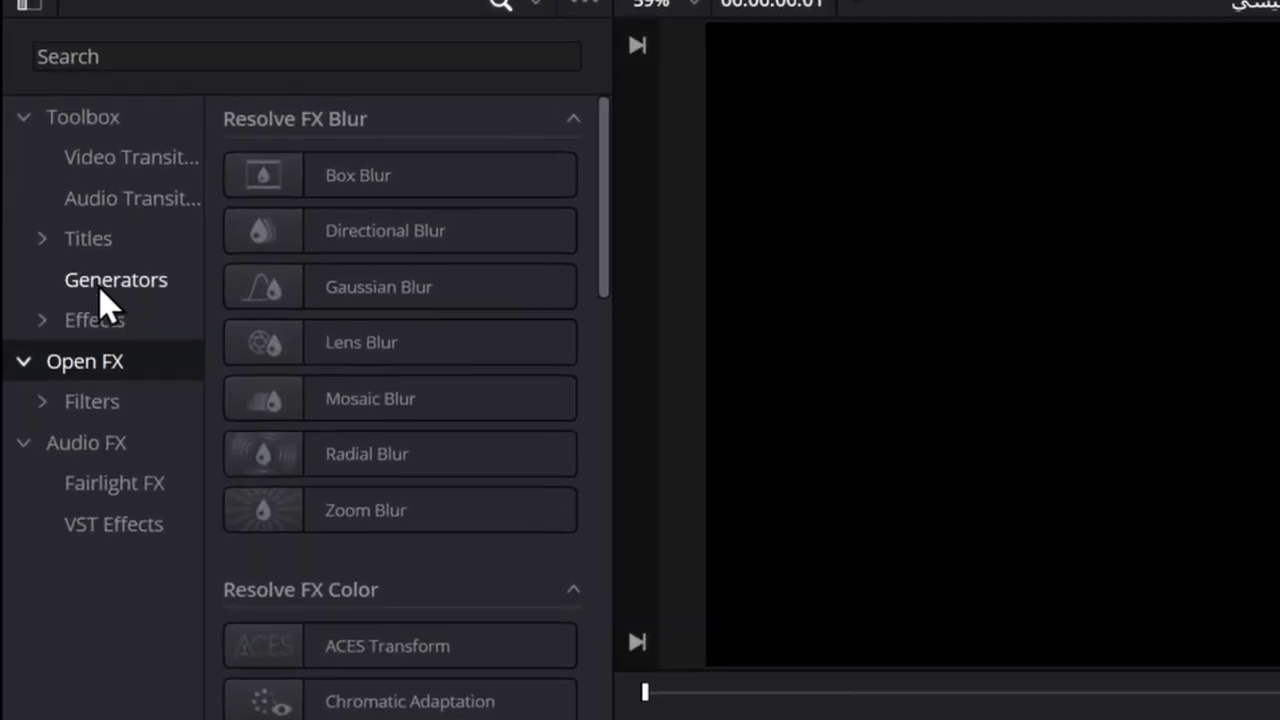
Place a Solid Color generator clip on Video 1 and select it
{"action": "left_click", "coordinate": [48, 214]}
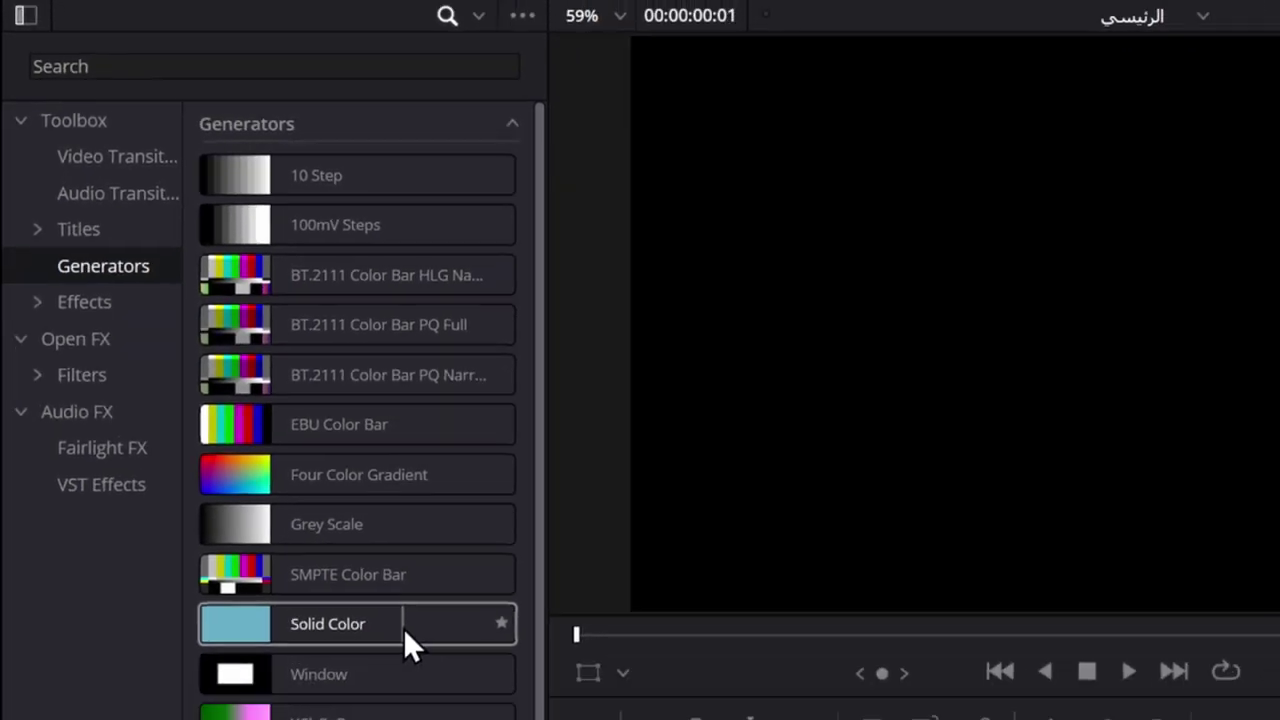
{"action": "left_click", "coordinate": [403, 628]}
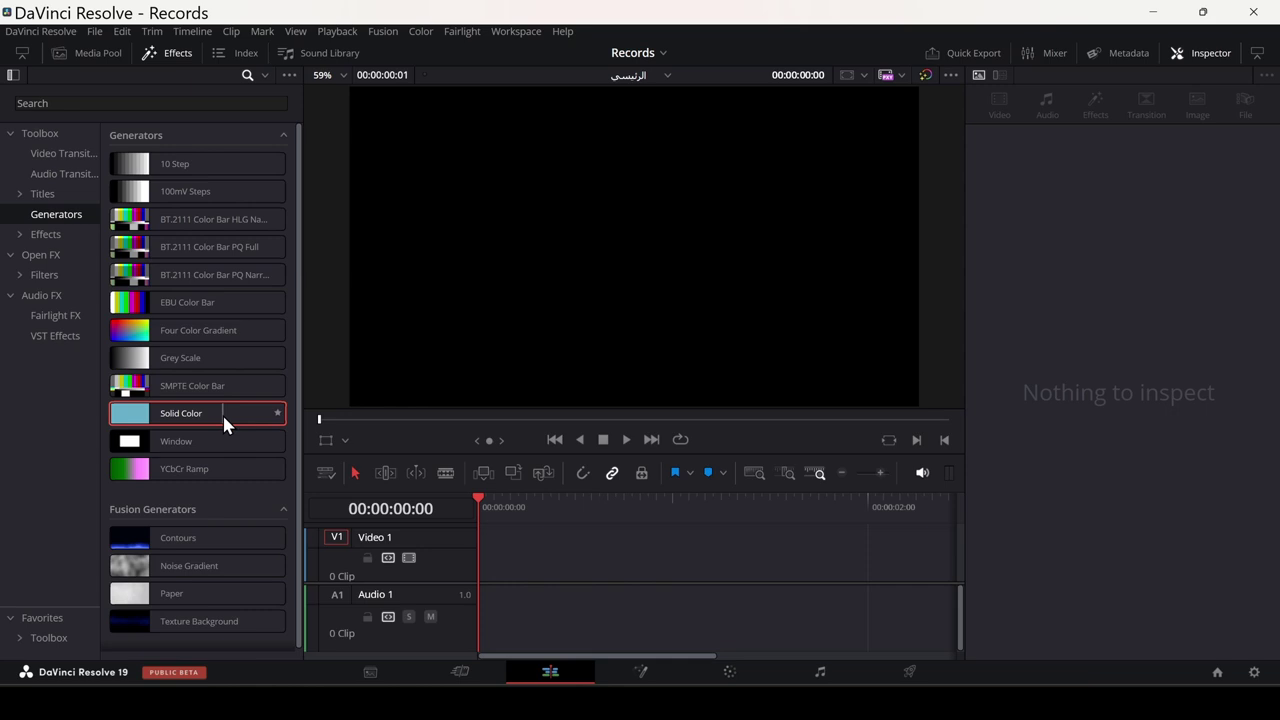
{"action": "left_click_drag", "start_coordinate": [222, 413], "coordinate": [479, 558]}
{"action": "left_click", "coordinate": [656, 500]}
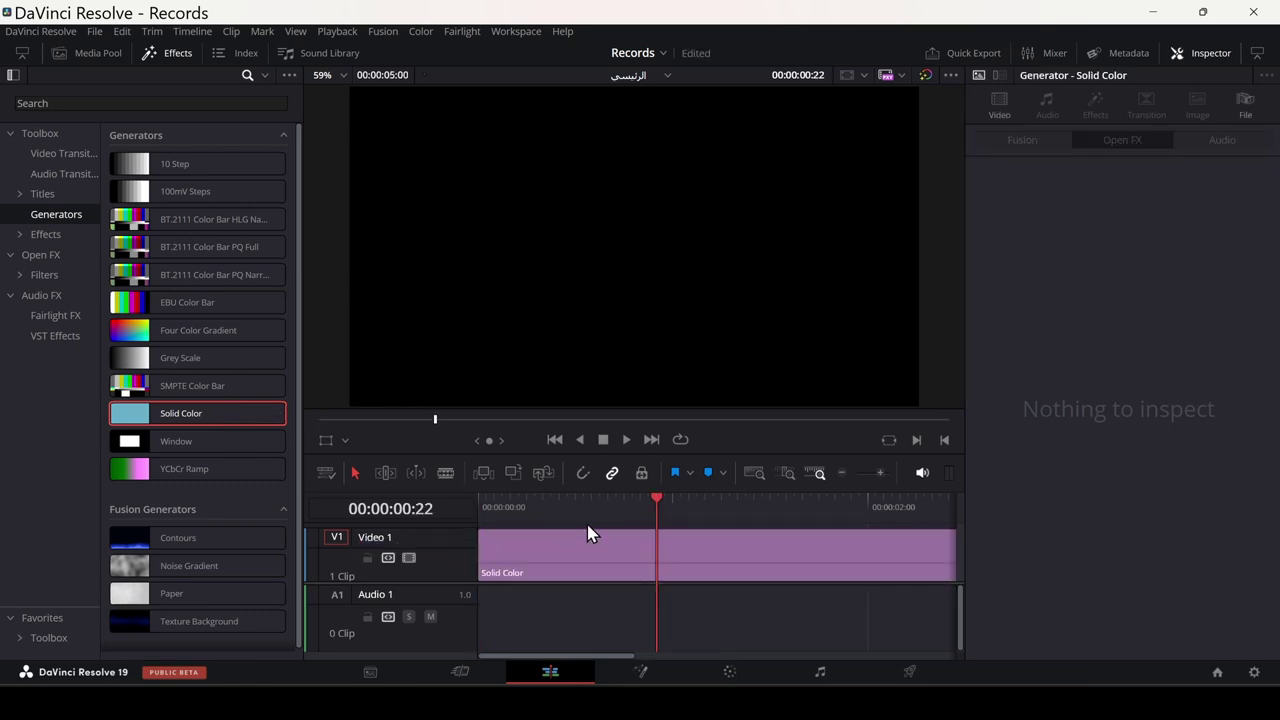
{"action": "left_click", "coordinate": [597, 561]}
Replace the solid's black with a custom olive-yellow colour and confirm it
{"action": "left_click", "coordinate": [1086, 190]}
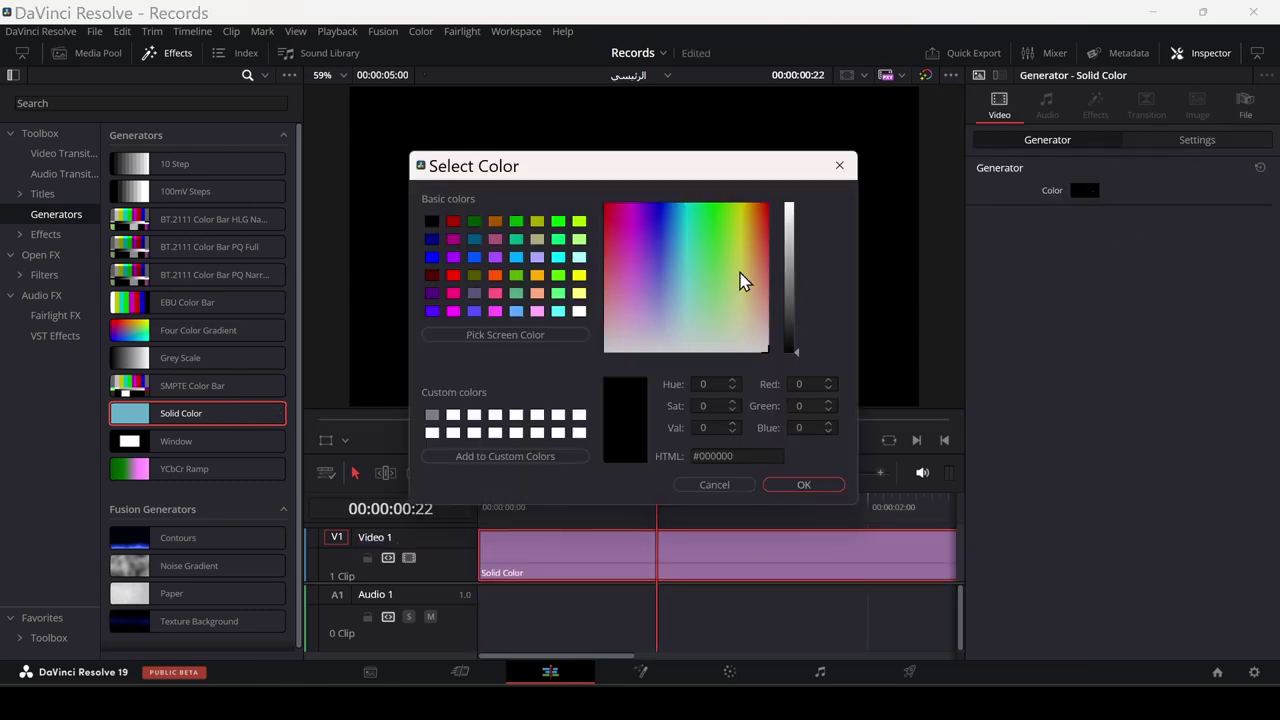
{"action": "left_click", "coordinate": [655, 232]}
{"action": "left_click", "coordinate": [788, 254]}
{"action": "left_click", "coordinate": [655, 223]}
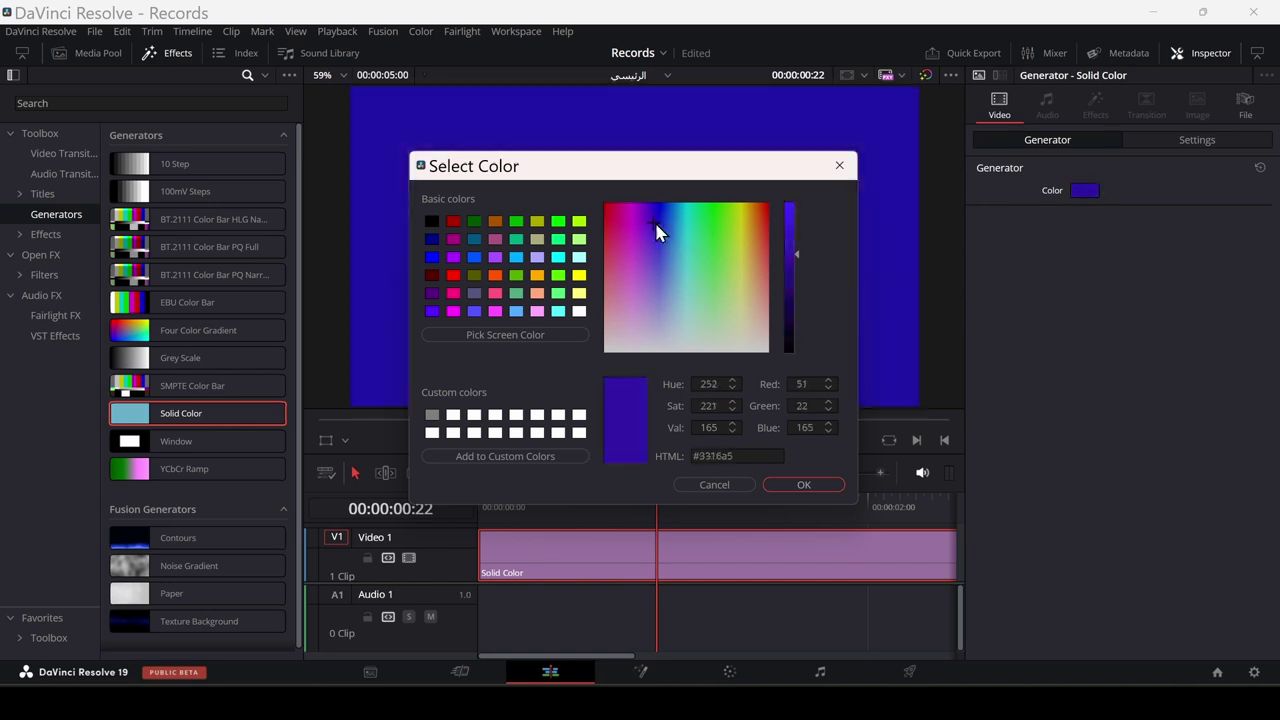
{"action": "left_click_drag", "start_coordinate": [656, 226], "coordinate": [745, 236]}
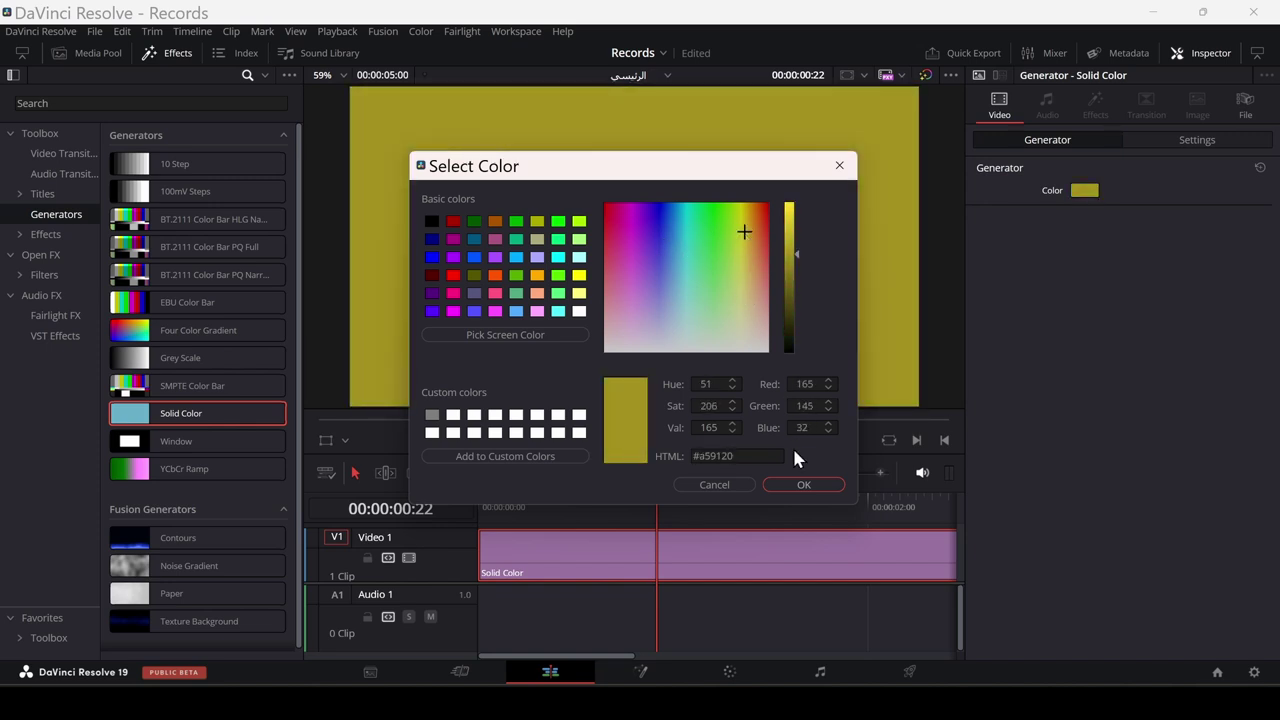
{"action": "left_click", "coordinate": [720, 229]}
{"action": "left_click", "coordinate": [803, 484]}
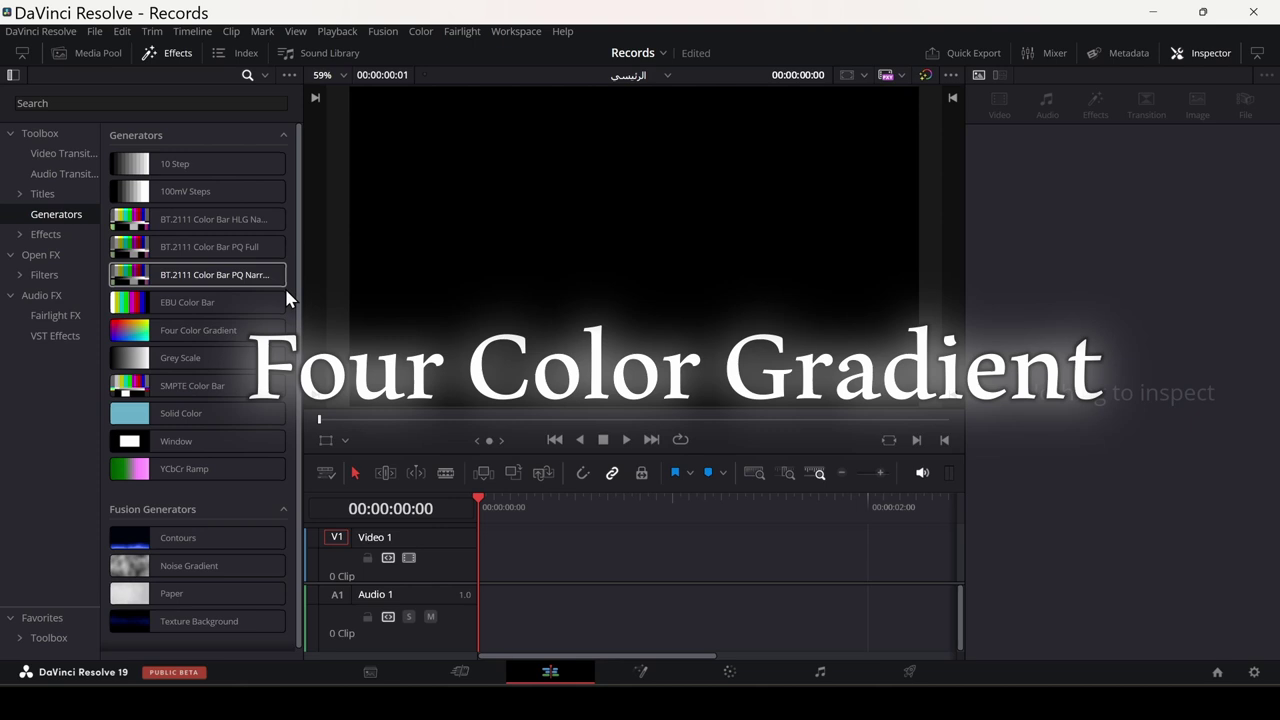
Add a Four Color Gradient clip to Video 1 and shift its centre point lower
{"action": "mouse_move", "coordinate": [245, 330]}
{"action": "left_mouse_down"}
{"action": "mouse_move", "coordinate": [502, 551]}
{"action": "mouse_move", "coordinate": [490, 552]}
{"action": "left_mouse_up"}
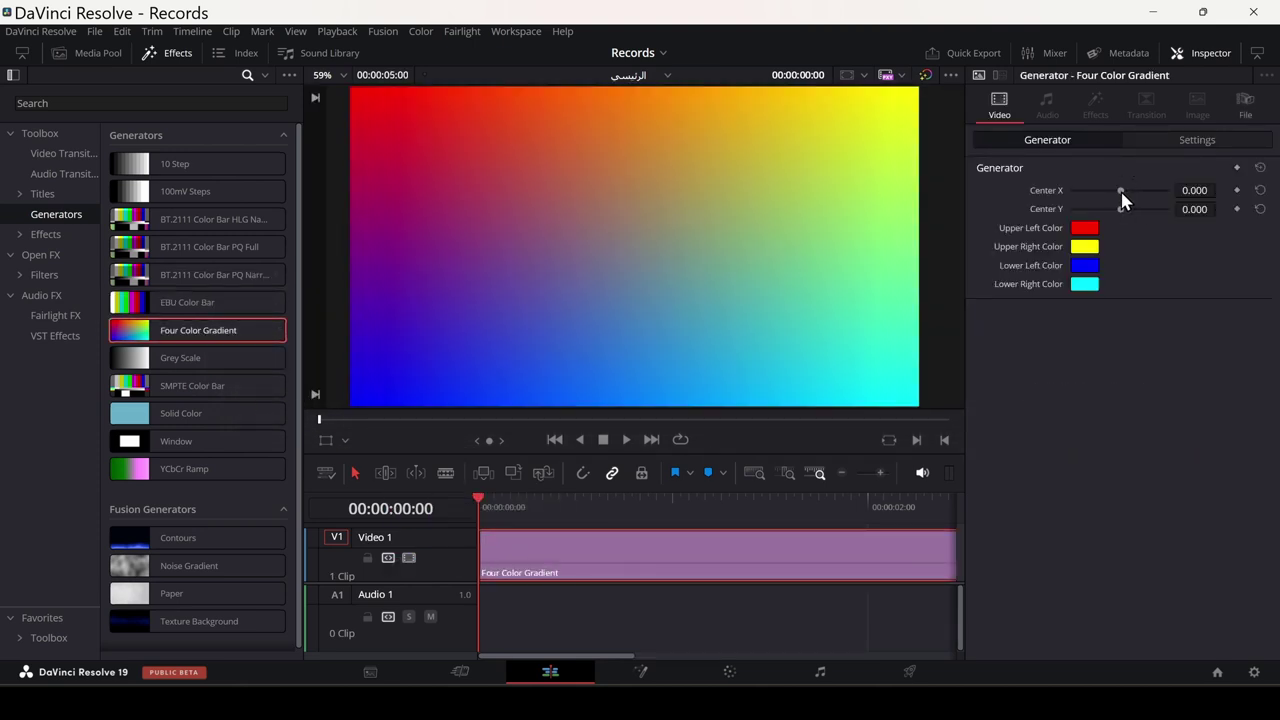
{"action": "mouse_move", "coordinate": [1121, 192]}
{"action": "left_mouse_down"}
{"action": "mouse_move", "coordinate": [1145, 210]}
{"action": "mouse_move", "coordinate": [1124, 209]}
{"action": "left_mouse_up"}
{"action": "left_click", "coordinate": [1084, 228]}
Colour the gradient's upper left corner purple, upper right green and lower left yellow
{"action": "left_click", "coordinate": [650, 240]}
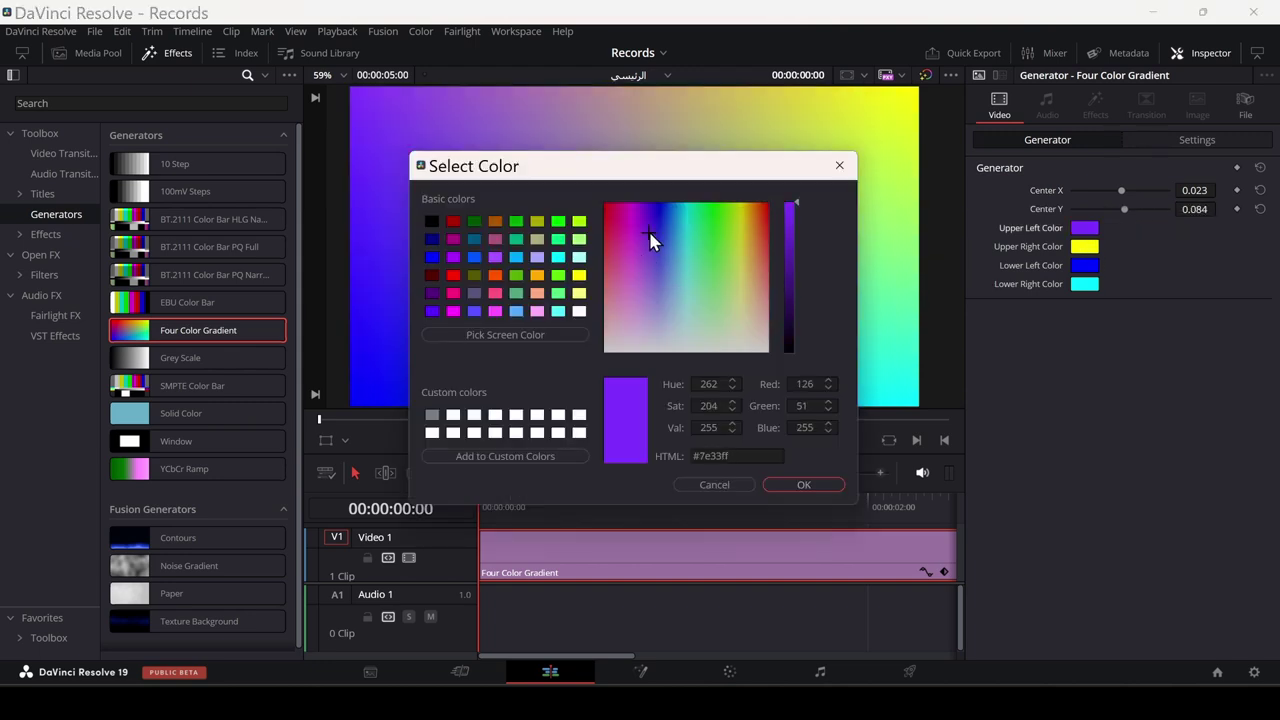
{"action": "left_click", "coordinate": [803, 484]}
{"action": "left_click", "coordinate": [1085, 246]}
{"action": "left_click", "coordinate": [712, 212]}
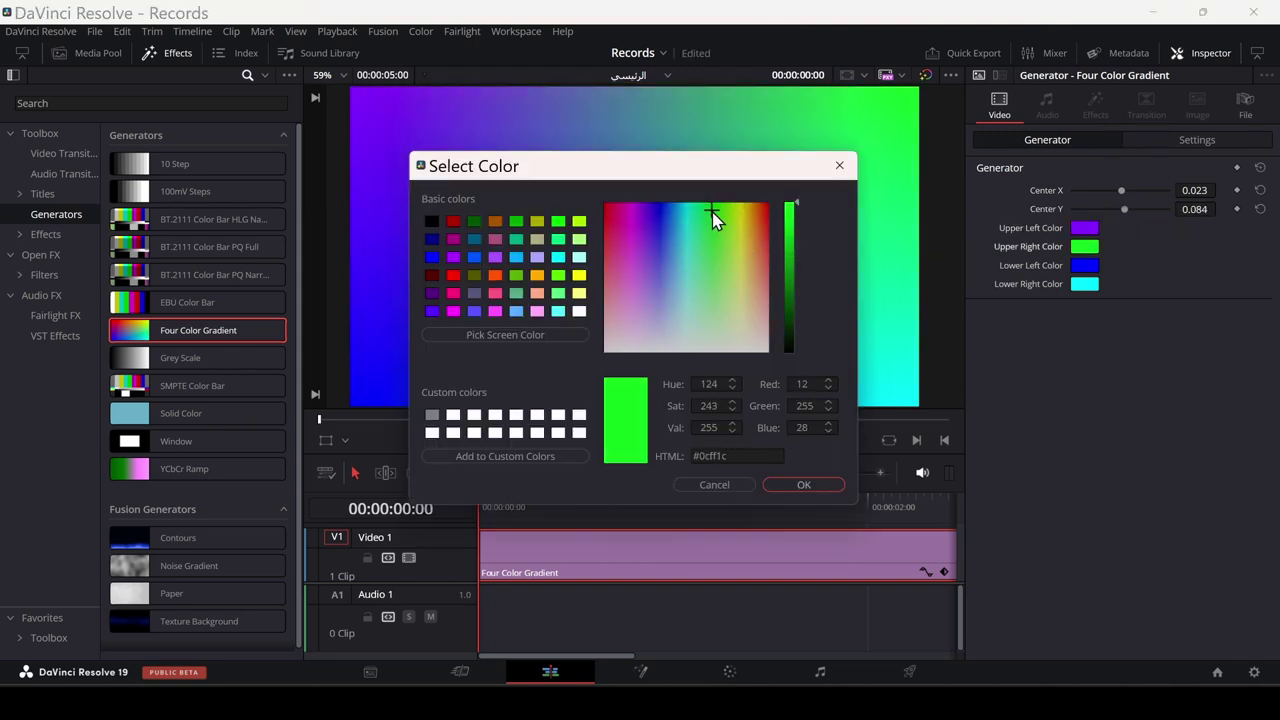
{"action": "left_click", "coordinate": [803, 484]}
{"action": "left_click", "coordinate": [1085, 265]}
{"action": "left_click", "coordinate": [738, 247]}
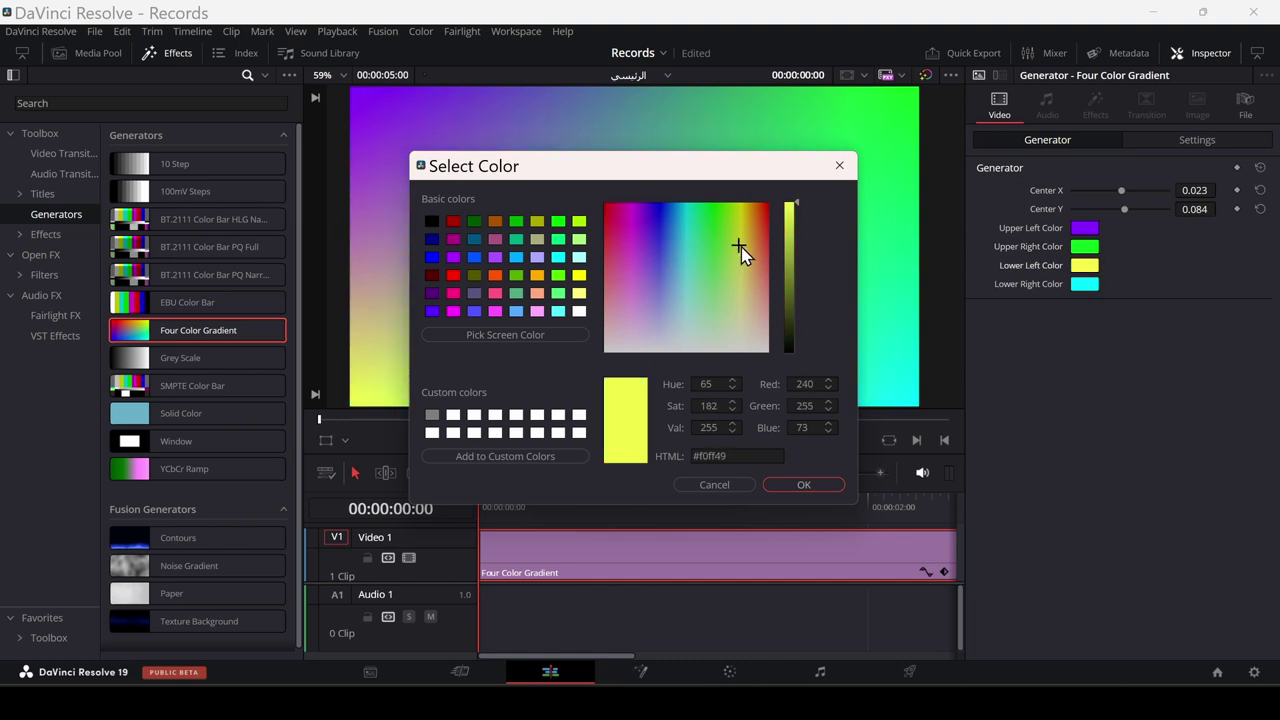
{"action": "left_click_drag", "start_coordinate": [741, 246], "coordinate": [741, 245]}
{"action": "left_click", "coordinate": [799, 488]}
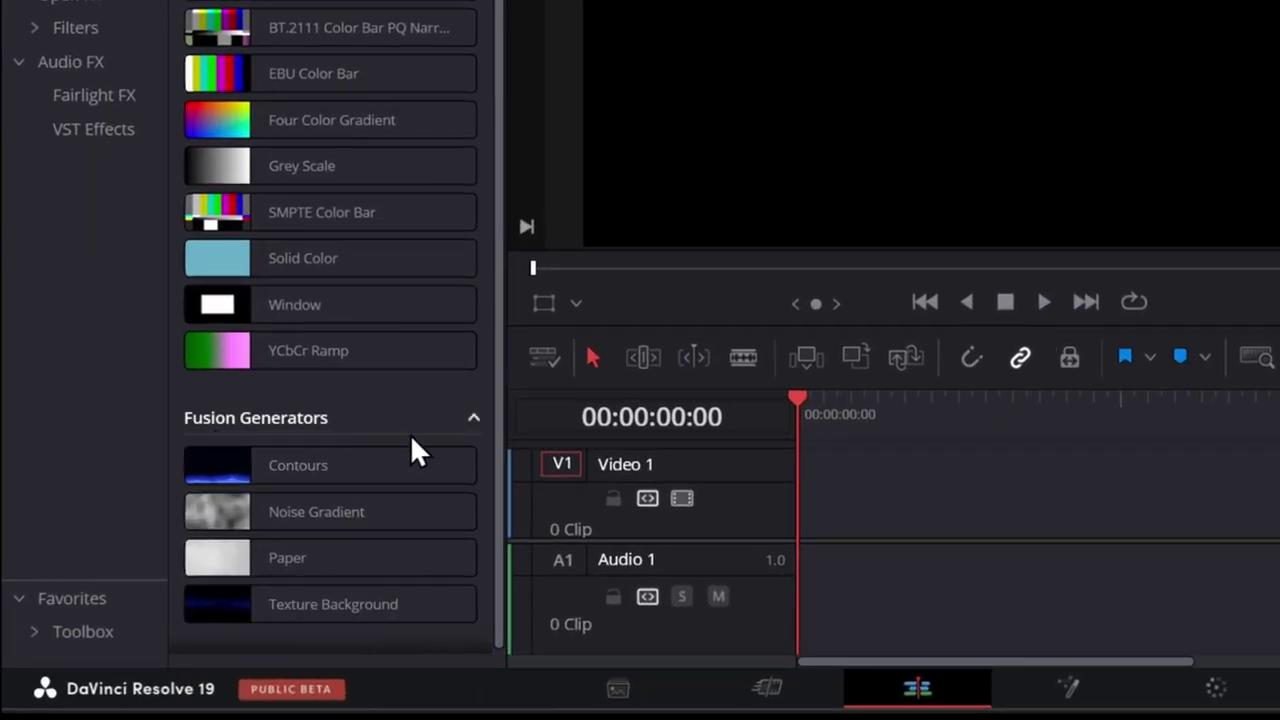
{"action": "mouse_move", "coordinate": [425, 603]}
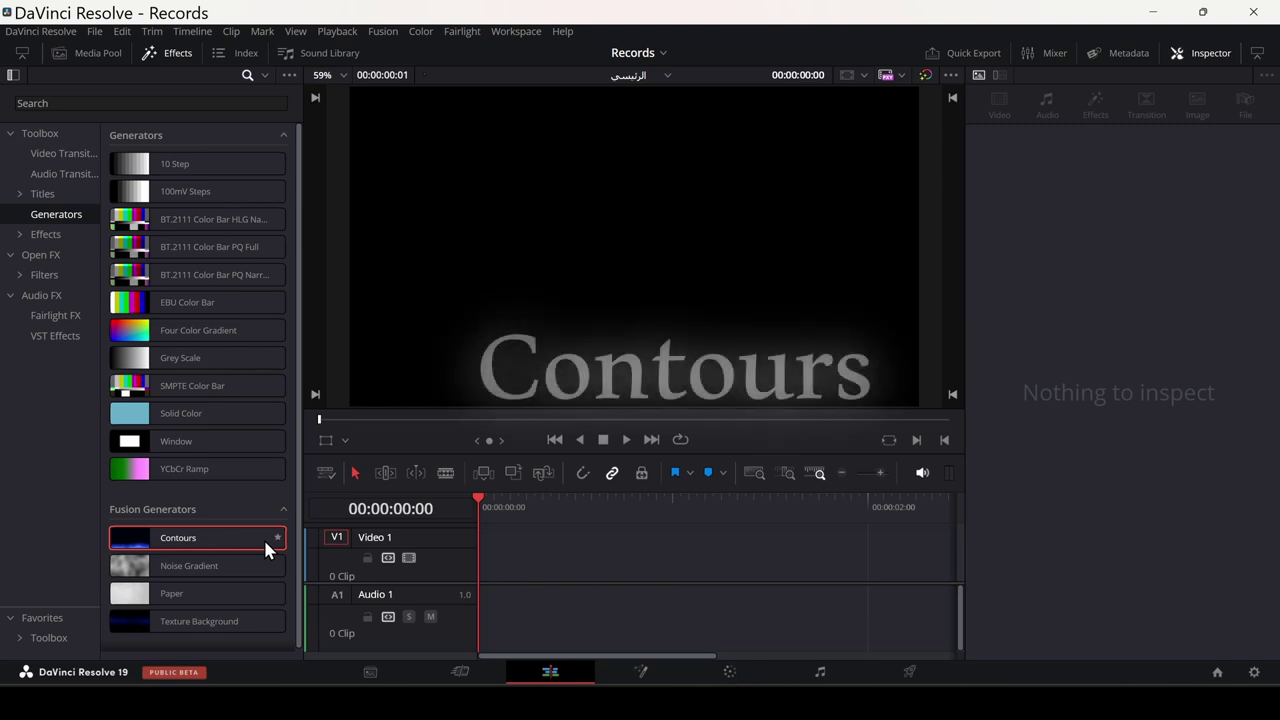
Add Contours to Video 1 with 7.09 layers, shifted layer offset and movement rate 0.268
{"action": "left_click_drag", "start_coordinate": [265, 545], "coordinate": [485, 584]}
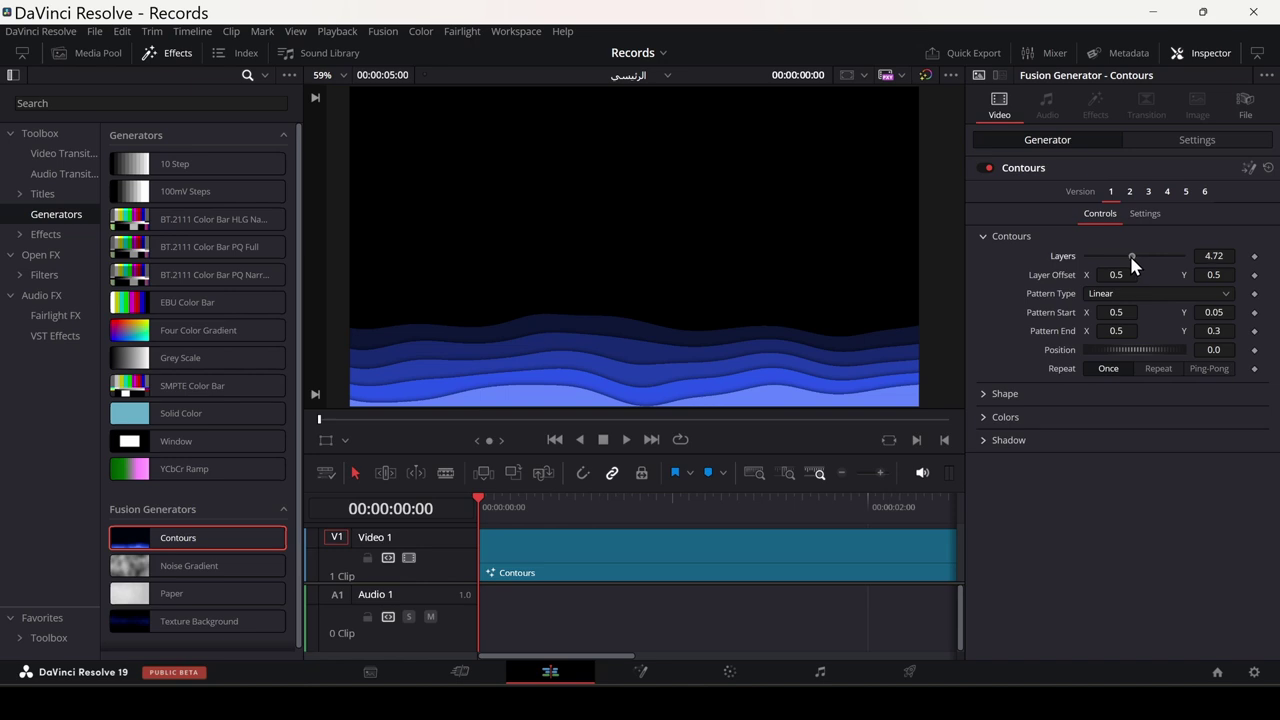
{"action": "left_click_drag", "start_coordinate": [1132, 257], "coordinate": [1154, 257]}
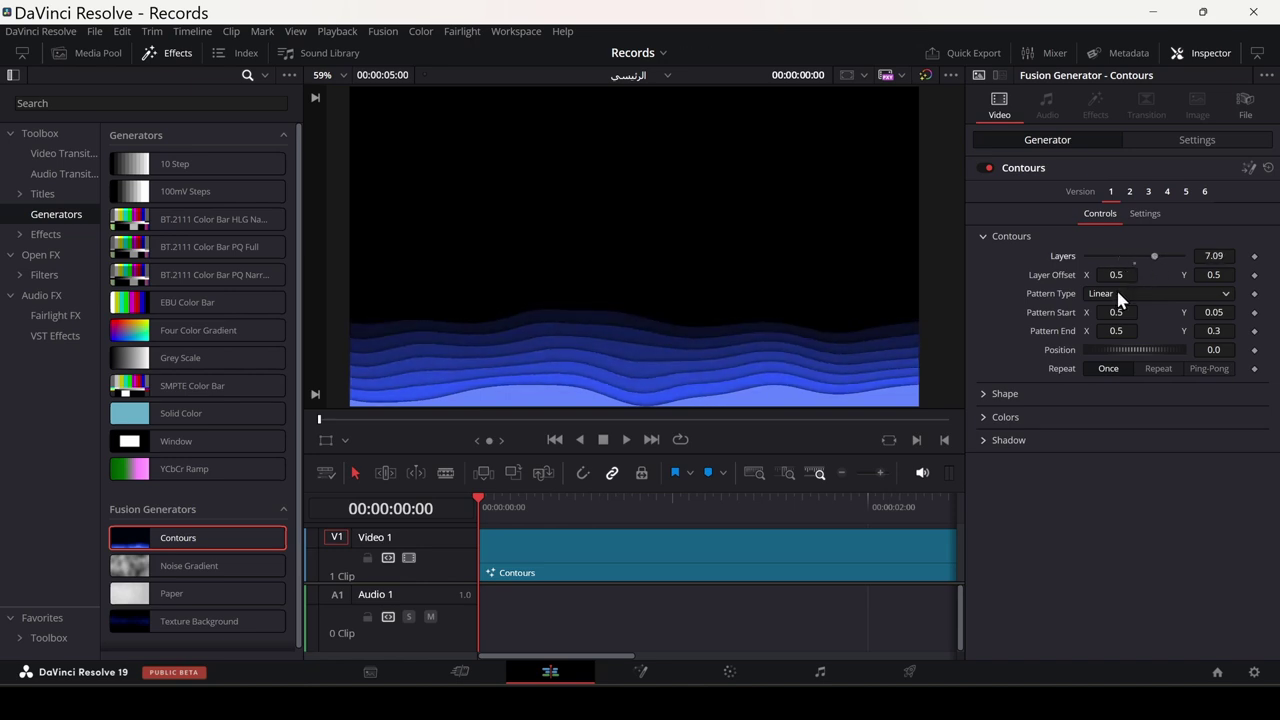
{"action": "mouse_move", "coordinate": [1117, 276]}
{"action": "left_mouse_down"}
{"action": "mouse_move", "coordinate": [1100, 276]}
{"action": "mouse_move", "coordinate": [1180, 432]}
{"action": "left_mouse_up"}
{"action": "left_click", "coordinate": [993, 395]}
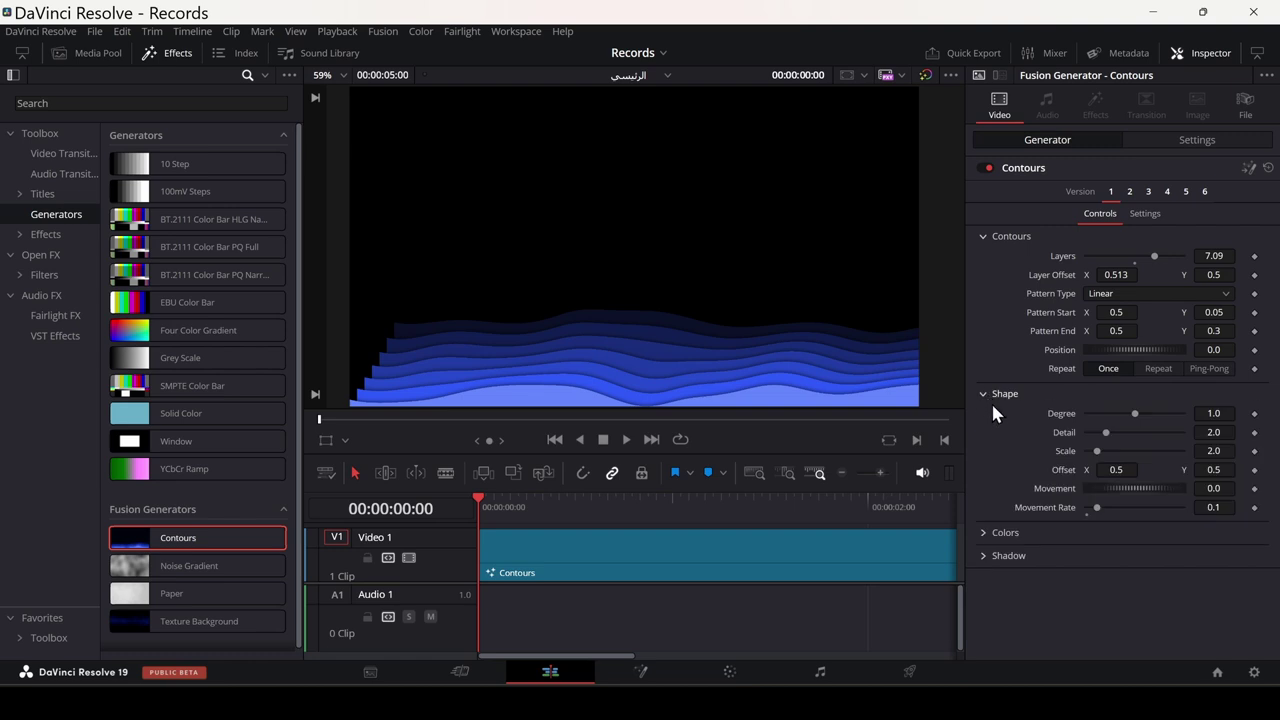
{"action": "left_click_drag", "start_coordinate": [1098, 509], "coordinate": [1114, 509]}
Play Contours from the start and lower its movement rate to 0.094
{"action": "left_click", "coordinate": [488, 497]}
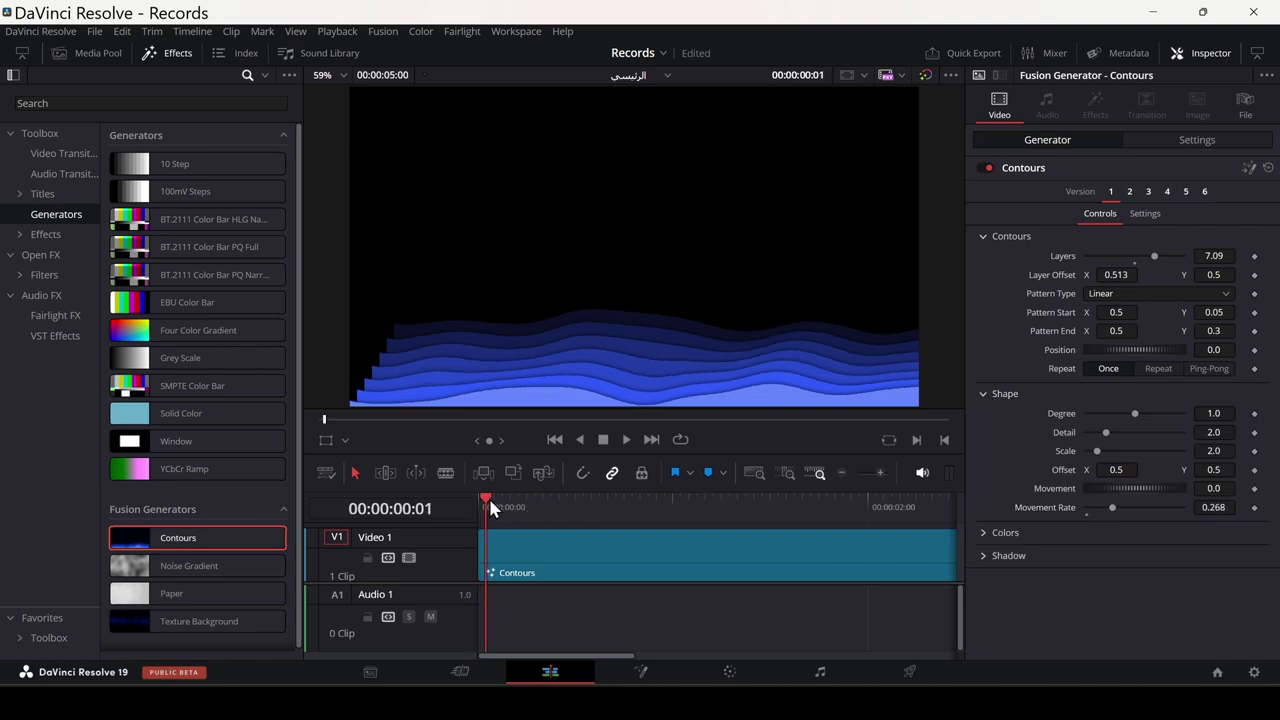
{"action": "key", "text": "space"}
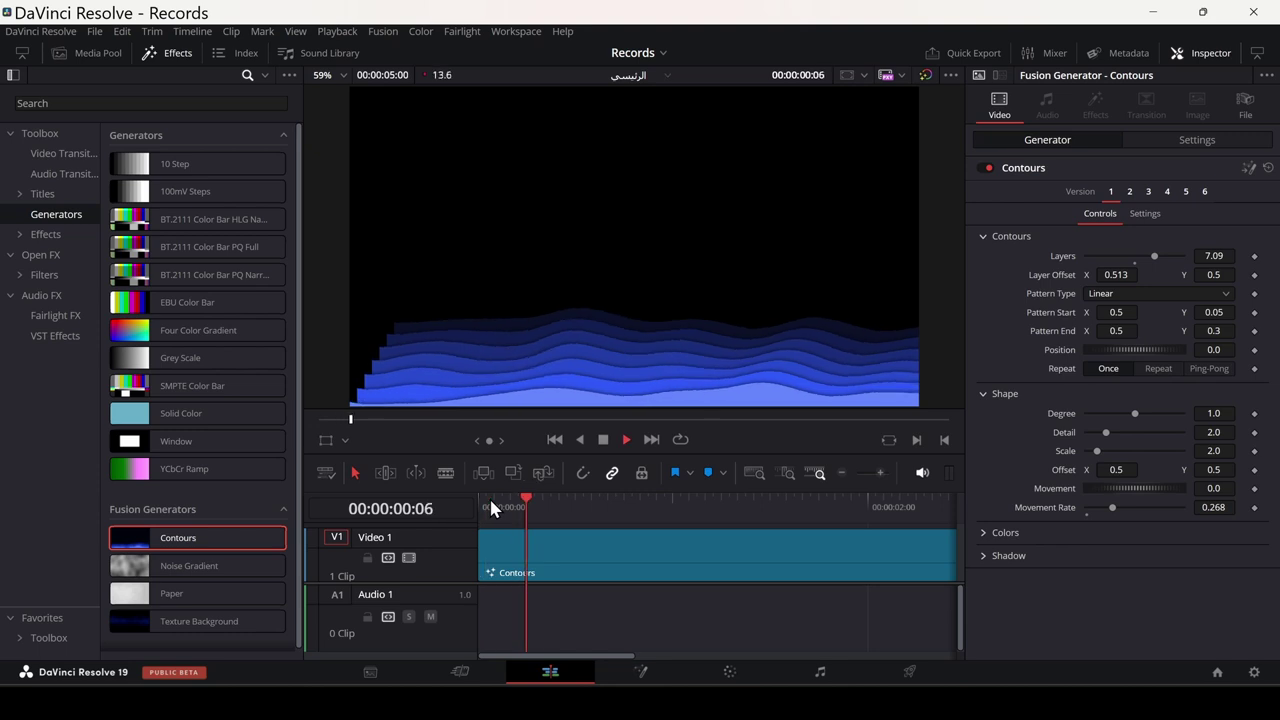
{"action": "left_click_drag", "start_coordinate": [1112, 508], "coordinate": [1086, 508]}
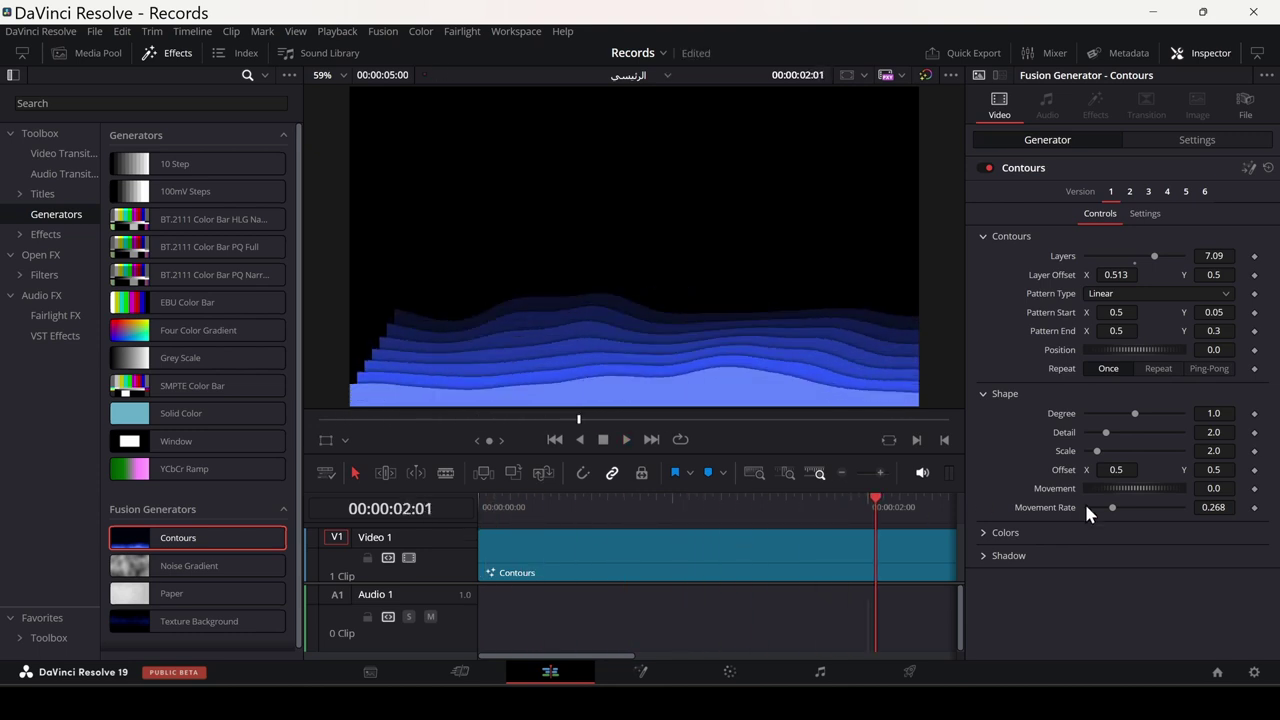
{"action": "key", "text": "space"}
Step through Contours versions 2 to 6
{"action": "left_click", "coordinate": [1131, 193]}
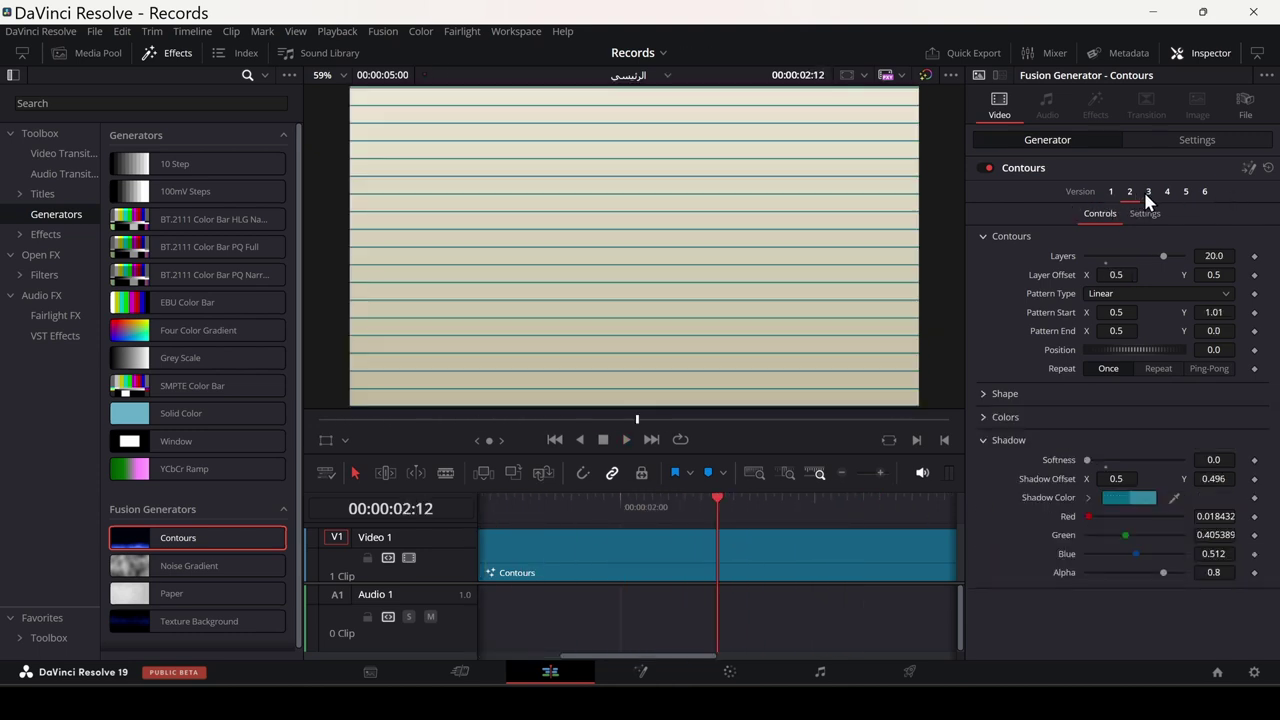
{"action": "left_click", "coordinate": [1148, 192]}
{"action": "left_click", "coordinate": [1167, 192]}
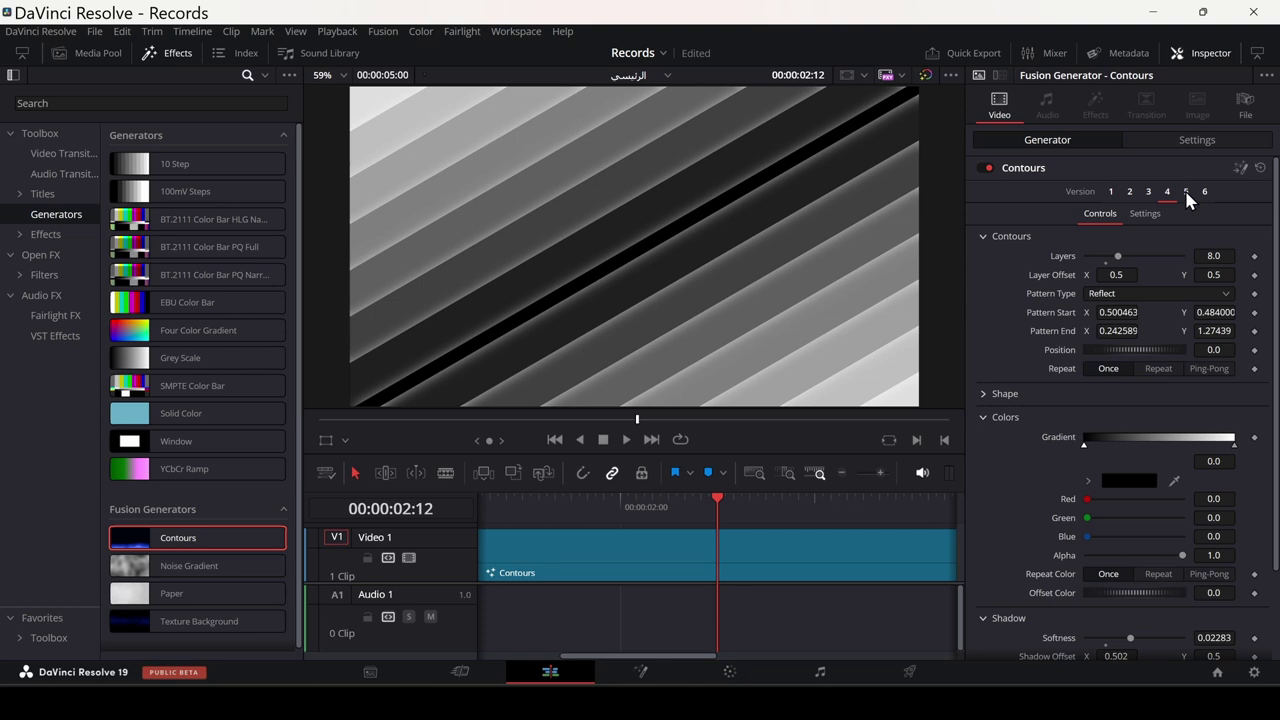
{"action": "left_click", "coordinate": [1186, 192]}
{"action": "left_click", "coordinate": [1205, 192]}
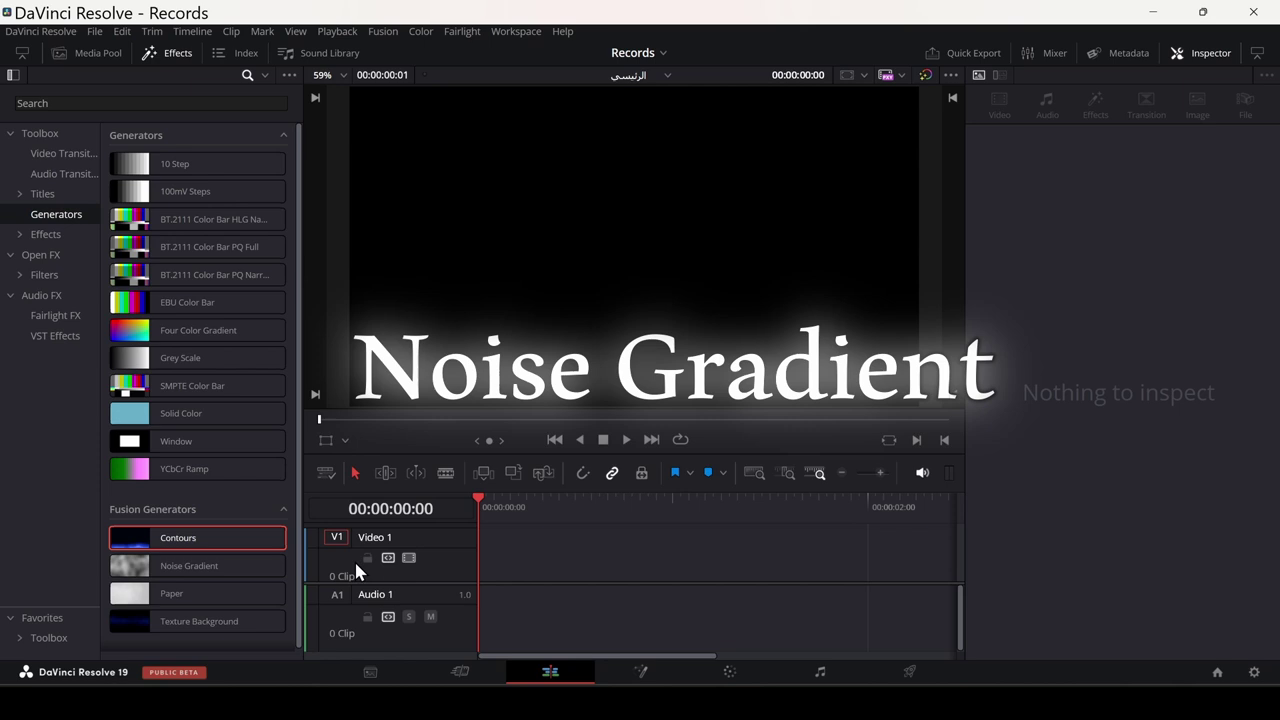
{"action": "left_click_drag", "start_coordinate": [189, 566], "coordinate": [530, 565]}
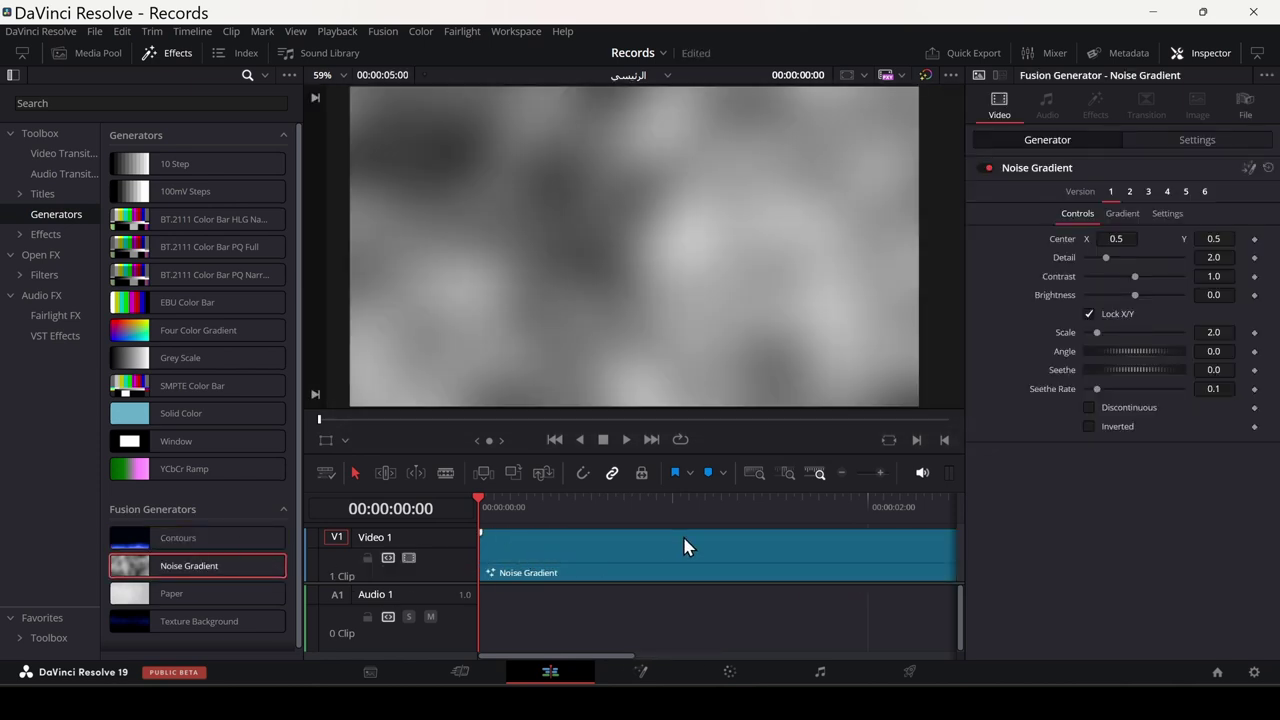
{"action": "left_click", "coordinate": [1130, 191]}
{"action": "left_click", "coordinate": [1166, 191]}
{"action": "left_click", "coordinate": [1204, 191]}
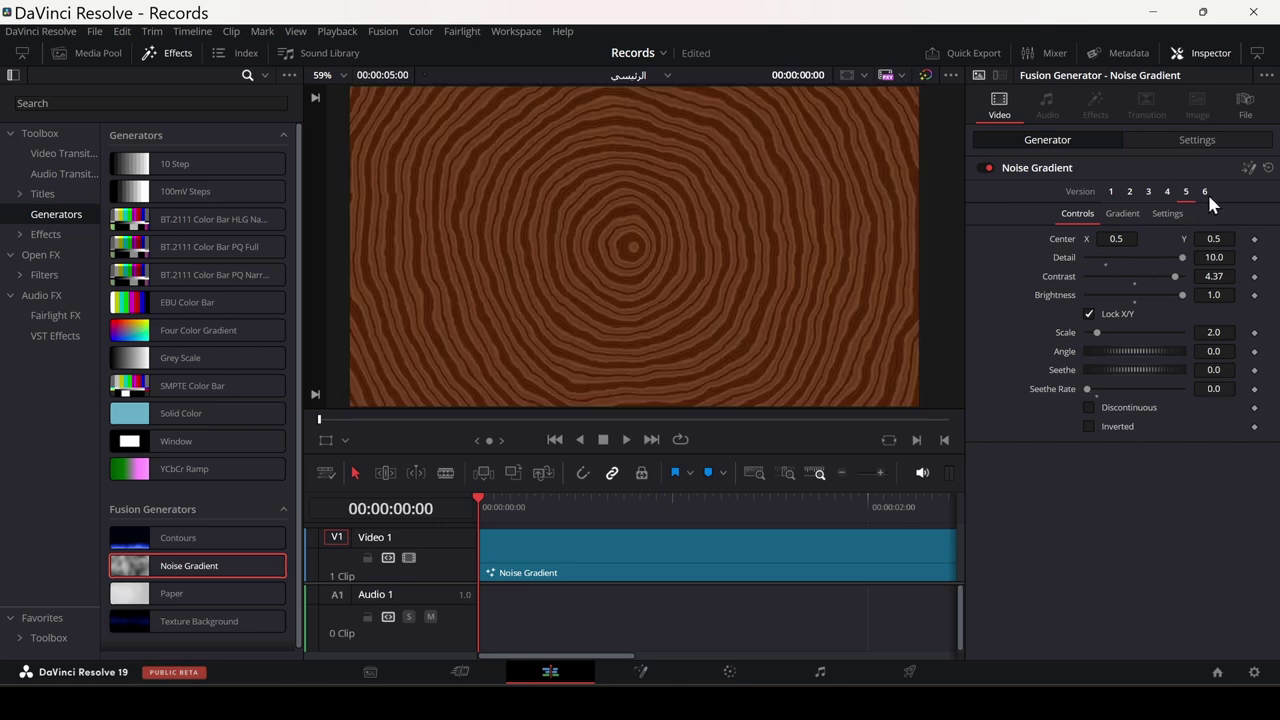
{"action": "left_click", "coordinate": [1110, 191]}
{"action": "key", "text": "space"}
{"action": "left_click", "coordinate": [812, 496]}
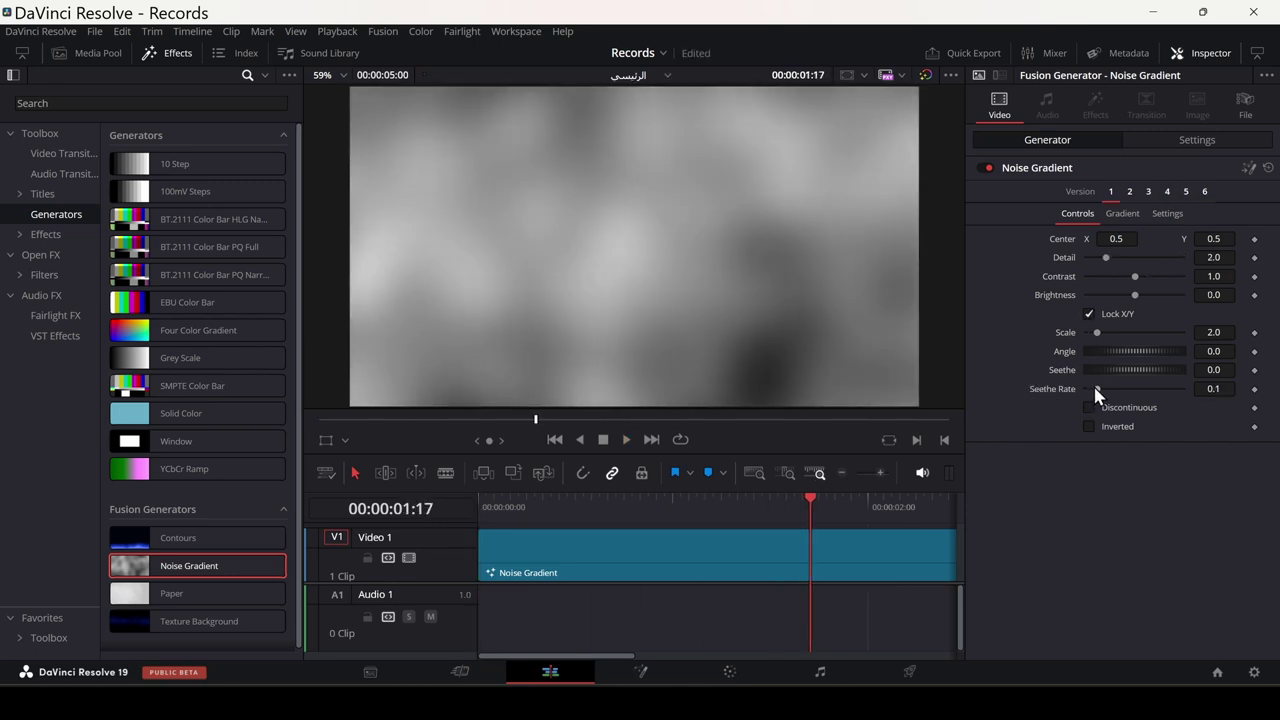
{"action": "left_click_drag", "start_coordinate": [1097, 393], "coordinate": [1118, 392]}
{"action": "left_click_drag", "start_coordinate": [559, 502], "coordinate": [470, 497]}
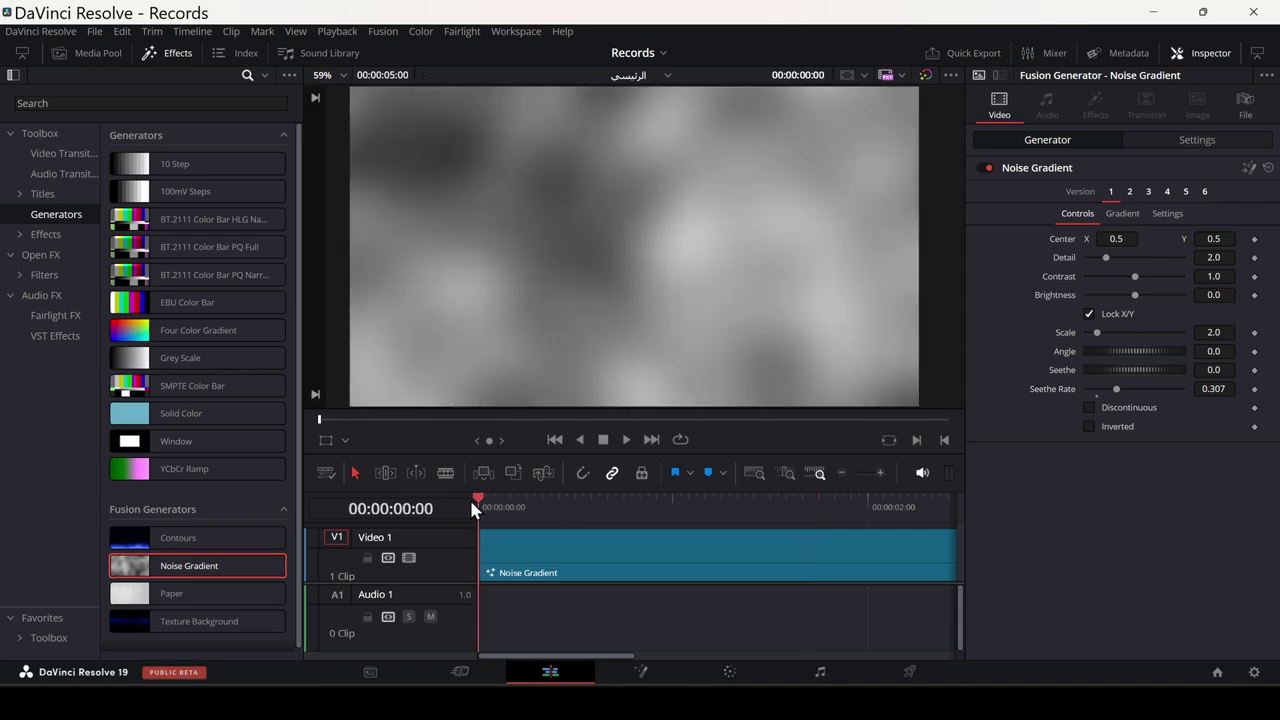
{"action": "key", "text": "space"}
{"action": "key", "text": "space"}
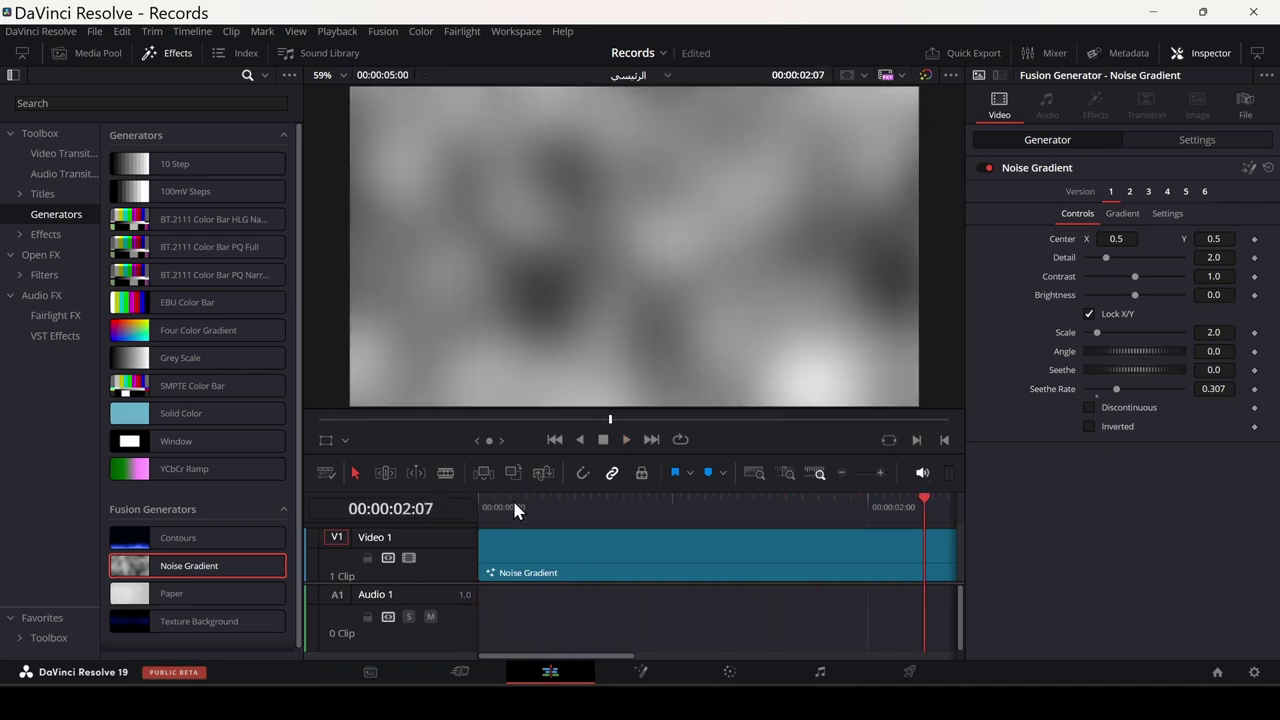
{"action": "key", "text": "Delete"}
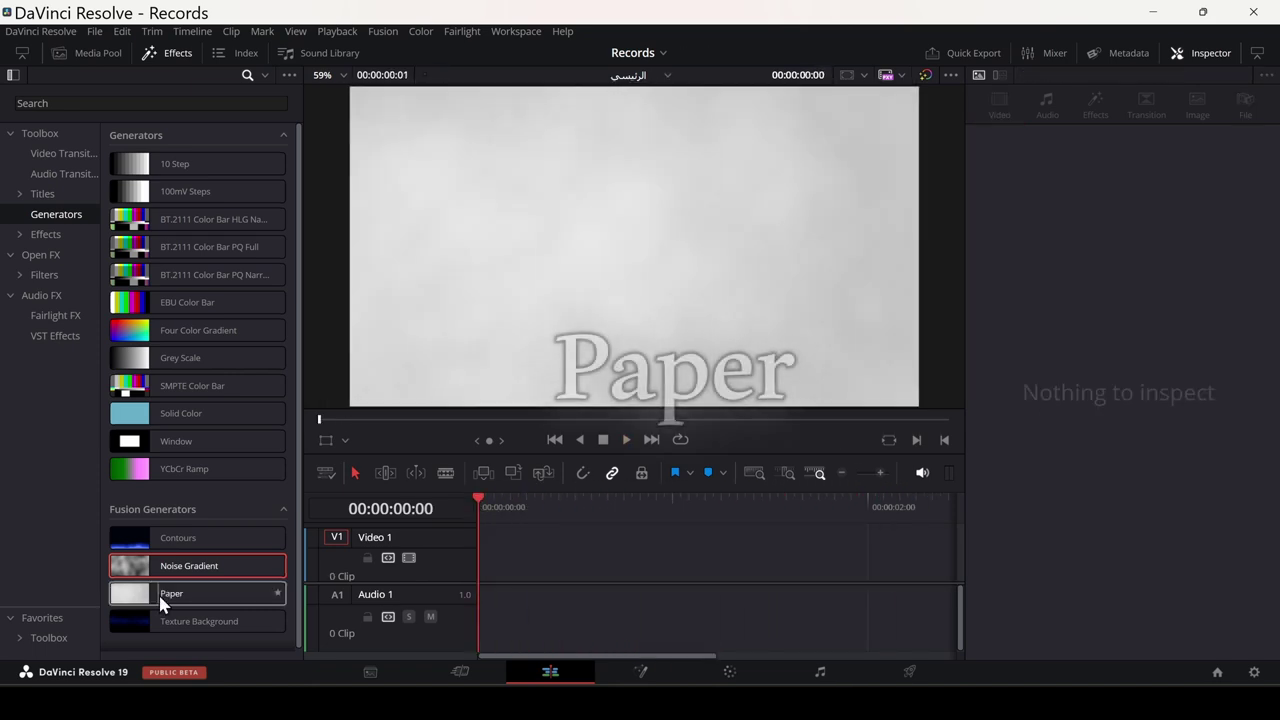
{"action": "left_click_drag", "start_coordinate": [163, 603], "coordinate": [470, 557]}
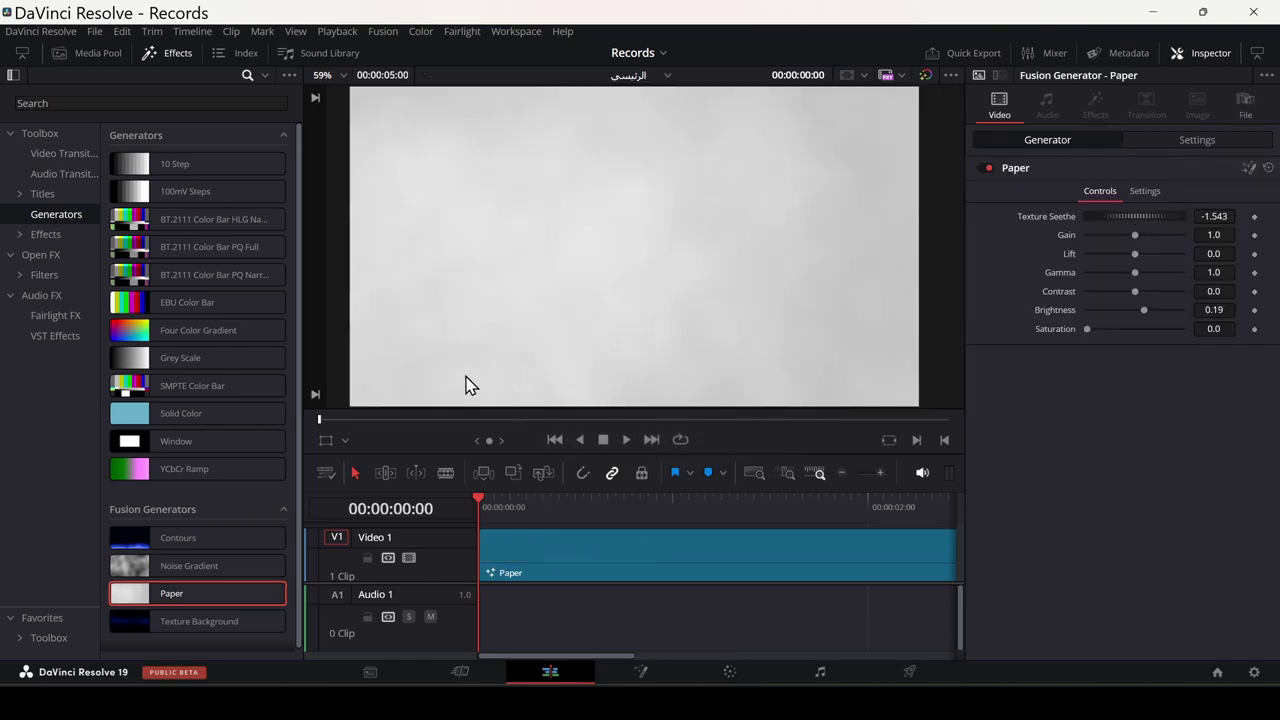
{"action": "left_click_drag", "start_coordinate": [513, 455], "coordinate": [513, 464]}
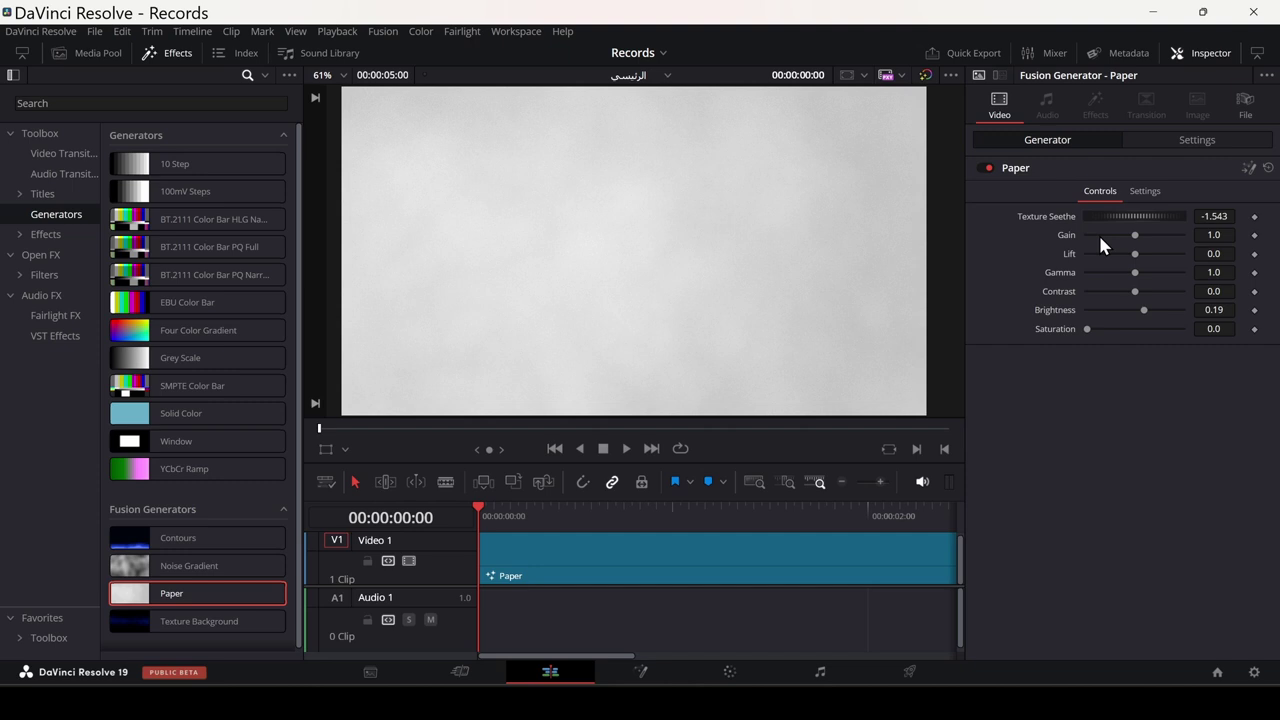
{"action": "mouse_move", "coordinate": [1119, 215]}
{"action": "left_mouse_down"}
{"action": "mouse_move", "coordinate": [1097, 216]}
{"action": "mouse_move", "coordinate": [1137, 240]}
{"action": "mouse_move", "coordinate": [1121, 257]}
{"action": "mouse_move", "coordinate": [1148, 272]}
{"action": "mouse_move", "coordinate": [1152, 310]}
{"action": "mouse_move", "coordinate": [1141, 329]}
{"action": "mouse_move", "coordinate": [1086, 329]}
{"action": "left_mouse_up"}
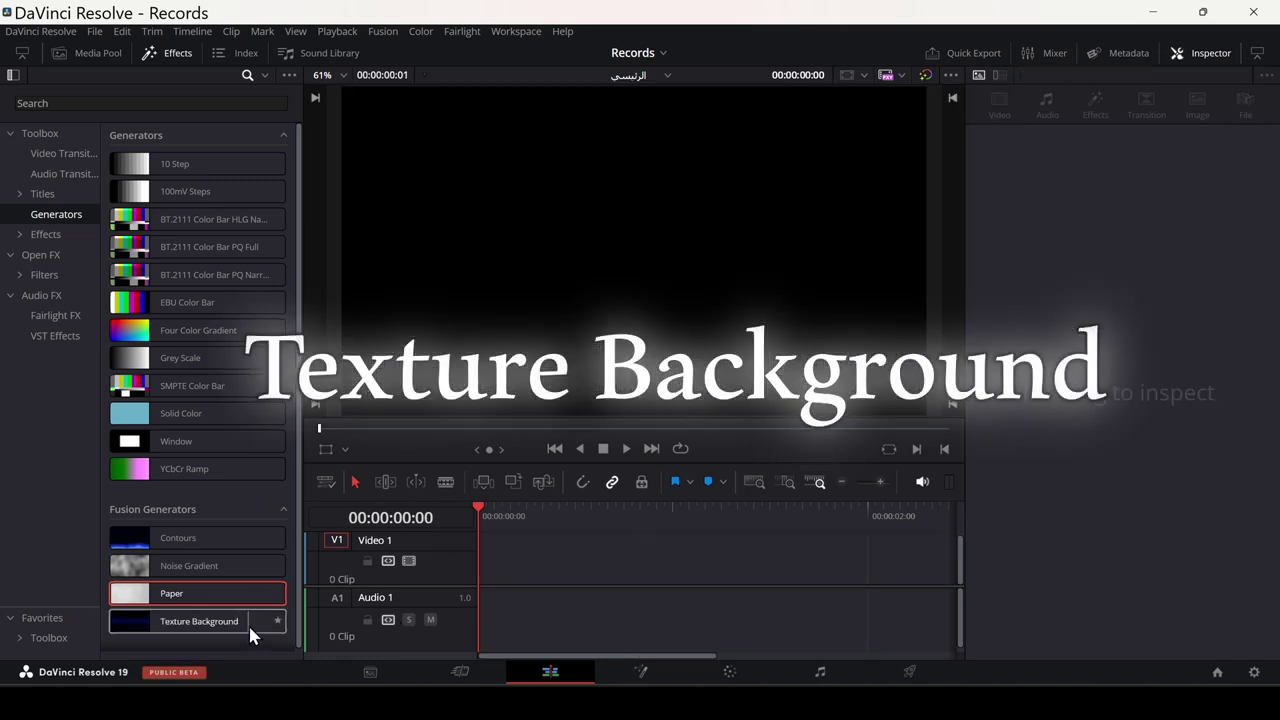
Add a Texture Background over the parakeets and preview versions 2–6 before returning to version 1
{"action": "left_click_drag", "start_coordinate": [250, 626], "coordinate": [492, 576]}
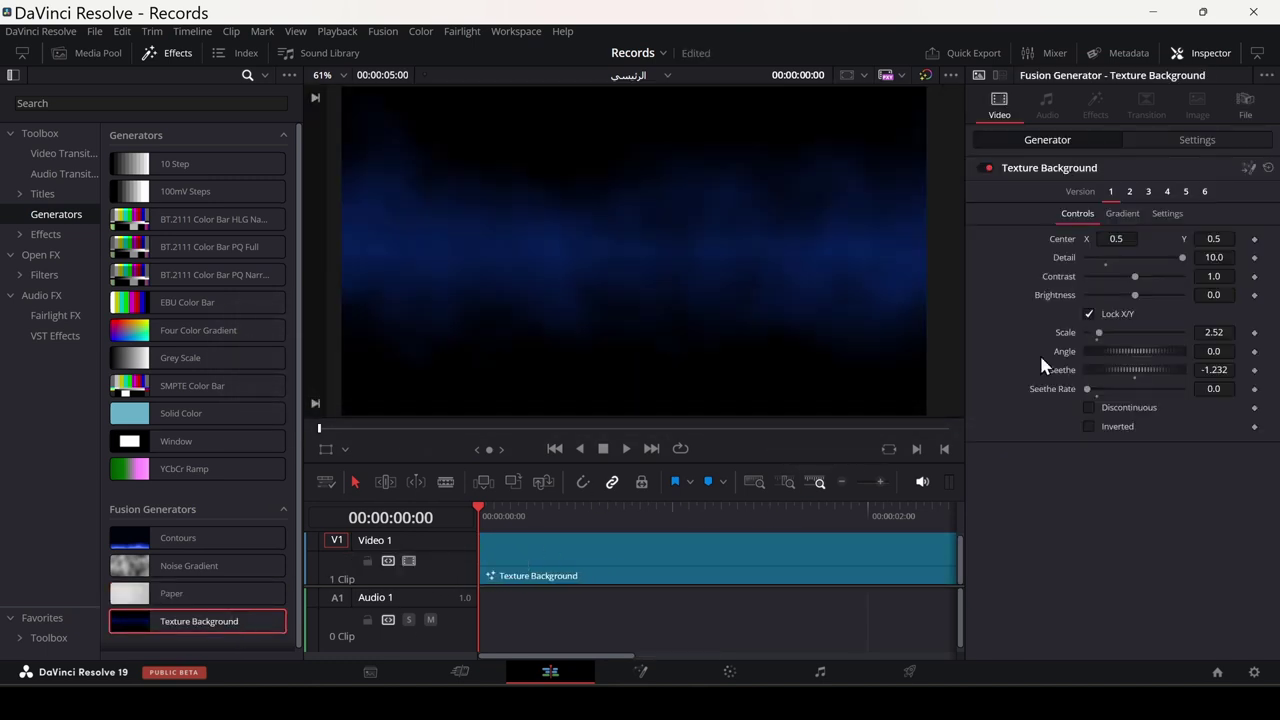
{"action": "left_click", "coordinate": [1130, 193]}
{"action": "left_click", "coordinate": [1148, 193]}
{"action": "left_click", "coordinate": [1167, 193]}
{"action": "left_click", "coordinate": [1186, 193]}
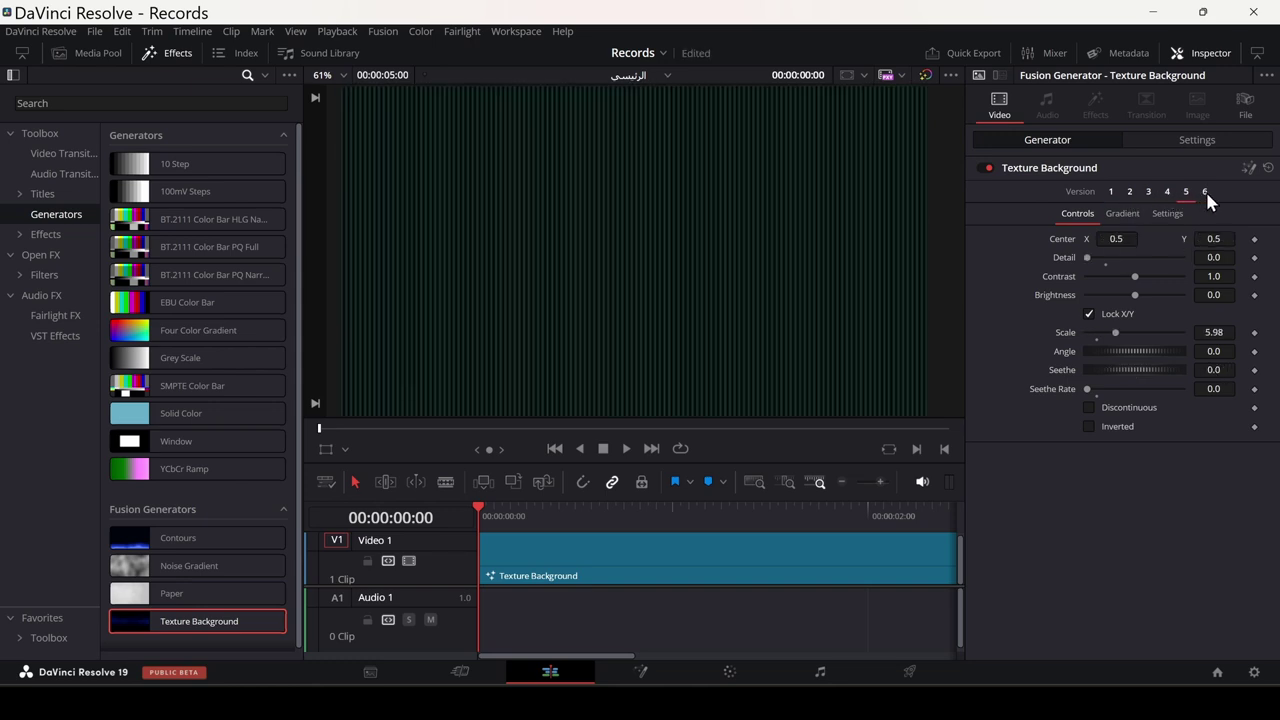
{"action": "left_click", "coordinate": [1205, 192]}
{"action": "left_click", "coordinate": [1111, 193]}
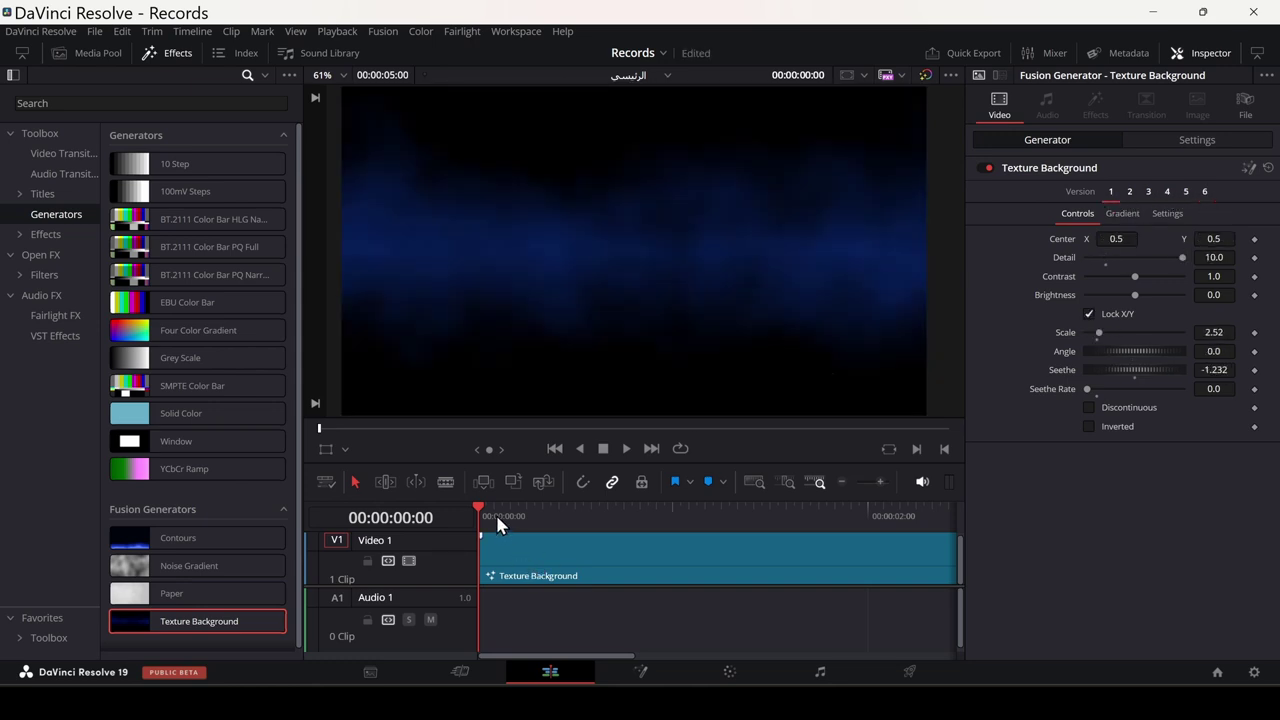
Set Seethe Rate to 0.26, blend the texture with Add composite mode, and play it back
{"action": "left_click_drag", "start_coordinate": [1087, 389], "coordinate": [1112, 389]}
{"action": "key", "text": "space"}
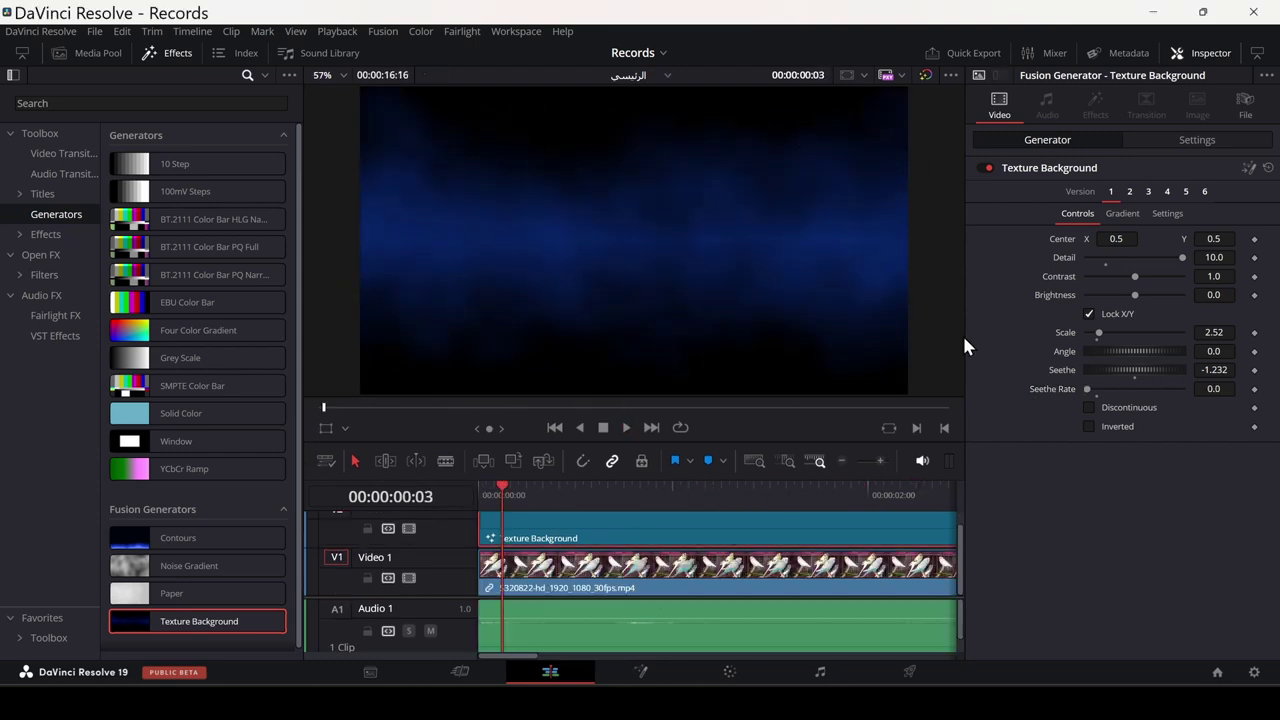
{"action": "left_click", "coordinate": [1198, 142]}
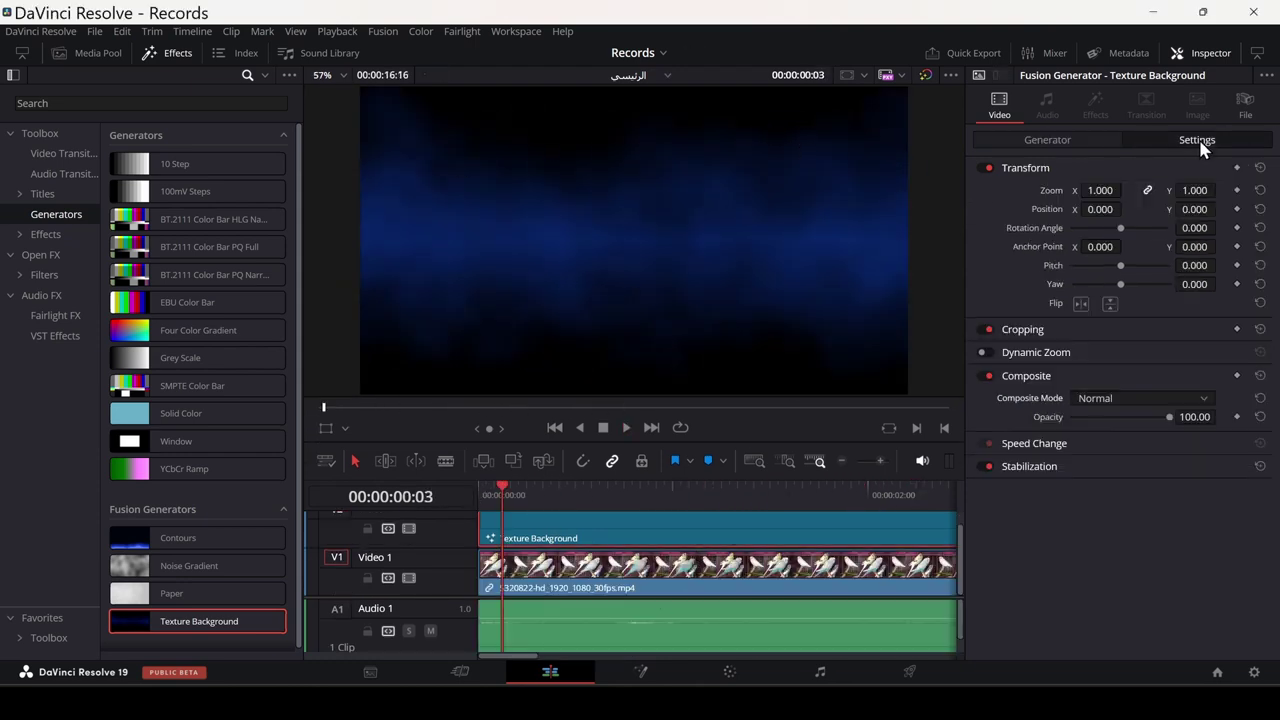
{"action": "left_click", "coordinate": [1130, 398]}
{"action": "left_click", "coordinate": [1120, 434]}
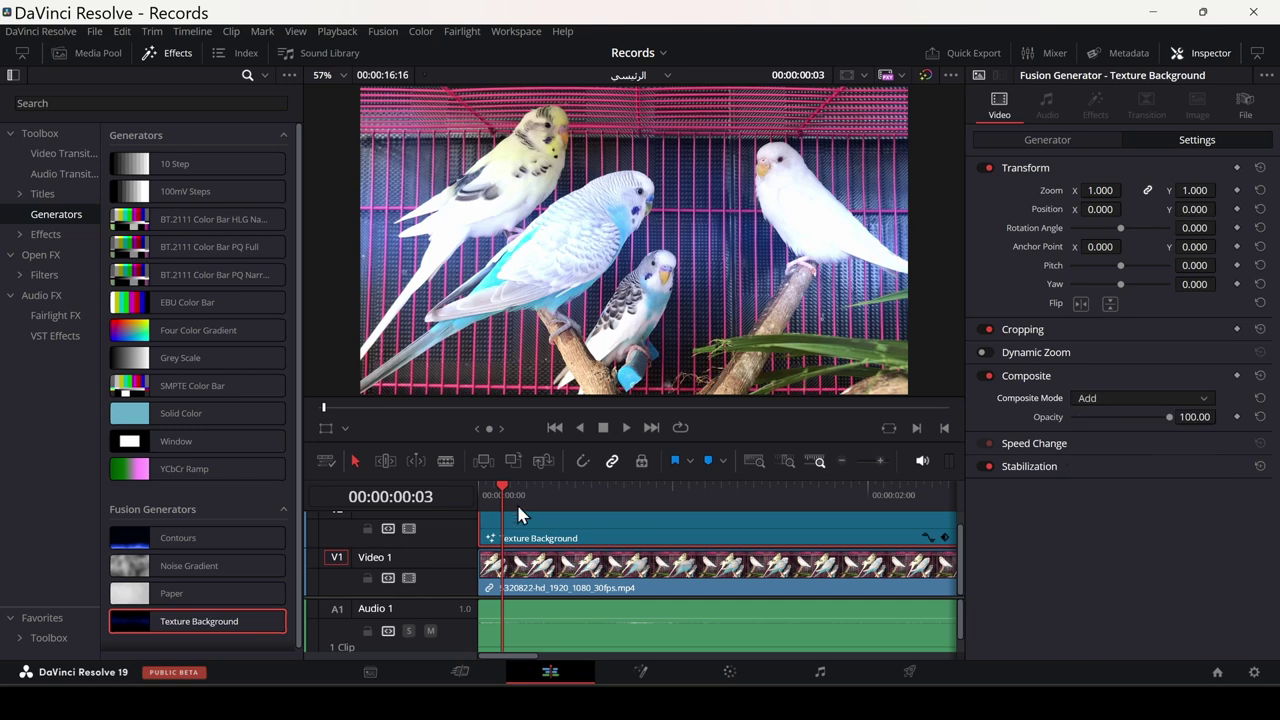
{"action": "left_click", "coordinate": [492, 495]}
{"action": "key", "text": "space"}
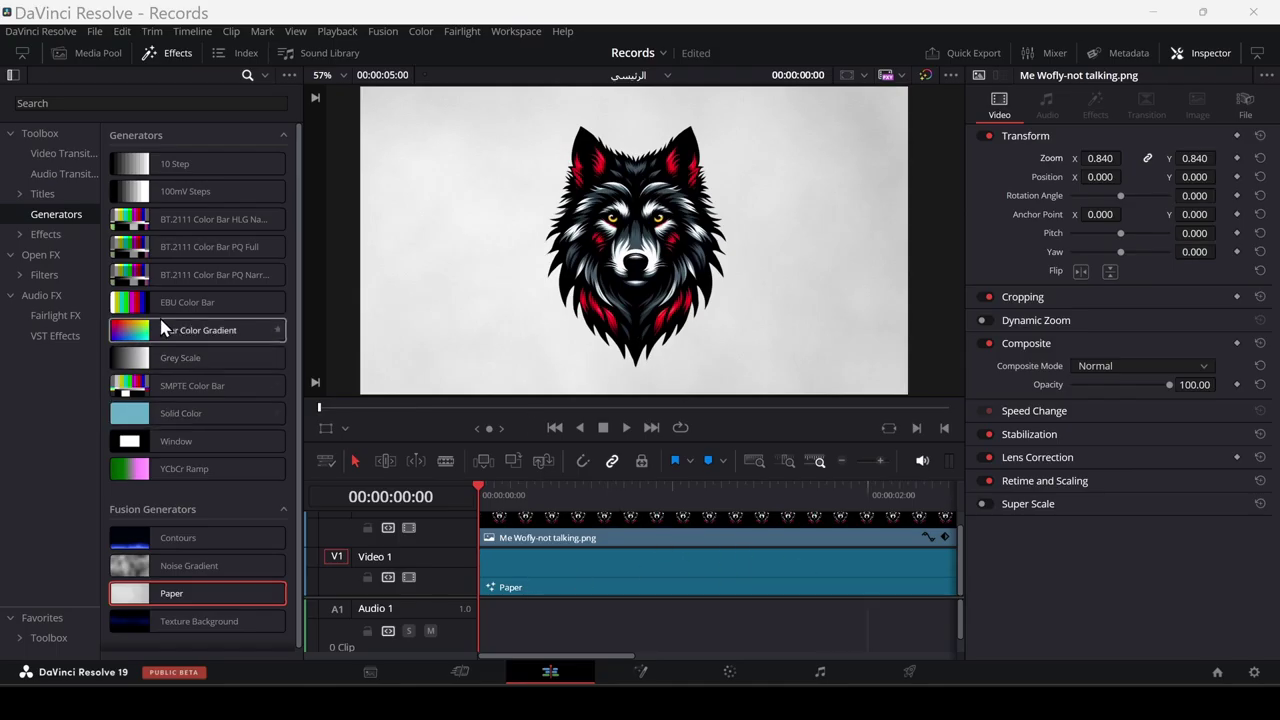
Apply the Drop Shadow Open FX effect to the wolf image clip
{"action": "left_click", "coordinate": [44, 256]}
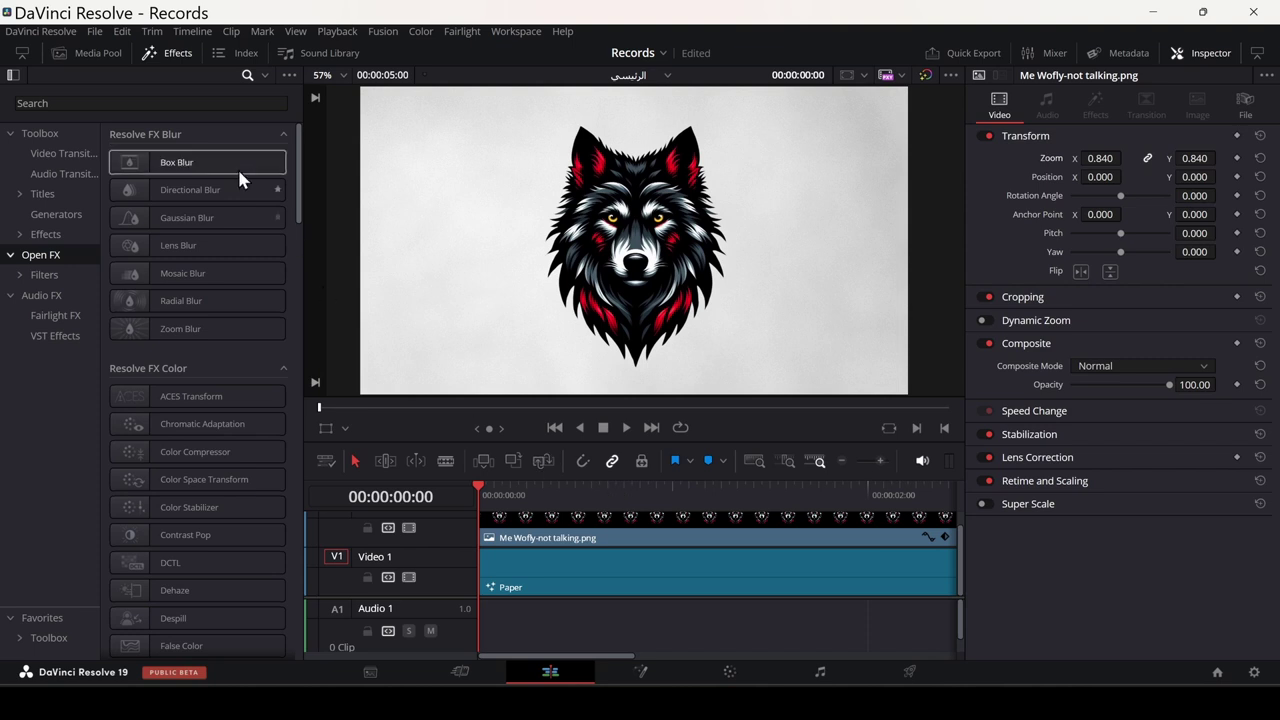
{"action": "left_click", "coordinate": [172, 104]}
{"action": "type", "text": "dro"}
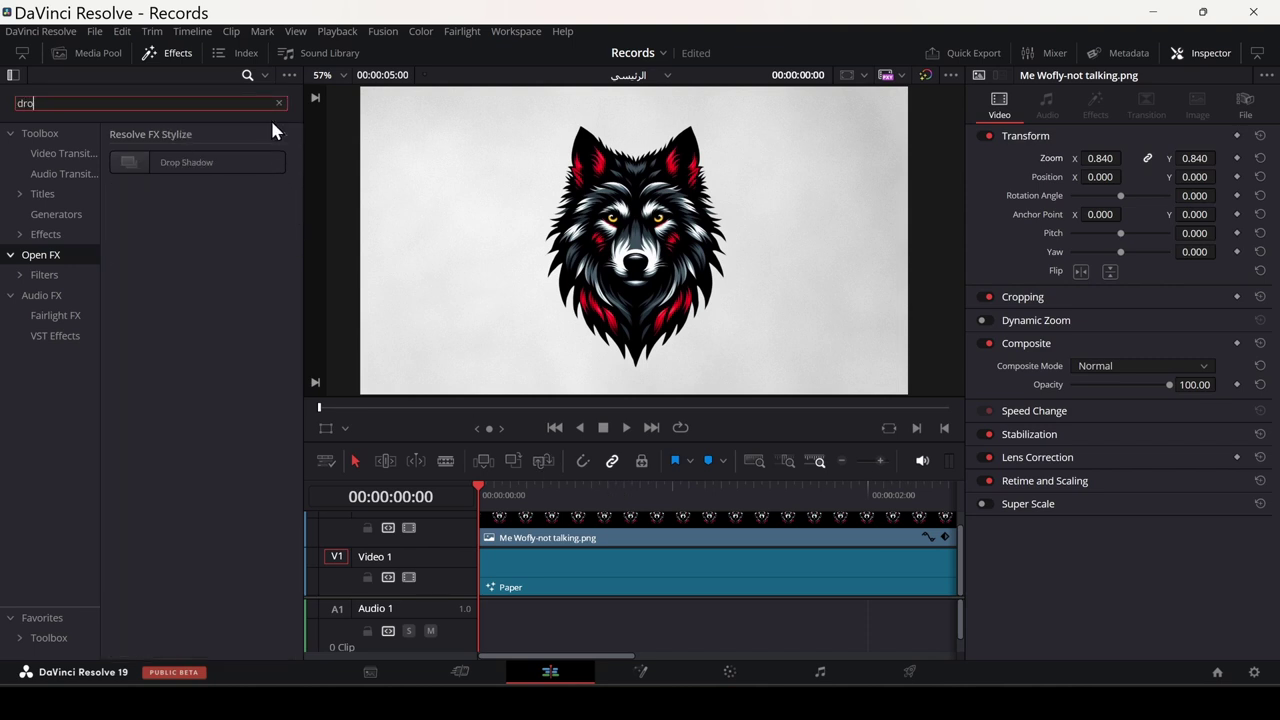
{"action": "left_click_drag", "start_coordinate": [190, 162], "coordinate": [524, 533]}
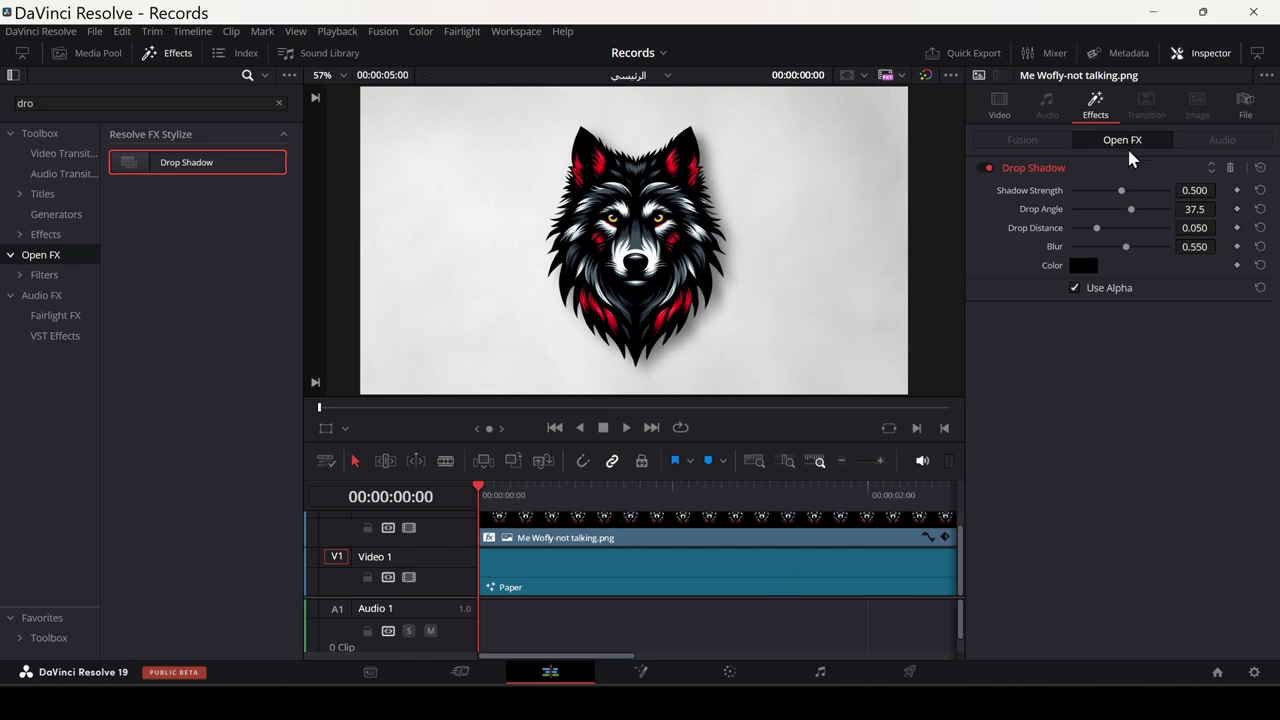
Increase shadow strength, adjust angle, distance and blur, and colour the shadow teal
{"action": "left_click_drag", "start_coordinate": [1121, 190], "coordinate": [1150, 209]}
{"action": "left_click_drag", "start_coordinate": [1096, 228], "coordinate": [1104, 246]}
{"action": "left_click", "coordinate": [1083, 265]}
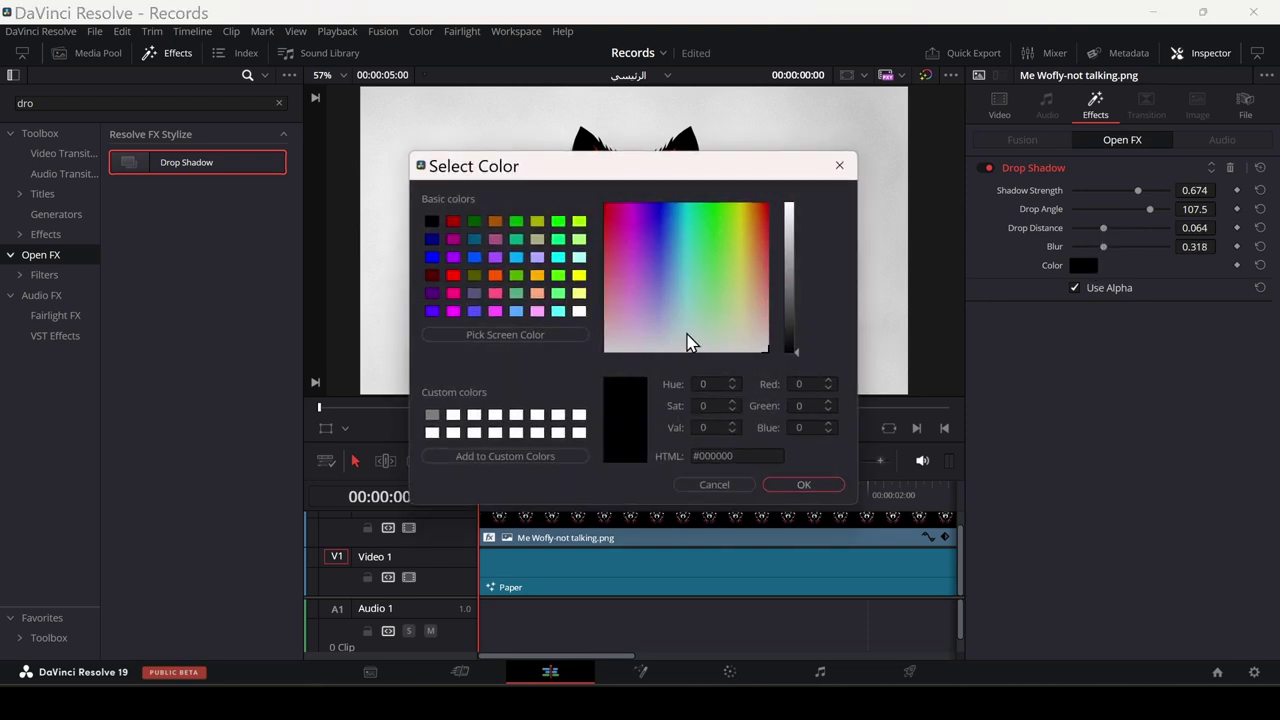
{"action": "left_click_drag", "start_coordinate": [640, 168], "coordinate": [987, 140]}
{"action": "left_click", "coordinate": [1010, 222]}
{"action": "left_click", "coordinate": [1140, 240]}
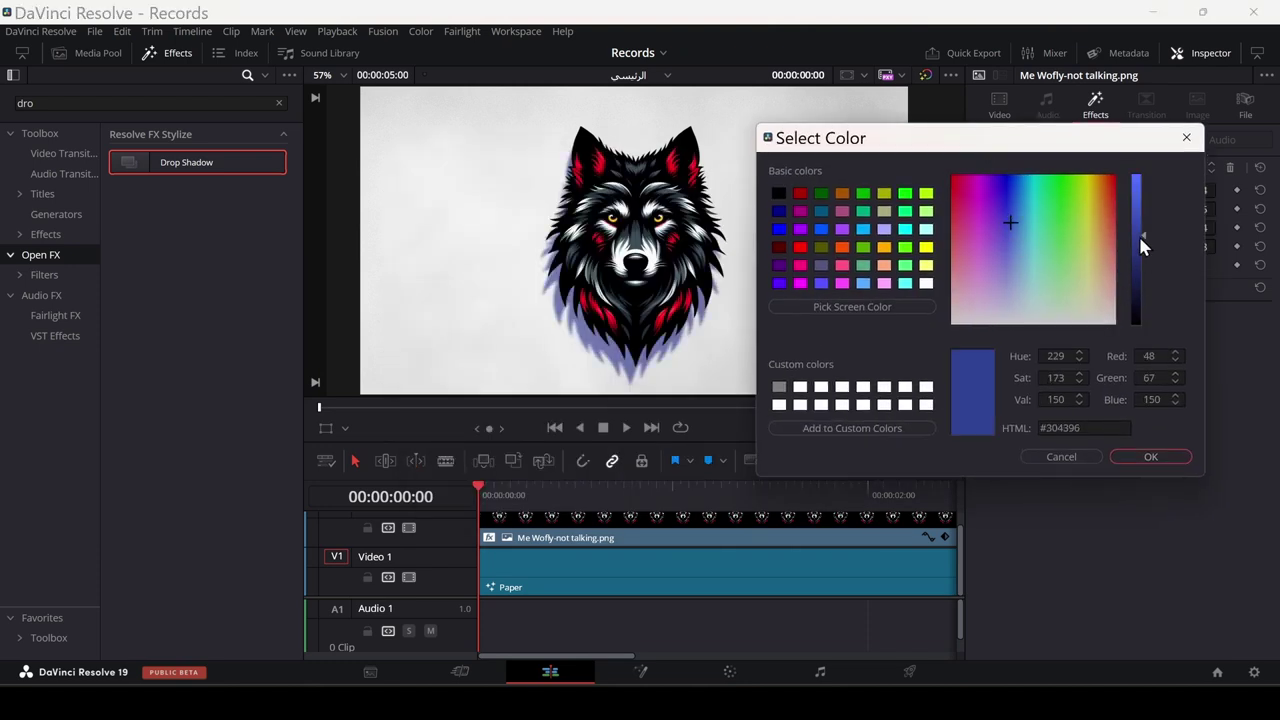
{"action": "left_click_drag", "start_coordinate": [1013, 228], "coordinate": [1037, 211]}
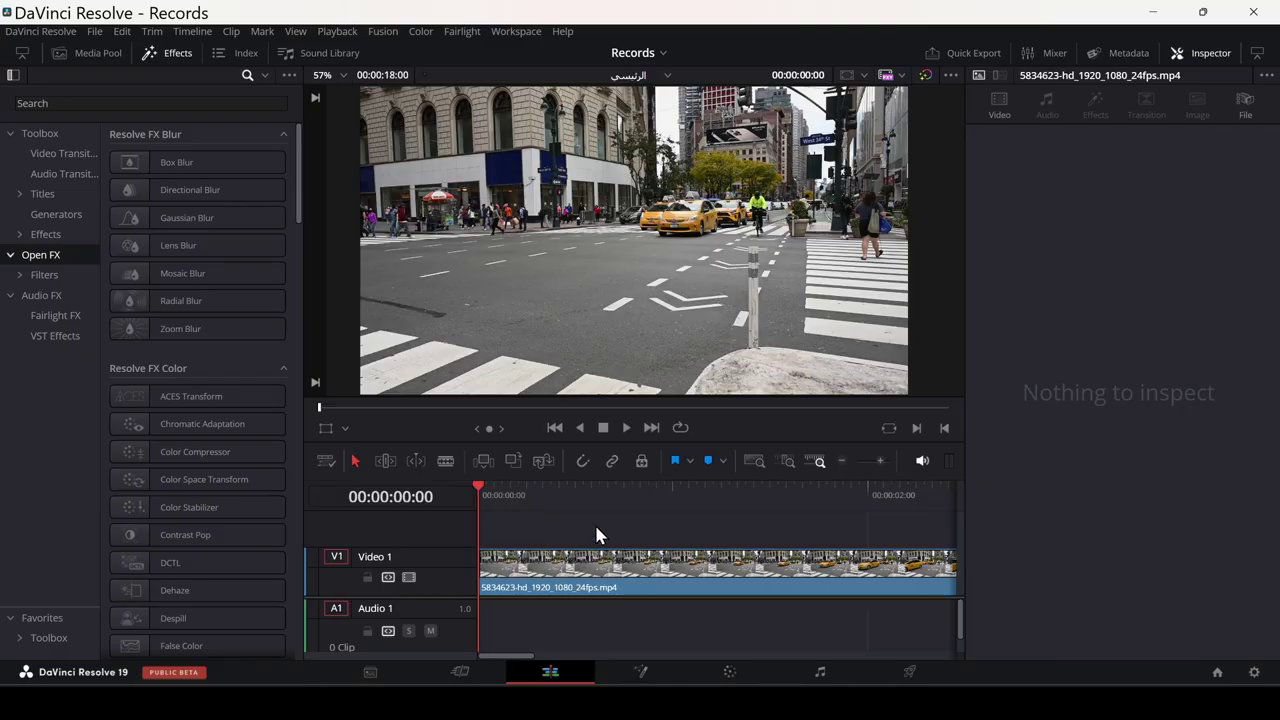
Add Vignette to the street clip: size 0.525, softness 0.419, anamorphism 1.841, Advanced mode
{"action": "left_click", "coordinate": [104, 100]}
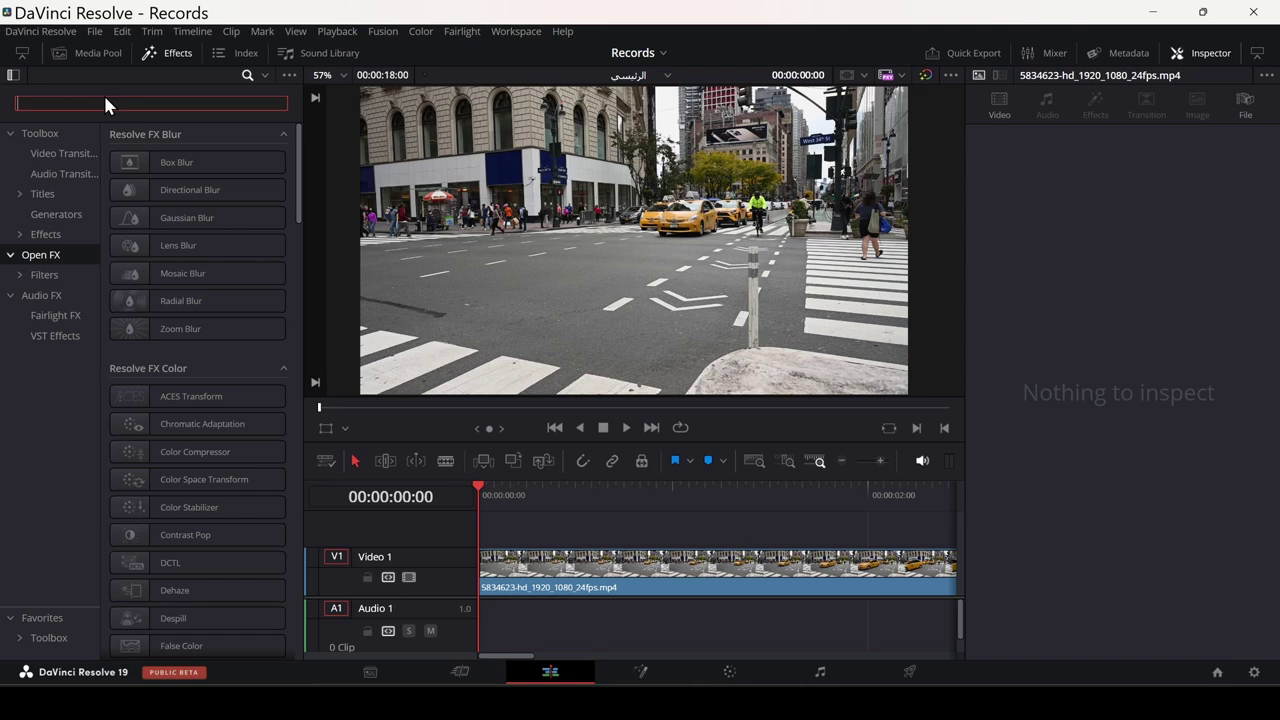
{"action": "type", "text": "vig"}
{"action": "left_click_drag", "start_coordinate": [146, 160], "coordinate": [545, 591]}
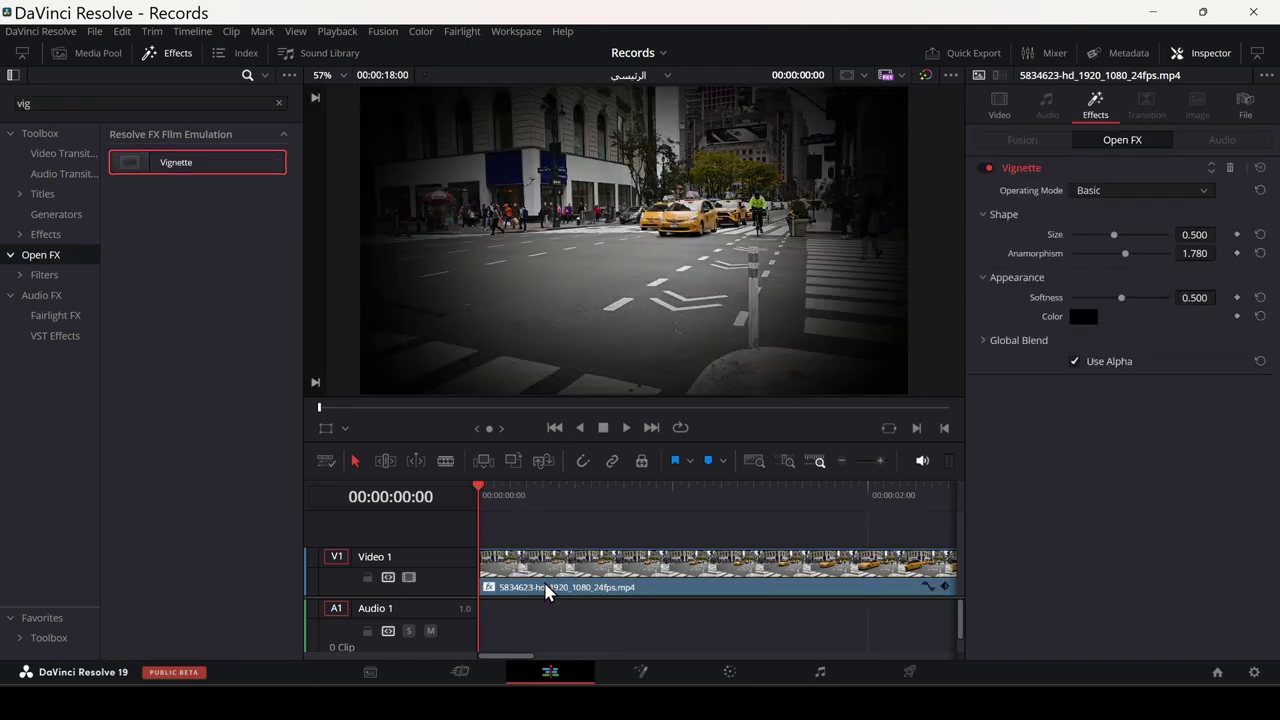
{"action": "mouse_move", "coordinate": [1113, 234]}
{"action": "left_mouse_down"}
{"action": "mouse_move", "coordinate": [1146, 234]}
{"action": "mouse_move", "coordinate": [1117, 234]}
{"action": "mouse_move", "coordinate": [1138, 256]}
{"action": "mouse_move", "coordinate": [1114, 253]}
{"action": "mouse_move", "coordinate": [1151, 257]}
{"action": "mouse_move", "coordinate": [1123, 263]}
{"action": "mouse_move", "coordinate": [1118, 305]}
{"action": "left_mouse_up"}
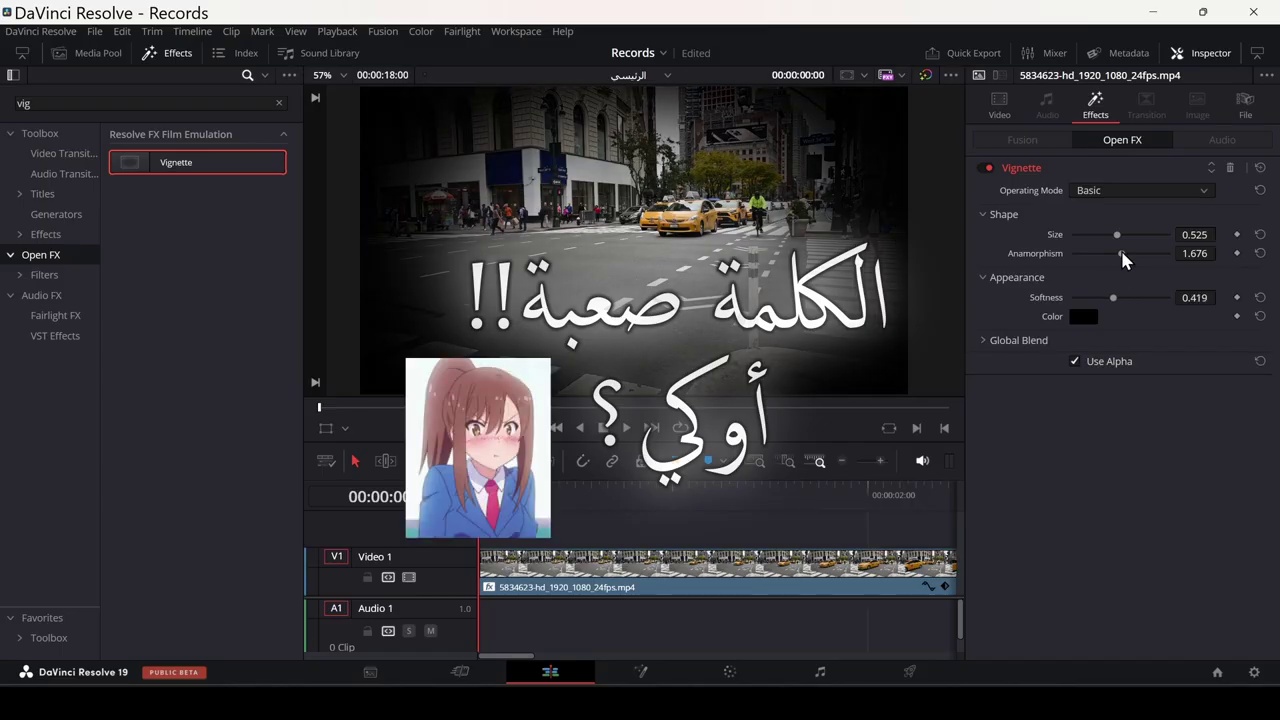
{"action": "left_click_drag", "start_coordinate": [1121, 253], "coordinate": [1128, 253]}
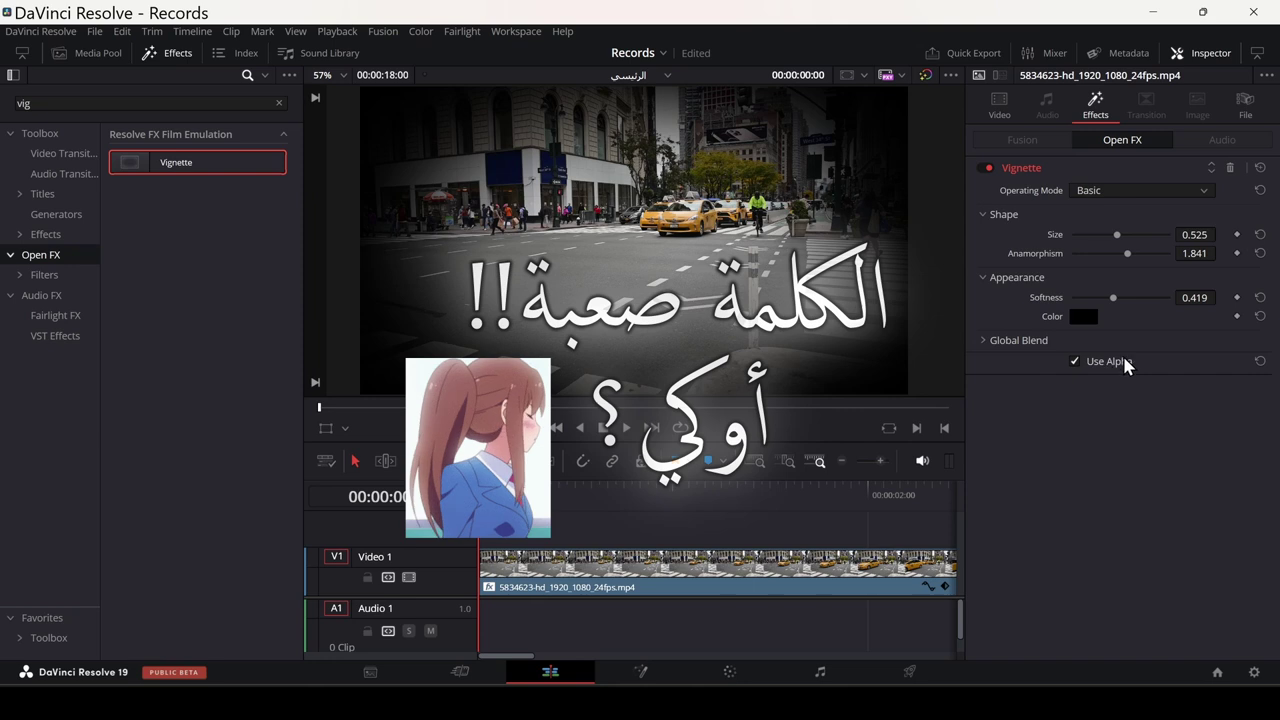
{"action": "left_click", "coordinate": [1123, 200]}
{"action": "left_click", "coordinate": [1128, 228]}
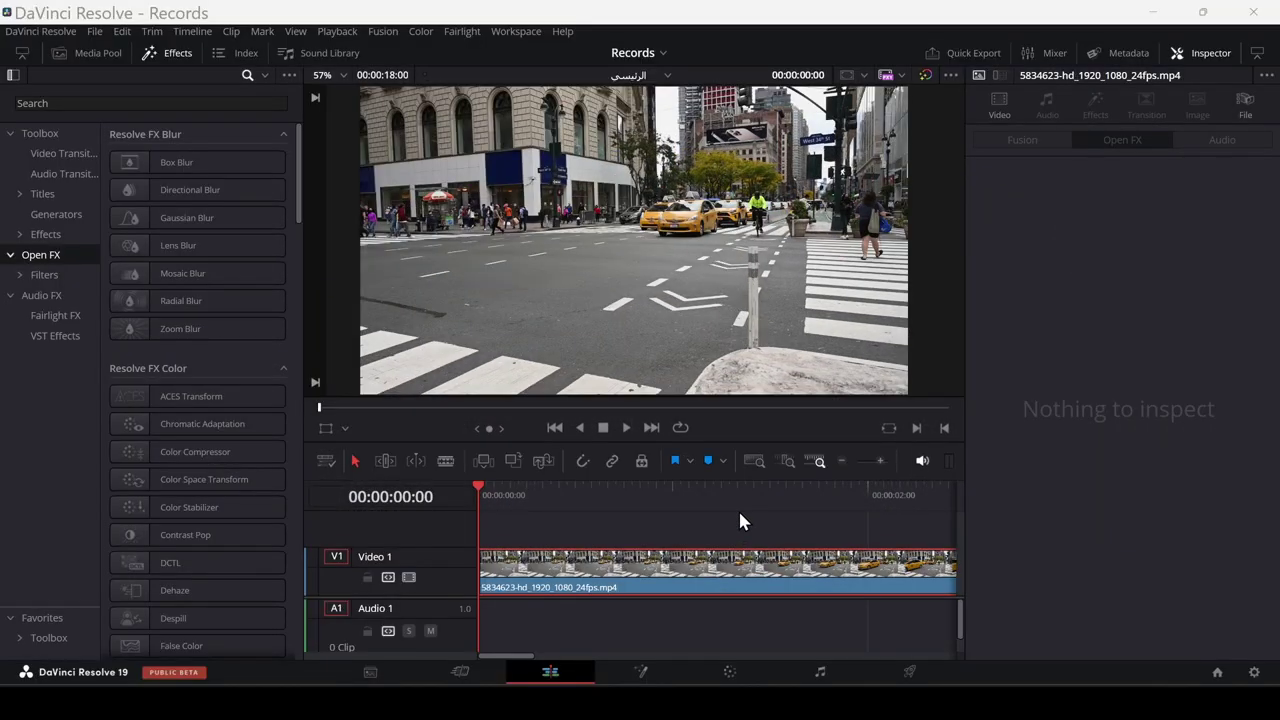
Open the street clip in Fusion from its first frame
{"action": "left_click", "coordinate": [738, 495]}
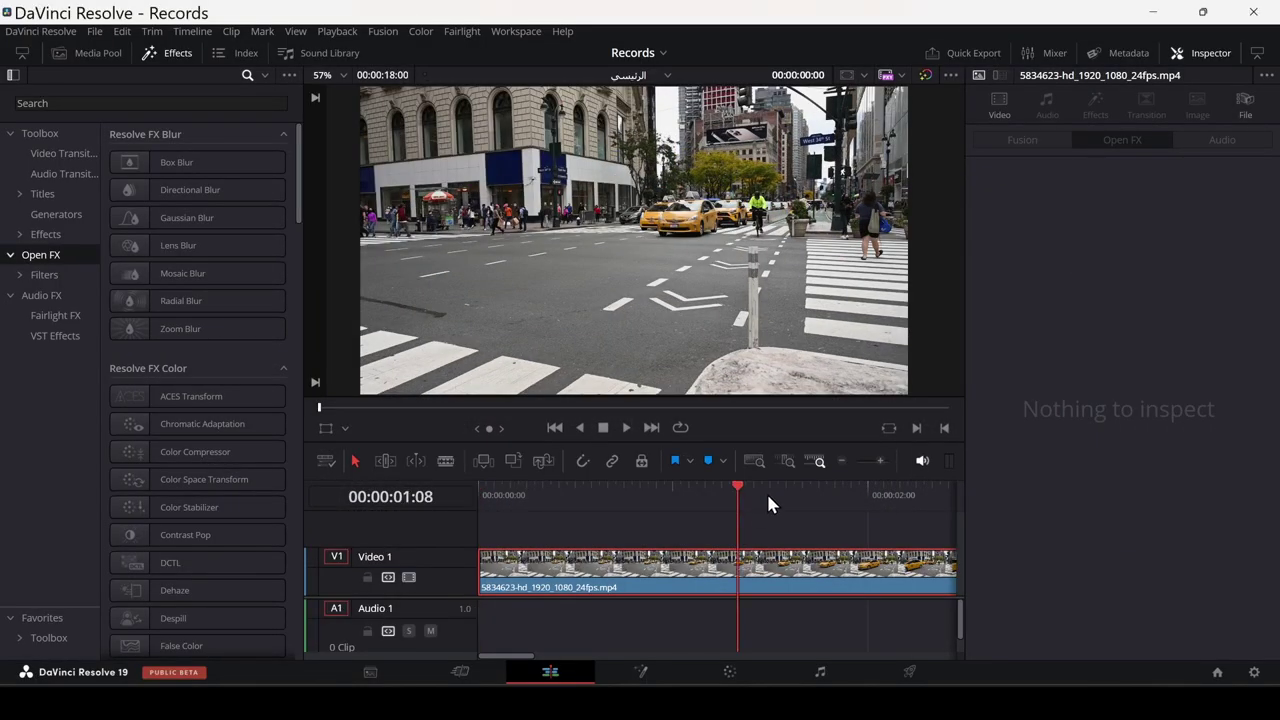
{"action": "left_click", "coordinate": [485, 495]}
{"action": "key", "text": "Home"}
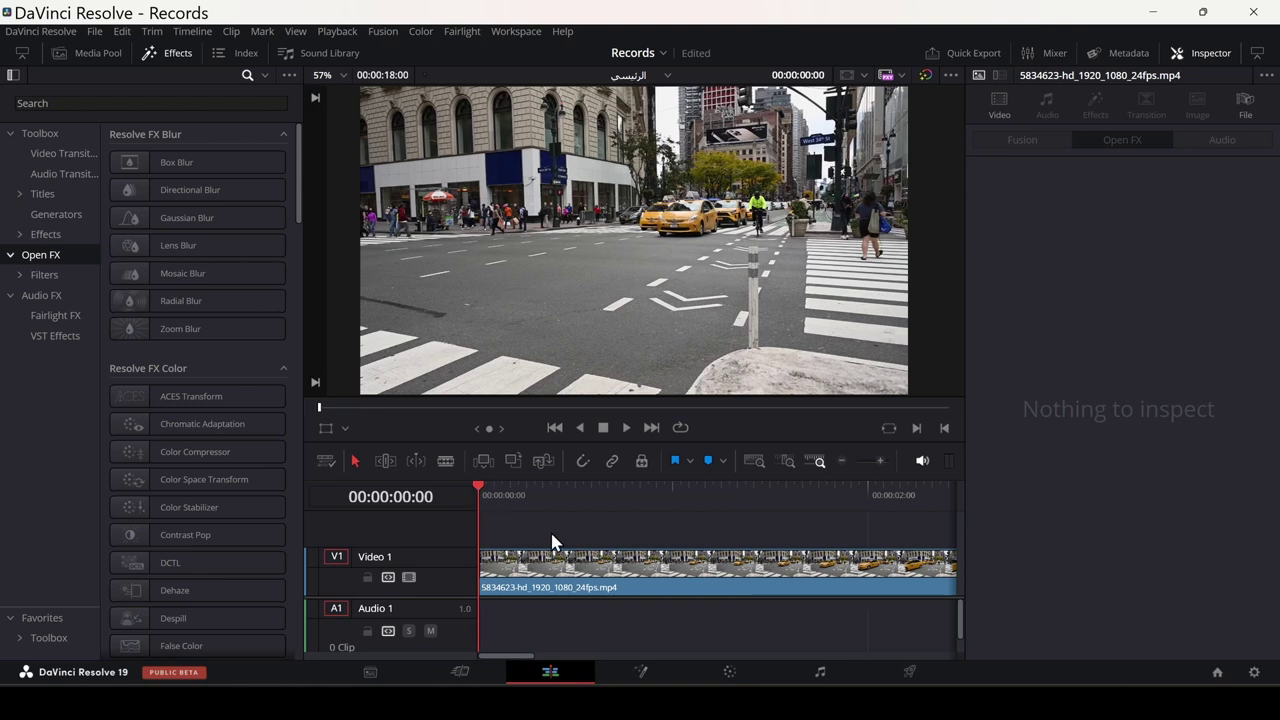
{"action": "right_click", "coordinate": [752, 578]}
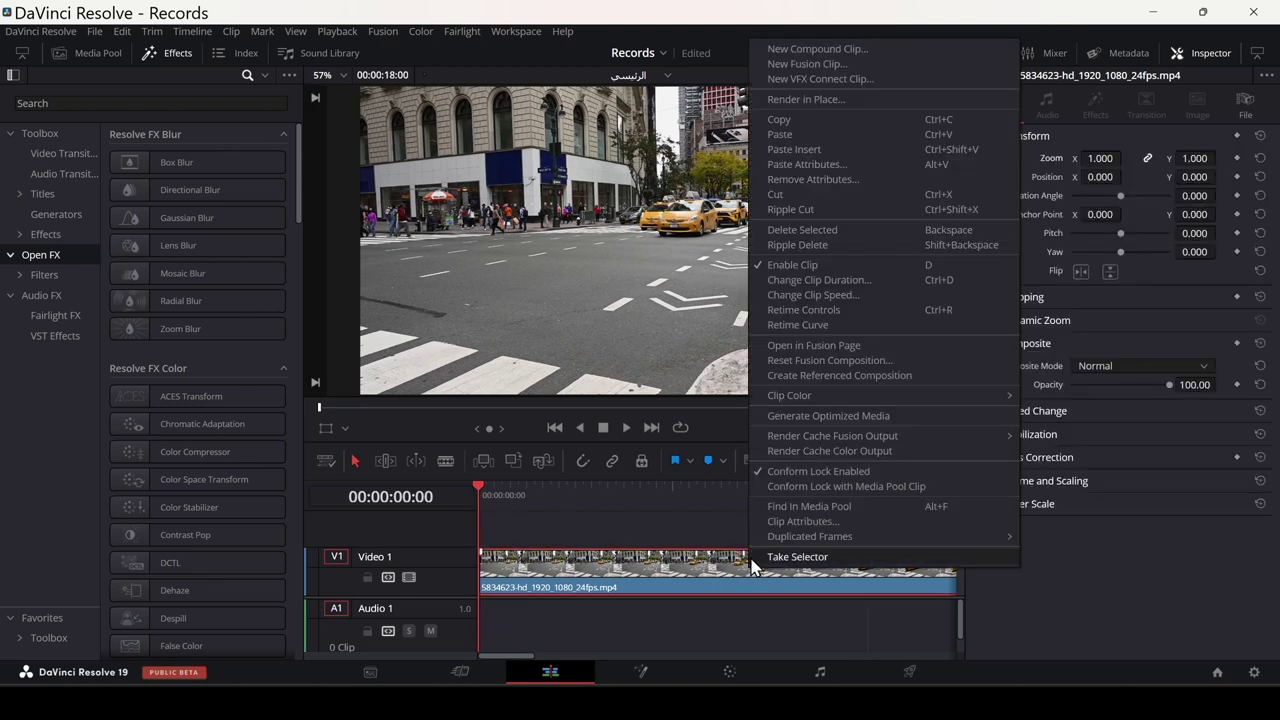
{"action": "left_click", "coordinate": [805, 345]}
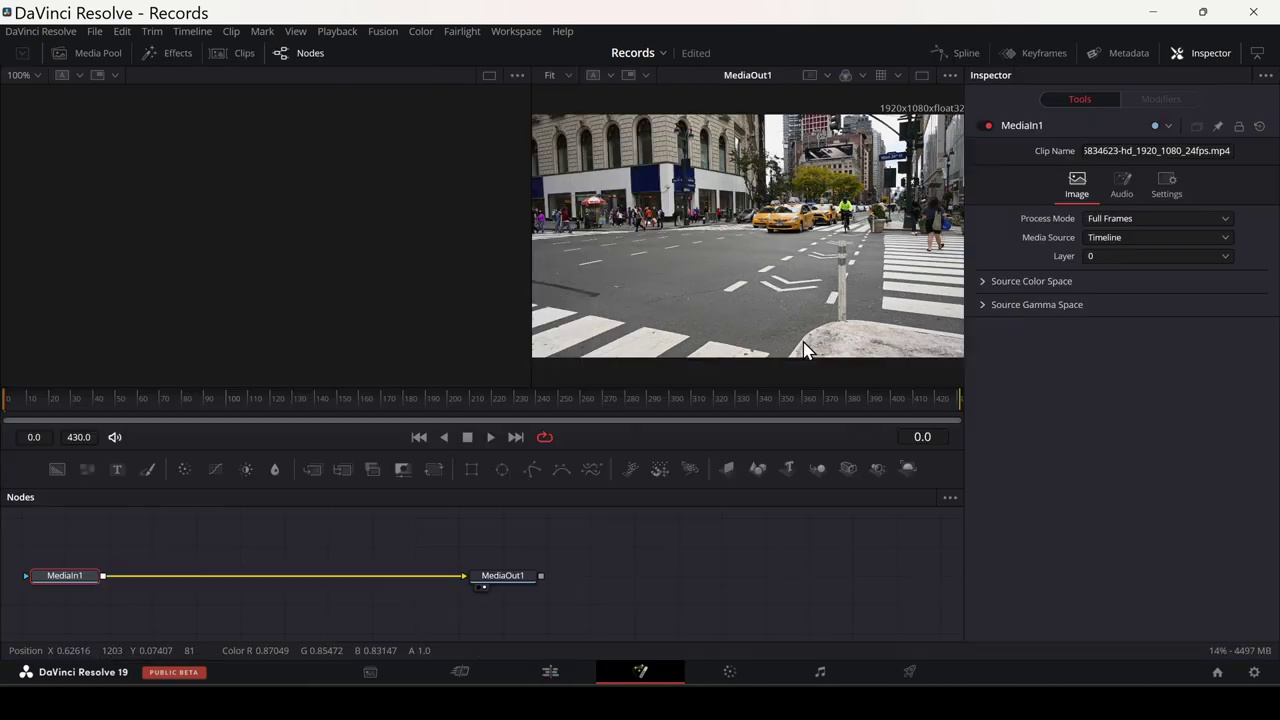
{"action": "left_click_drag", "start_coordinate": [286, 543], "coordinate": [488, 547]}
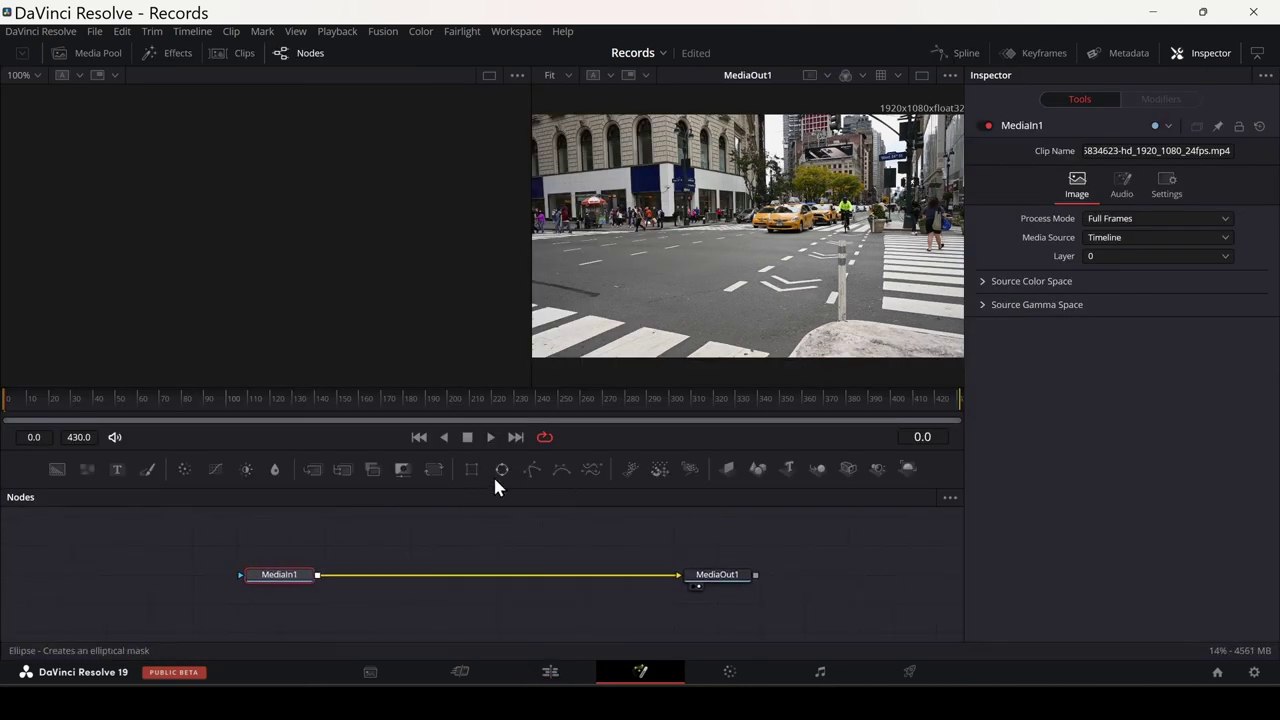
Try a rectangle mask on the street clip, delete it, then add and resize an ellipse mask
{"action": "mouse_move", "coordinate": [471, 469]}
{"action": "left_mouse_down"}
{"action": "mouse_move", "coordinate": [82, 616]}
{"action": "mouse_move", "coordinate": [106, 574]}
{"action": "mouse_move", "coordinate": [243, 574]}
{"action": "left_mouse_up"}
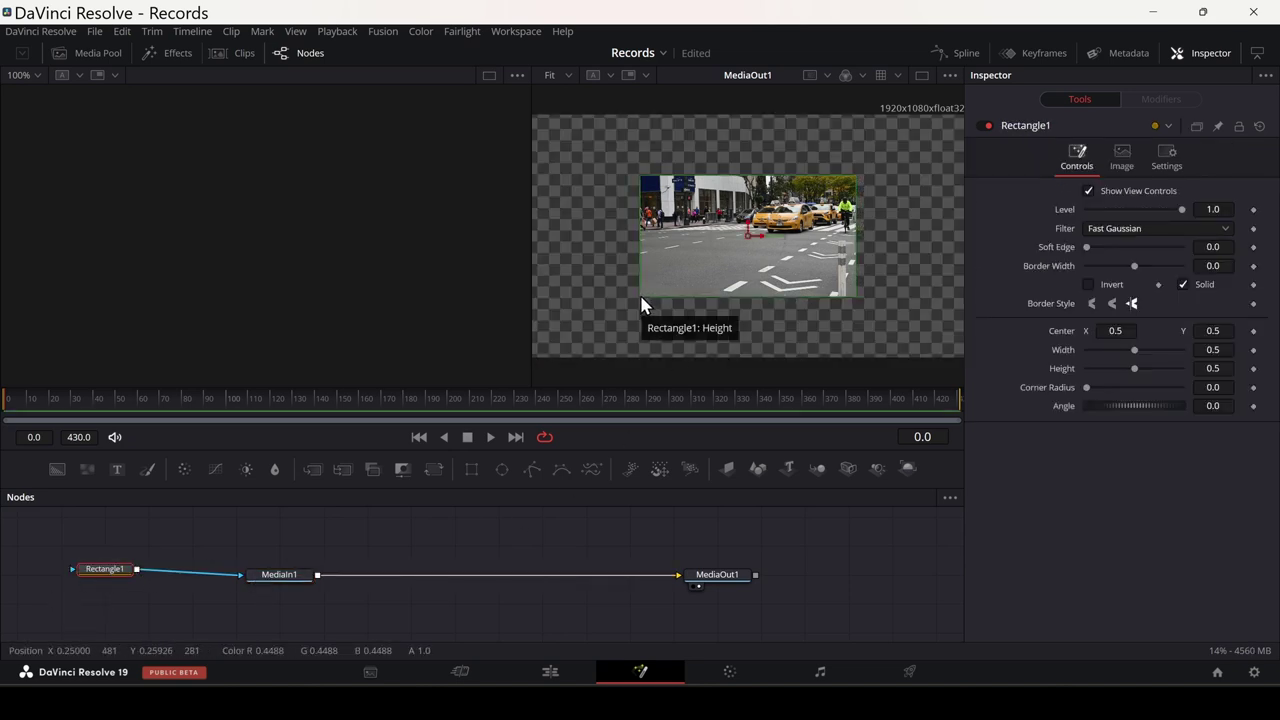
{"action": "mouse_move", "coordinate": [642, 305]}
{"action": "left_mouse_down"}
{"action": "mouse_move", "coordinate": [688, 311]}
{"action": "mouse_move", "coordinate": [587, 341]}
{"action": "left_mouse_up"}
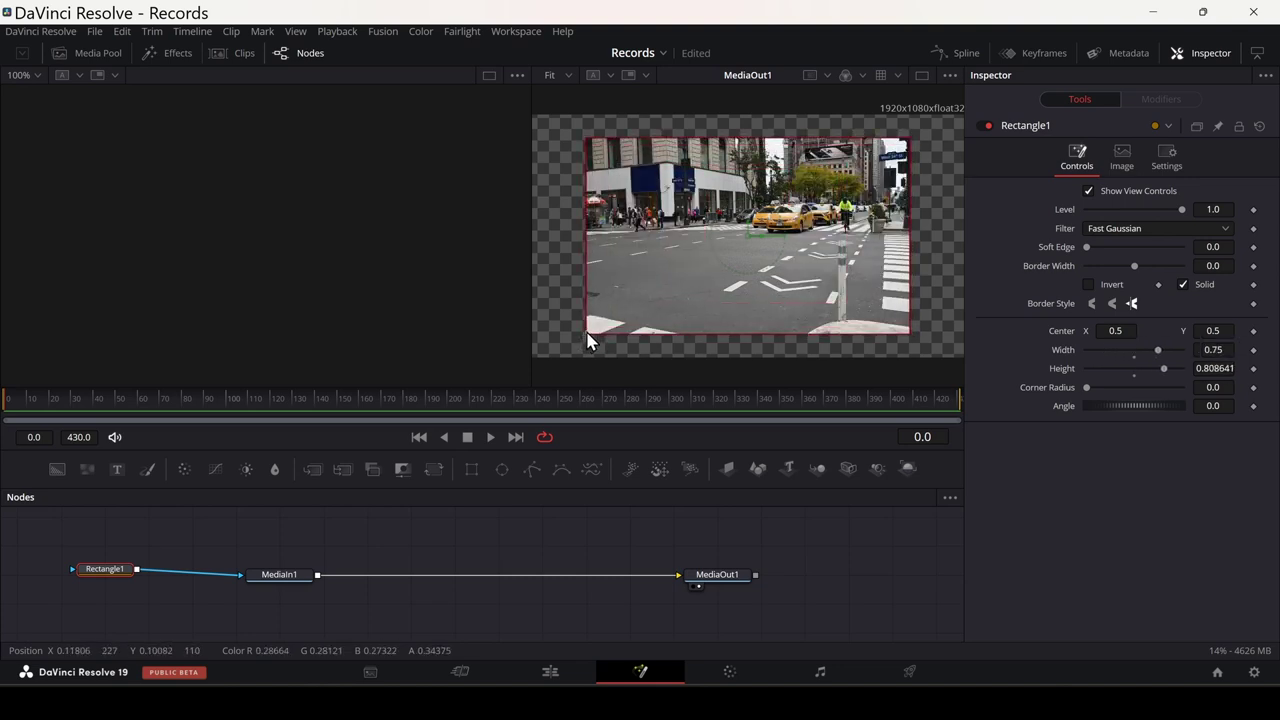
{"action": "key", "text": "Delete"}
{"action": "mouse_move", "coordinate": [502, 469]}
{"action": "left_mouse_down"}
{"action": "mouse_move", "coordinate": [108, 571]}
{"action": "mouse_move", "coordinate": [241, 575]}
{"action": "left_mouse_up"}
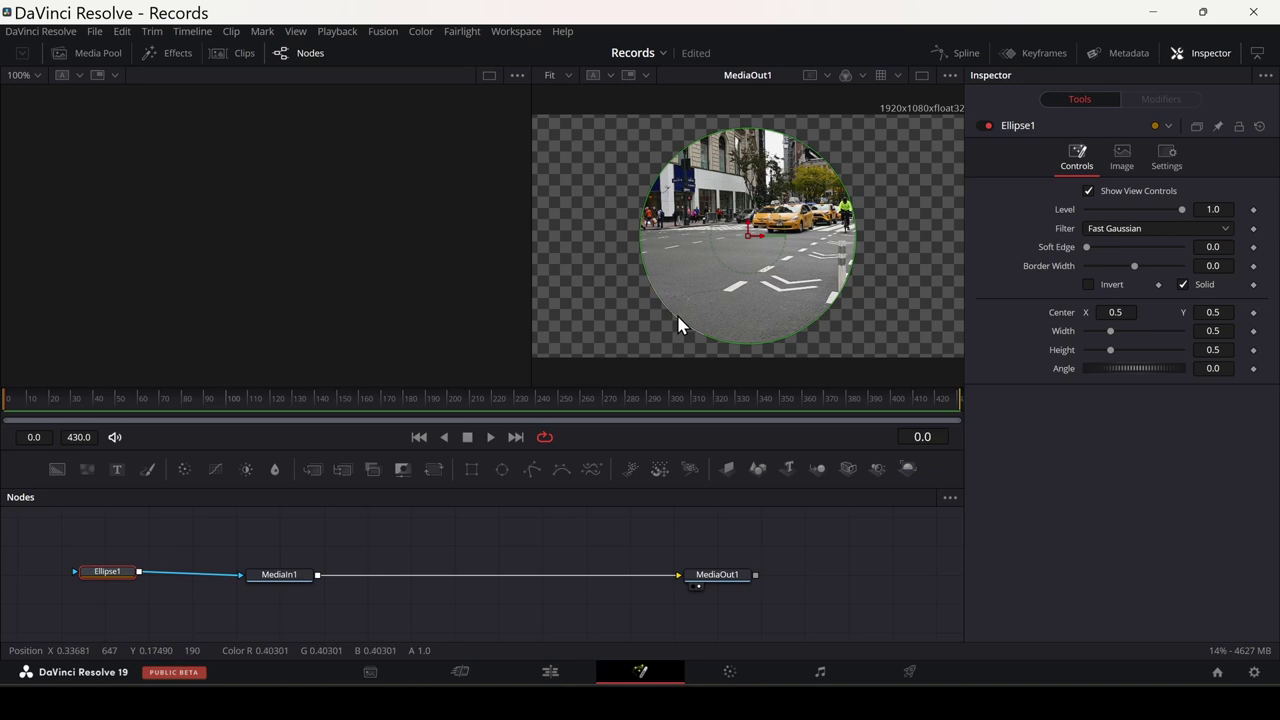
{"action": "left_click_drag", "start_coordinate": [678, 325], "coordinate": [634, 343]}
Draw a closed six-point polygon mask on the frame, then bring up the Fusion Effects list
{"action": "left_click", "coordinate": [604, 231]}
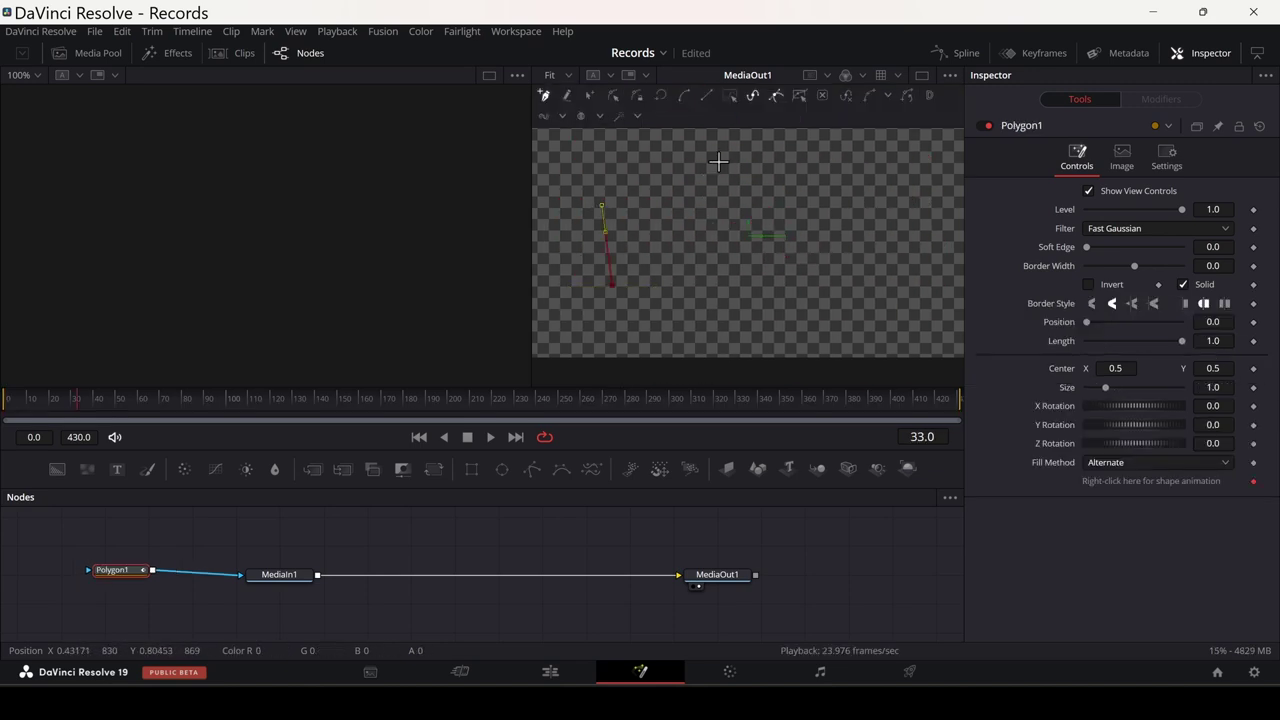
{"action": "left_click", "coordinate": [718, 161]}
{"action": "left_click", "coordinate": [866, 165]}
{"action": "left_click", "coordinate": [815, 243]}
{"action": "left_click", "coordinate": [720, 312]}
{"action": "left_click", "coordinate": [662, 299]}
{"action": "left_click", "coordinate": [612, 288]}
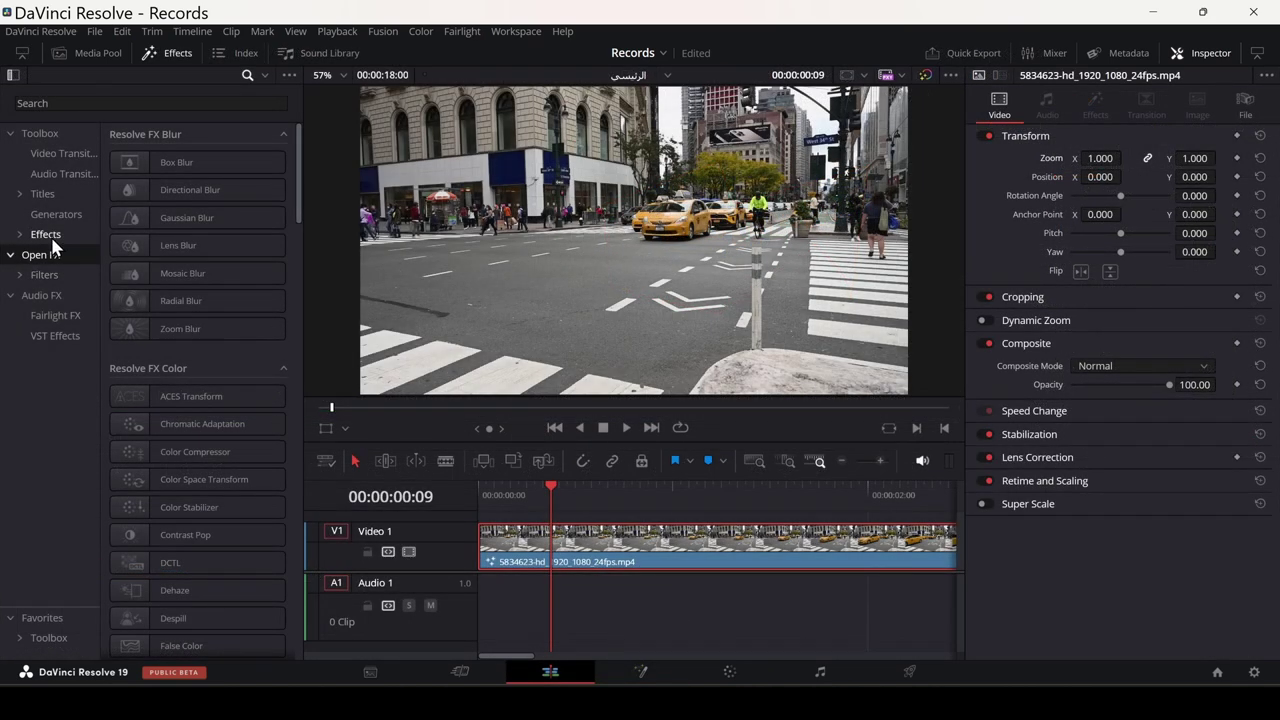
{"action": "left_click", "coordinate": [53, 240]}
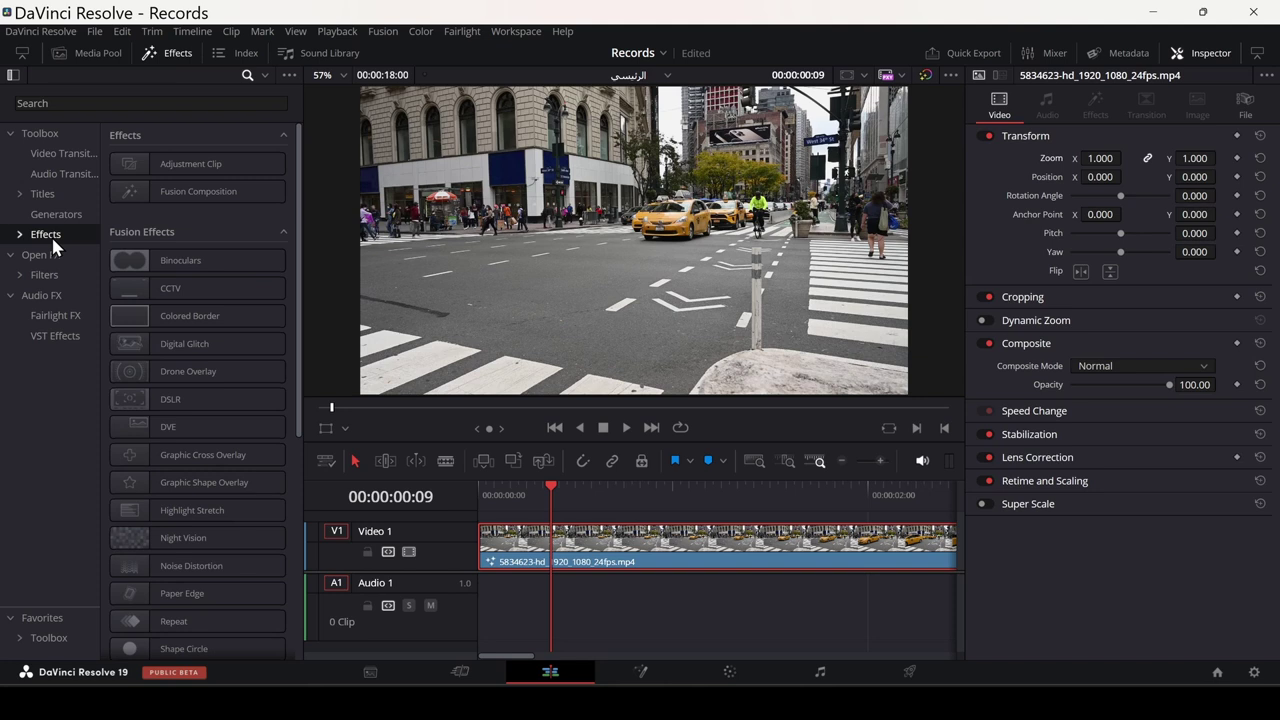
Apply Shape Circle to the street clip as a mask, border width 0.171, edge slightly softened
{"action": "left_click", "coordinate": [94, 103]}
{"action": "type", "text": "sha"}
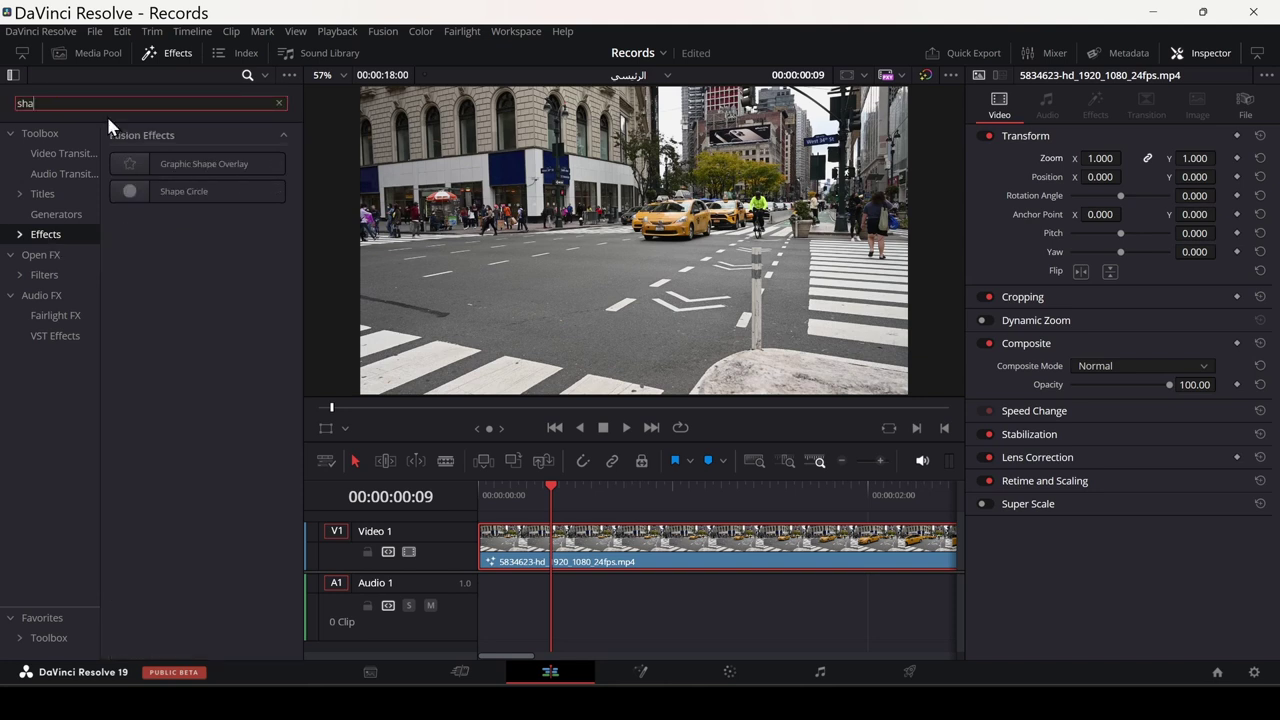
{"action": "left_click_drag", "start_coordinate": [171, 191], "coordinate": [531, 554]}
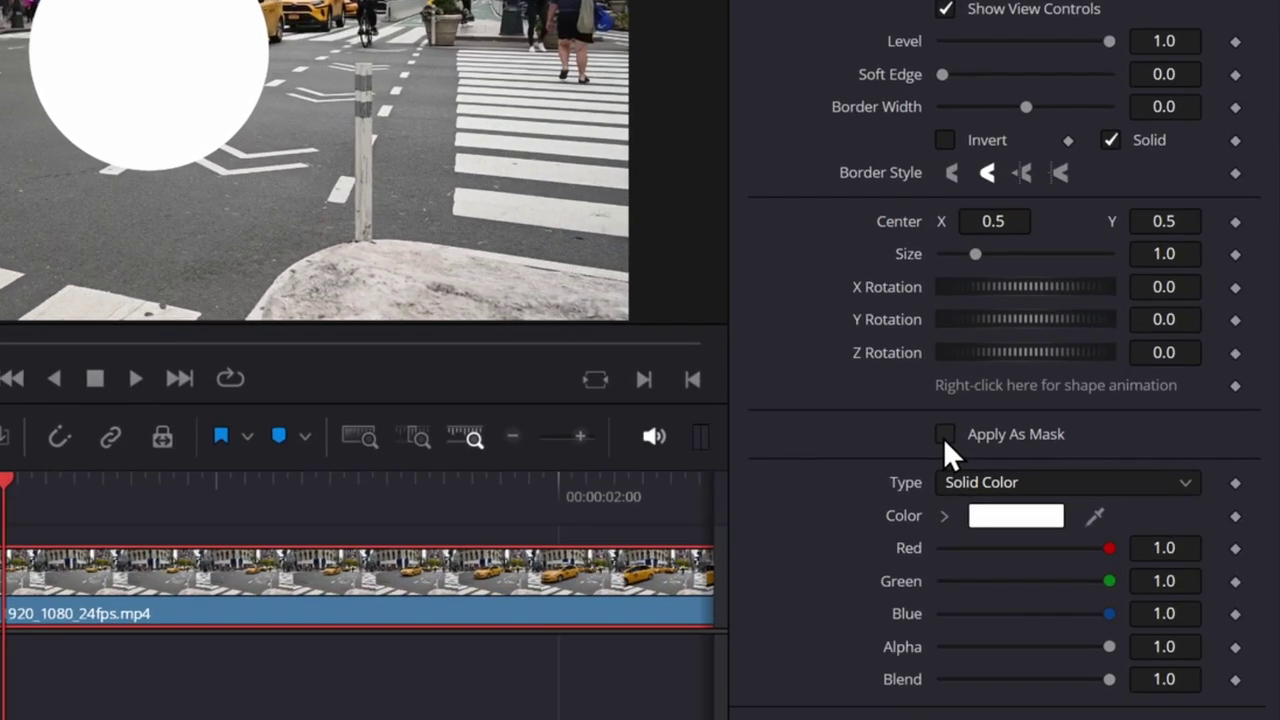
{"action": "left_click", "coordinate": [1089, 460]}
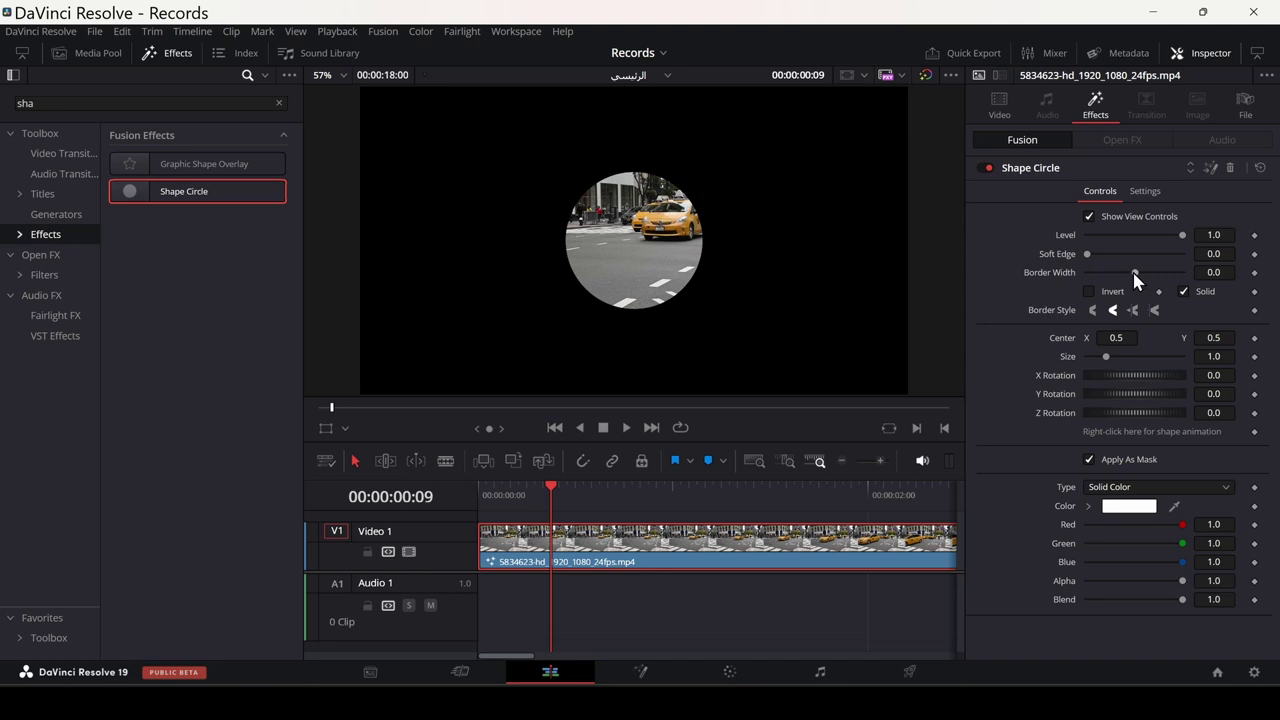
{"action": "left_click_drag", "start_coordinate": [1135, 272], "coordinate": [1175, 273]}
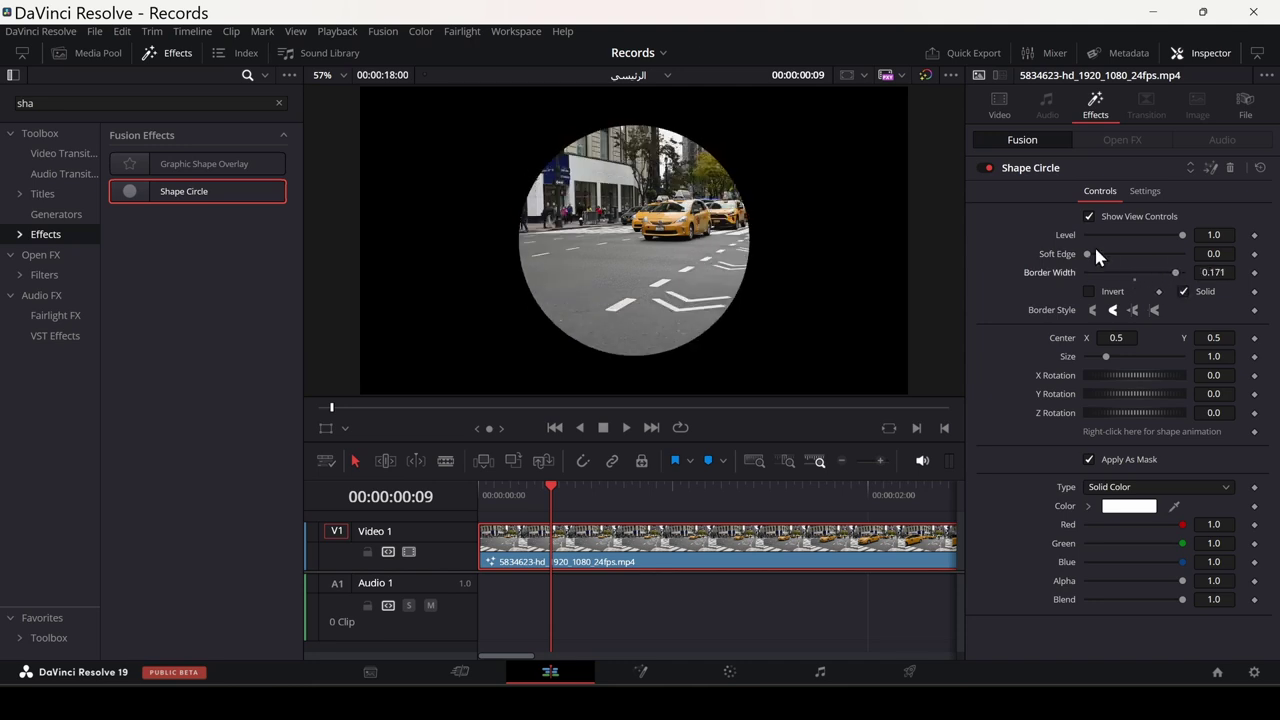
{"action": "left_click_drag", "start_coordinate": [1094, 256], "coordinate": [1122, 262]}
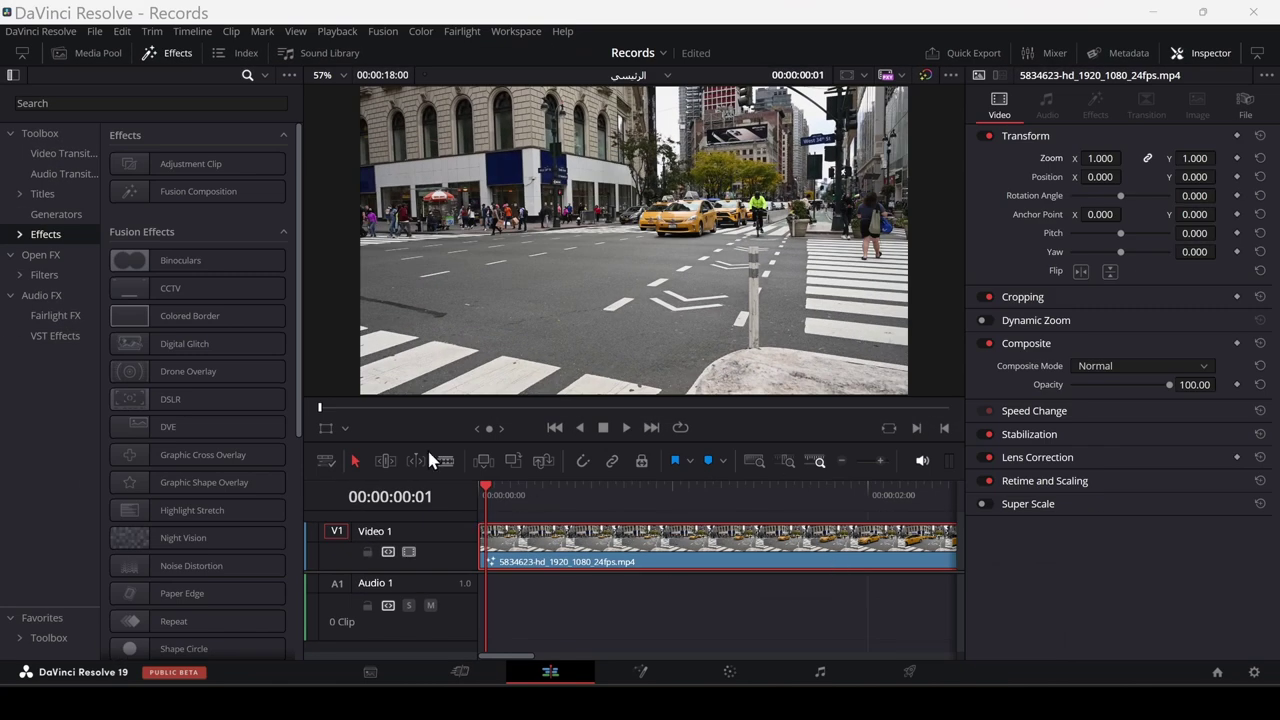
Apply Camera Shake from Open FX to the street clip and preview the default shake
{"action": "left_click", "coordinate": [36, 256]}
{"action": "left_click", "coordinate": [117, 104]}
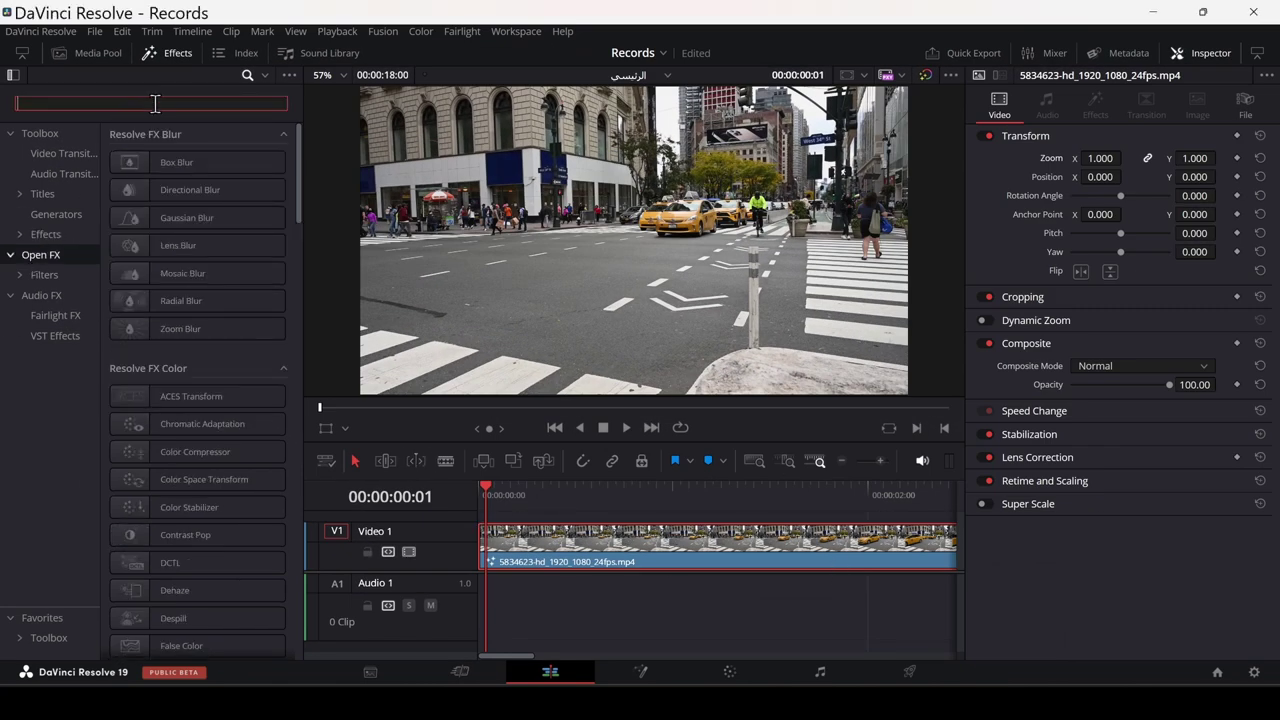
{"action": "type", "text": "camer"}
{"action": "left_click_drag", "start_coordinate": [200, 162], "coordinate": [562, 554]}
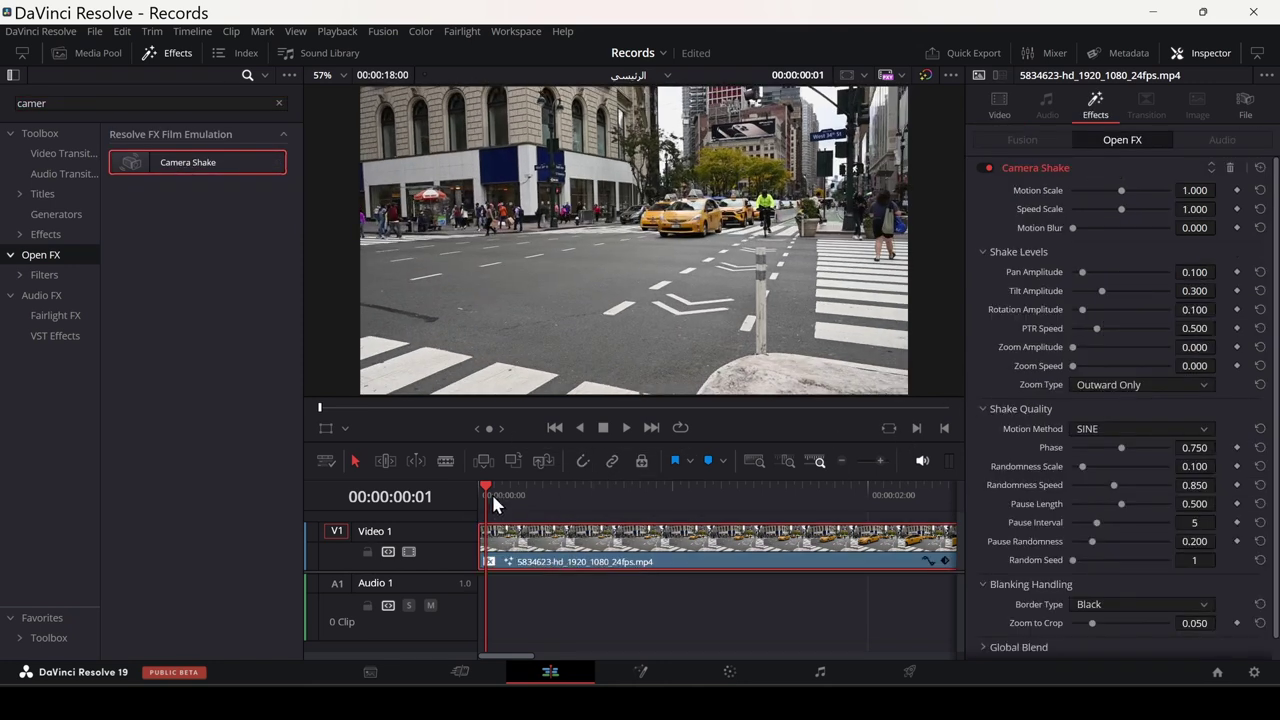
{"action": "key", "text": "space"}
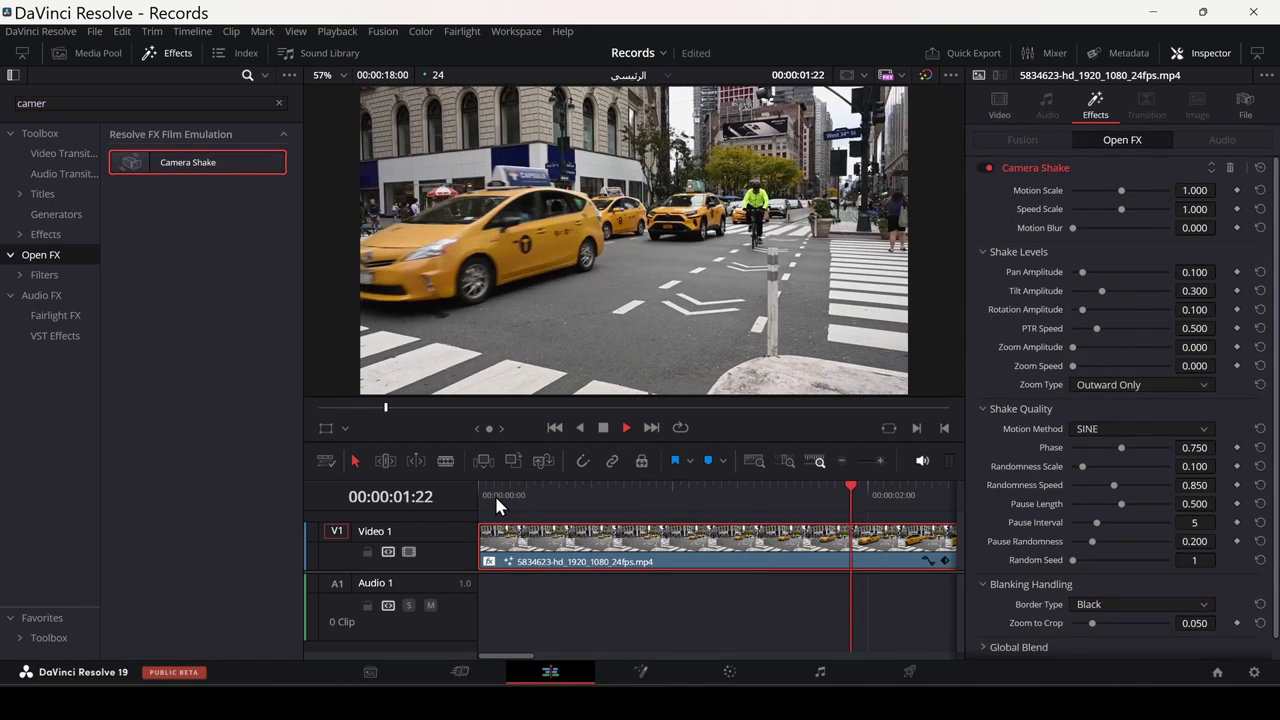
{"action": "key", "text": "space"}
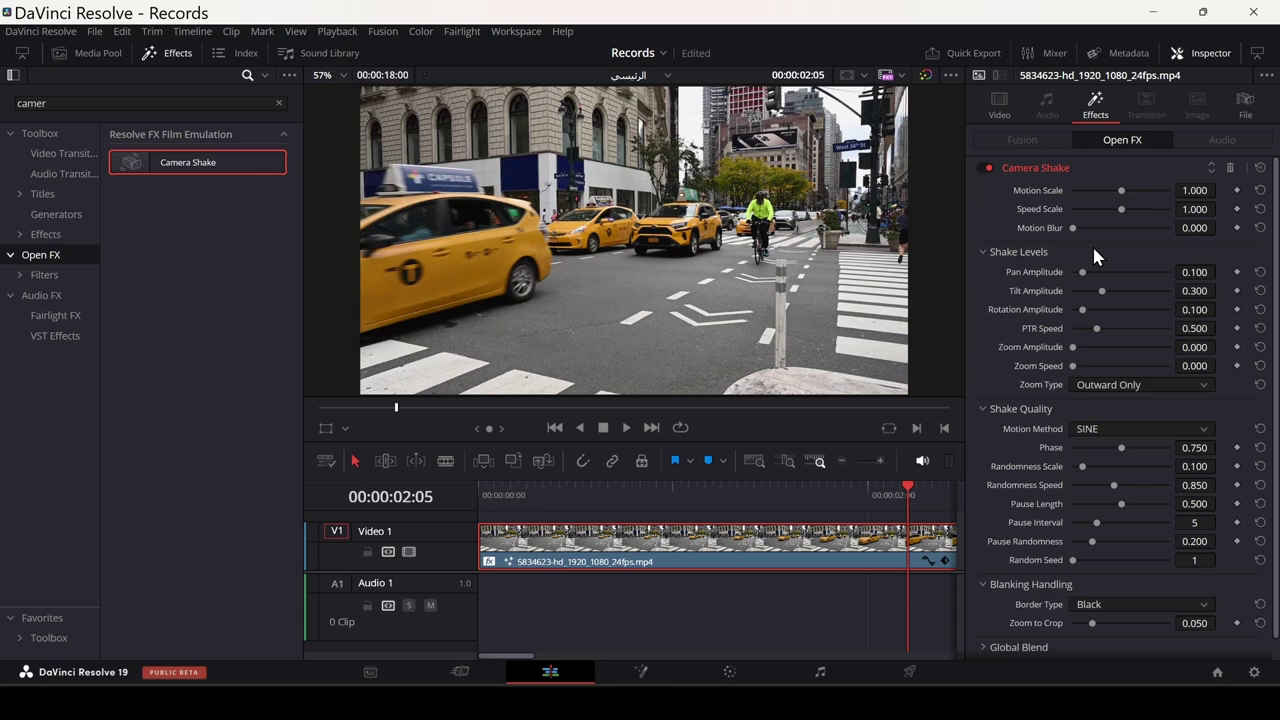
{"action": "key", "text": "Home"}
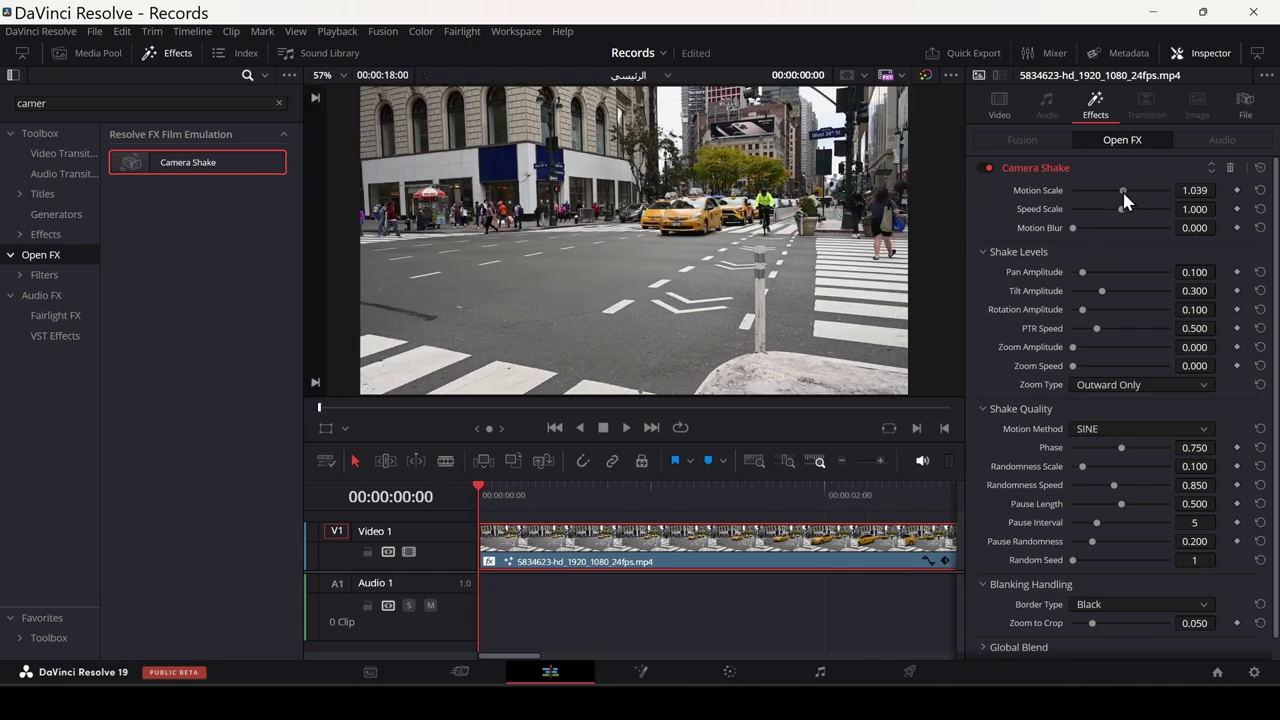
Raise Motion Scale to 1.411 and boost pan, rotation amplitude and zoom speed, then replay
{"action": "mouse_move", "coordinate": [1121, 190]}
{"action": "left_mouse_down"}
{"action": "mouse_move", "coordinate": [1140, 190]}
{"action": "mouse_move", "coordinate": [1135, 209]}
{"action": "mouse_move", "coordinate": [1093, 232]}
{"action": "left_mouse_up"}
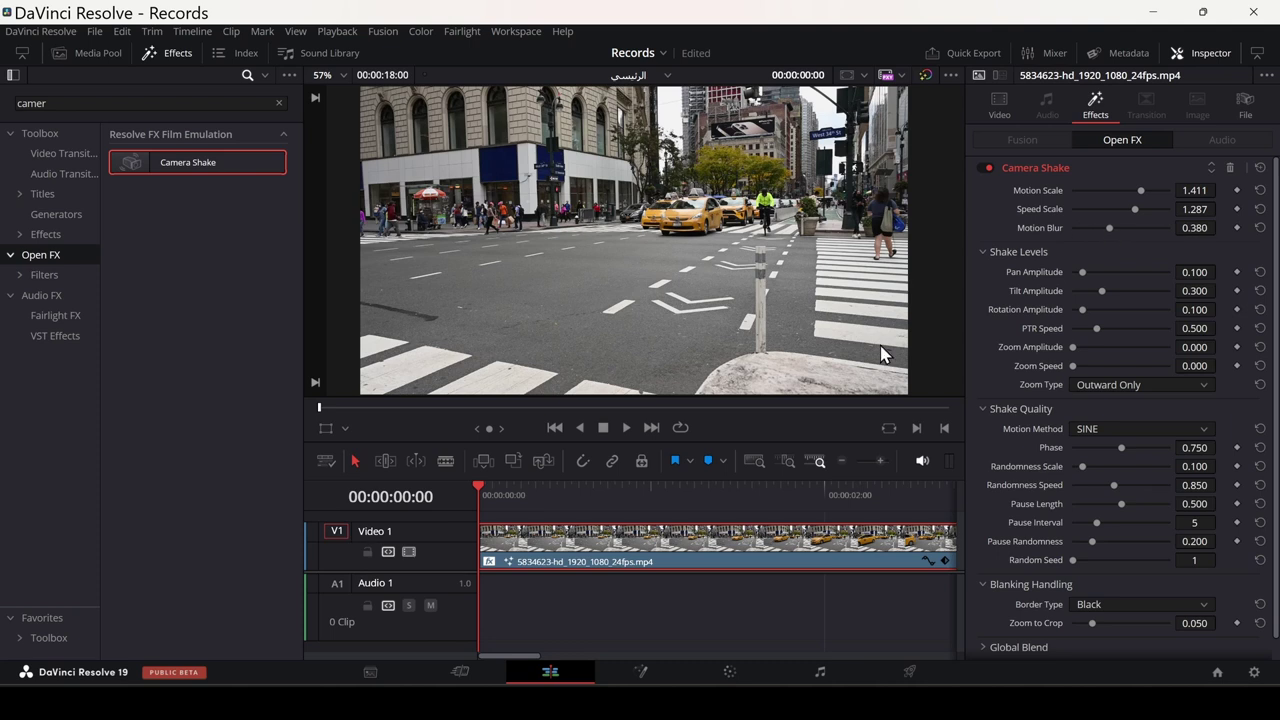
{"action": "key", "text": "space"}
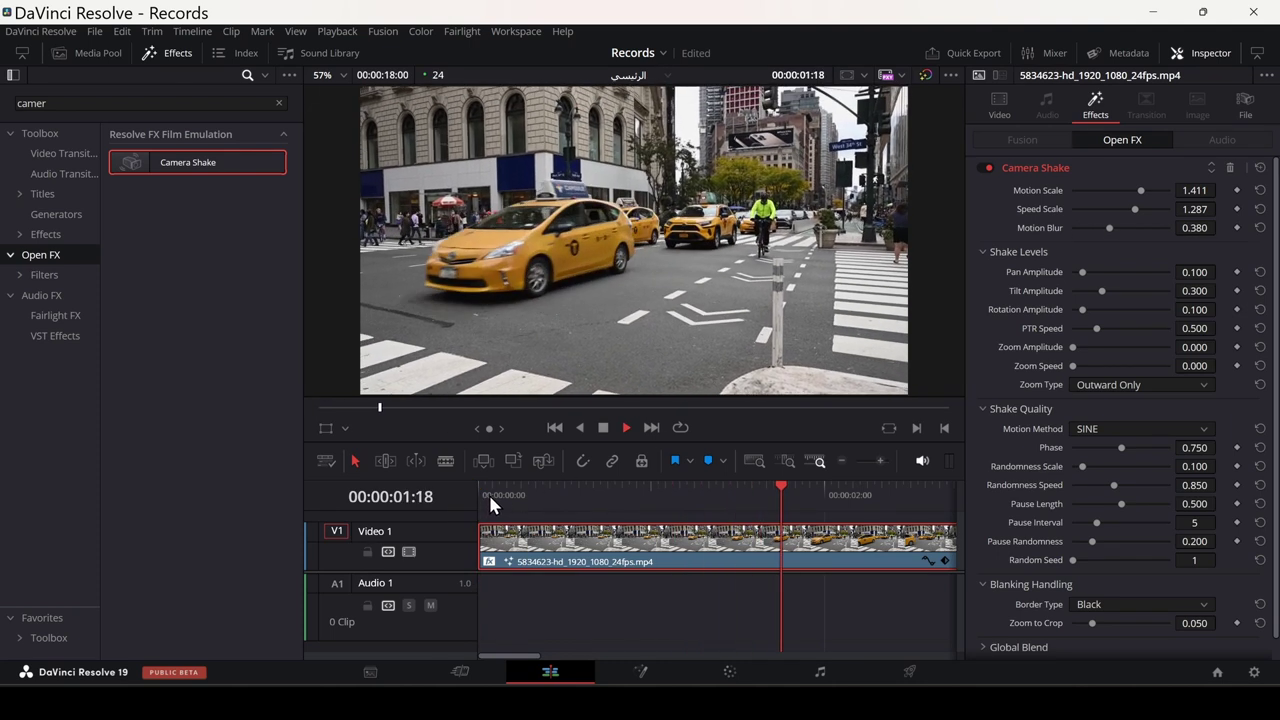
{"action": "key", "text": "space"}
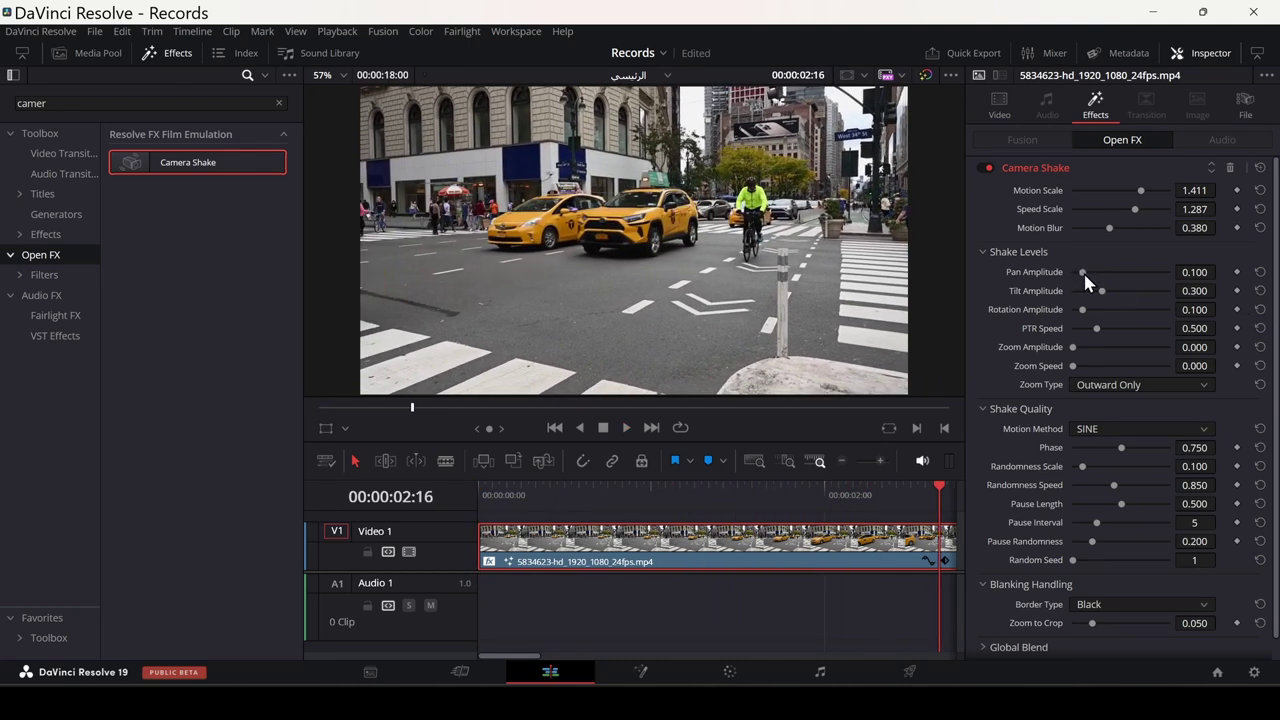
{"action": "mouse_move", "coordinate": [1083, 272]}
{"action": "left_mouse_down"}
{"action": "mouse_move", "coordinate": [1132, 273]}
{"action": "mouse_move", "coordinate": [1107, 309]}
{"action": "left_mouse_up"}
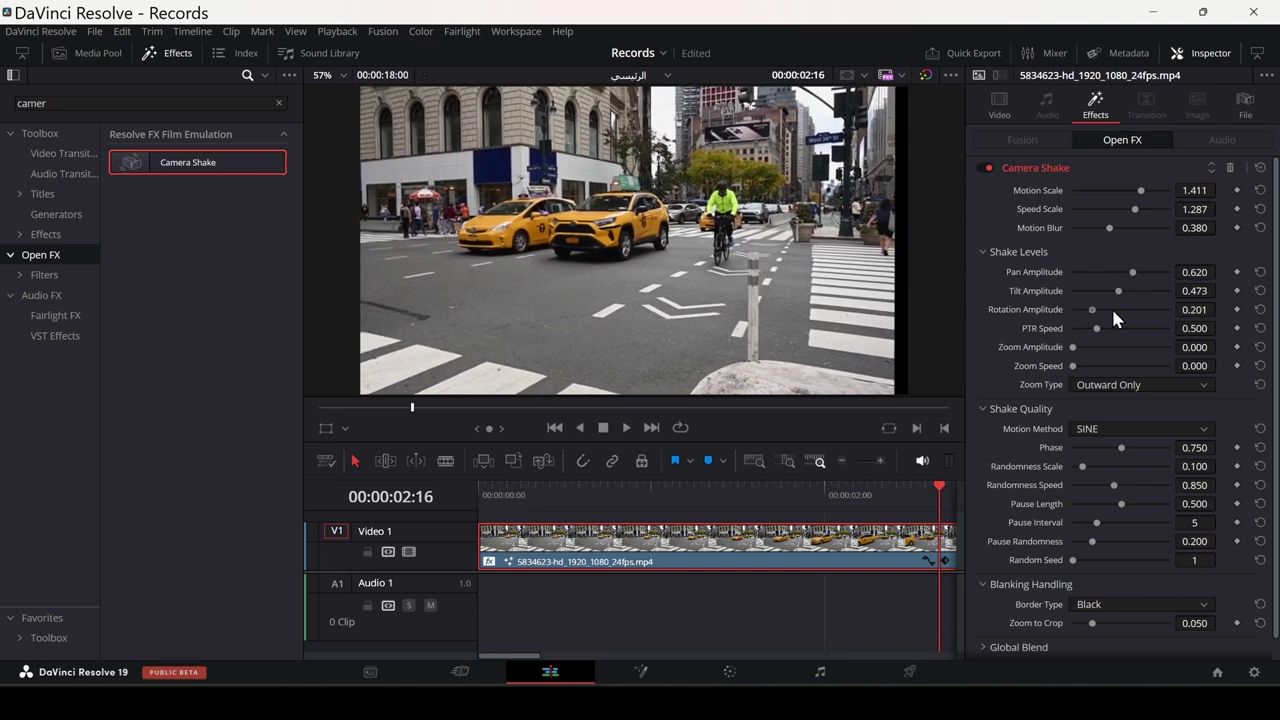
{"action": "left_click_drag", "start_coordinate": [1073, 366], "coordinate": [1091, 366]}
{"action": "left_click", "coordinate": [492, 494]}
{"action": "key", "text": "space"}
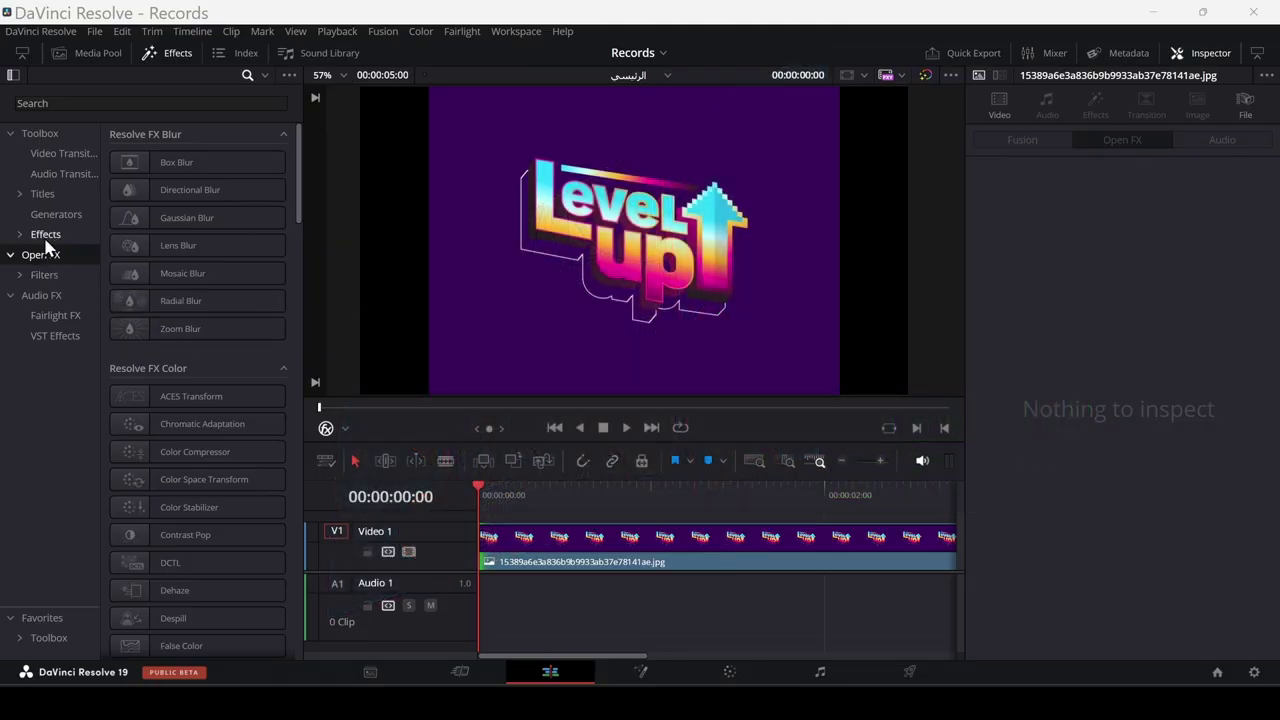
Apply the Transform effect to the Level Up image in Interactive - Canvas control mode
{"action": "left_click", "coordinate": [96, 104]}
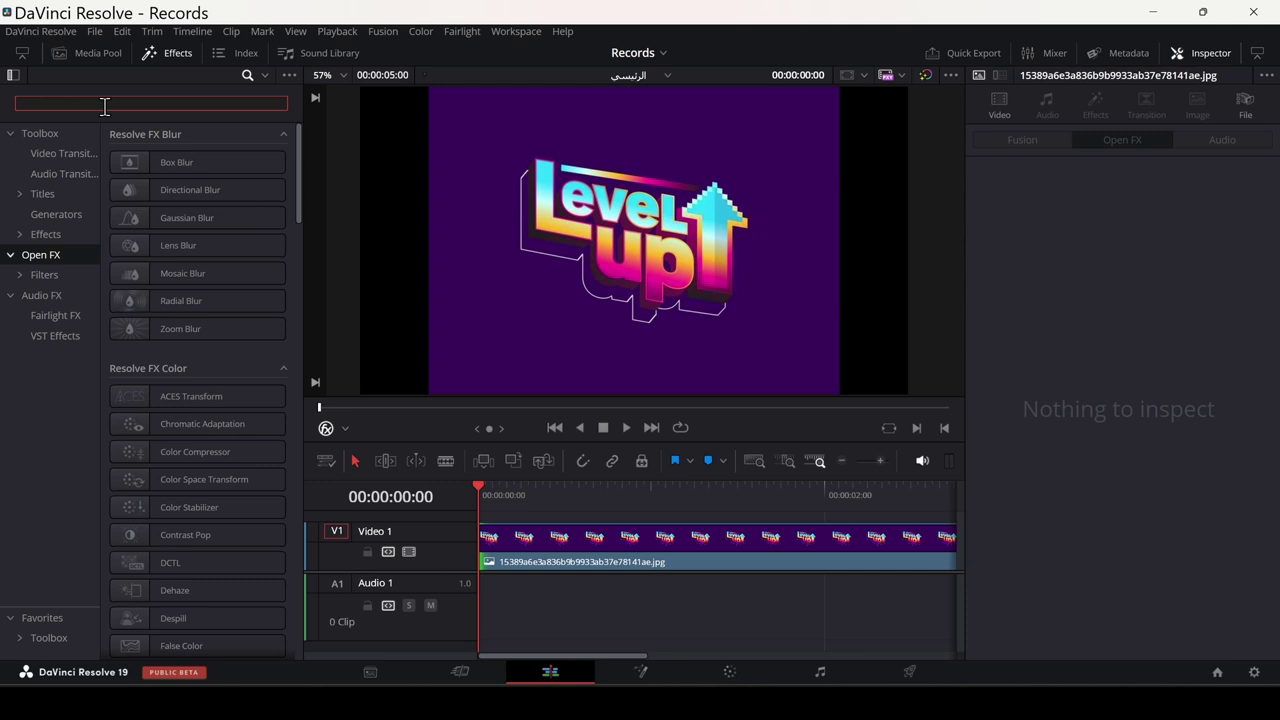
{"action": "type", "text": "tran"}
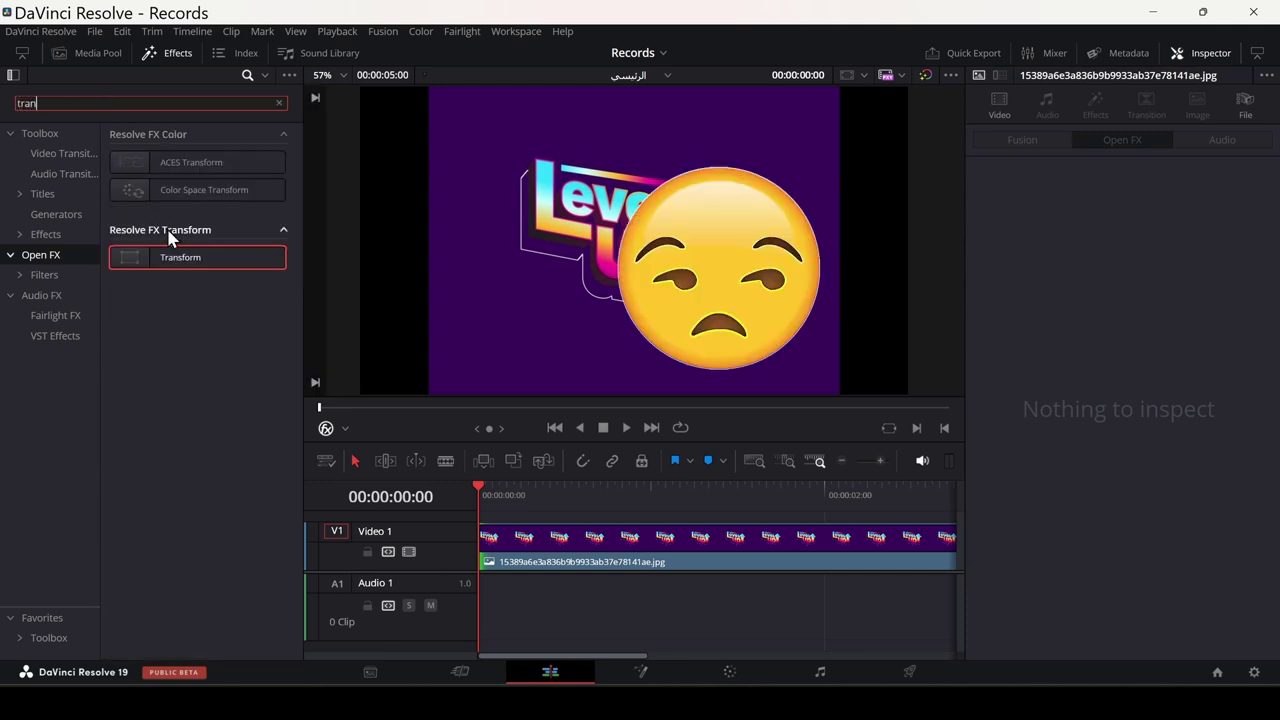
{"action": "left_click_drag", "start_coordinate": [180, 257], "coordinate": [537, 548]}
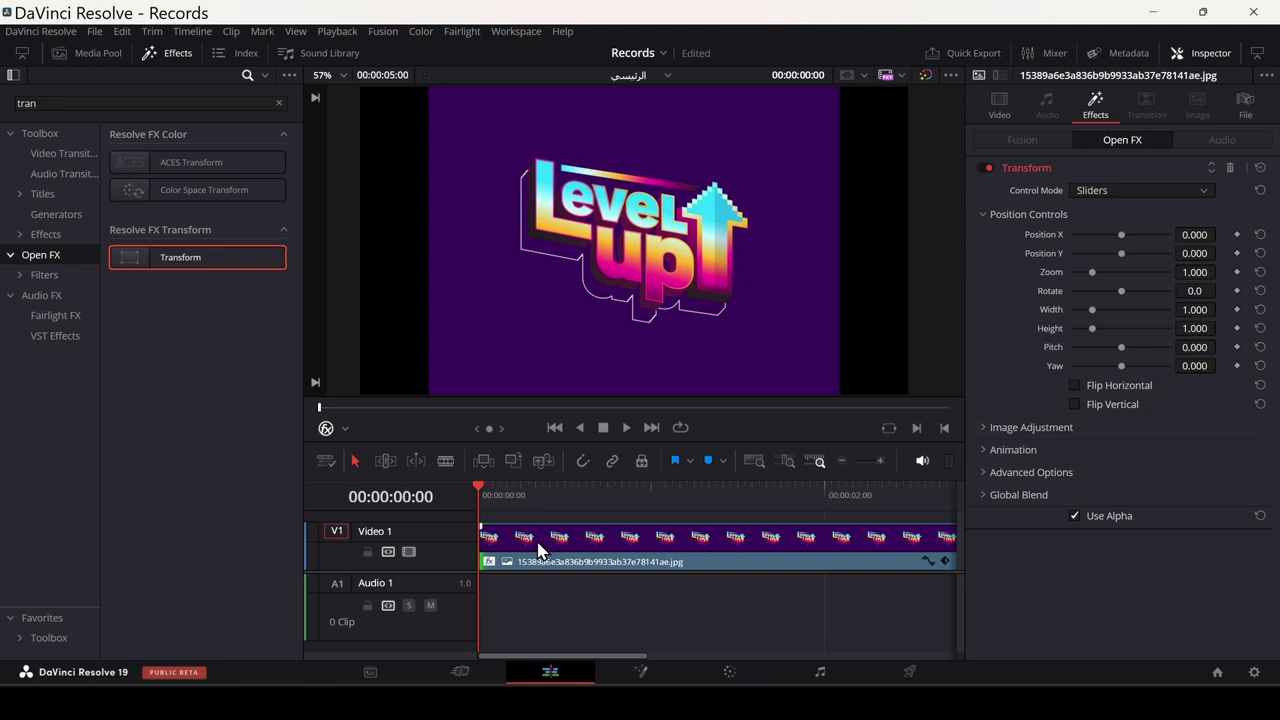
{"action": "left_click", "coordinate": [1176, 190]}
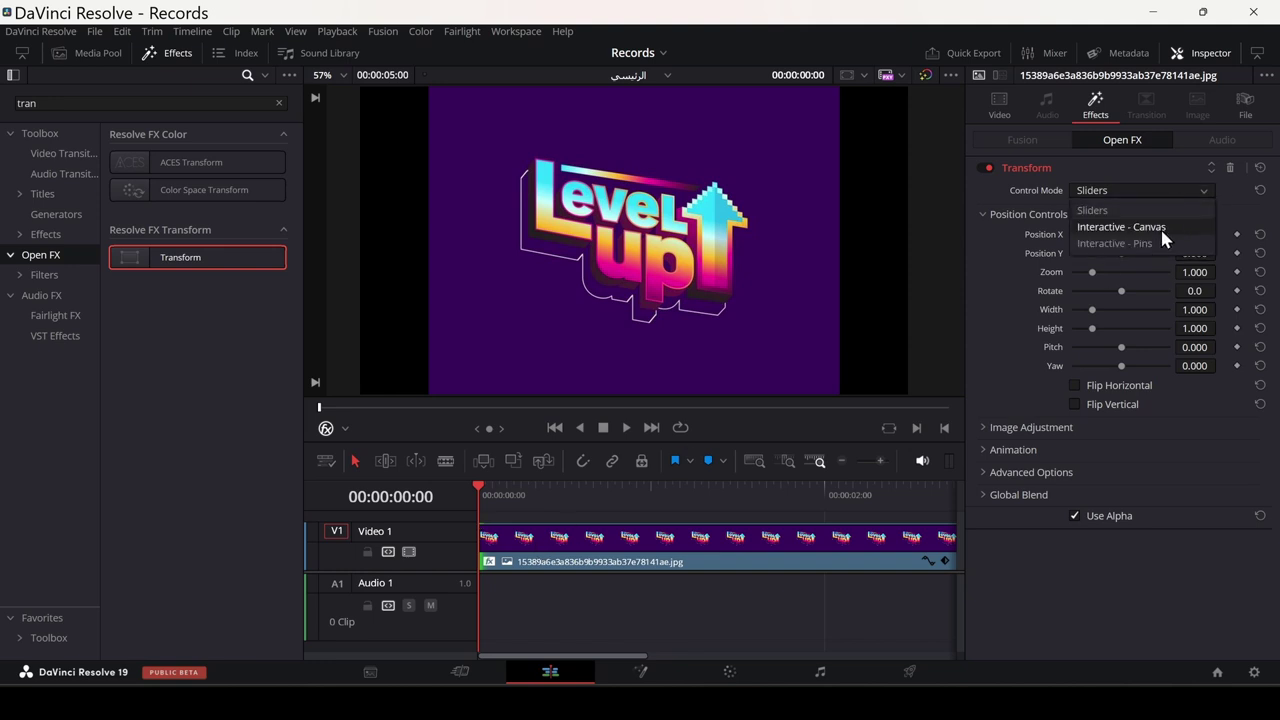
{"action": "left_click", "coordinate": [1121, 227]}
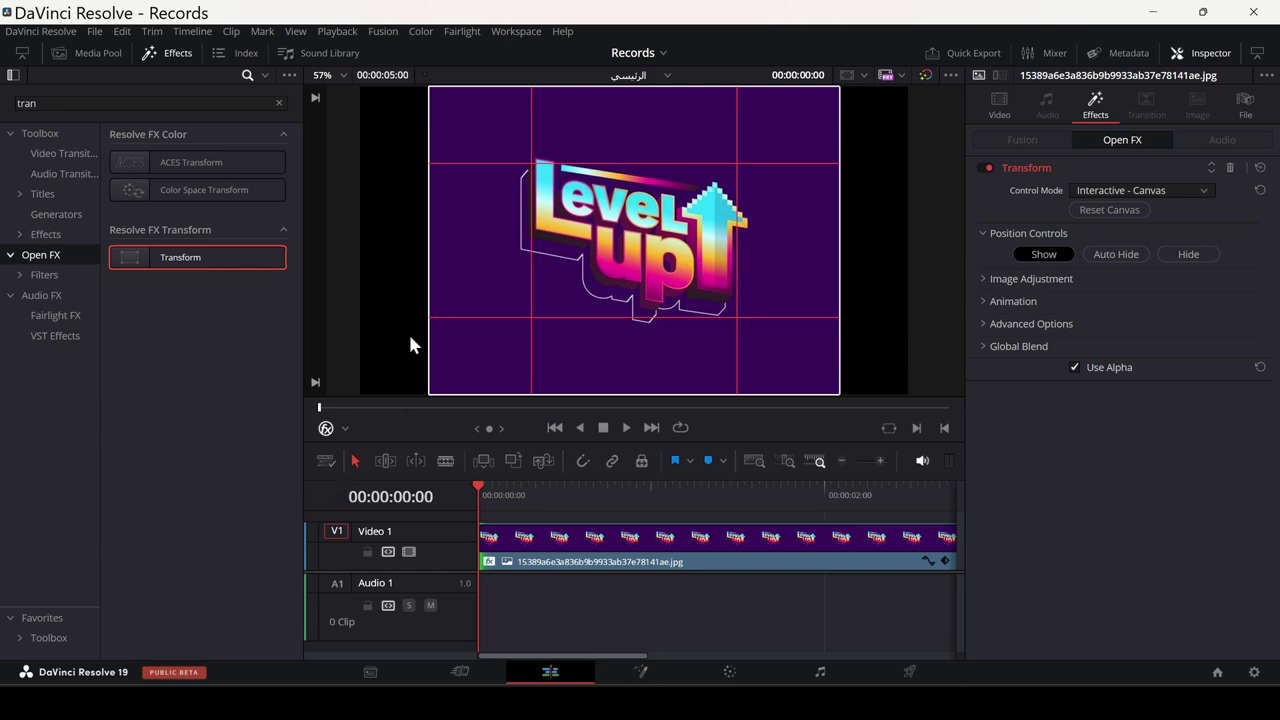
Show the Open FX overlay and drag the image corners into a skewed shape
{"action": "left_click", "coordinate": [327, 427]}
{"action": "left_click", "coordinate": [327, 427]}
{"action": "left_click", "coordinate": [345, 428]}
{"action": "left_click", "coordinate": [380, 510]}
{"action": "left_click_drag", "start_coordinate": [839, 393], "coordinate": [717, 283]}
{"action": "mouse_move", "coordinate": [428, 393]}
{"action": "left_mouse_down"}
{"action": "mouse_move", "coordinate": [448, 371]}
{"action": "mouse_move", "coordinate": [420, 300]}
{"action": "left_mouse_up"}
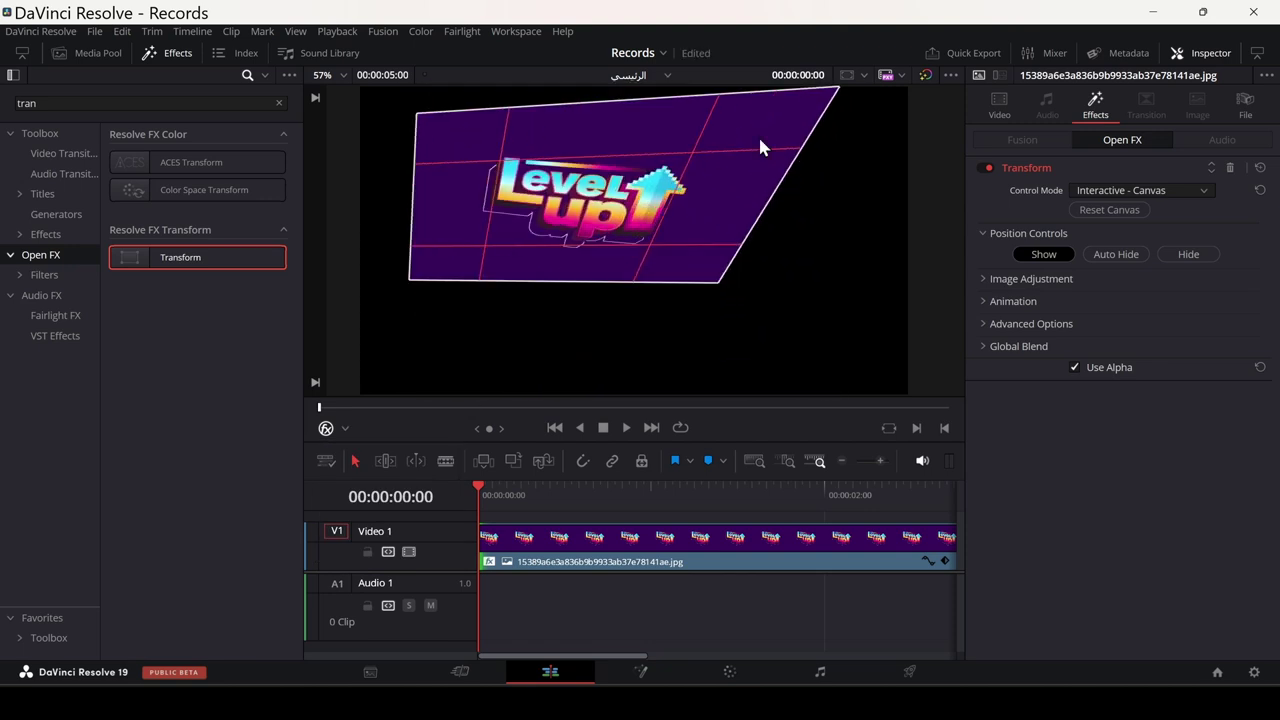
{"action": "left_click_drag", "start_coordinate": [839, 87], "coordinate": [690, 107]}
{"action": "mouse_move", "coordinate": [663, 265]}
{"action": "left_mouse_down"}
{"action": "mouse_move", "coordinate": [417, 274]}
{"action": "mouse_move", "coordinate": [469, 294]}
{"action": "mouse_move", "coordinate": [403, 257]}
{"action": "mouse_move", "coordinate": [578, 250]}
{"action": "left_mouse_up"}
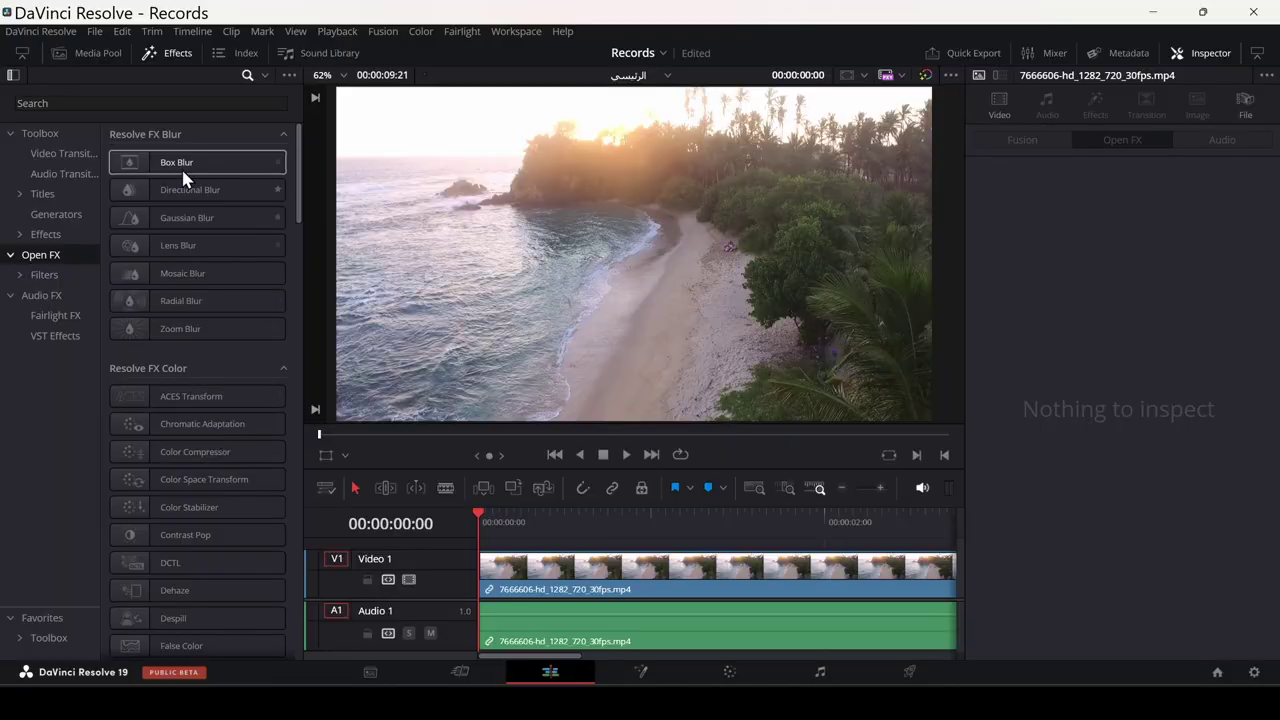
Apply Mirrors to the beach clip and move the Mirror 1 line using the Open FX overlay
{"action": "left_click", "coordinate": [158, 105]}
{"action": "type", "text": "M"}
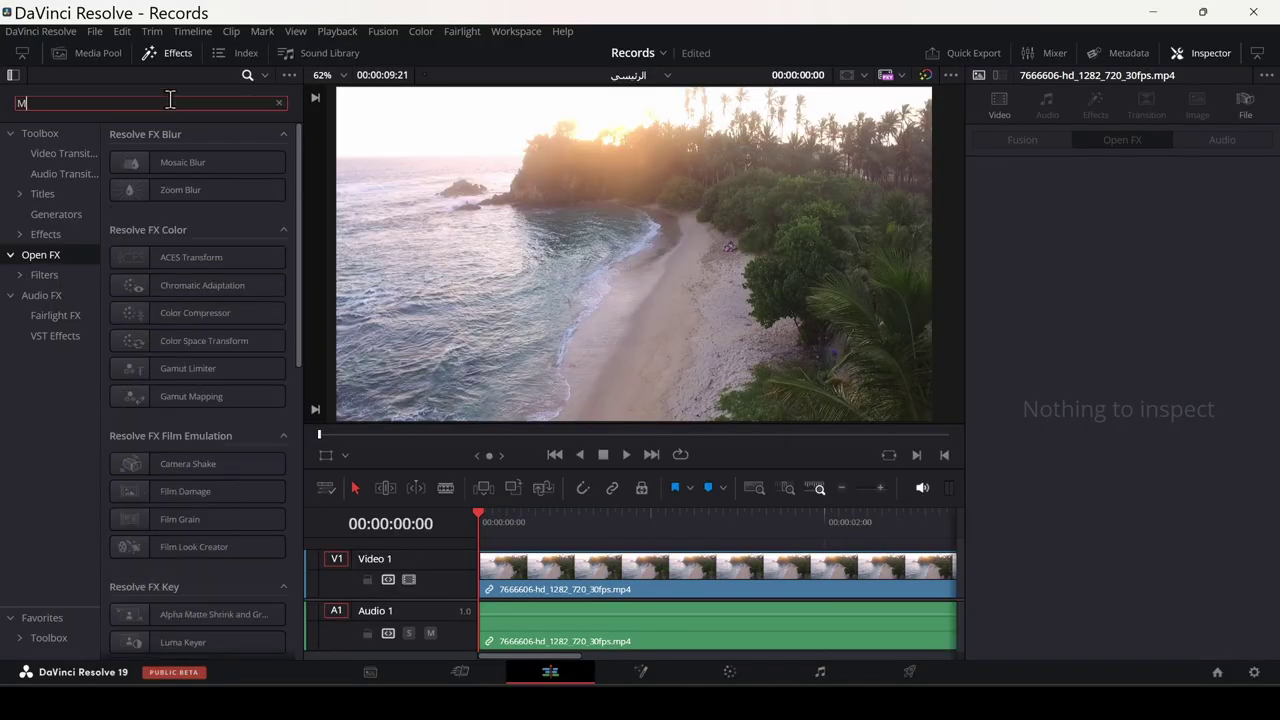
{"action": "type", "text": "irr"}
{"action": "left_click_drag", "start_coordinate": [150, 160], "coordinate": [586, 583]}
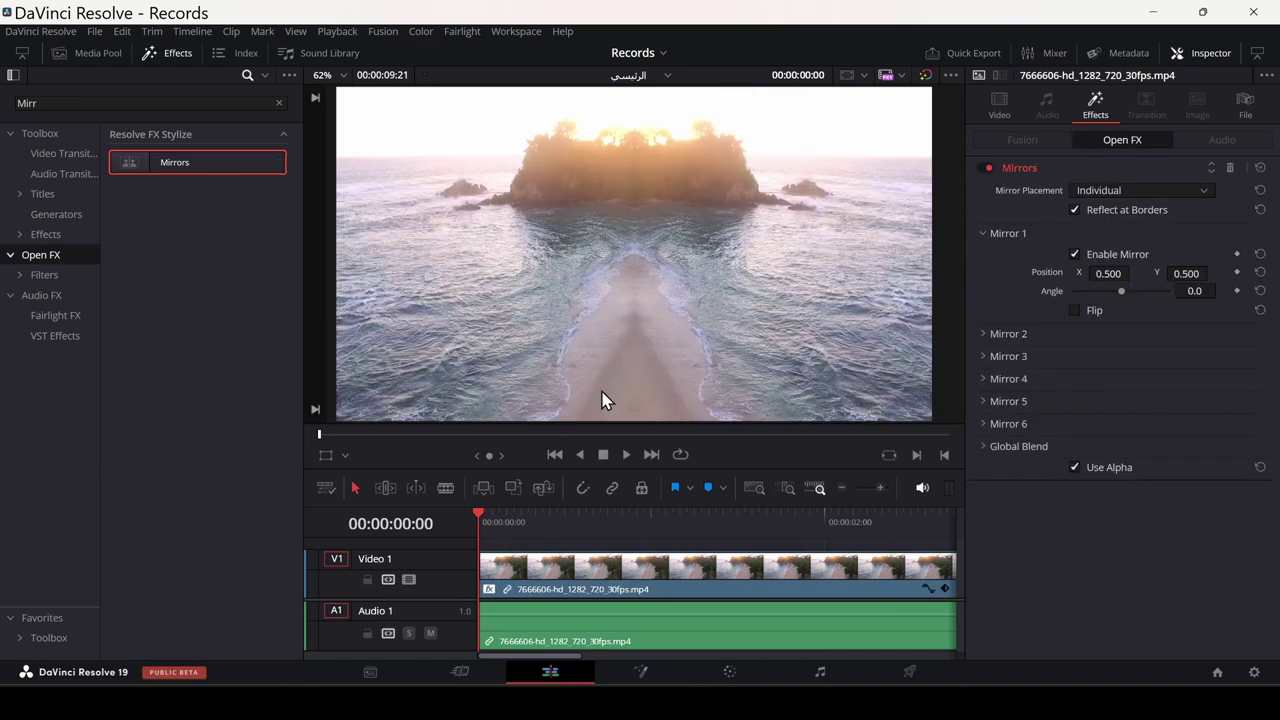
{"action": "left_click", "coordinate": [326, 455]}
{"action": "left_click", "coordinate": [344, 455]}
{"action": "left_click", "coordinate": [380, 537]}
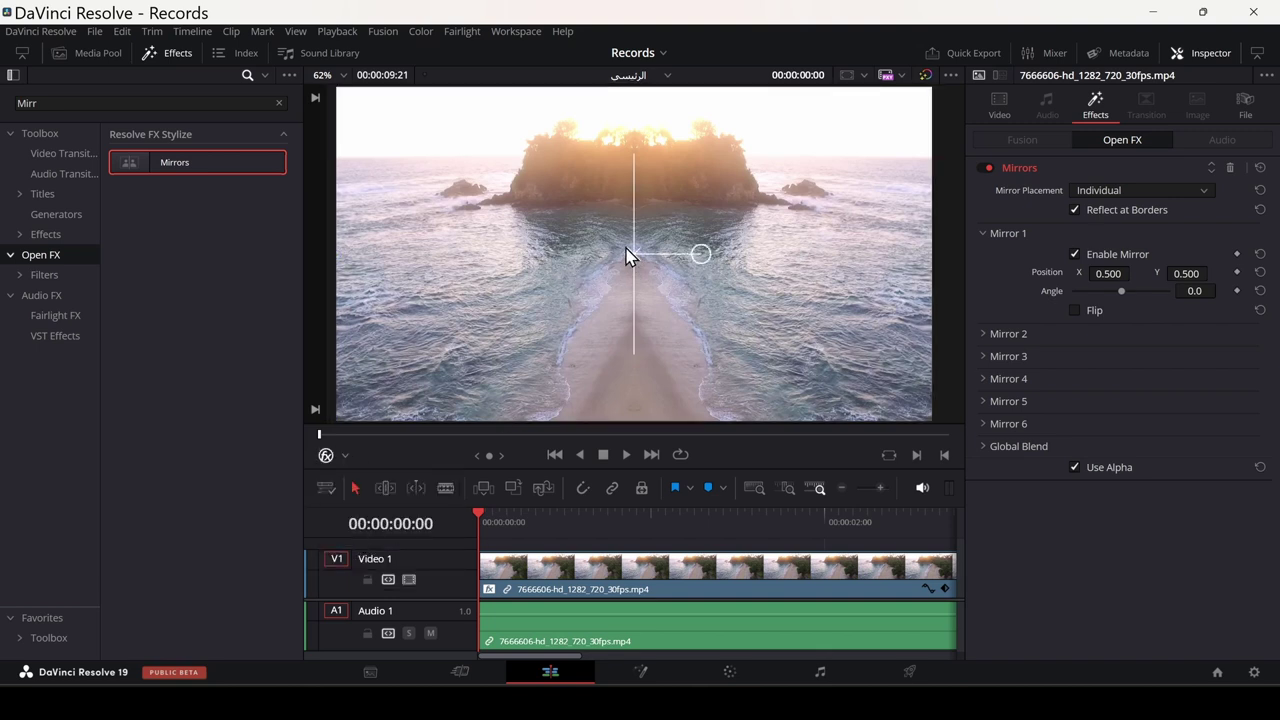
{"action": "left_click_drag", "start_coordinate": [628, 256], "coordinate": [744, 235]}
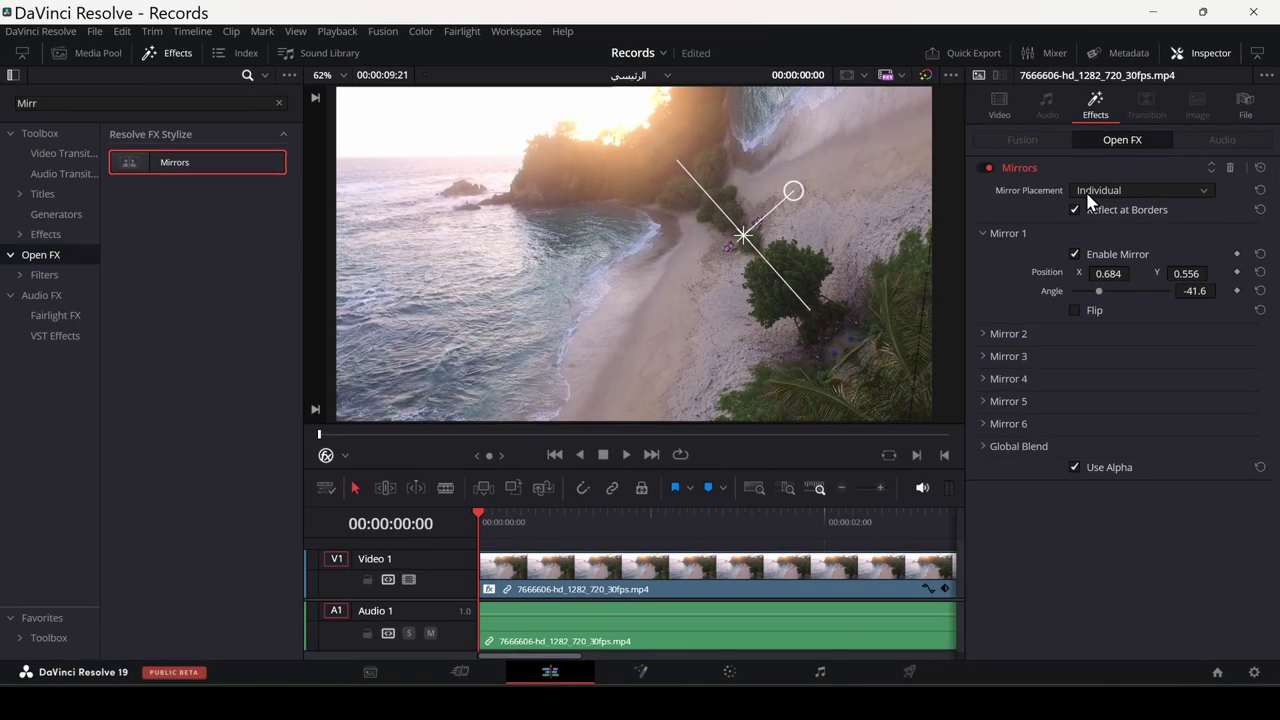
Set Mirror Placement to Rosette and shift the kaleidoscope centre slightly off the middle
{"action": "left_click", "coordinate": [1090, 200]}
{"action": "left_click", "coordinate": [1091, 225]}
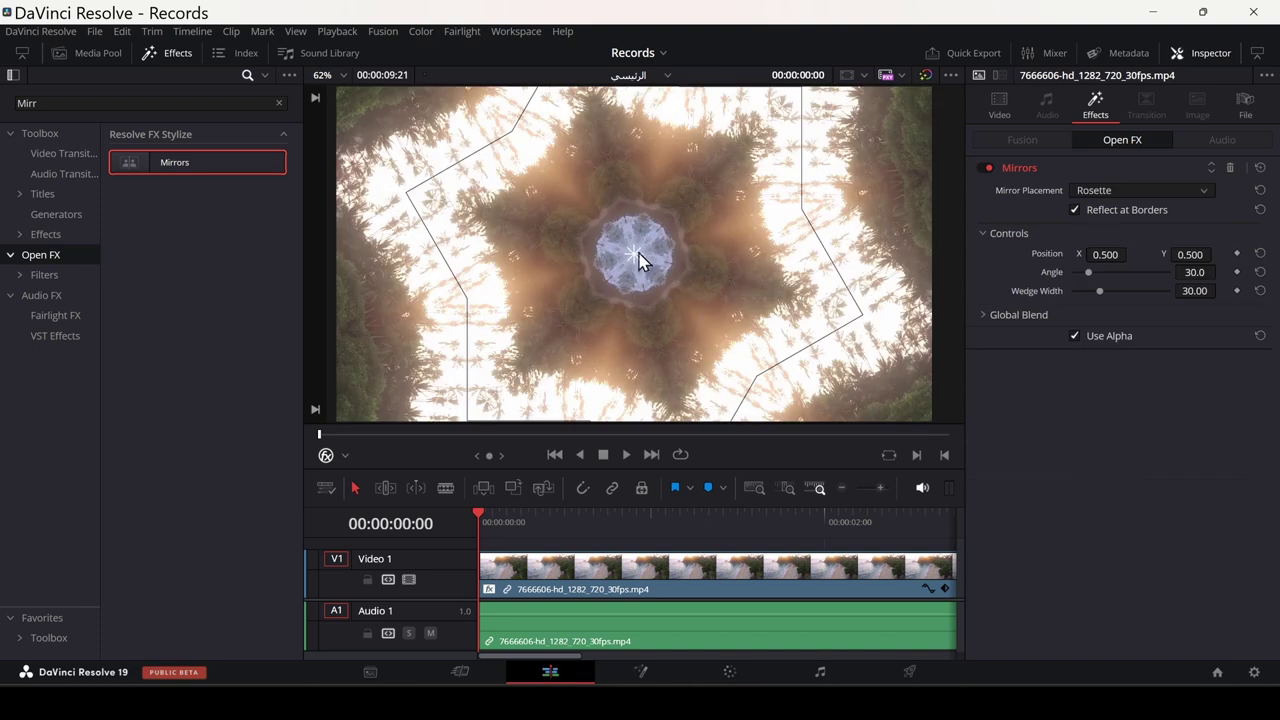
{"action": "left_click_drag", "start_coordinate": [645, 235], "coordinate": [631, 240]}
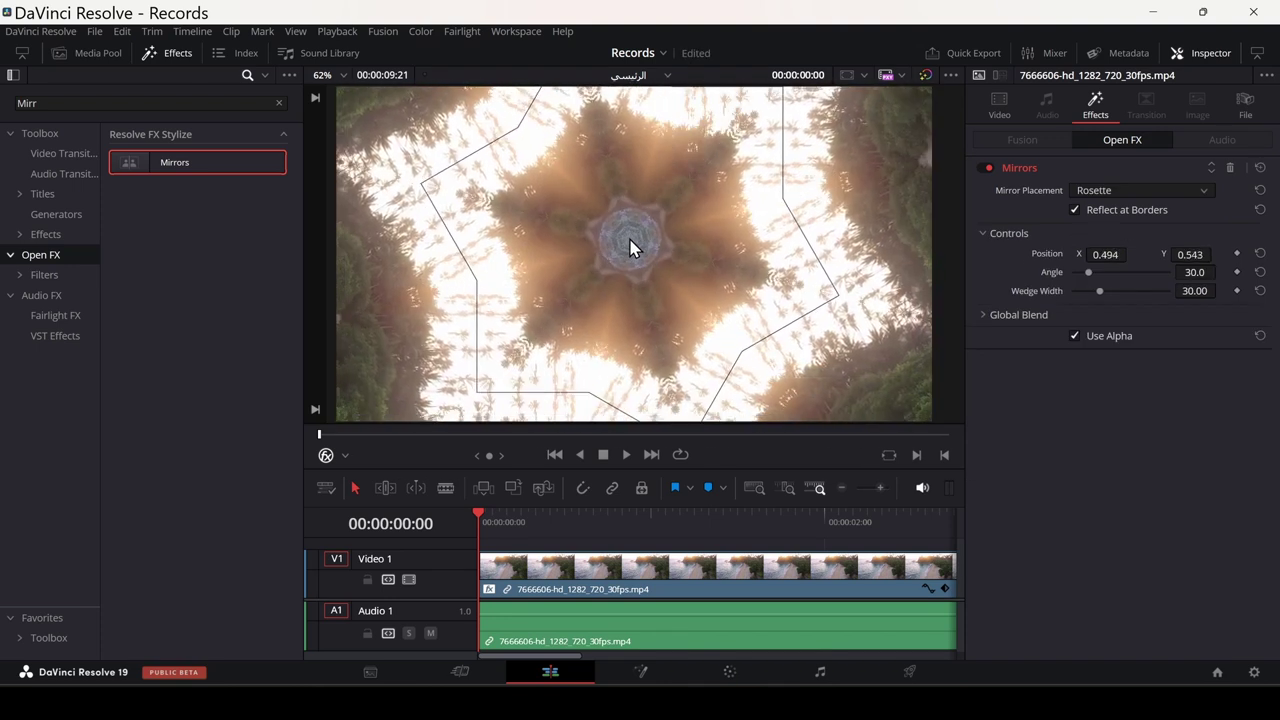
{"action": "left_click_drag", "start_coordinate": [640, 260], "coordinate": [675, 236]}
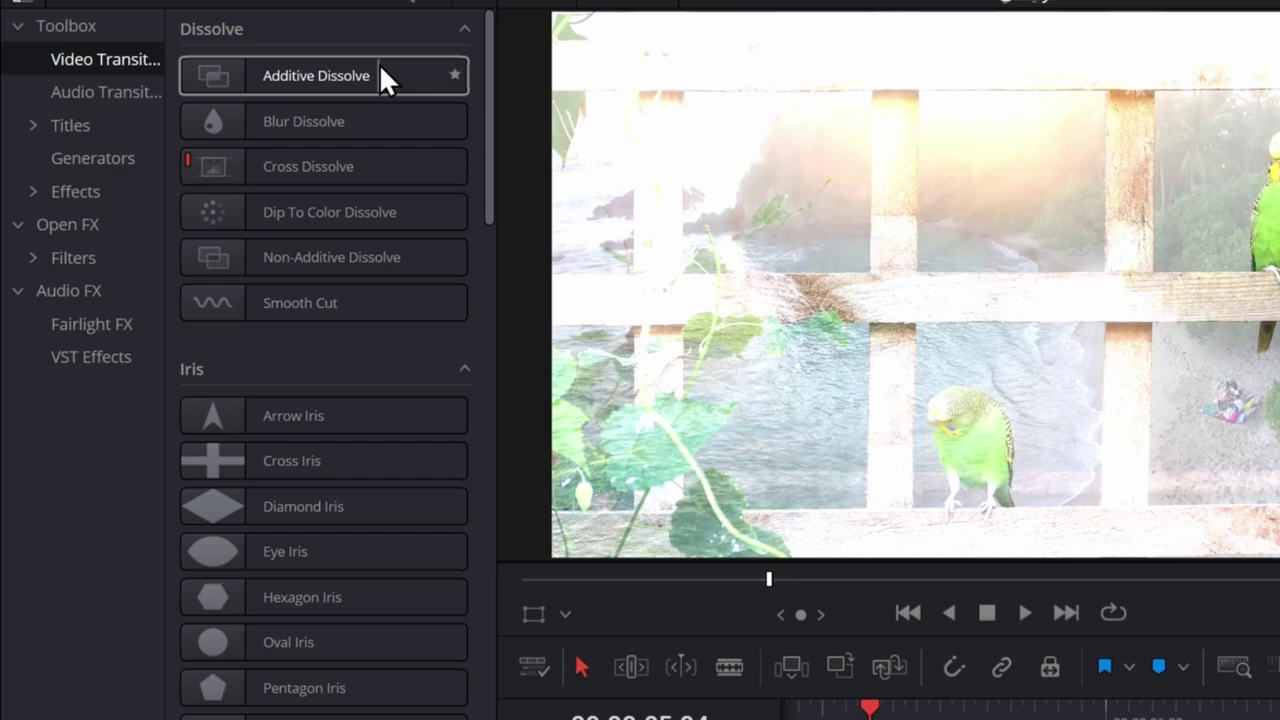
Add an Additive Dissolve at the beach–parakeet cut with In & Out easing, and enlarge Video 1
{"action": "left_click", "coordinate": [380, 70]}
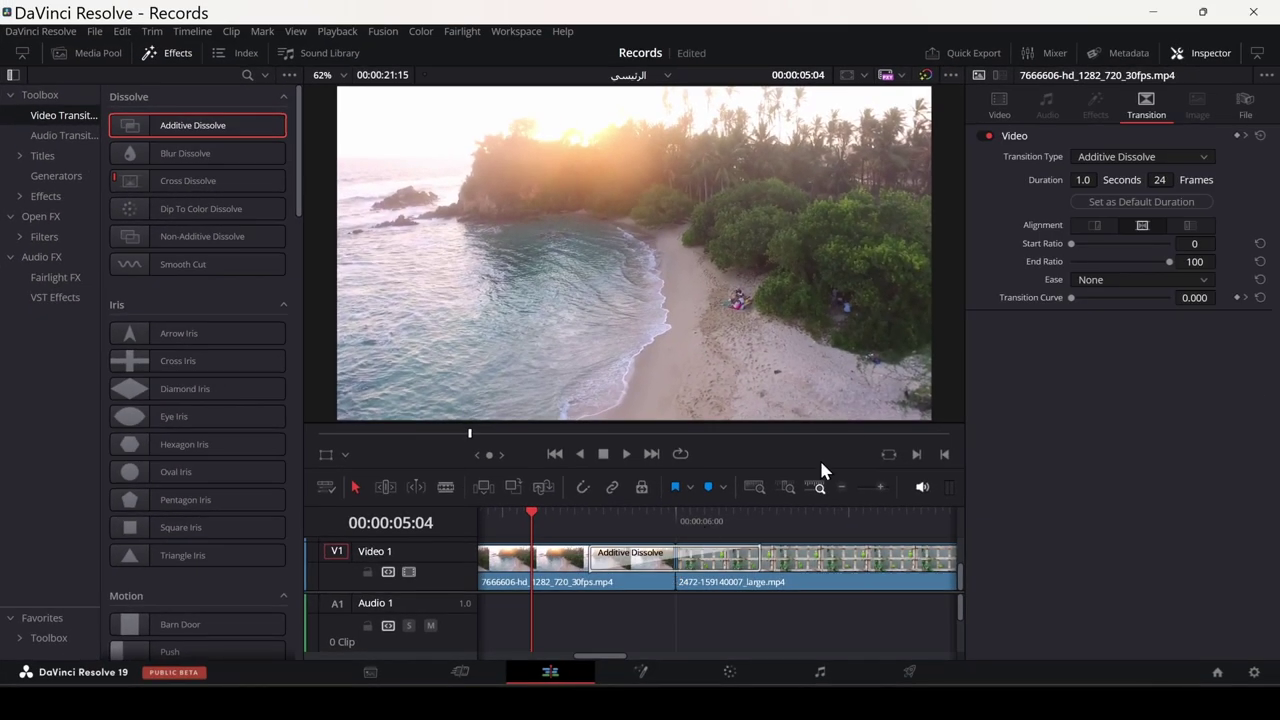
{"action": "left_click", "coordinate": [587, 522]}
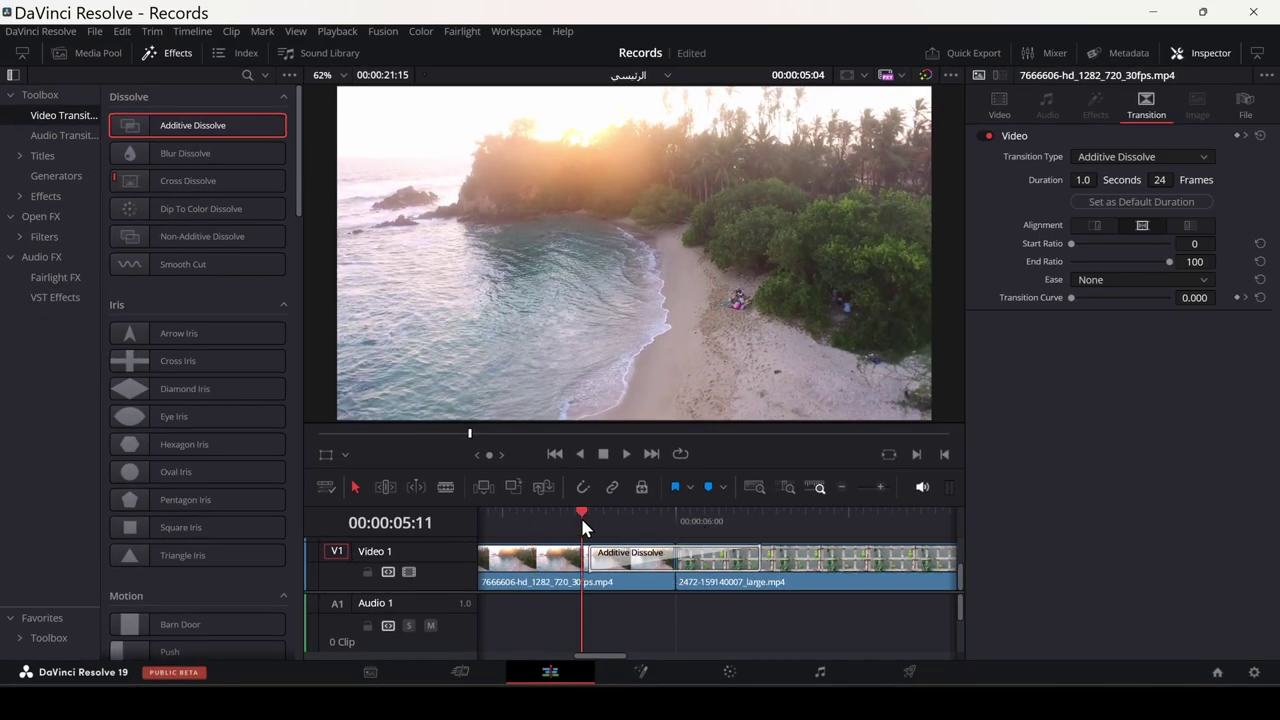
{"action": "key", "text": "space"}
{"action": "key", "text": "space"}
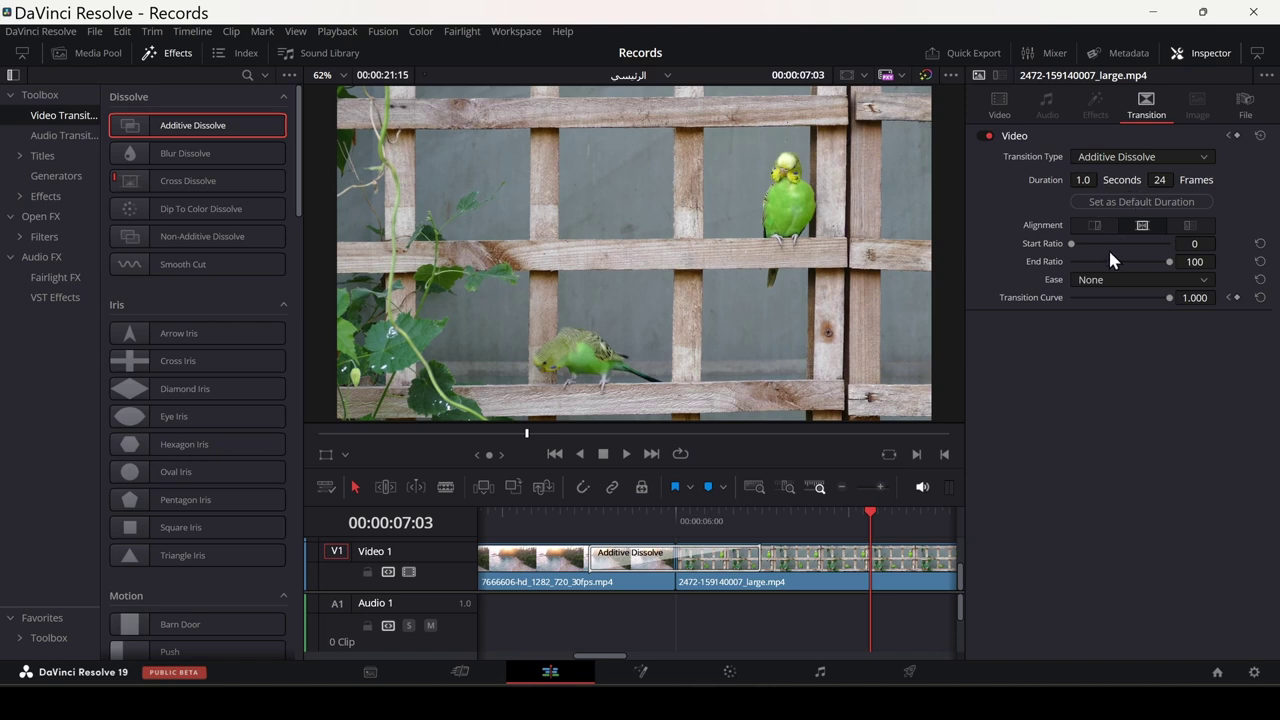
{"action": "left_click", "coordinate": [1104, 284]}
{"action": "left_click", "coordinate": [1100, 354]}
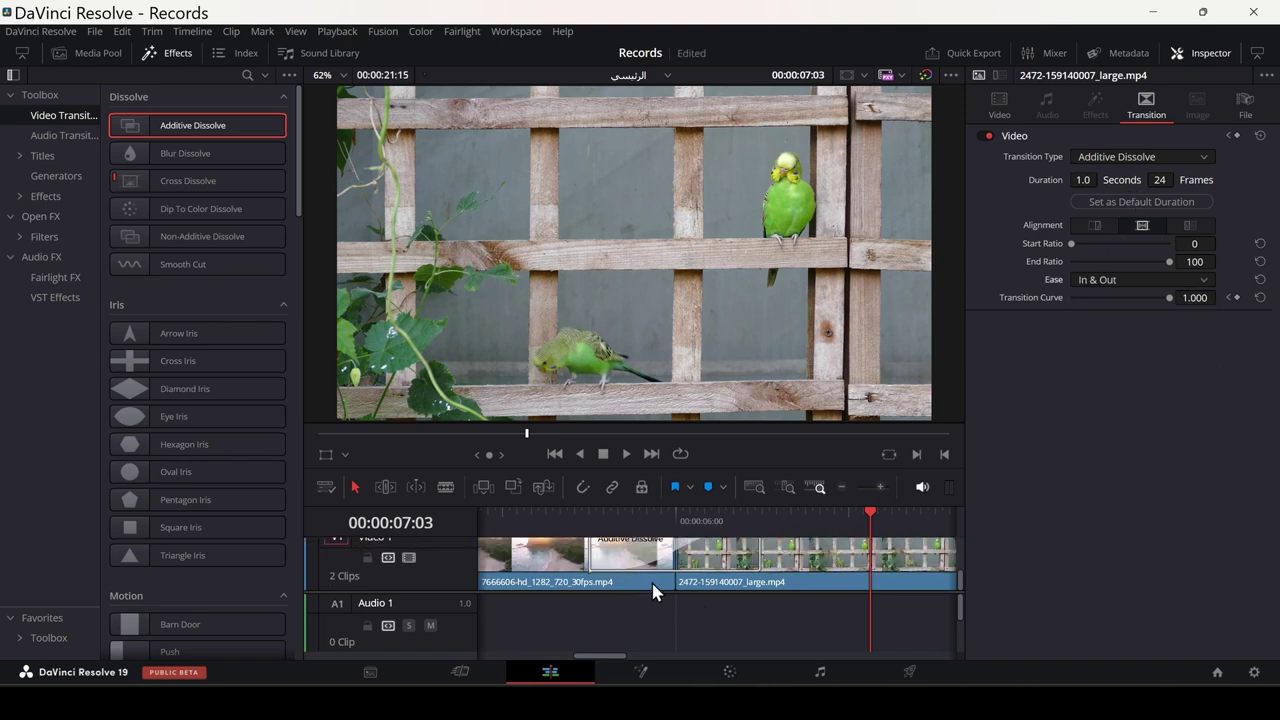
{"action": "left_click_drag", "start_coordinate": [654, 588], "coordinate": [654, 604]}
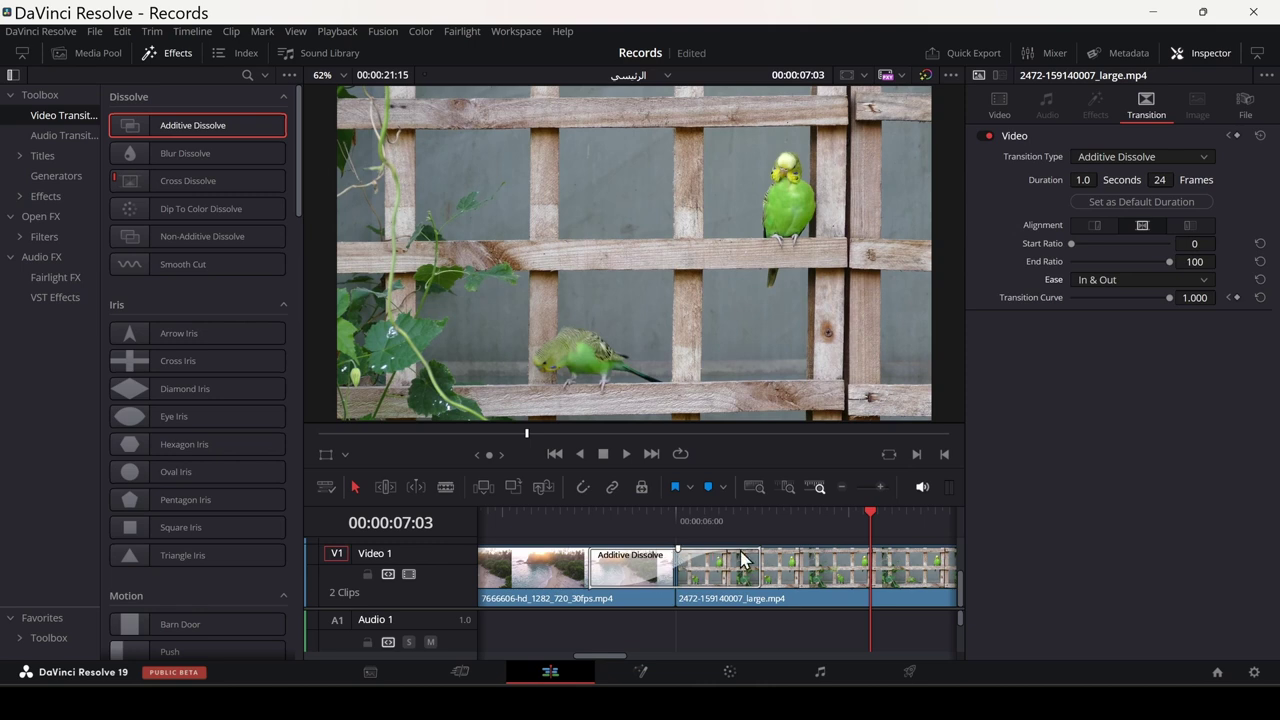
Set the Edgy transition's curve to Easing with Expo ease-in and Expo ease-out
{"action": "left_click", "coordinate": [557, 516]}
{"action": "key", "text": "space"}
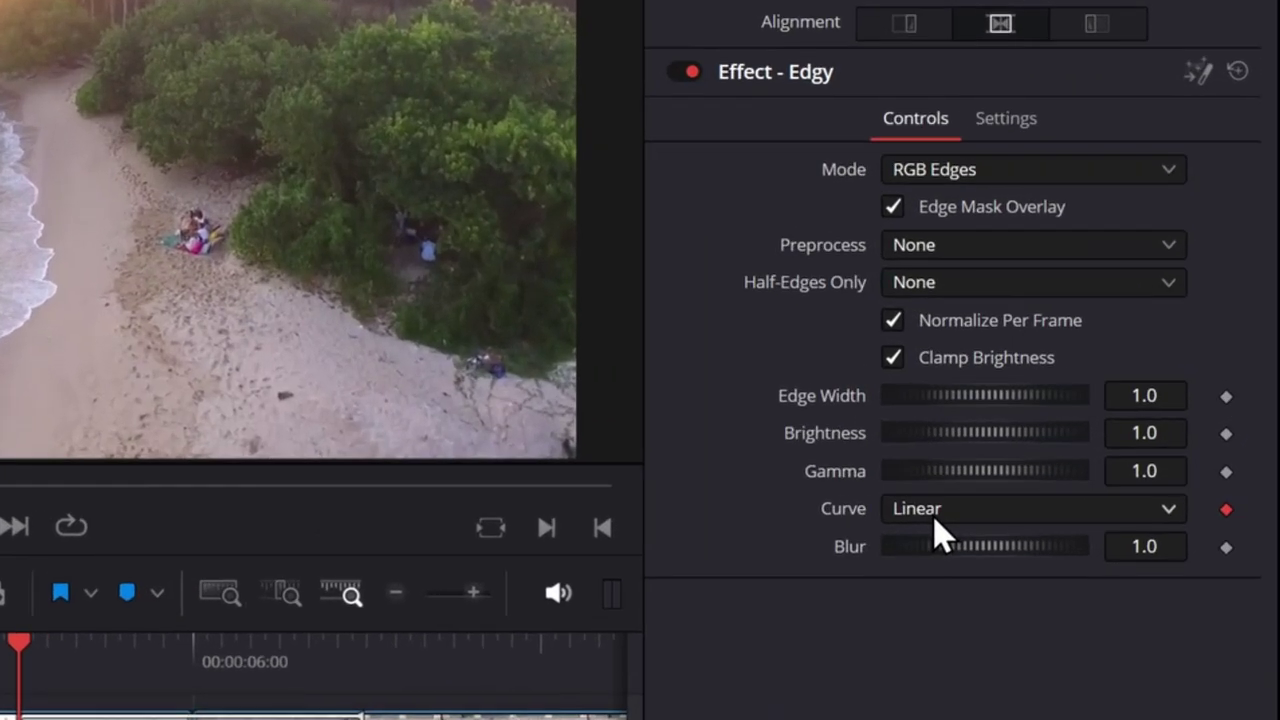
{"action": "left_click", "coordinate": [1107, 446]}
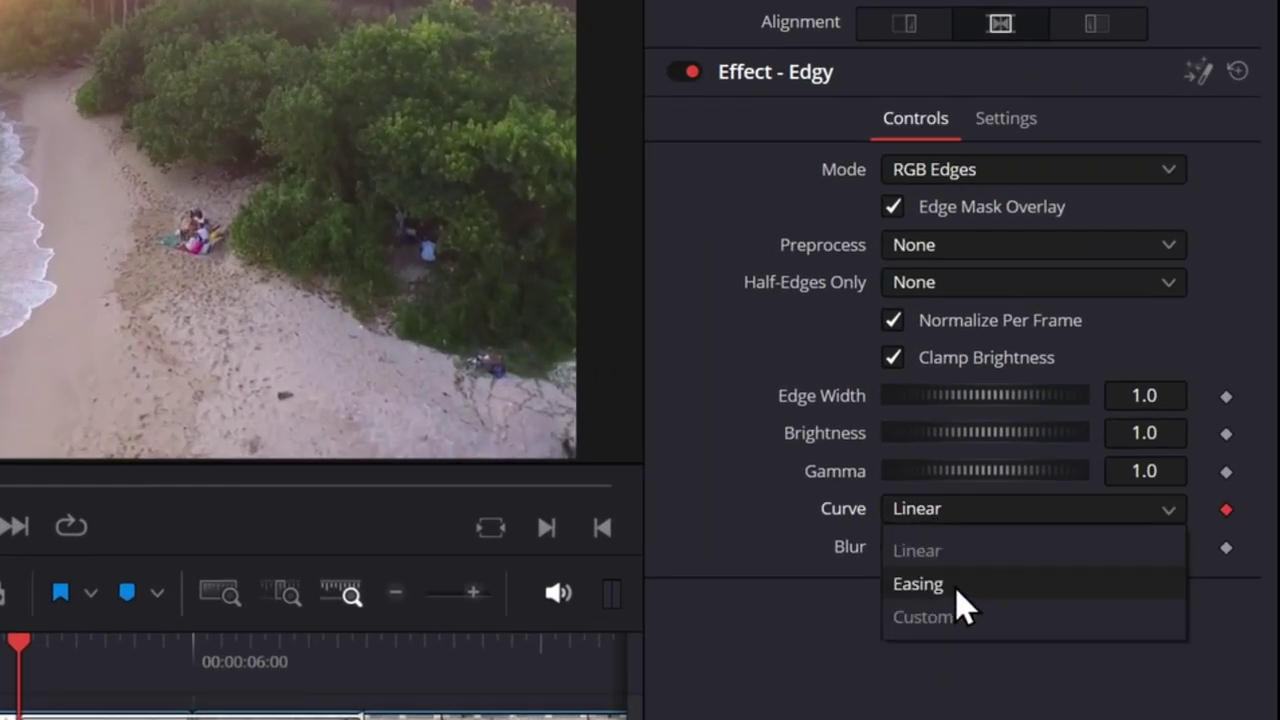
{"action": "left_click", "coordinate": [1066, 586]}
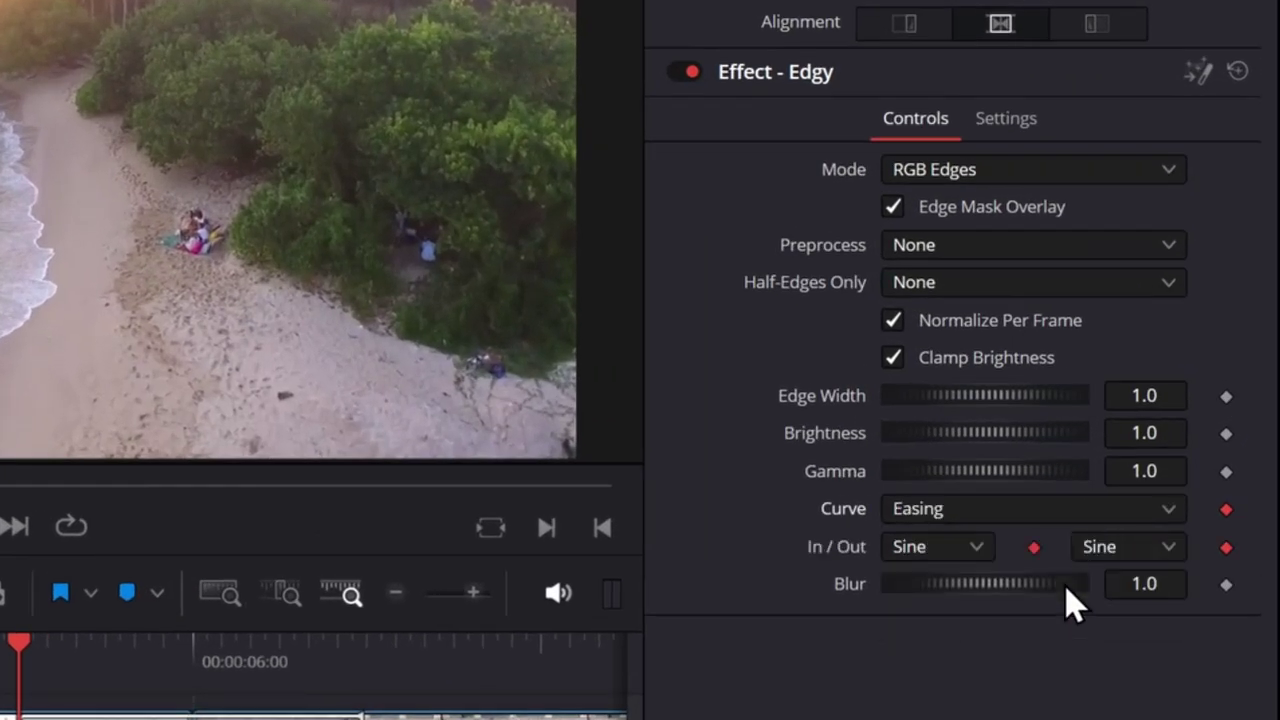
{"action": "left_click", "coordinate": [945, 549]}
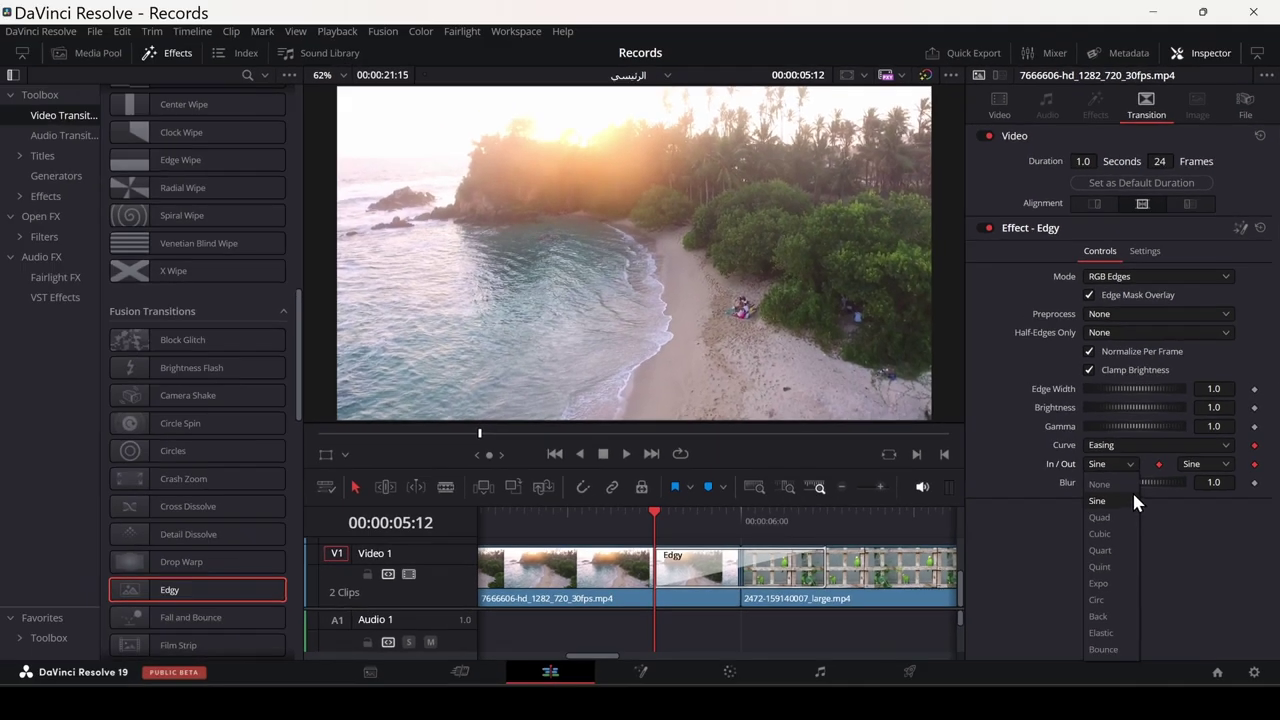
{"action": "left_click", "coordinate": [1100, 583]}
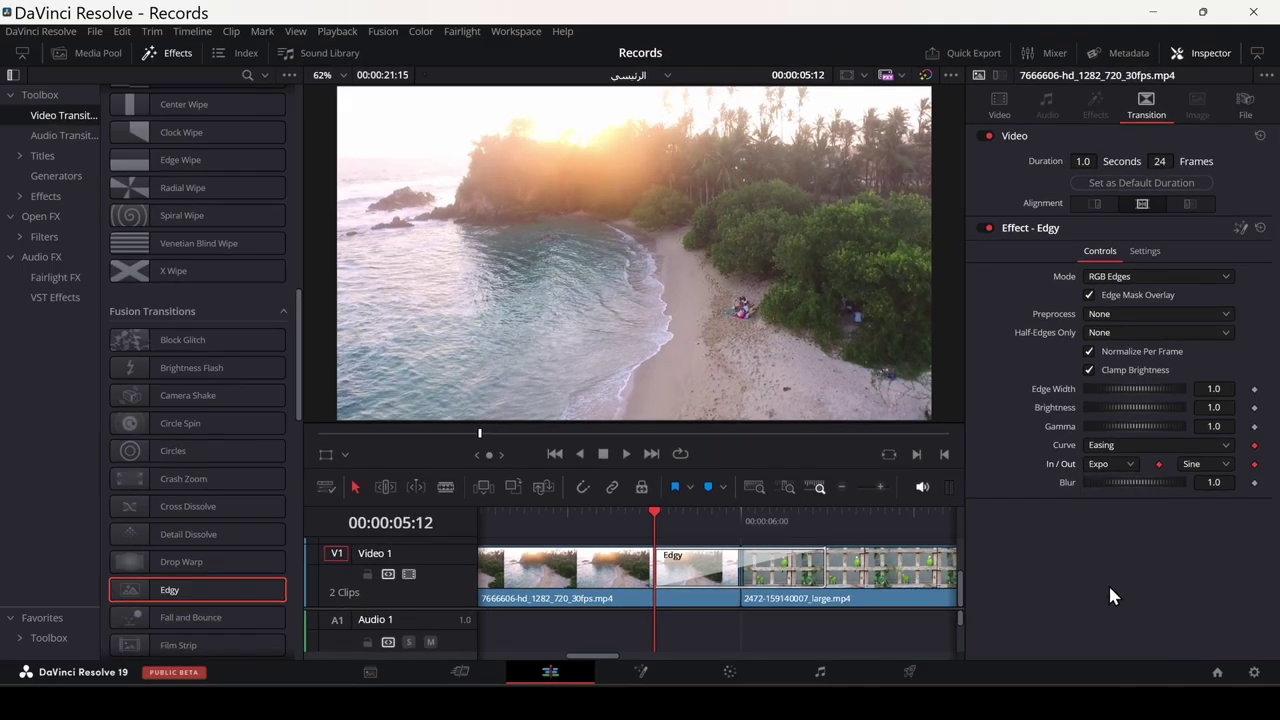
{"action": "left_click", "coordinate": [1184, 463]}
{"action": "left_click", "coordinate": [1194, 584]}
Preview the eased Edgy transition and save the project with Ctrl+S
{"action": "key", "text": "space"}
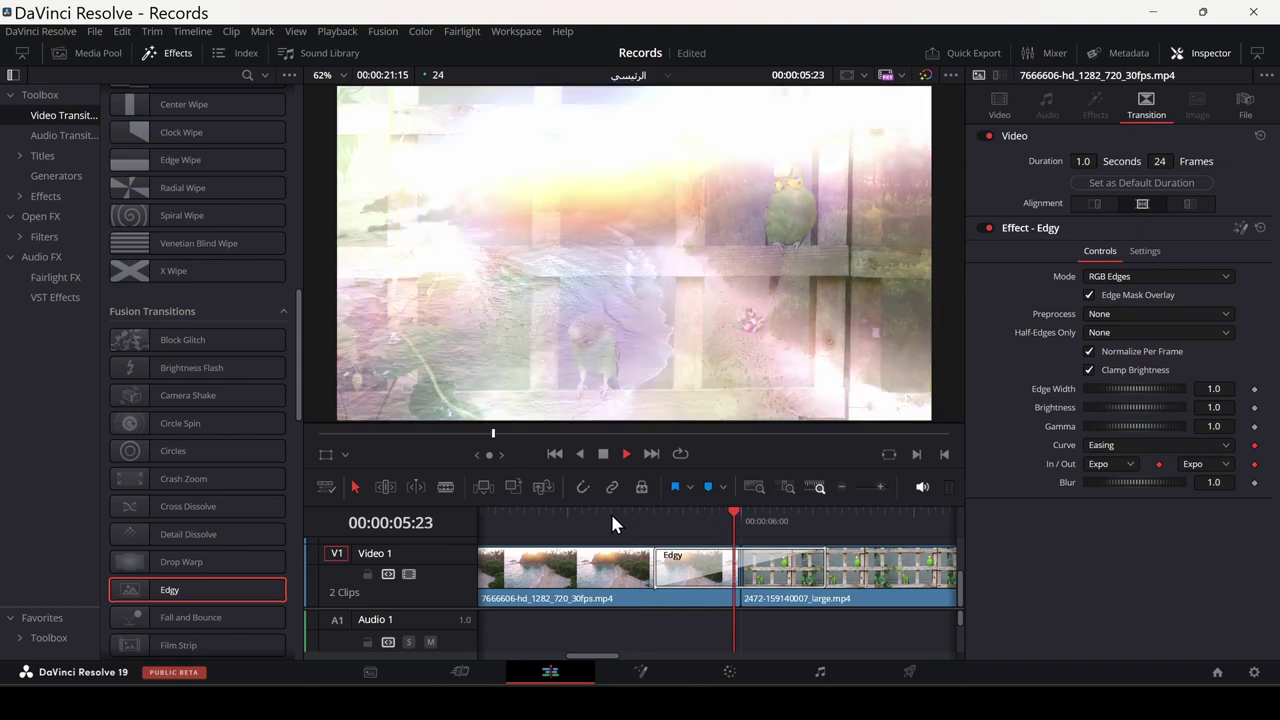
{"action": "key", "text": "space"}
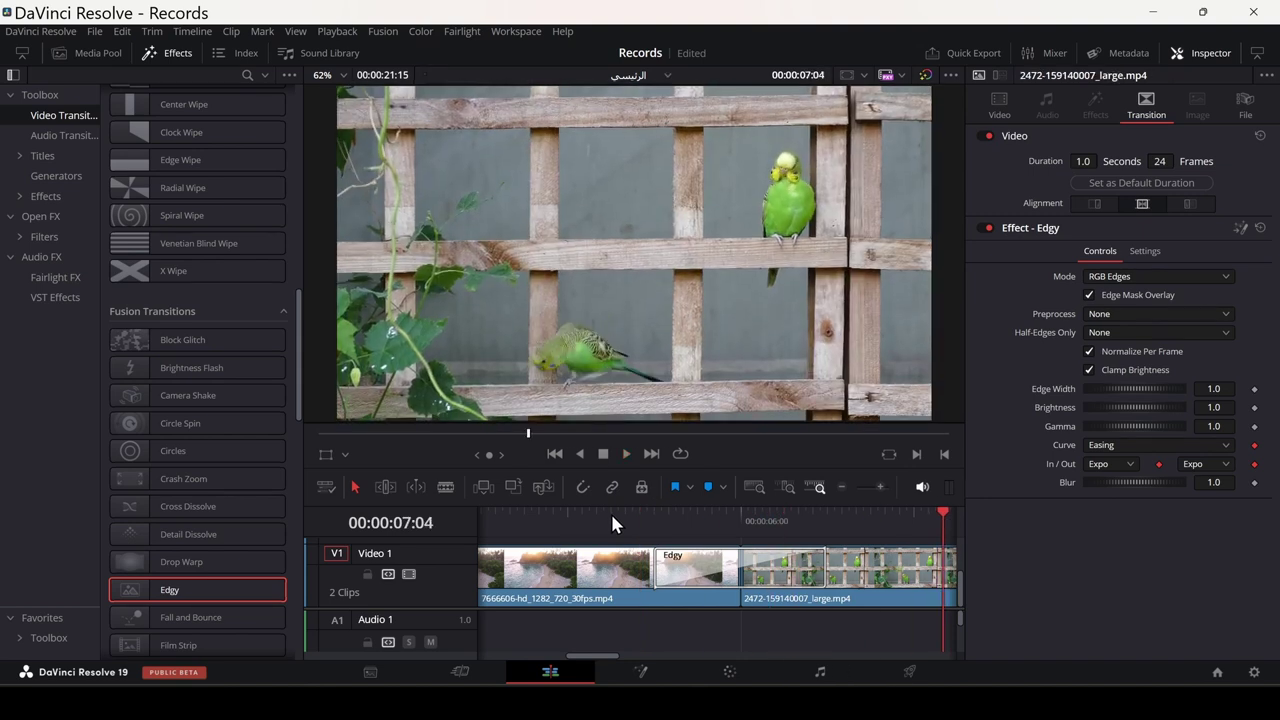
{"action": "key", "text": "ctrl+s"}
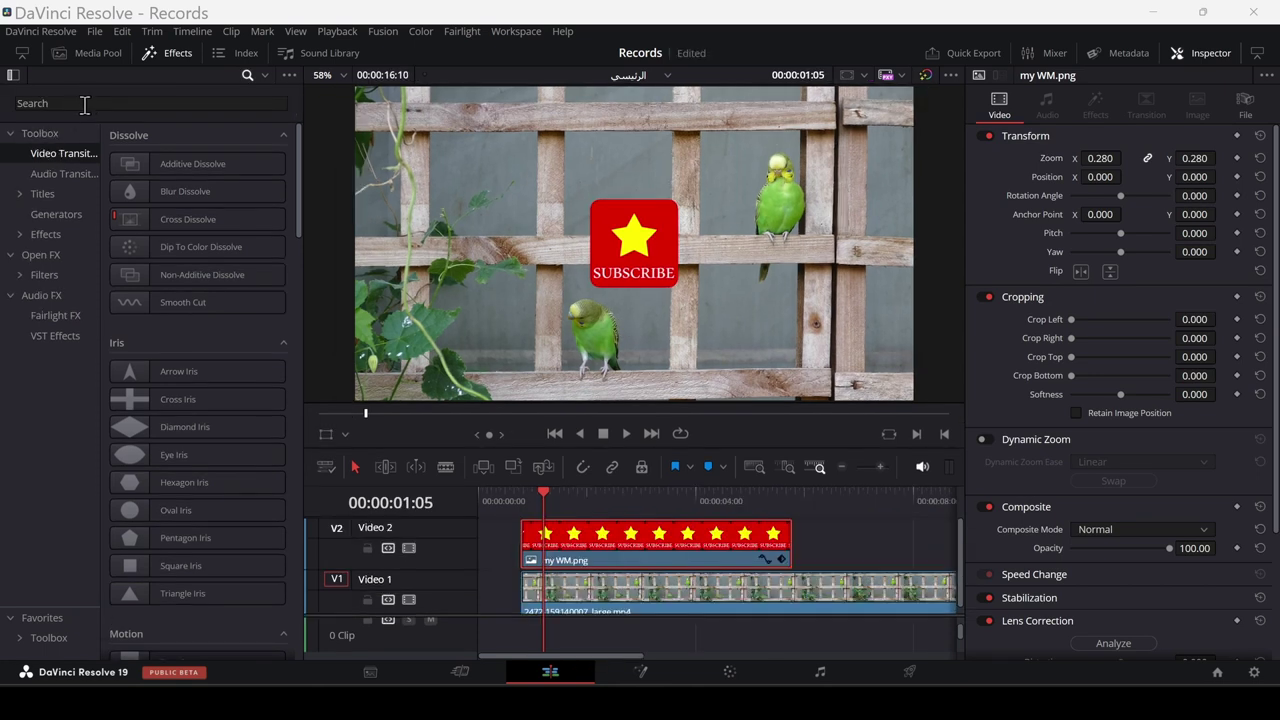
Add a Push transition to the SUBSCRIBE clip's start with In & Out easing and Push Up preset
{"action": "left_click", "coordinate": [85, 104]}
{"action": "type", "text": "push"}
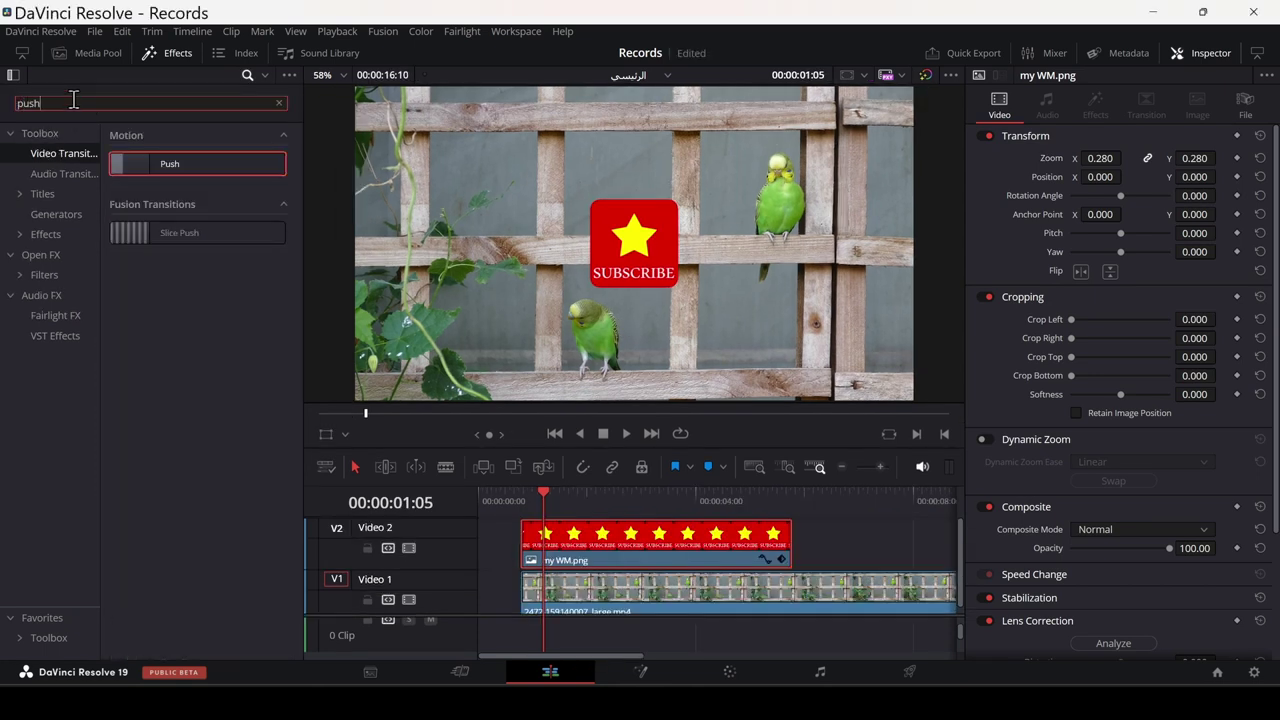
{"action": "left_click_drag", "start_coordinate": [170, 163], "coordinate": [507, 522]}
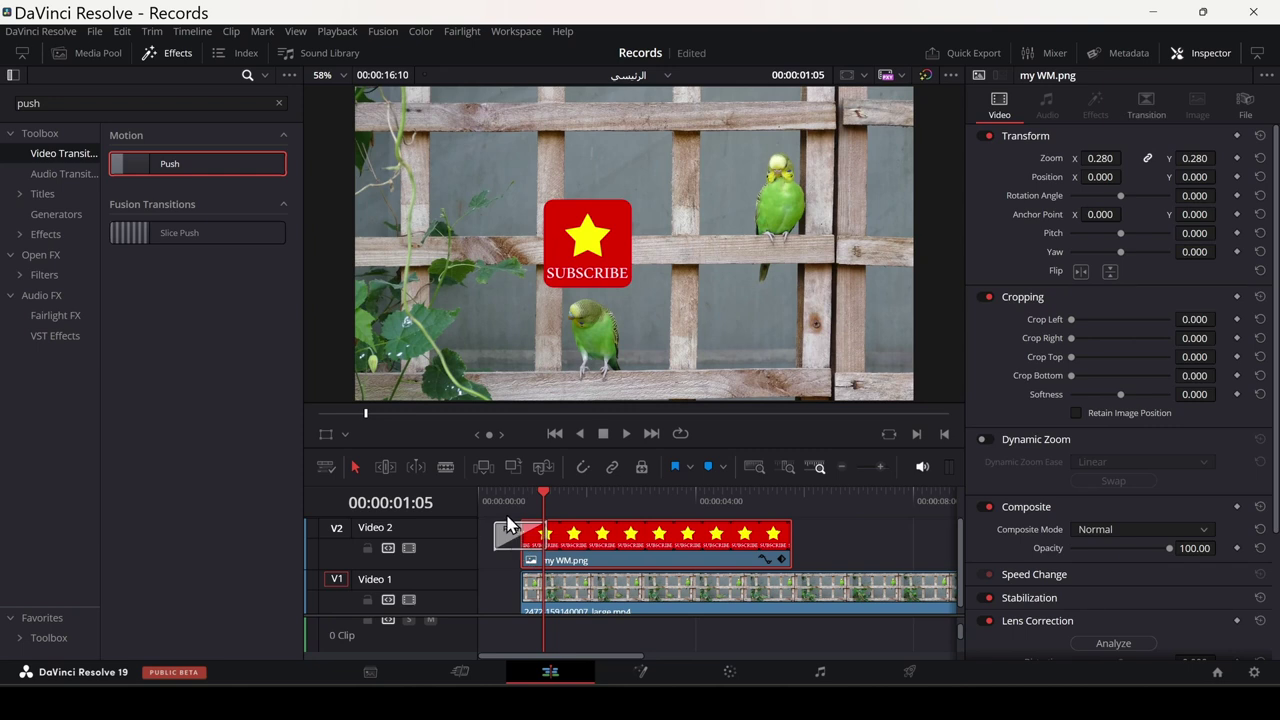
{"action": "left_click", "coordinate": [482, 500]}
{"action": "key", "text": "space"}
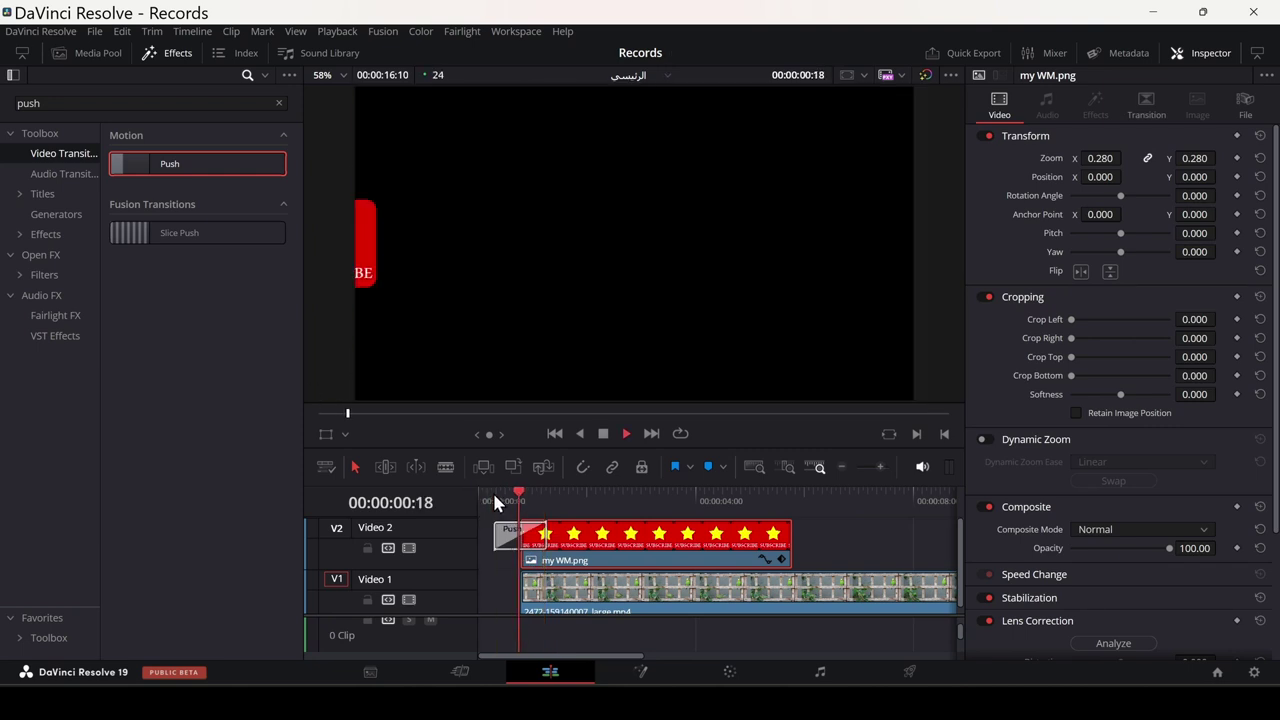
{"action": "left_click", "coordinate": [654, 492]}
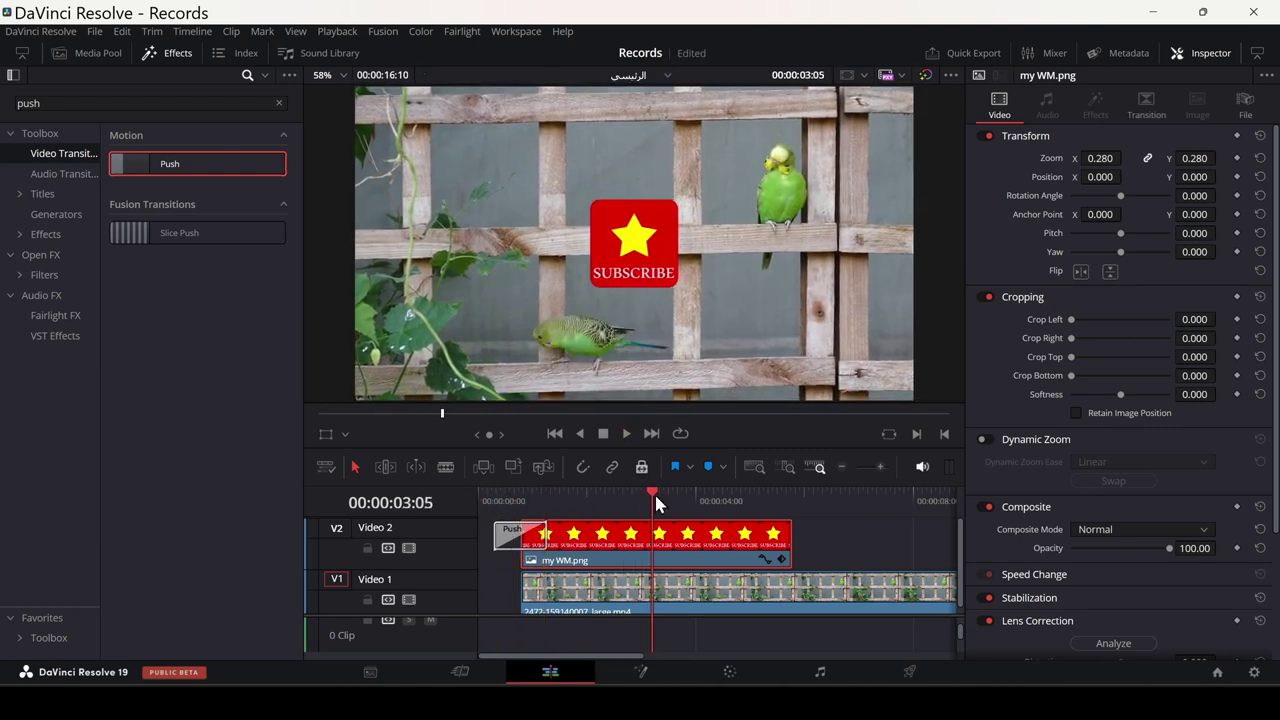
{"action": "left_click", "coordinate": [513, 533]}
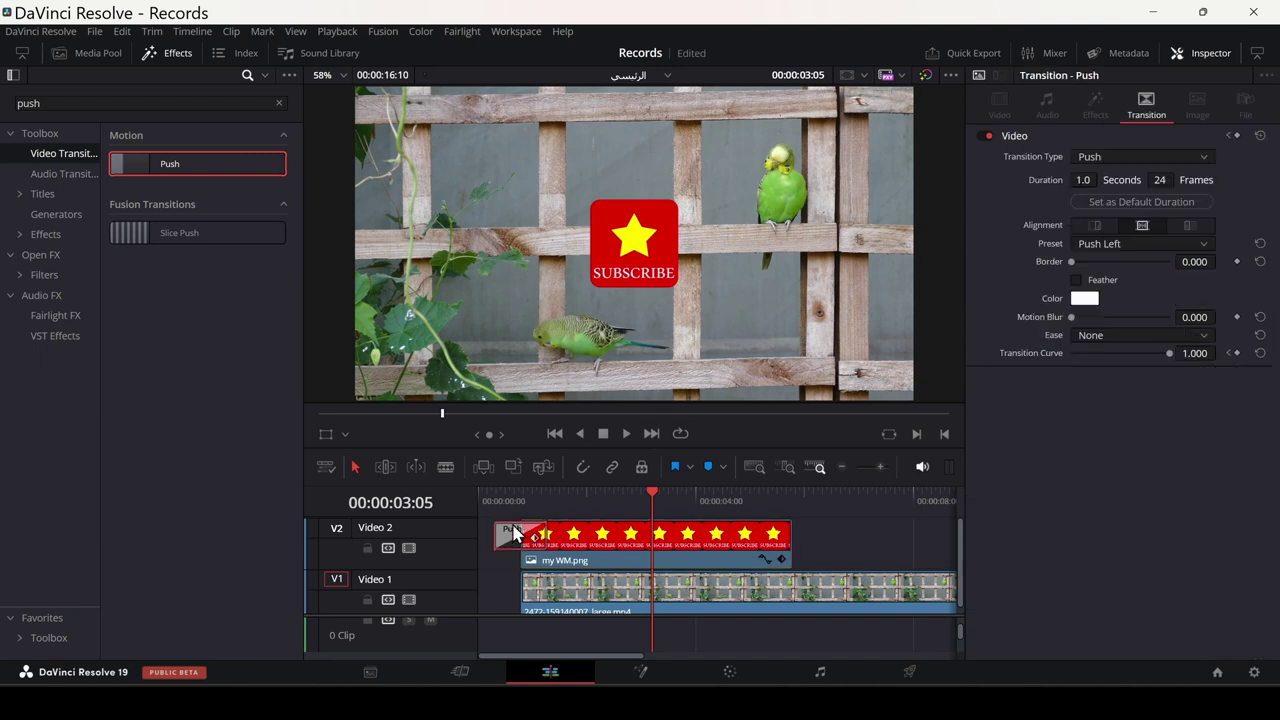
{"action": "left_click", "coordinate": [1092, 335]}
{"action": "left_click", "coordinate": [1095, 405]}
{"action": "left_click", "coordinate": [1110, 244]}
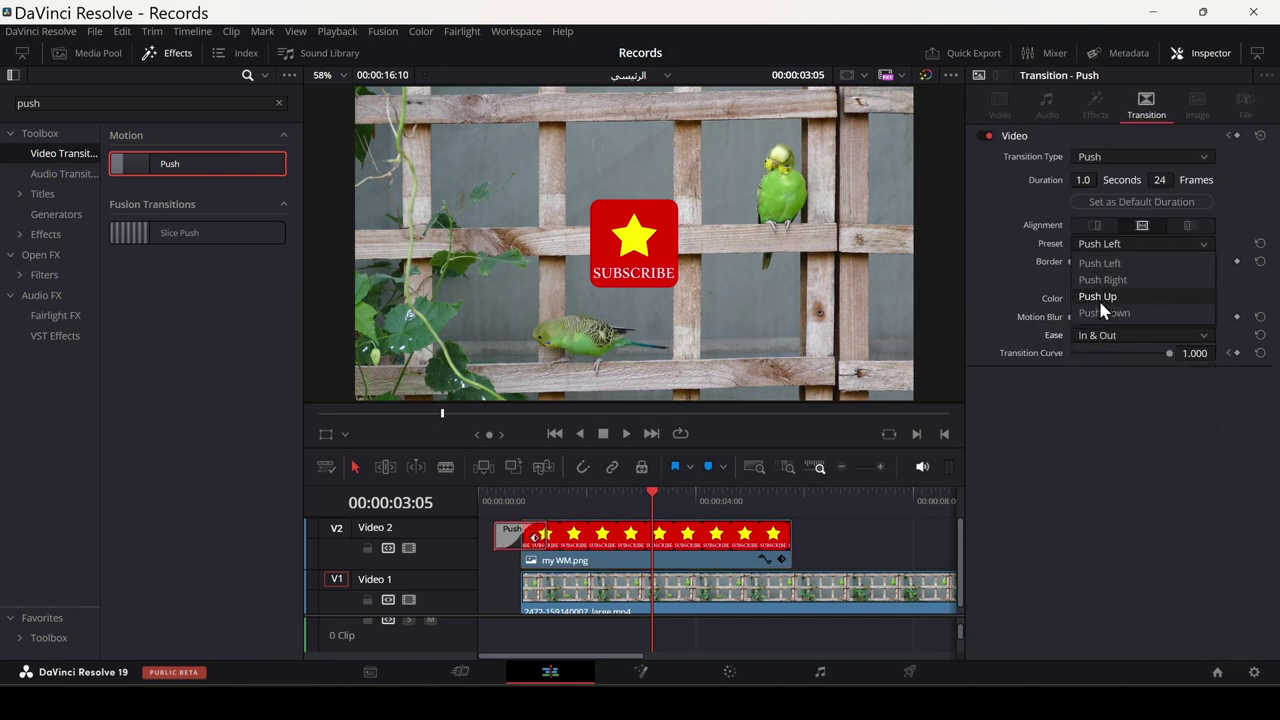
{"action": "left_click", "coordinate": [1098, 297]}
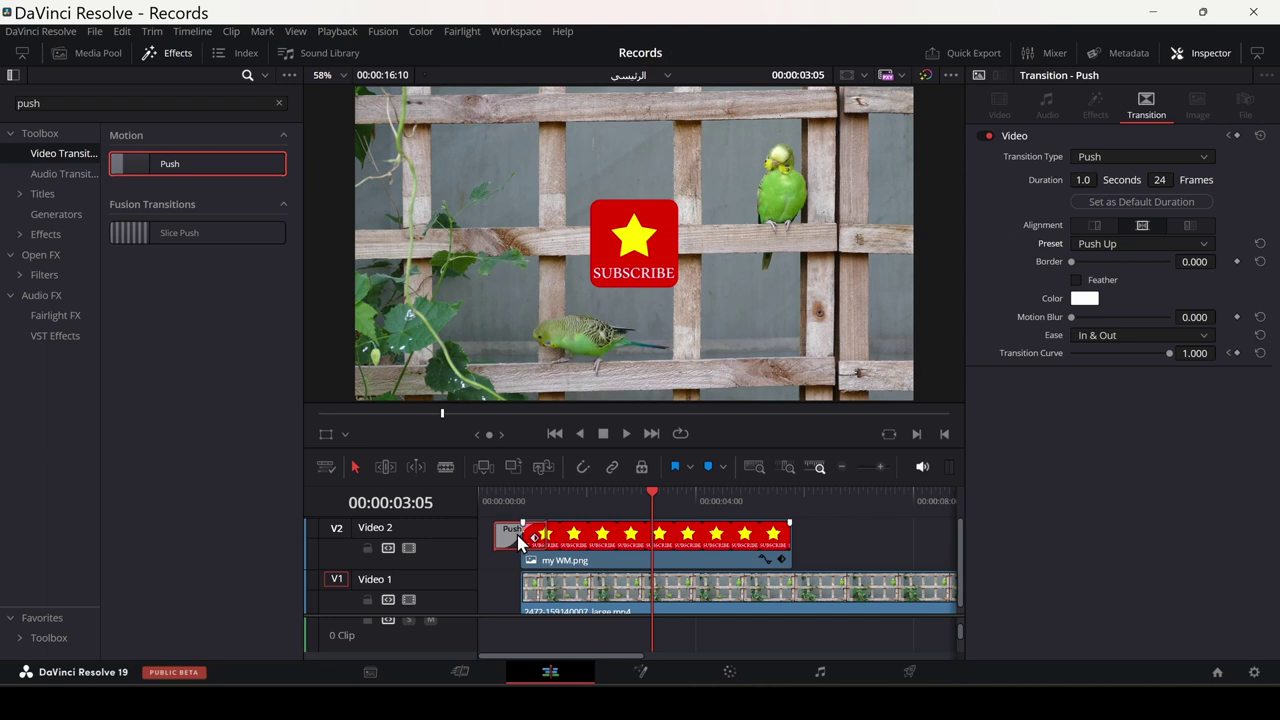
Add a Push Down transition at the SUBSCRIBE clip's end and shorten the clip's tail
{"action": "left_click_drag", "start_coordinate": [640, 545], "coordinate": [793, 532]}
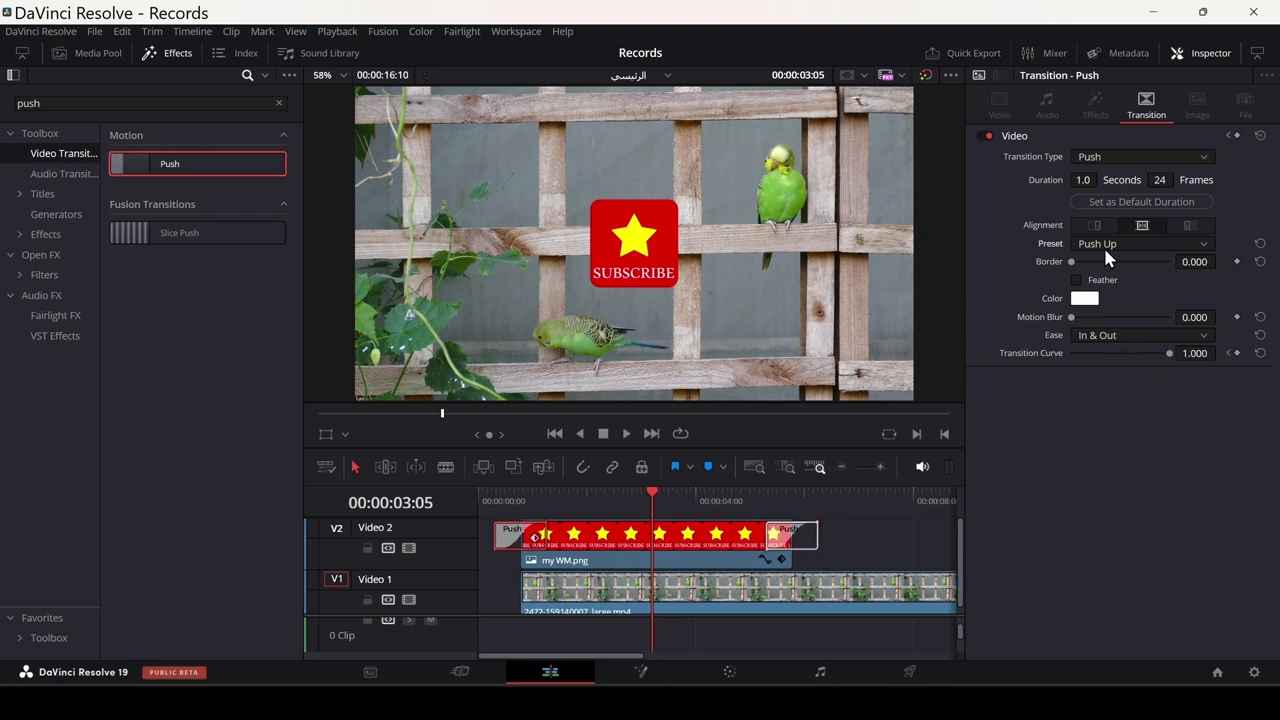
{"action": "left_click", "coordinate": [1107, 245]}
{"action": "left_click", "coordinate": [1097, 314]}
{"action": "left_click_drag", "start_coordinate": [814, 535], "coordinate": [730, 535]}
{"action": "left_click", "coordinate": [490, 500]}
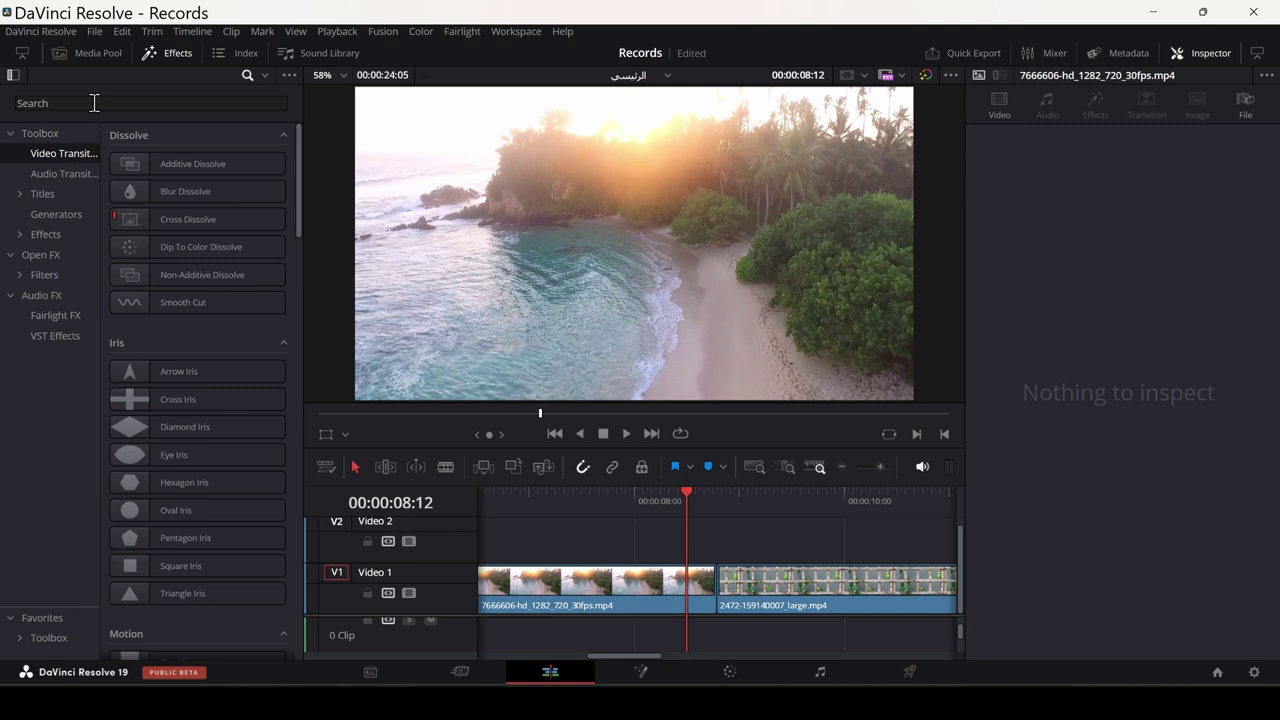
Add a Cross Dissolve between the Video 1 clips, convert it to Fusion, and open it in Fusion
{"action": "left_click", "coordinate": [94, 103]}
{"action": "type", "text": "cro"}
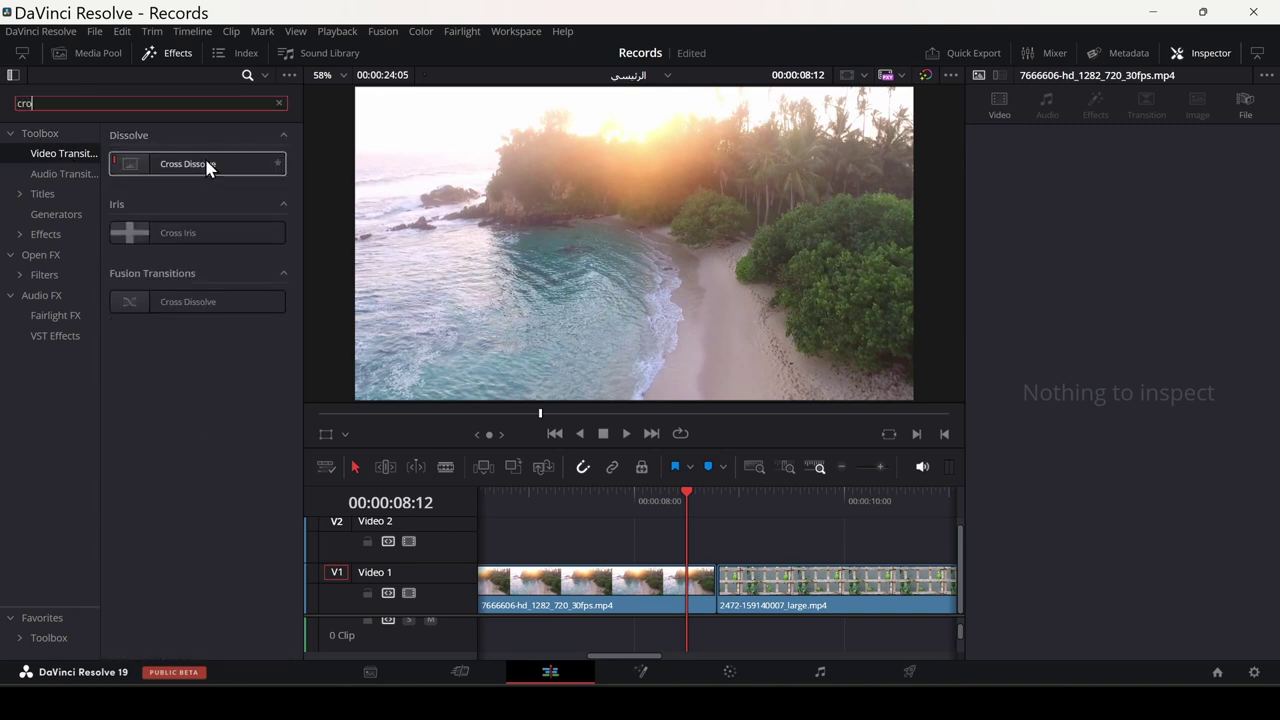
{"action": "left_click_drag", "start_coordinate": [200, 164], "coordinate": [738, 592]}
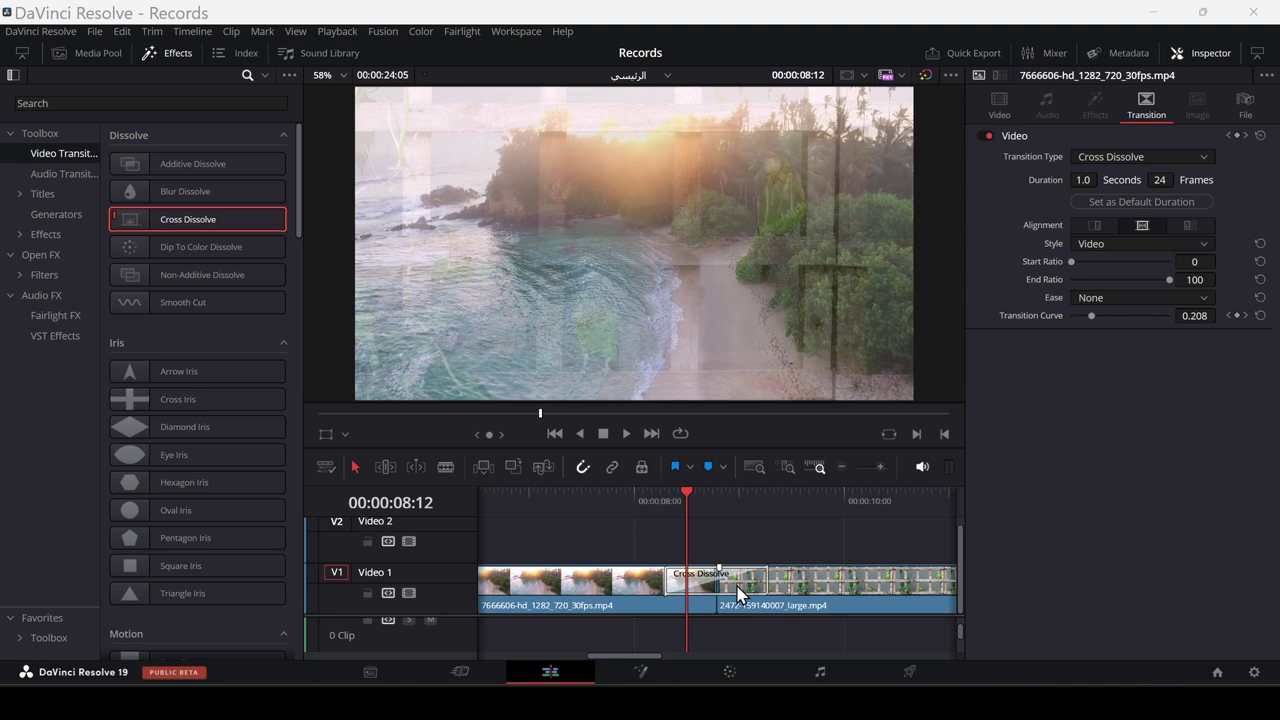
{"action": "right_click", "coordinate": [738, 585]}
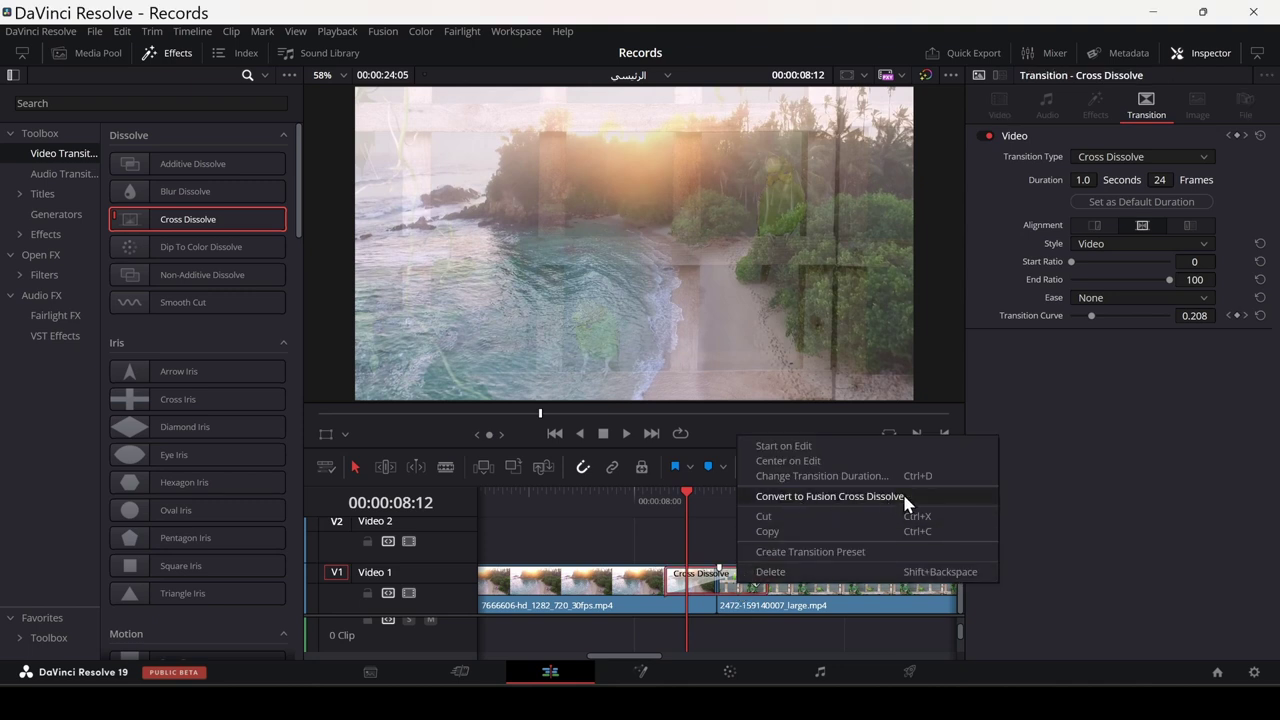
{"action": "left_click", "coordinate": [890, 497]}
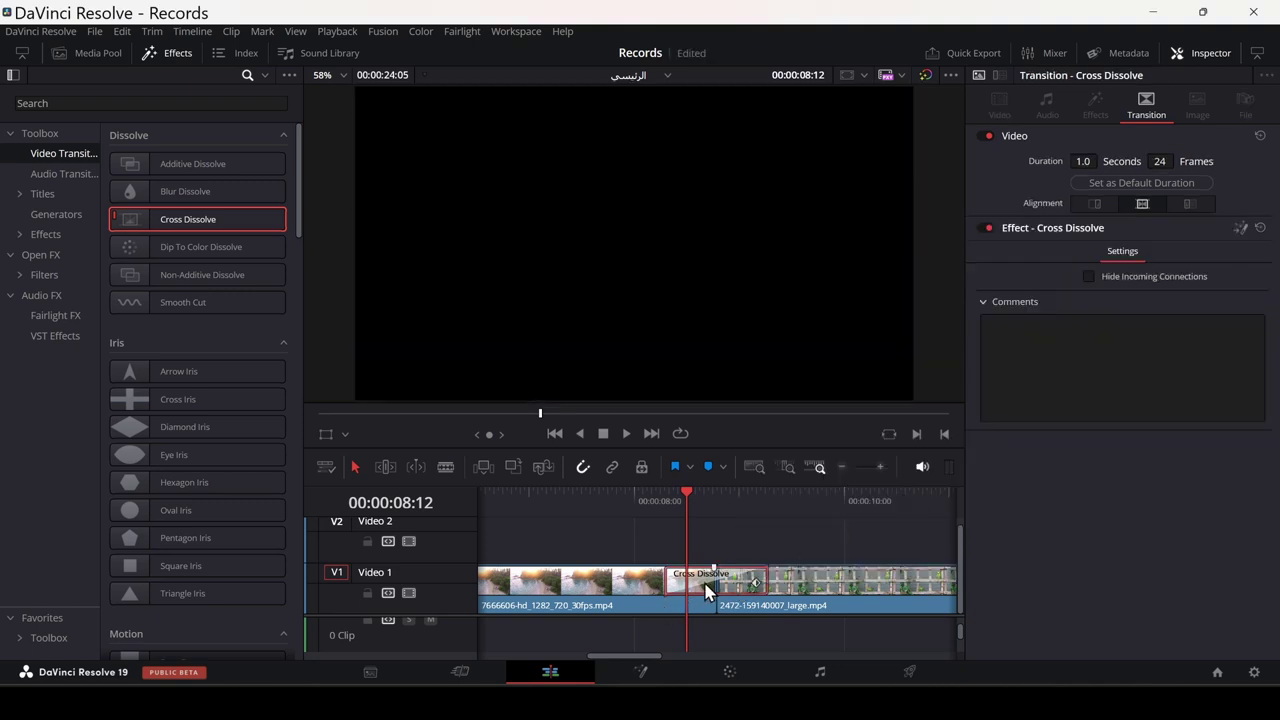
{"action": "right_click", "coordinate": [706, 590]}
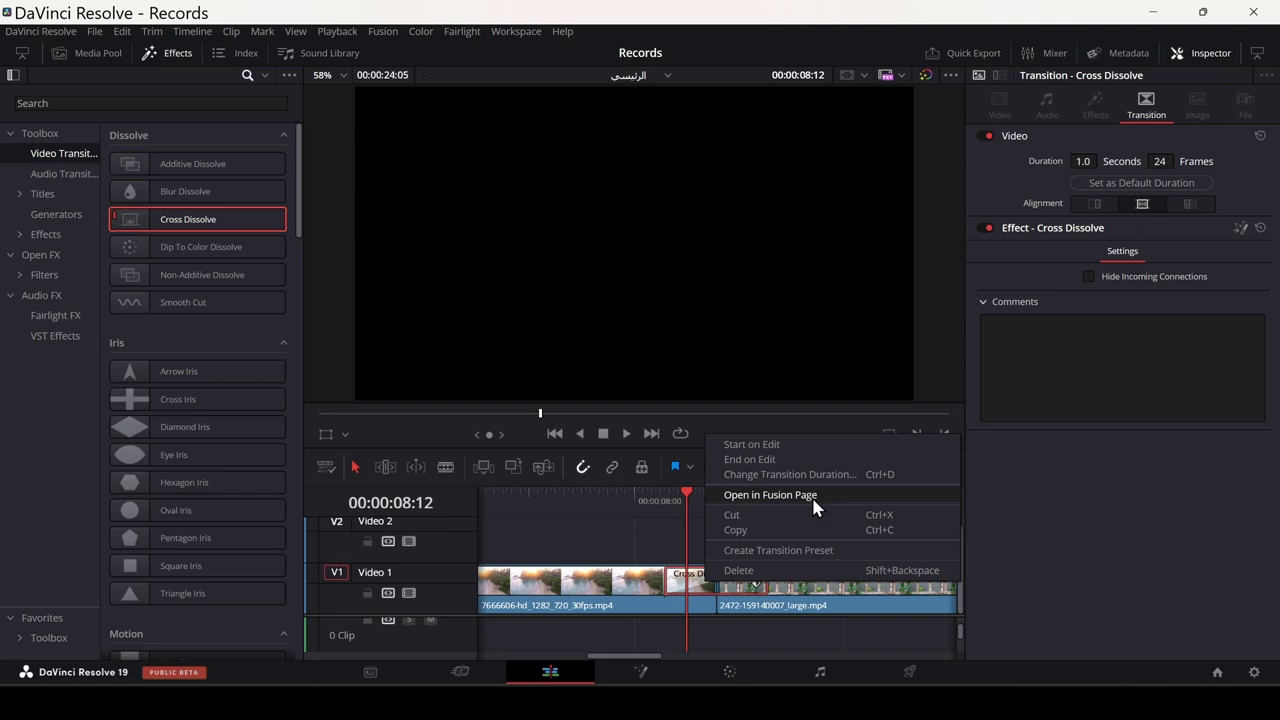
{"action": "left_click", "coordinate": [820, 497]}
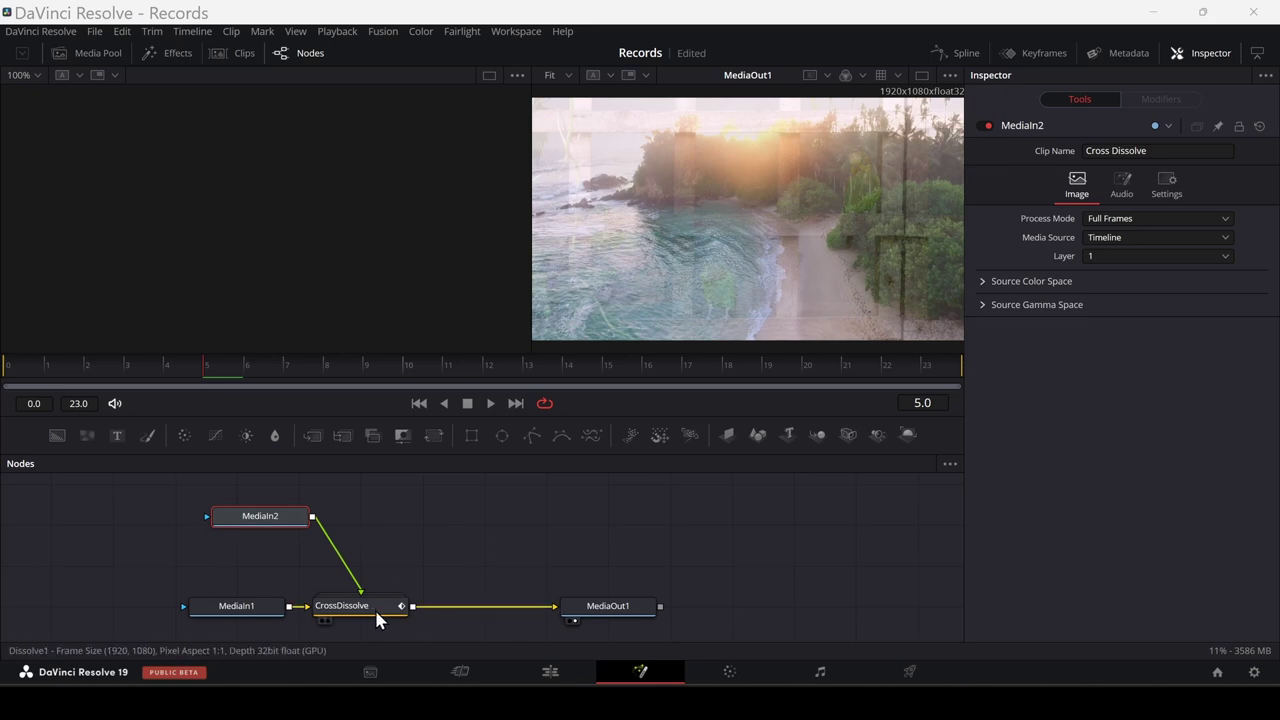
Set the Dissolve1 node's Operation to Erode, then replay the transition on the Edit page
{"action": "double_click", "coordinate": [376, 617]}
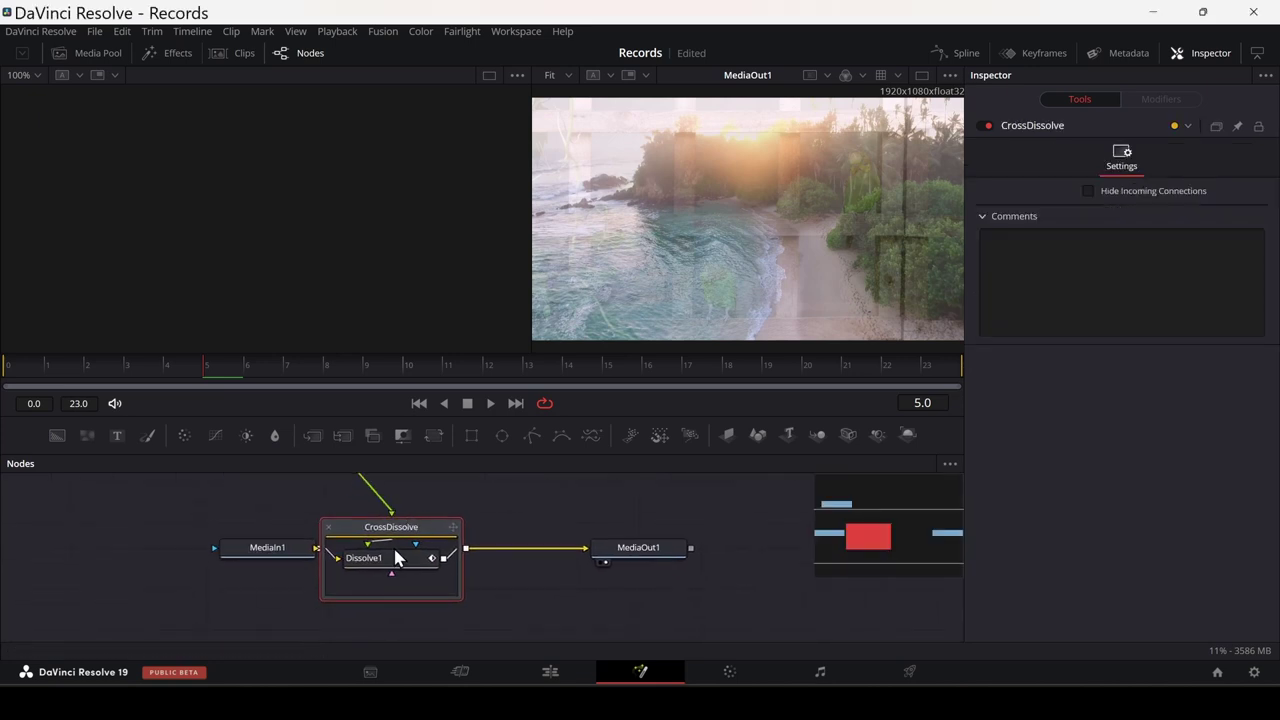
{"action": "left_click", "coordinate": [395, 550]}
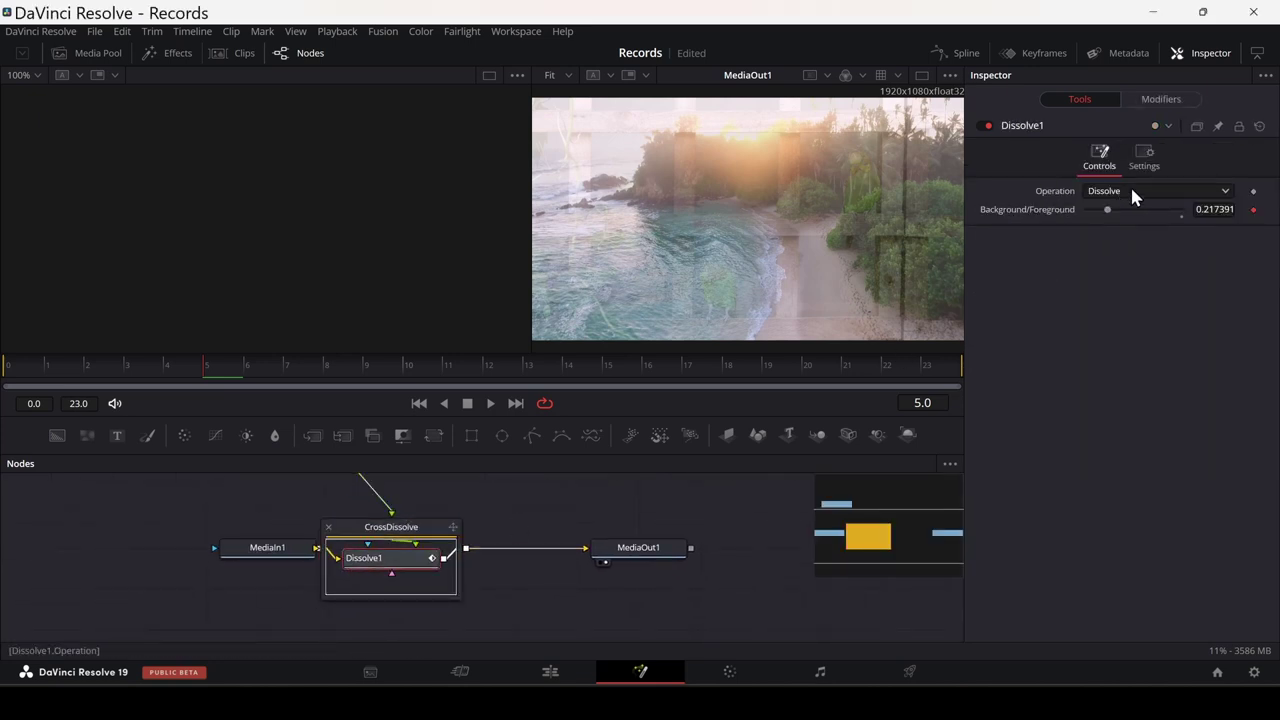
{"action": "left_click", "coordinate": [1132, 192]}
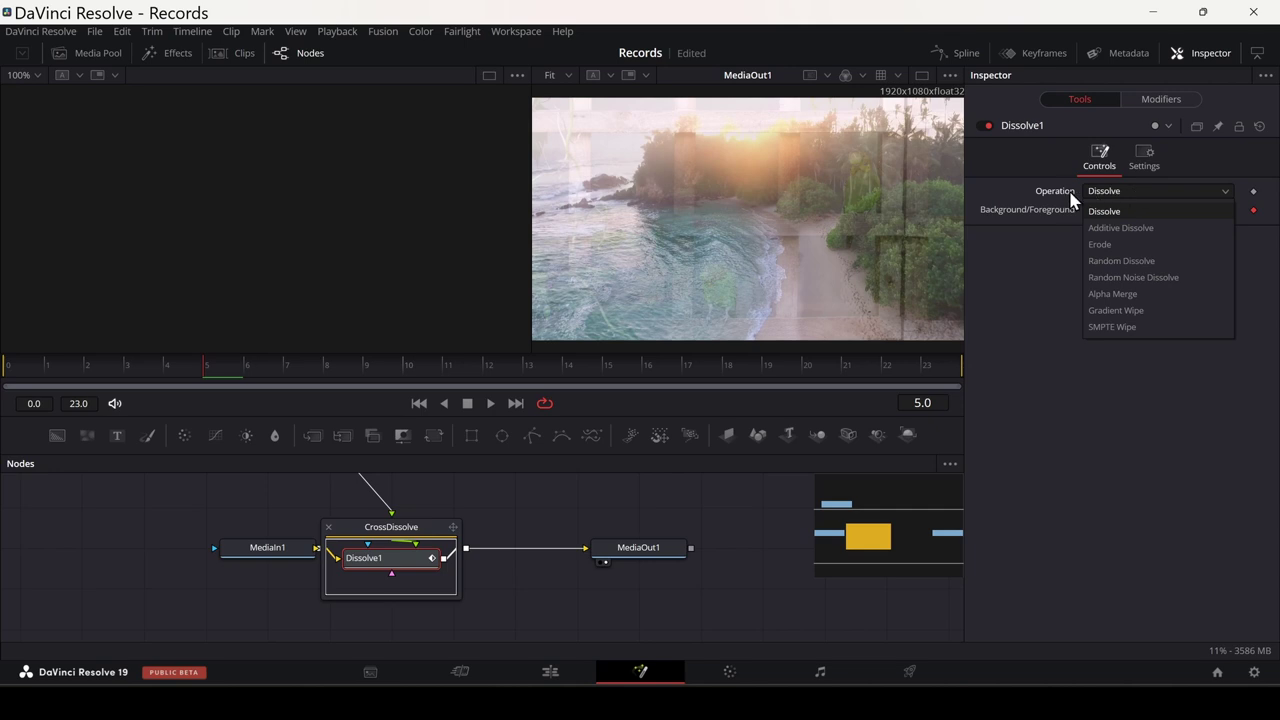
{"action": "left_click", "coordinate": [1101, 245]}
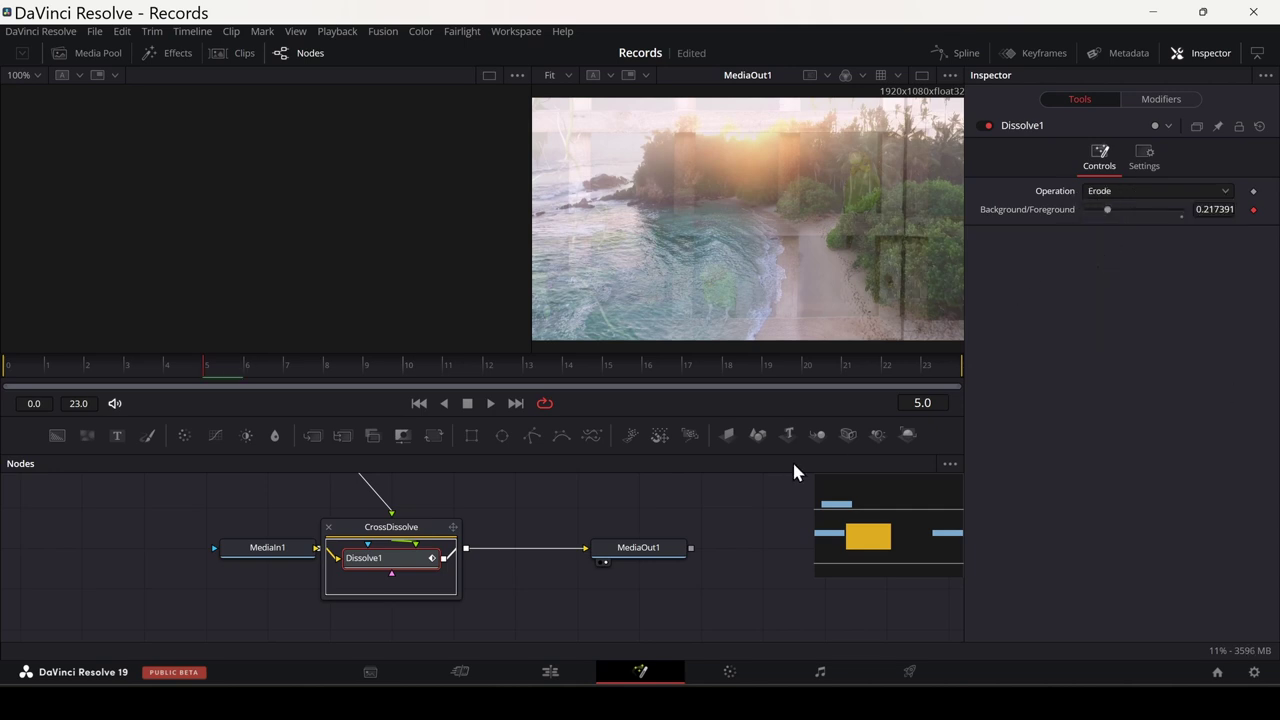
{"action": "key", "text": "shift+4"}
{"action": "left_click", "coordinate": [661, 493]}
{"action": "key", "text": "space"}
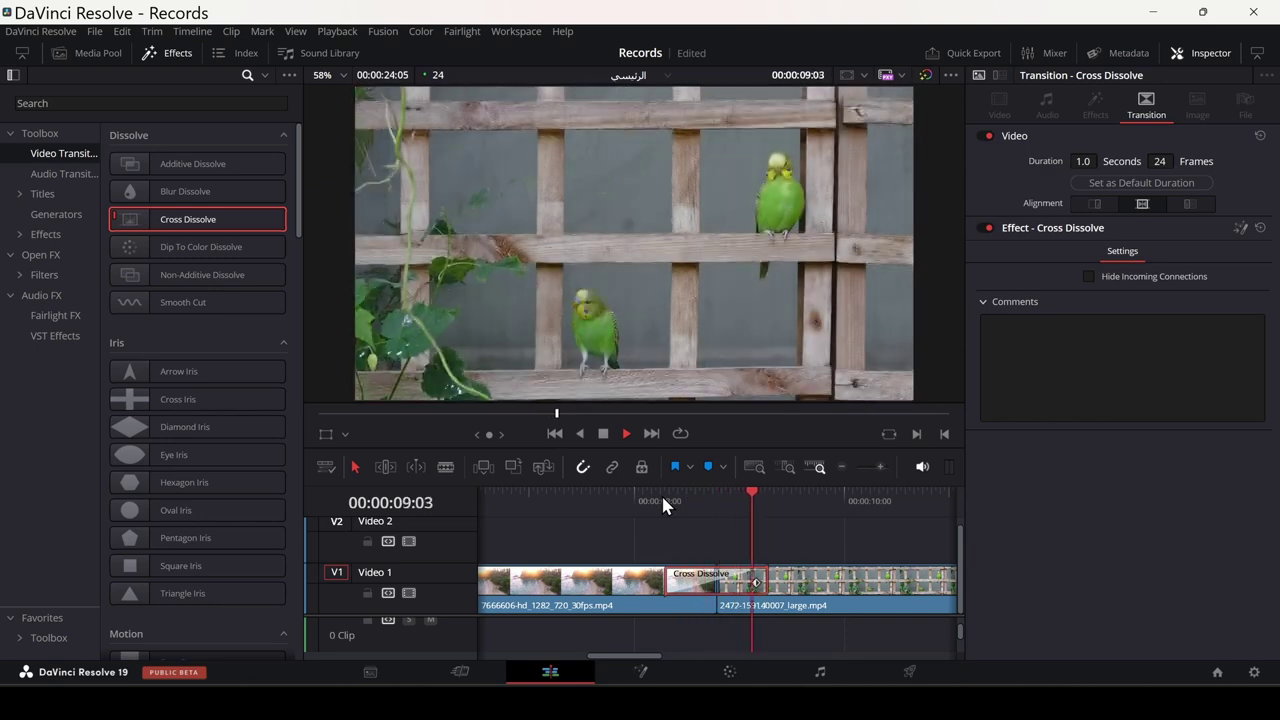
Replay the Cross Dissolve from 00:00:08:07, then remove it from the cut
{"action": "left_click", "coordinate": [661, 493]}
{"action": "key", "text": "space"}
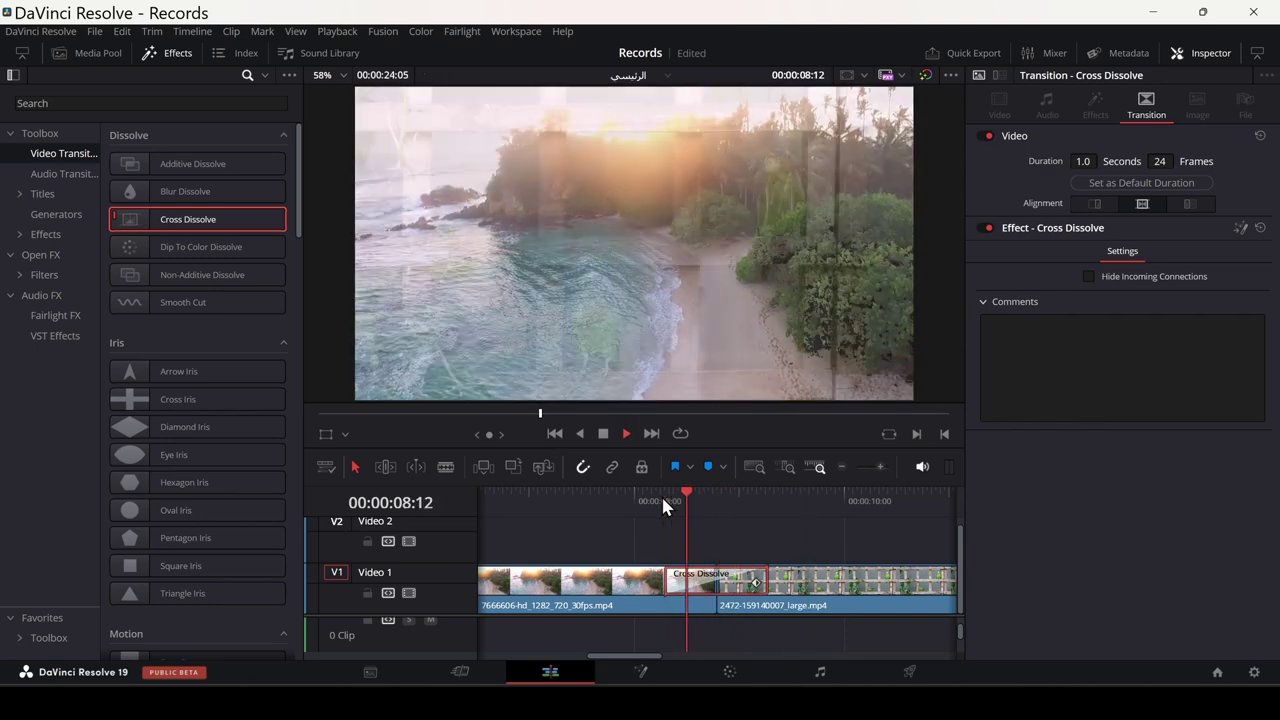
{"action": "key", "text": "ctrl+z"}
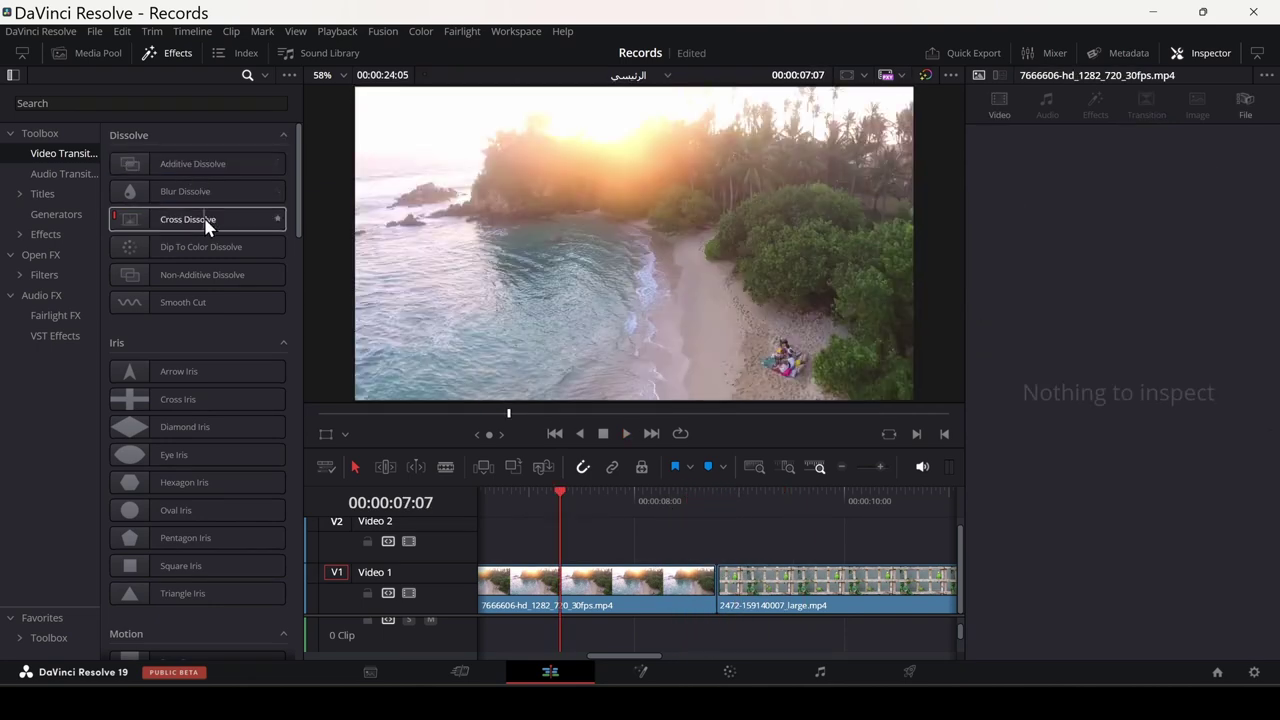
{"action": "scroll", "coordinate": [229, 238], "scroll_direction": "down", "scroll_amount": 3}
{"action": "scroll", "coordinate": [229, 238], "scroll_direction": "down", "scroll_amount": 5}
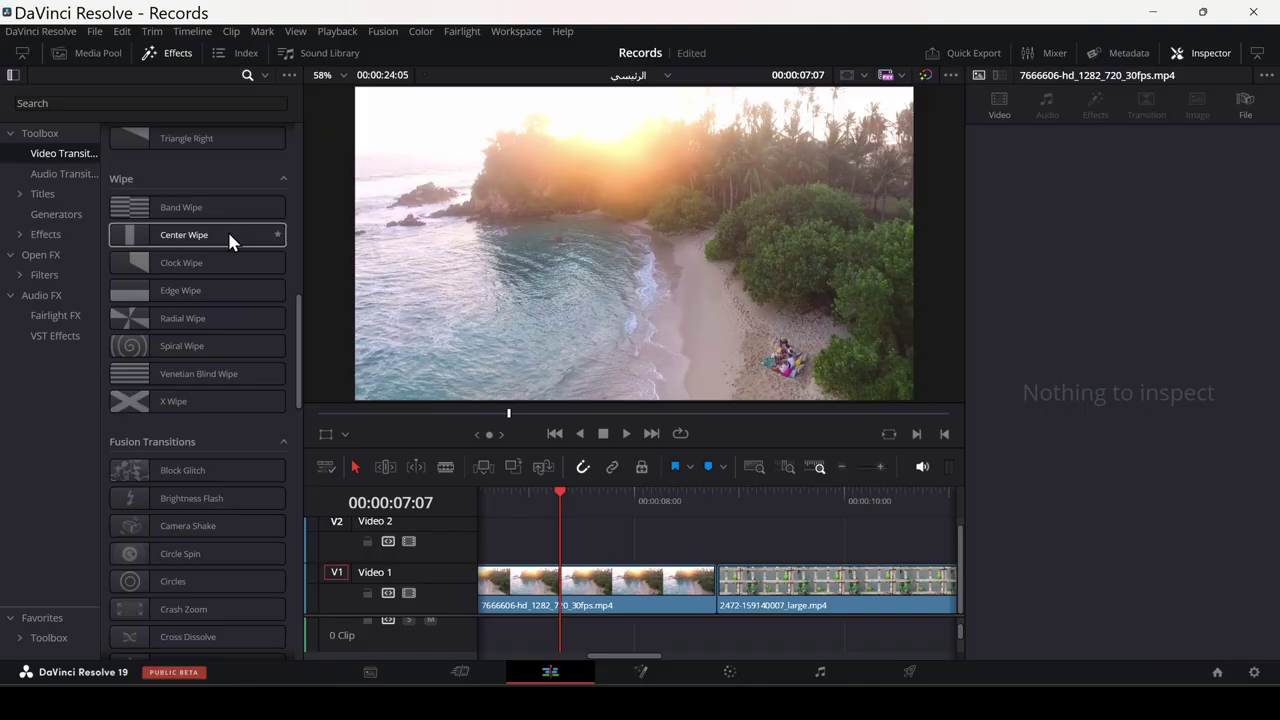
{"action": "scroll", "coordinate": [229, 238], "scroll_direction": "down", "scroll_amount": 2}
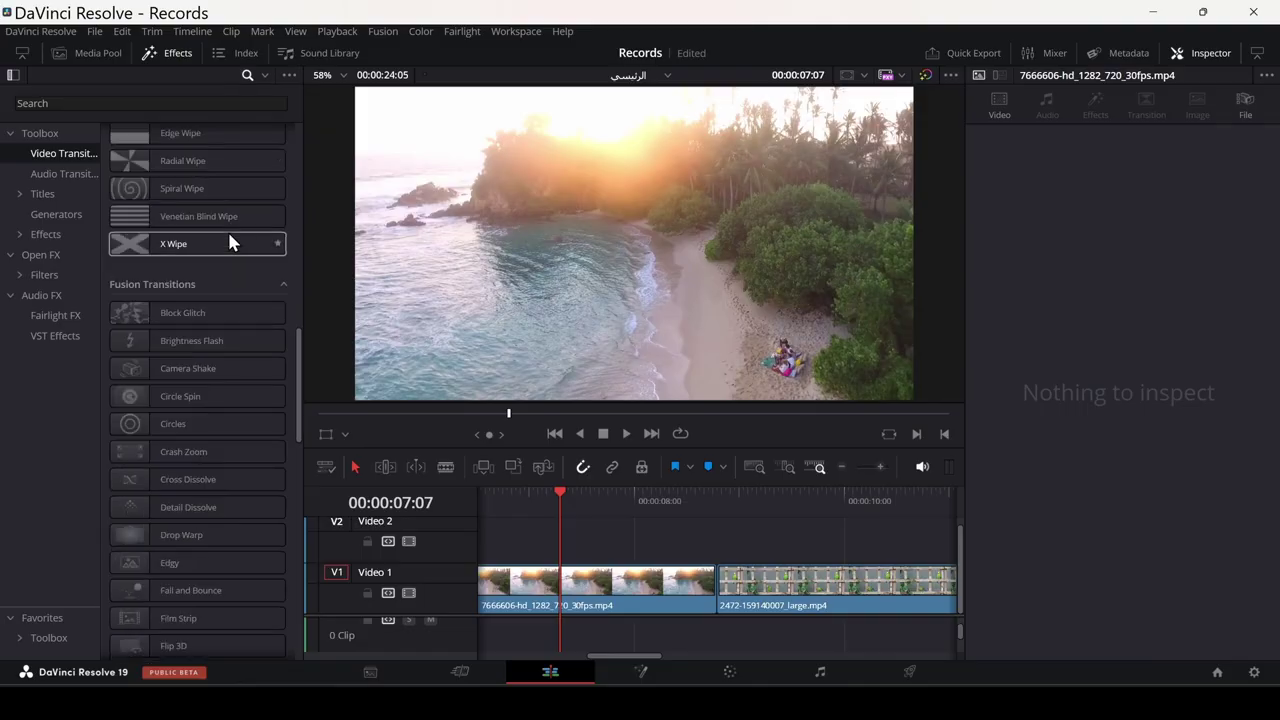
{"action": "scroll", "coordinate": [229, 238], "scroll_direction": "down", "scroll_amount": 1}
{"action": "scroll", "coordinate": [229, 238], "scroll_direction": "down", "scroll_amount": 3}
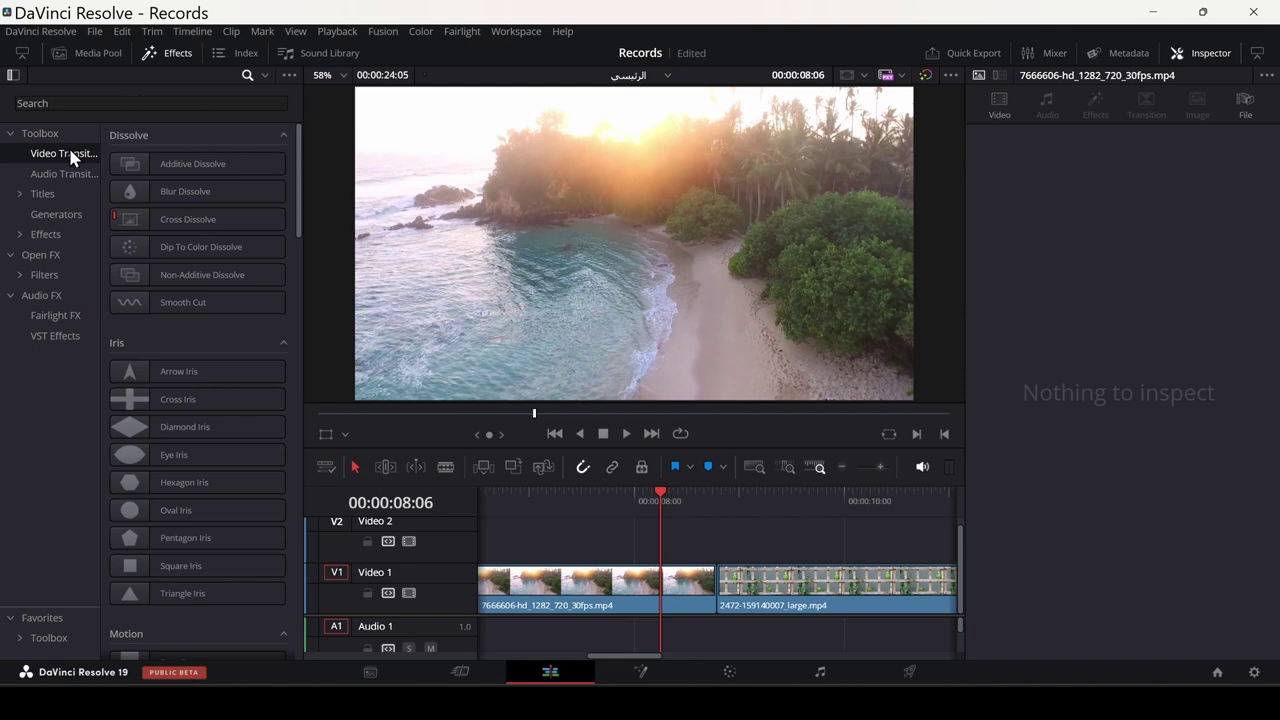
Place a Luma Wipe on the beach–parakeet cut, enable its Border, and preview it
{"action": "left_click", "coordinate": [100, 103]}
{"action": "type", "text": "luma"}
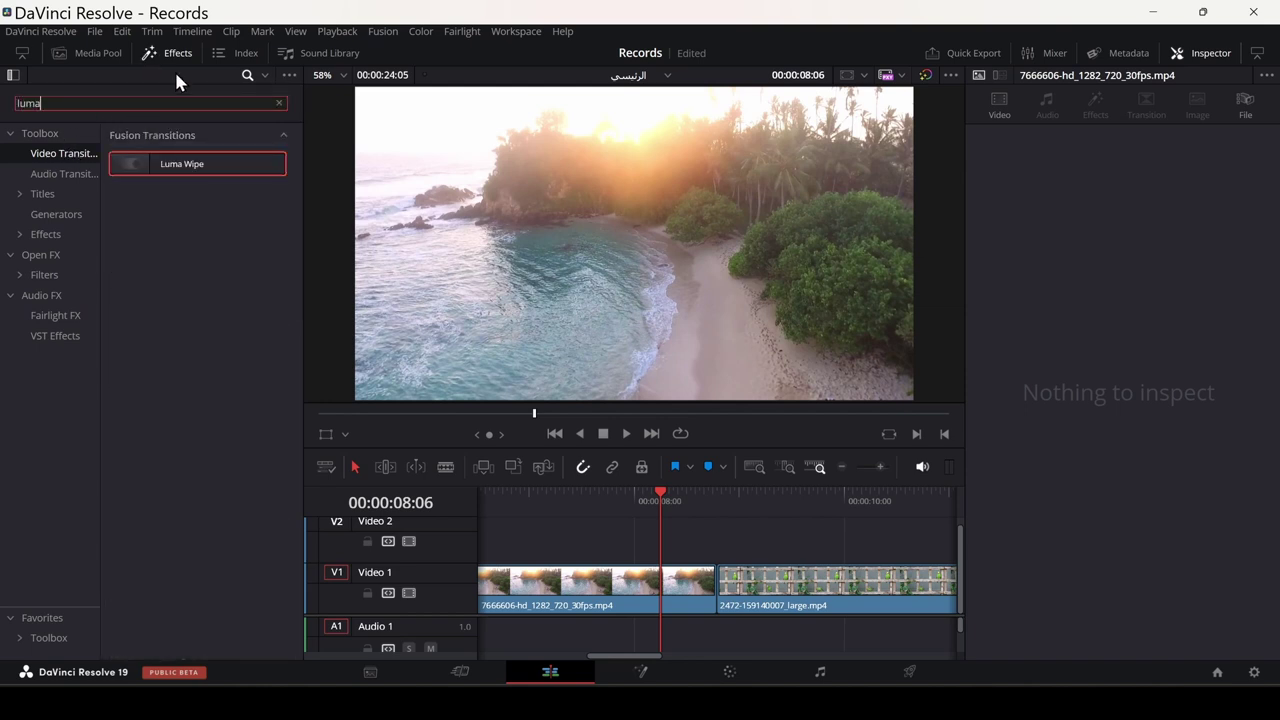
{"action": "left_click_drag", "start_coordinate": [181, 163], "coordinate": [716, 580]}
{"action": "key", "text": "space"}
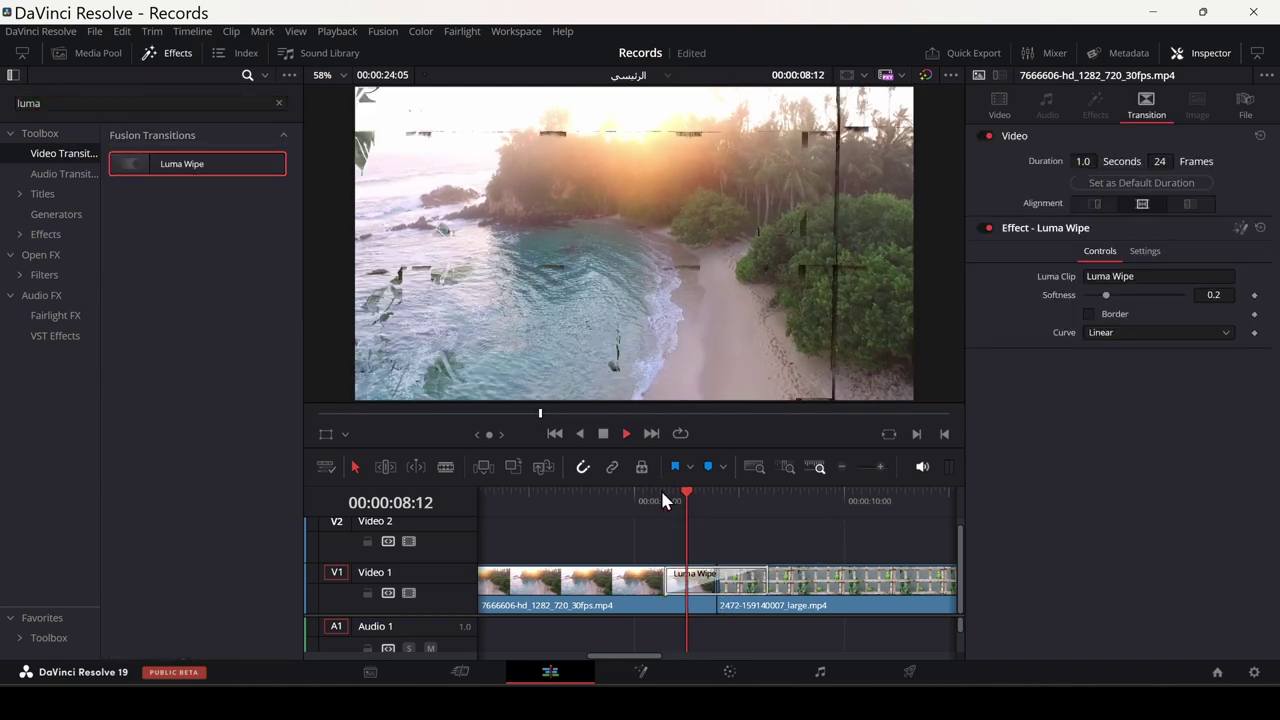
{"action": "left_click", "coordinate": [663, 496]}
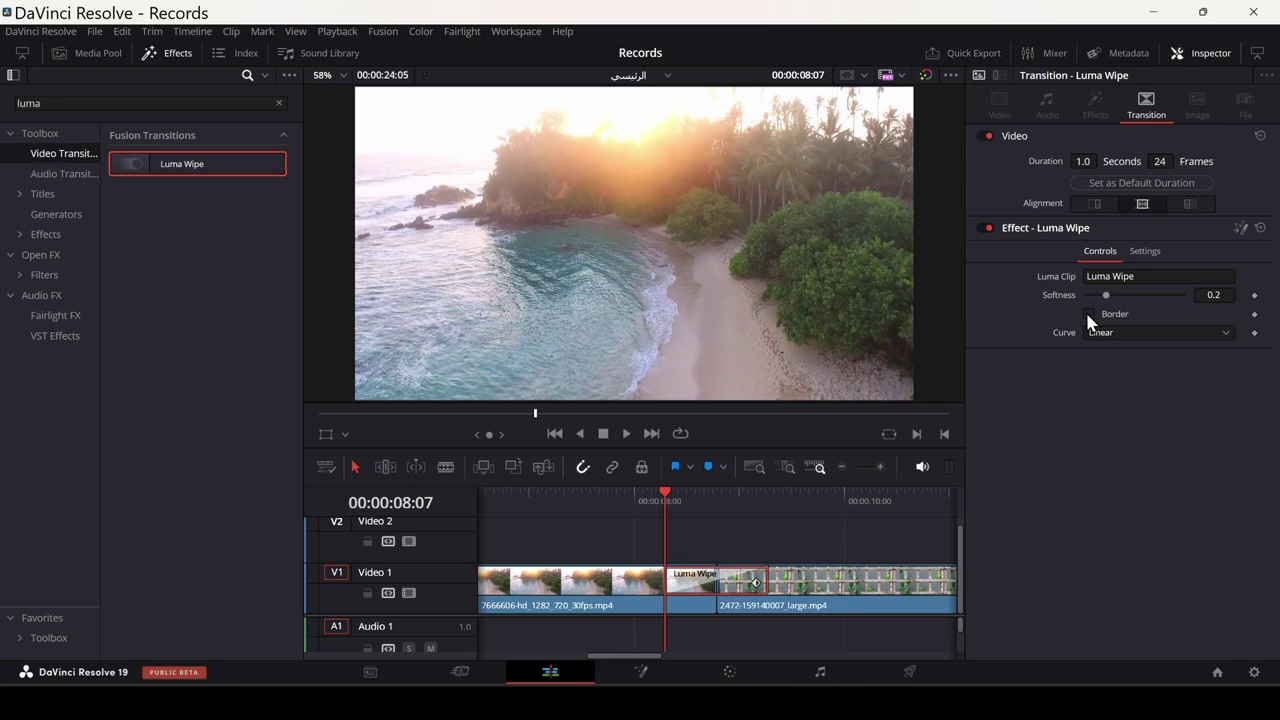
{"action": "left_click", "coordinate": [1089, 314]}
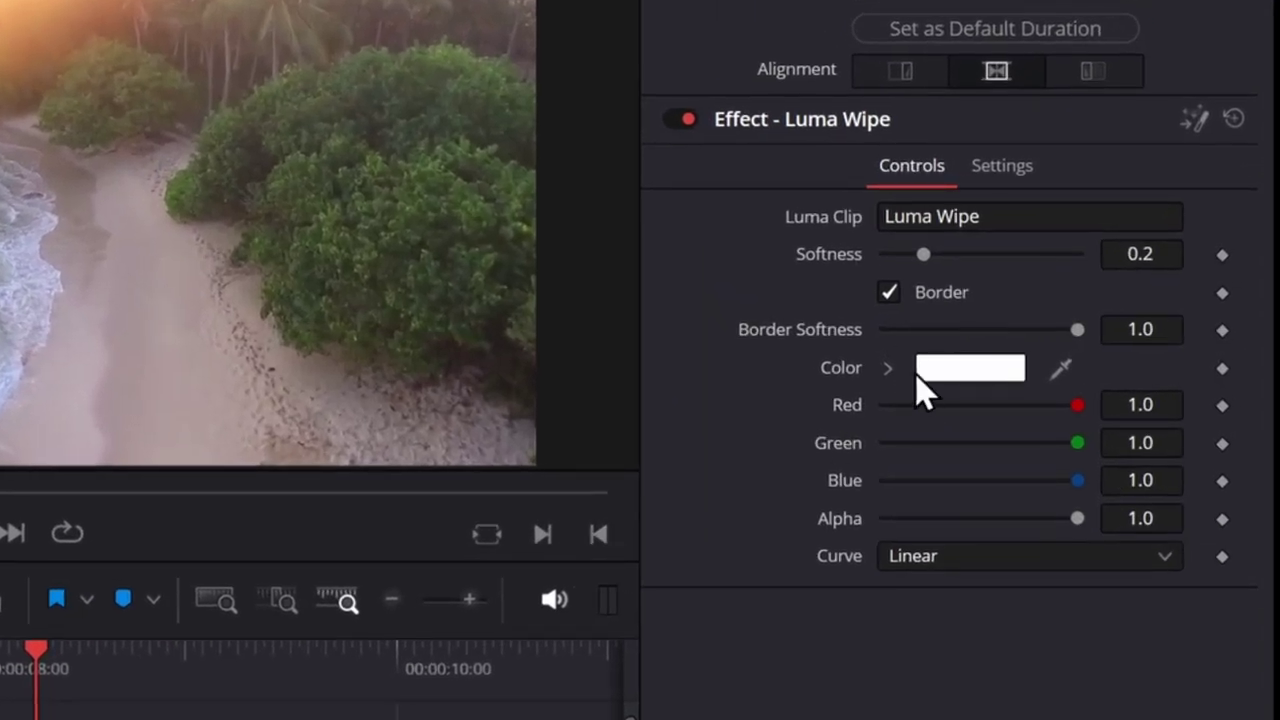
{"action": "key", "text": "space"}
{"action": "left_click", "coordinate": [659, 496]}
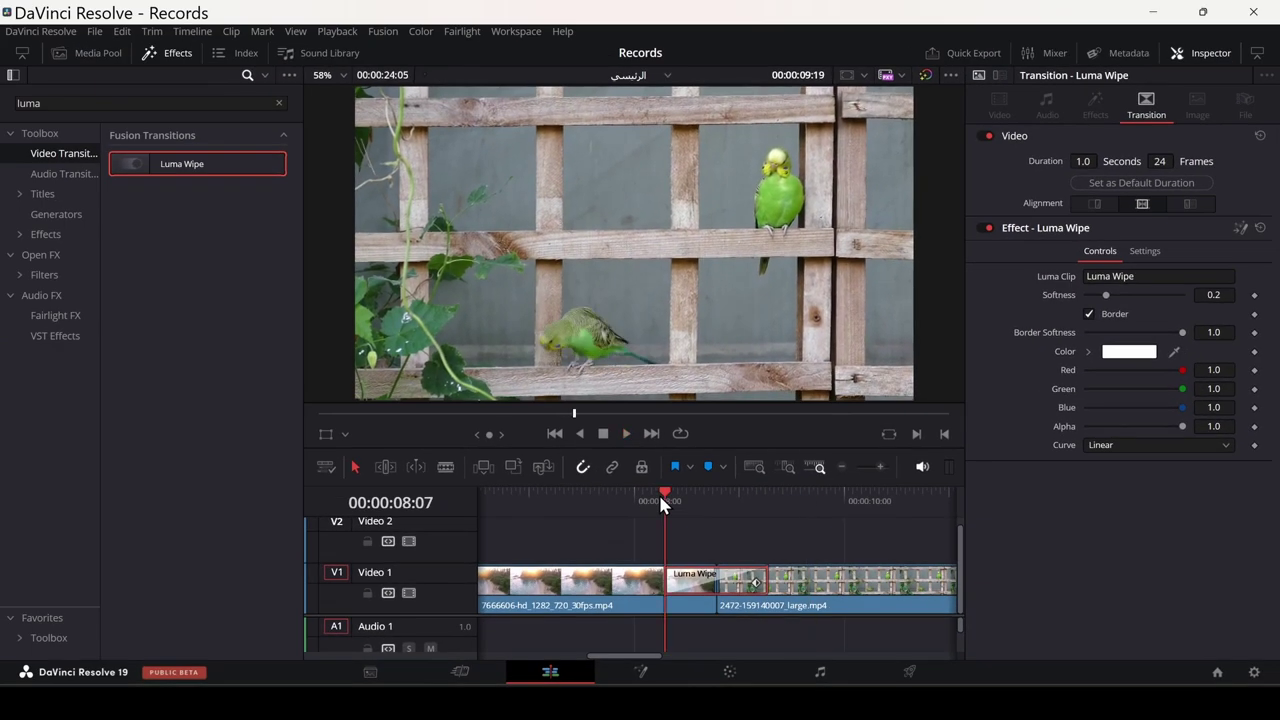
{"action": "key", "text": "space"}
{"action": "left_click", "coordinate": [627, 498]}
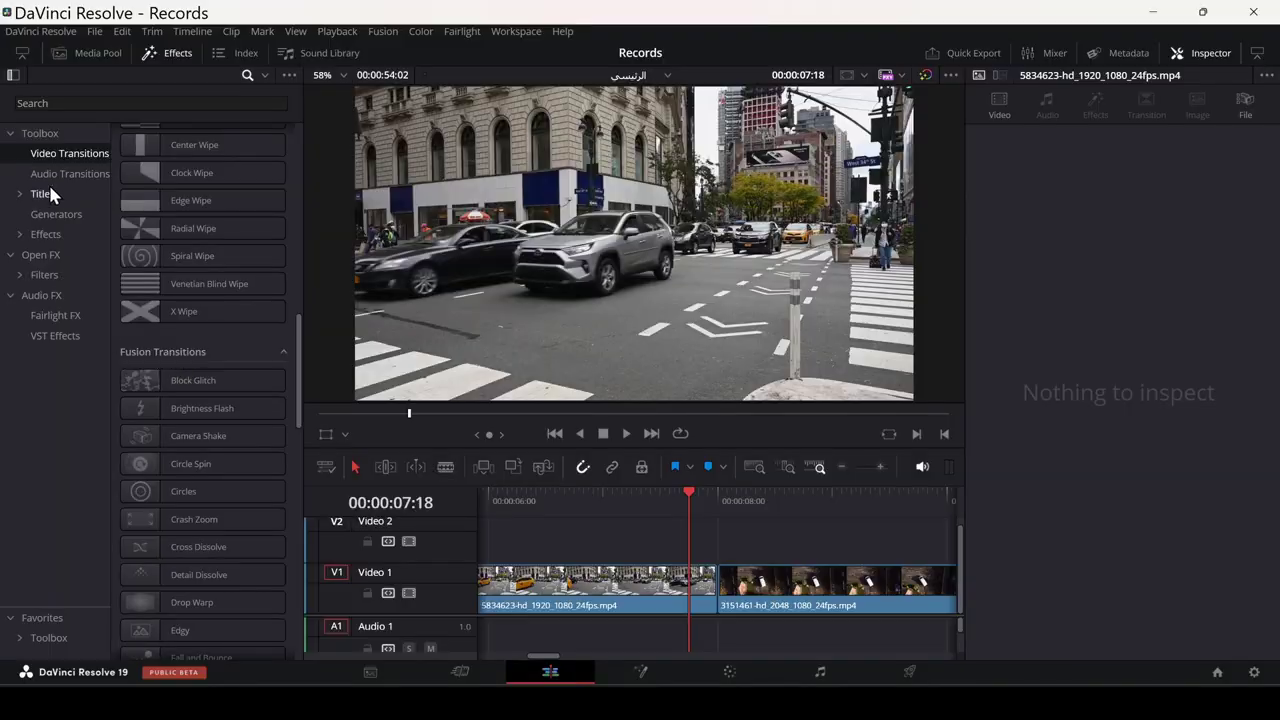
Place Block Glitch on the street–aerial cut and preview it from about 07:12
{"action": "left_click_drag", "start_coordinate": [178, 380], "coordinate": [720, 600]}
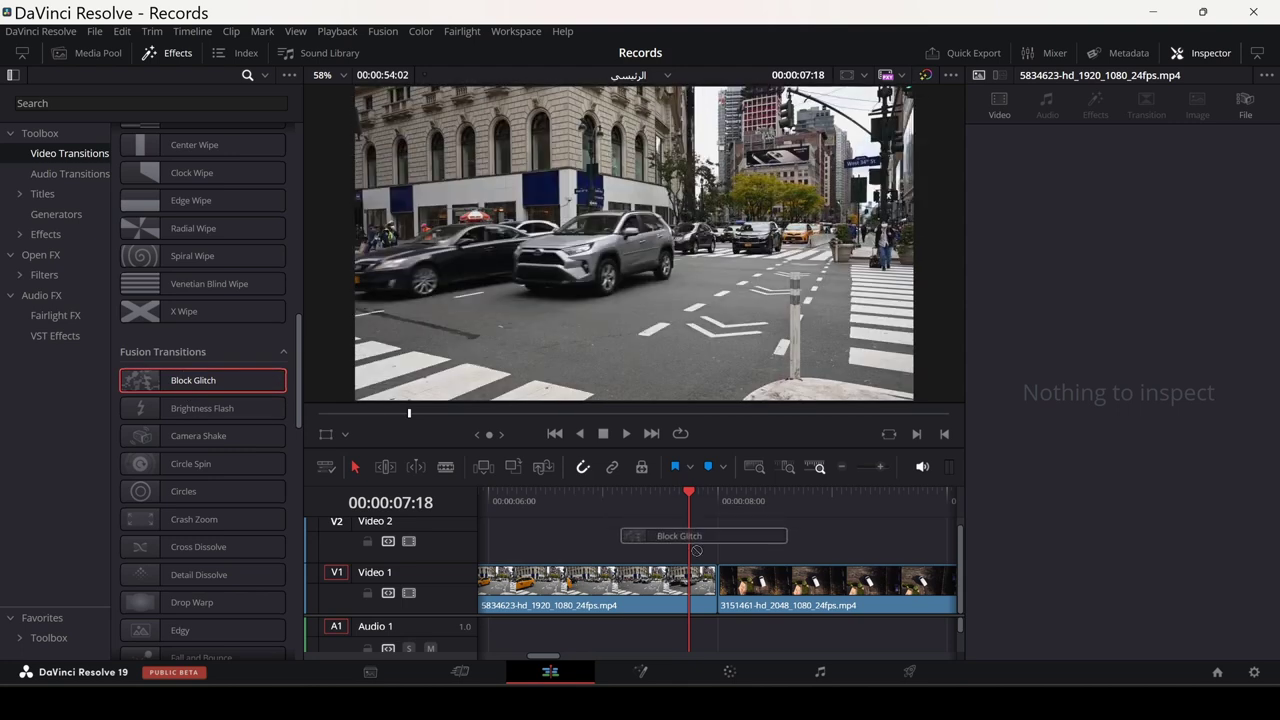
{"action": "left_click", "coordinate": [660, 507]}
{"action": "key", "text": "space"}
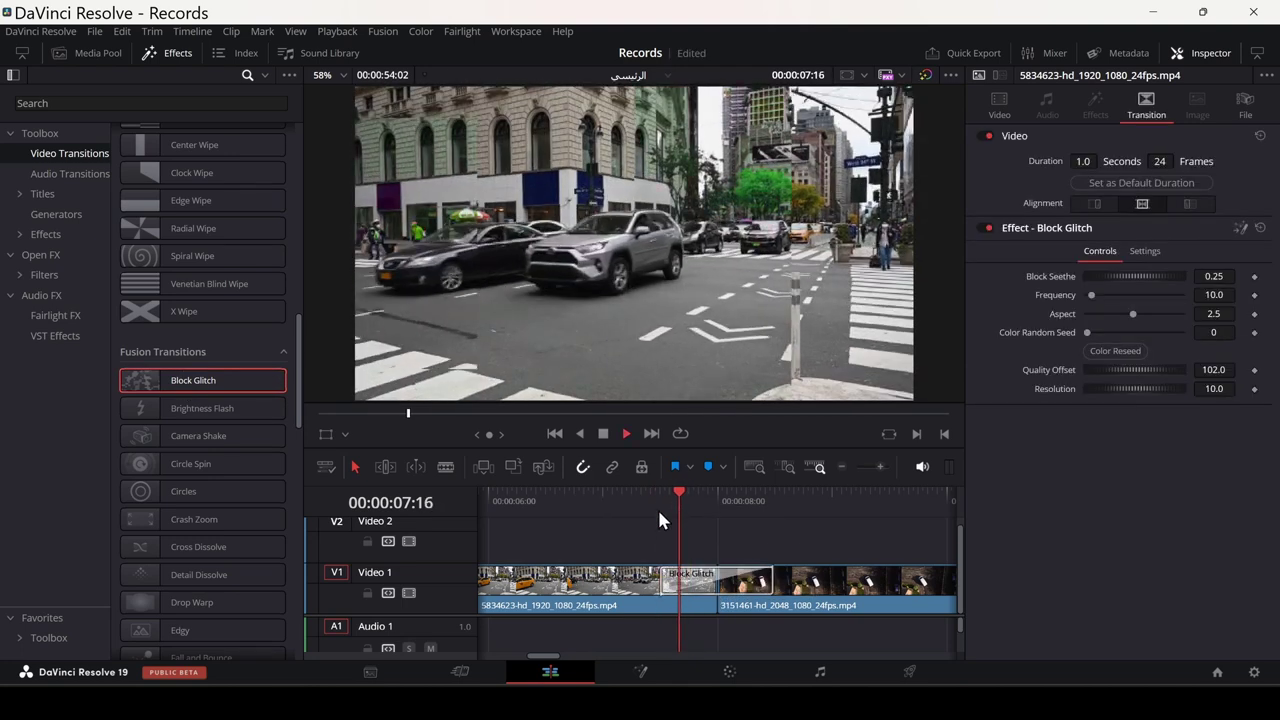
{"action": "left_click", "coordinate": [663, 510]}
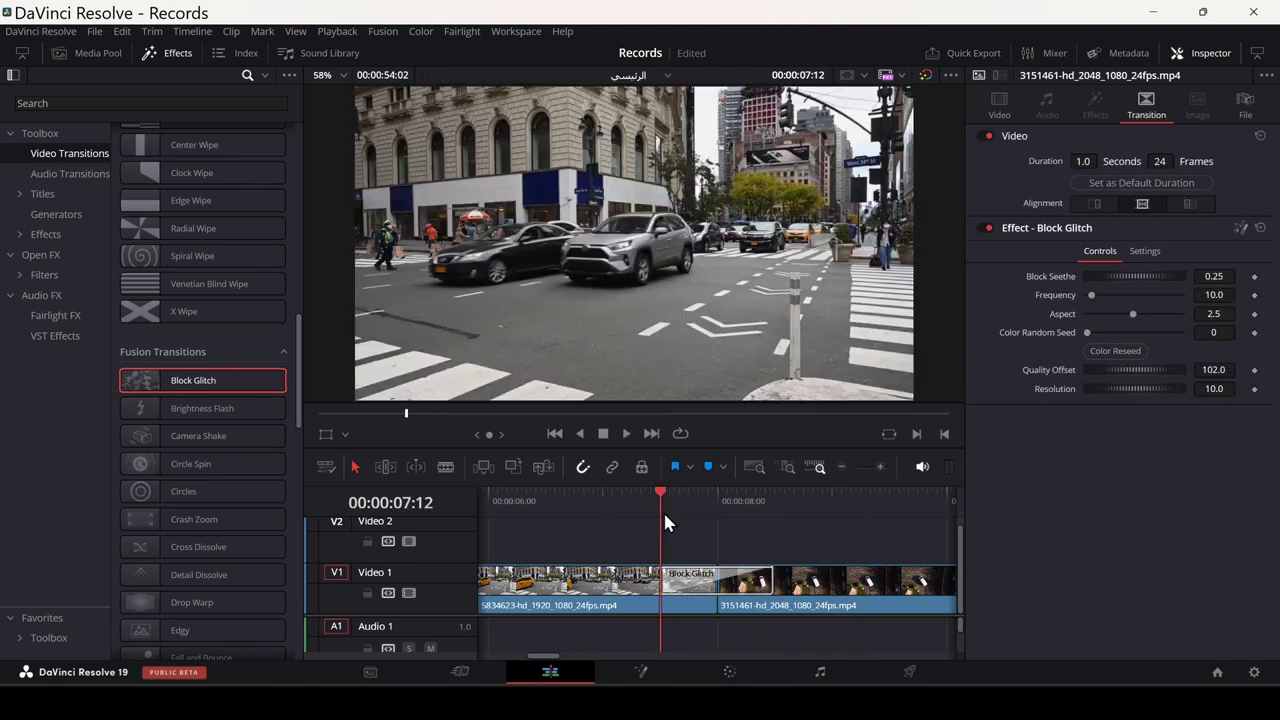
{"action": "key", "text": "space"}
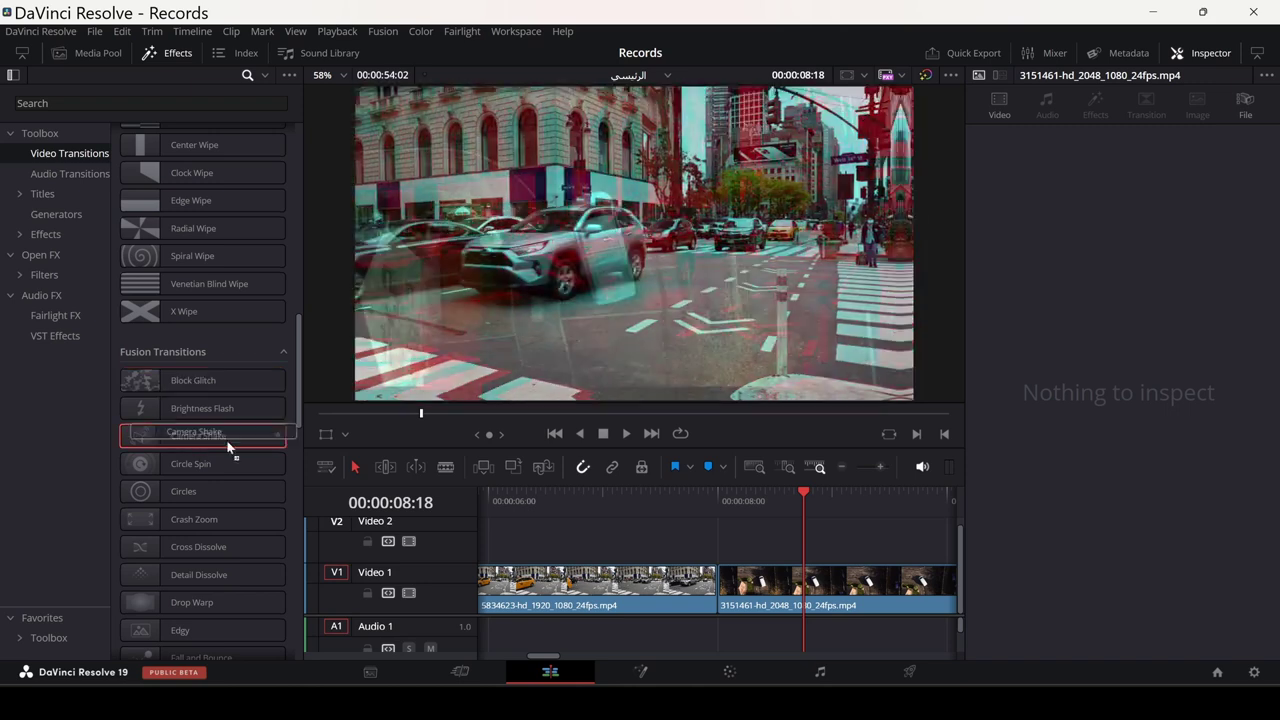
Replace it with the Camera Shake transition, preview it, then delete it
{"action": "left_click_drag", "start_coordinate": [225, 440], "coordinate": [712, 596]}
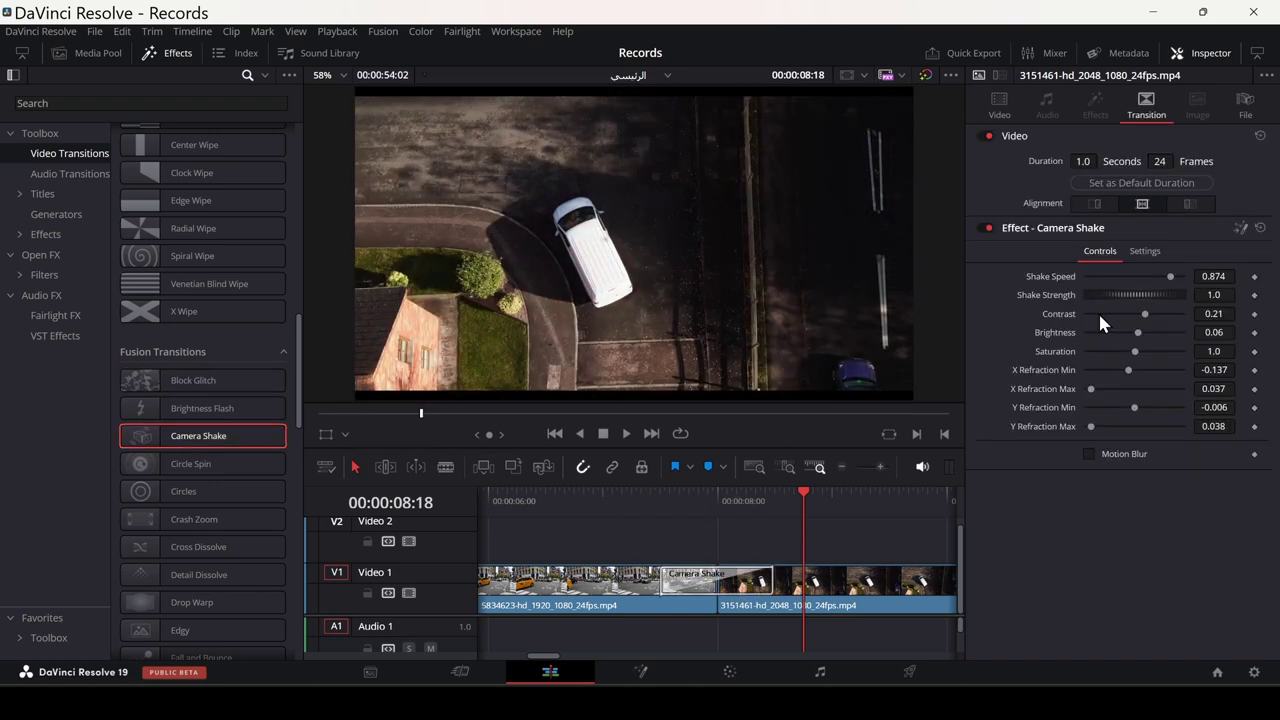
{"action": "left_click", "coordinate": [668, 502]}
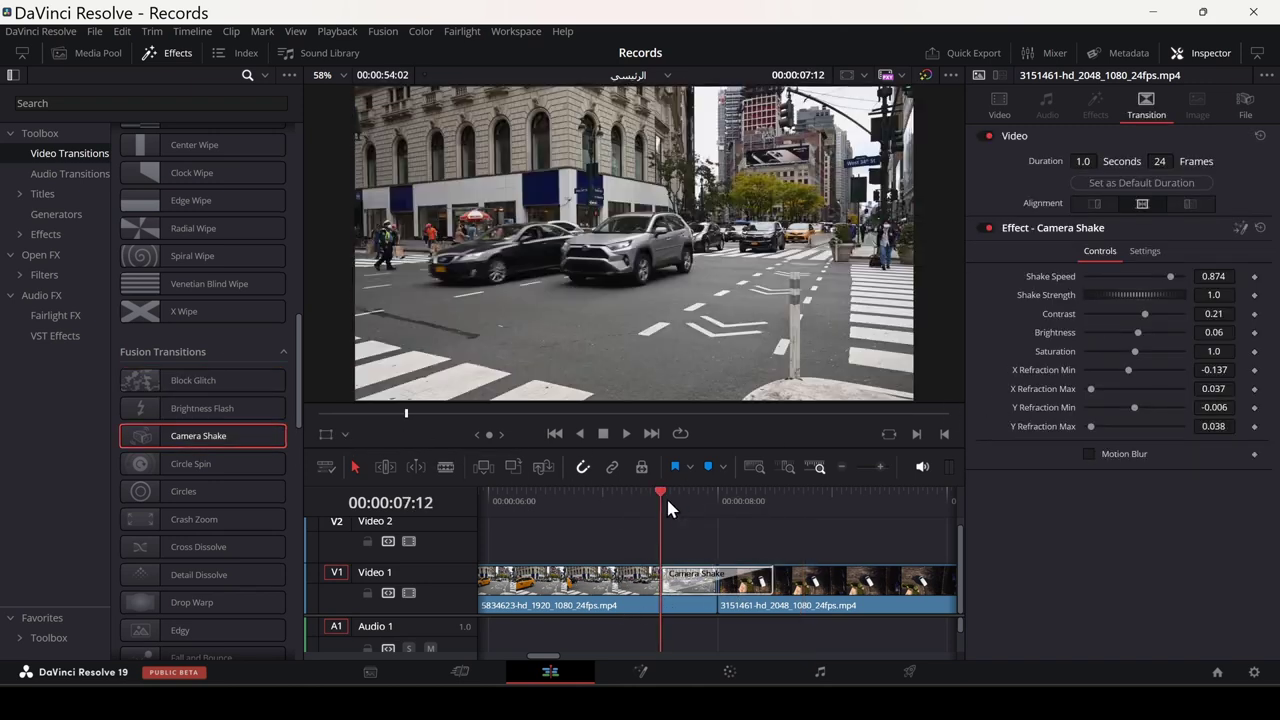
{"action": "key", "text": "space"}
{"action": "key", "text": "Delete"}
{"action": "scroll", "coordinate": [200, 410], "scroll_direction": "up", "scroll_amount": 1}
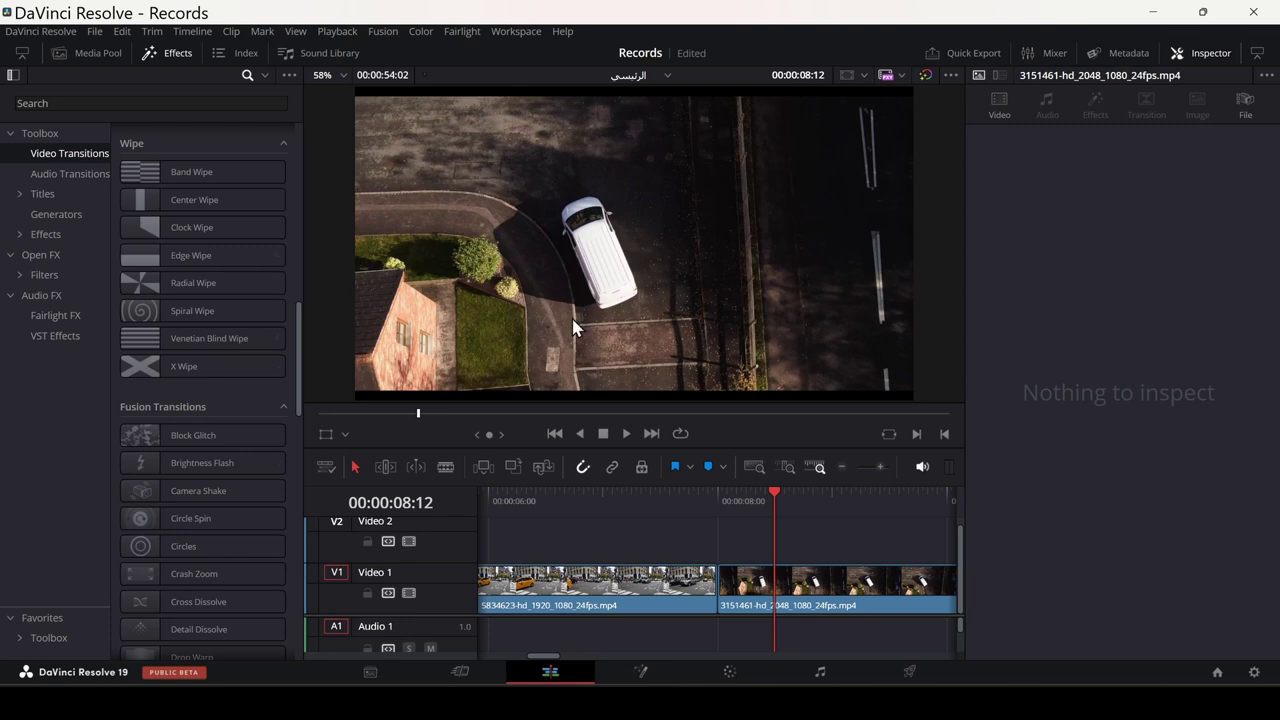
Place RGB Splitter on the street–aerial cut and preview it from about 07:12
{"action": "left_click", "coordinate": [110, 97]}
{"action": "type", "text": "rgb"}
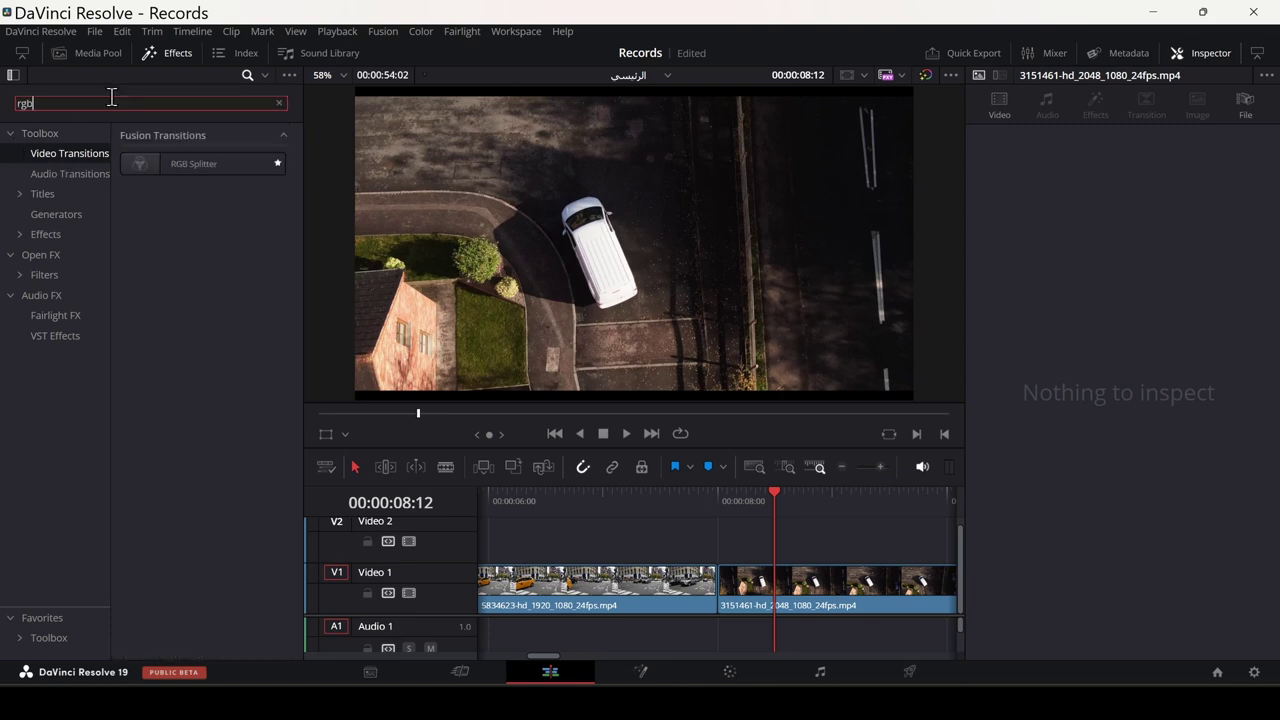
{"action": "left_click_drag", "start_coordinate": [191, 163], "coordinate": [715, 598]}
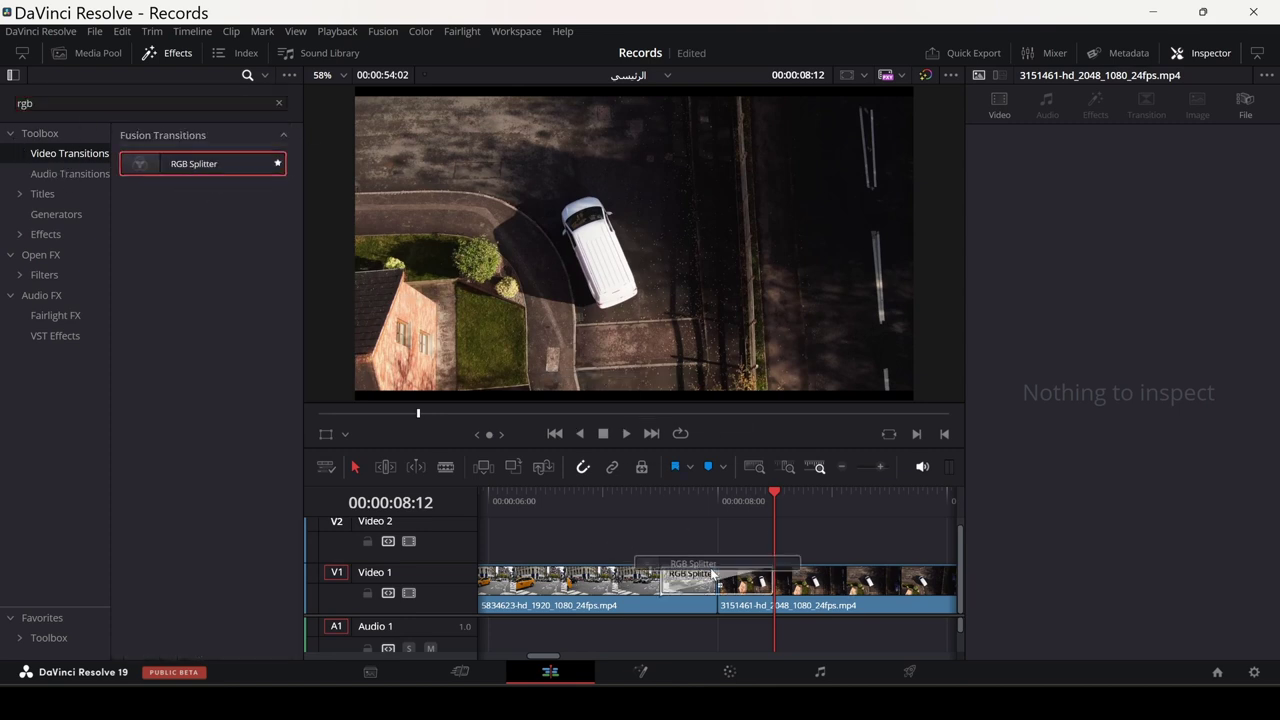
{"action": "left_click", "coordinate": [662, 493]}
{"action": "key", "text": "space"}
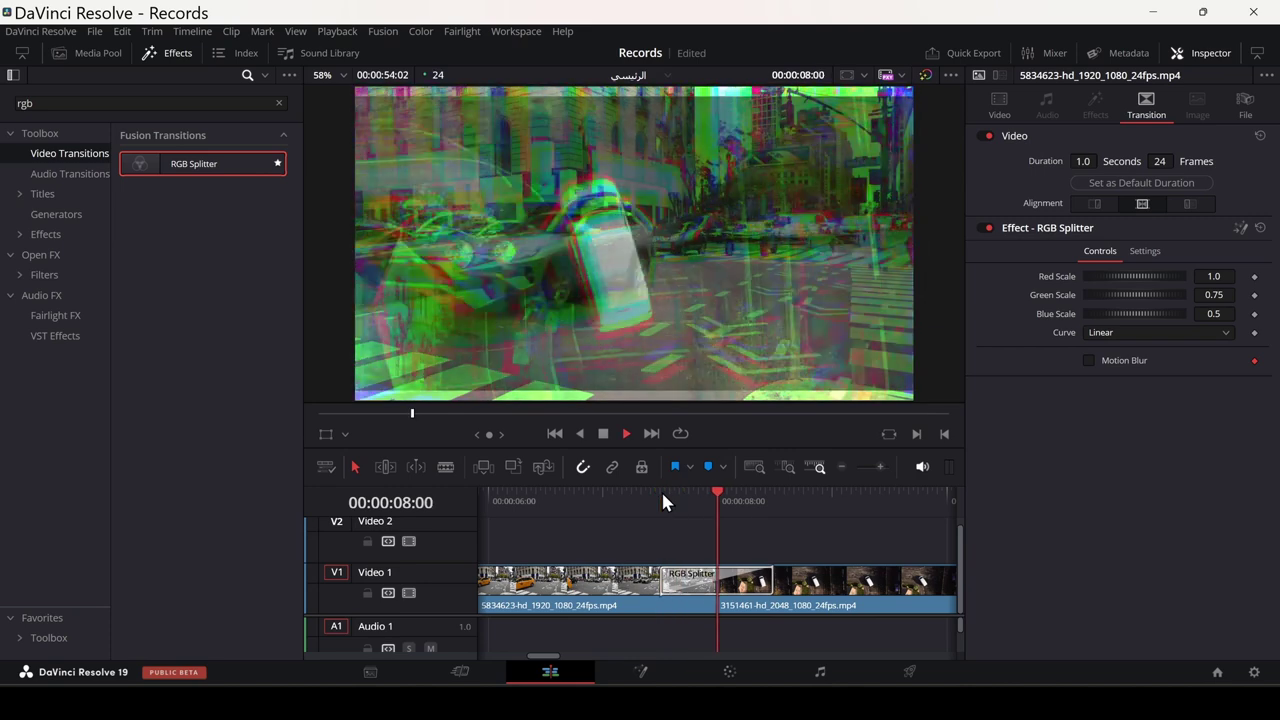
{"action": "key", "text": "space"}
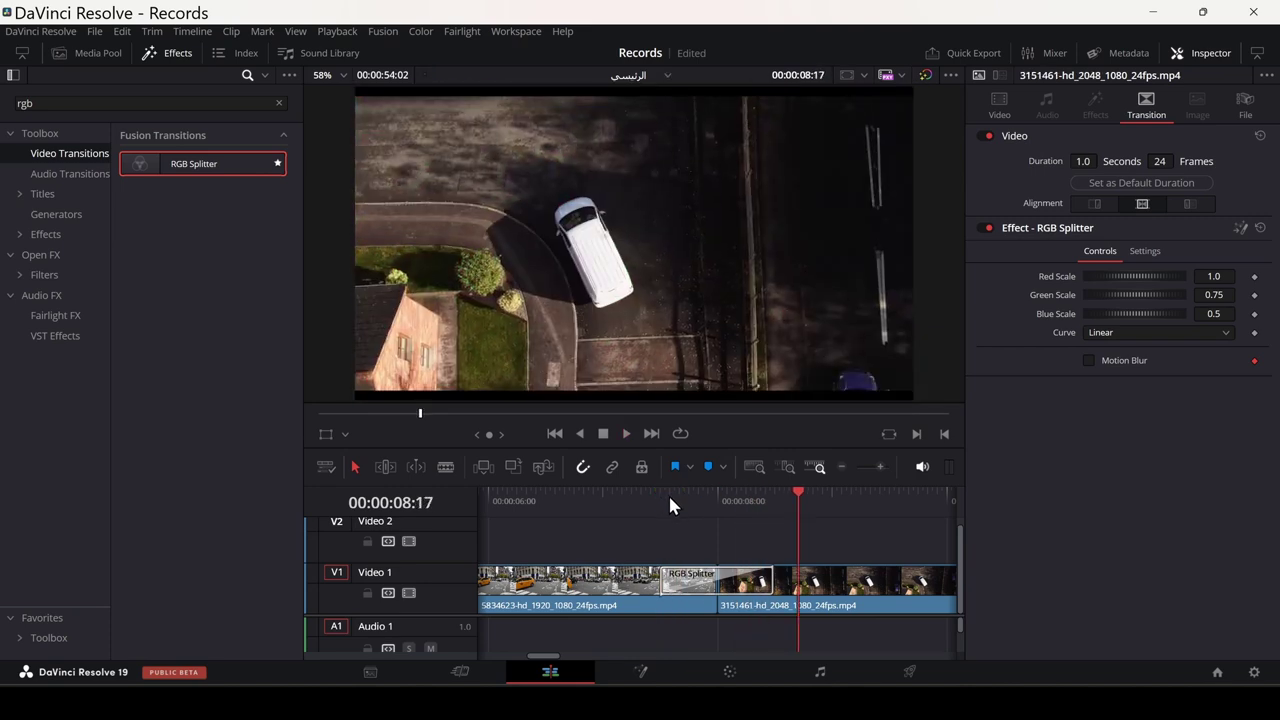
{"action": "left_click", "coordinate": [660, 492]}
{"action": "key", "text": "space"}
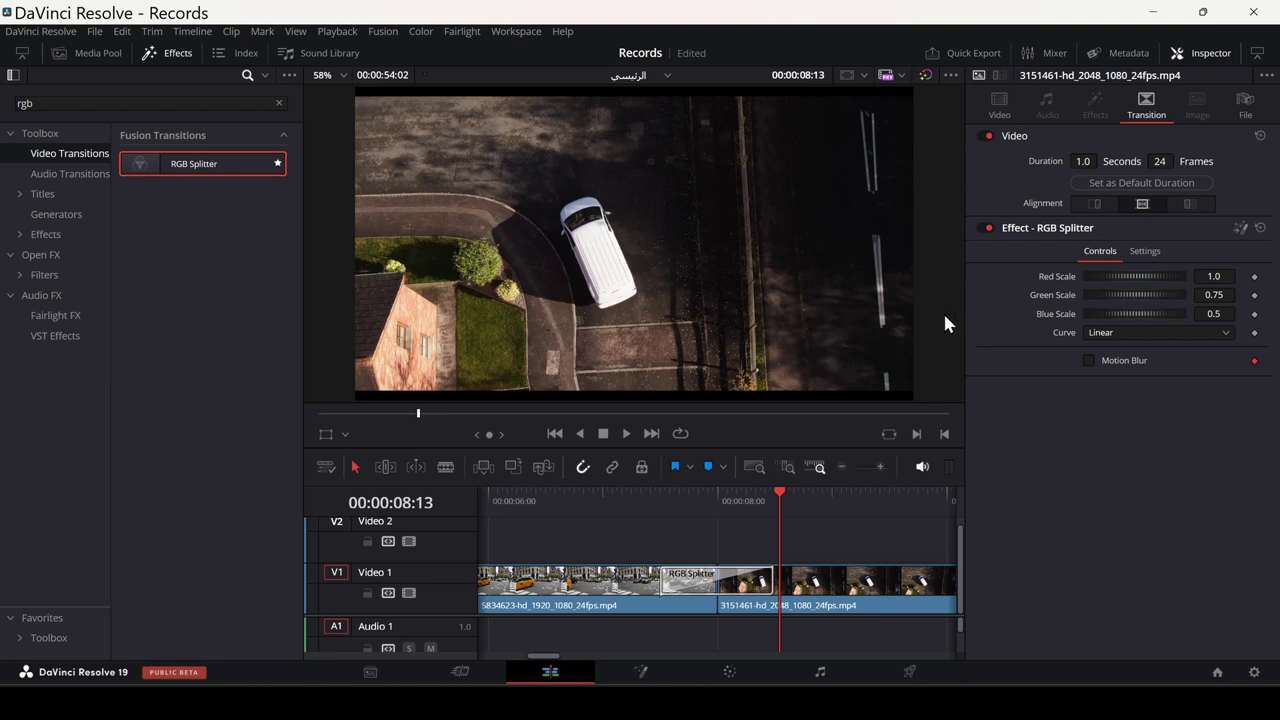
Set the RGB Splitter curve to Easing with Sine ease-in and ease-out
{"action": "left_click", "coordinate": [1117, 337]}
{"action": "left_click", "coordinate": [1116, 372]}
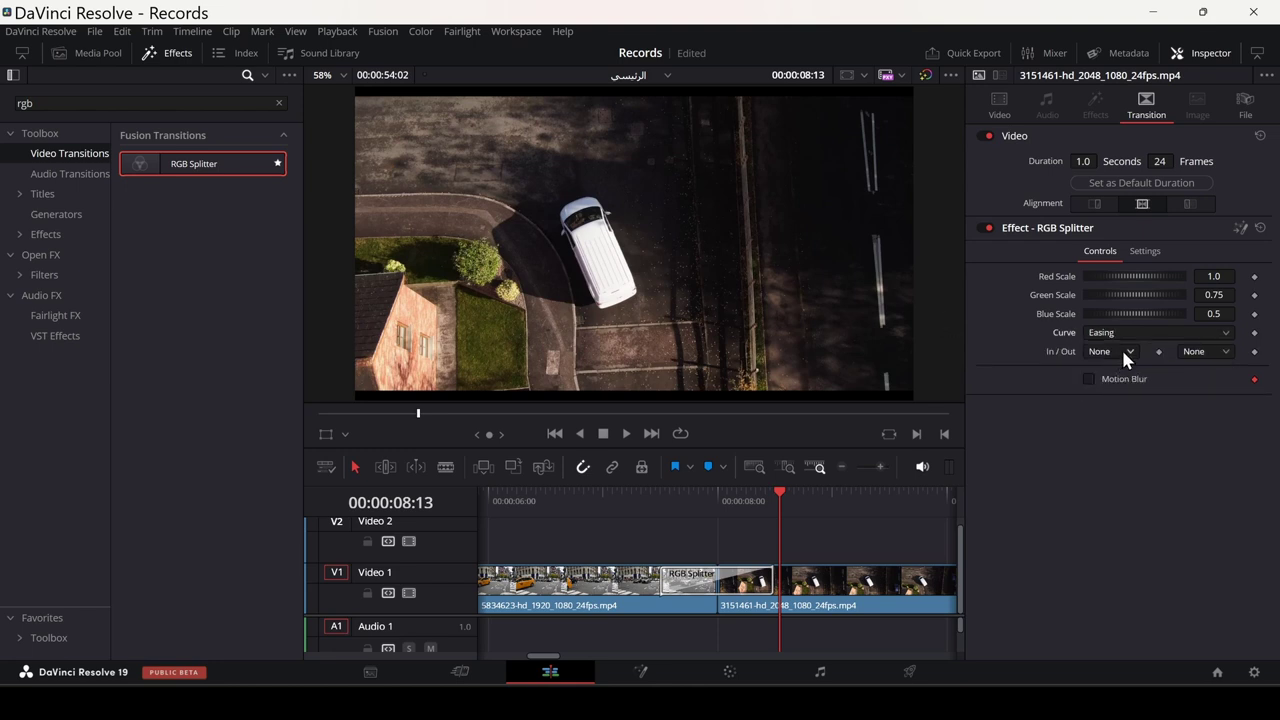
{"action": "left_click", "coordinate": [1121, 347]}
{"action": "left_click", "coordinate": [1108, 415]}
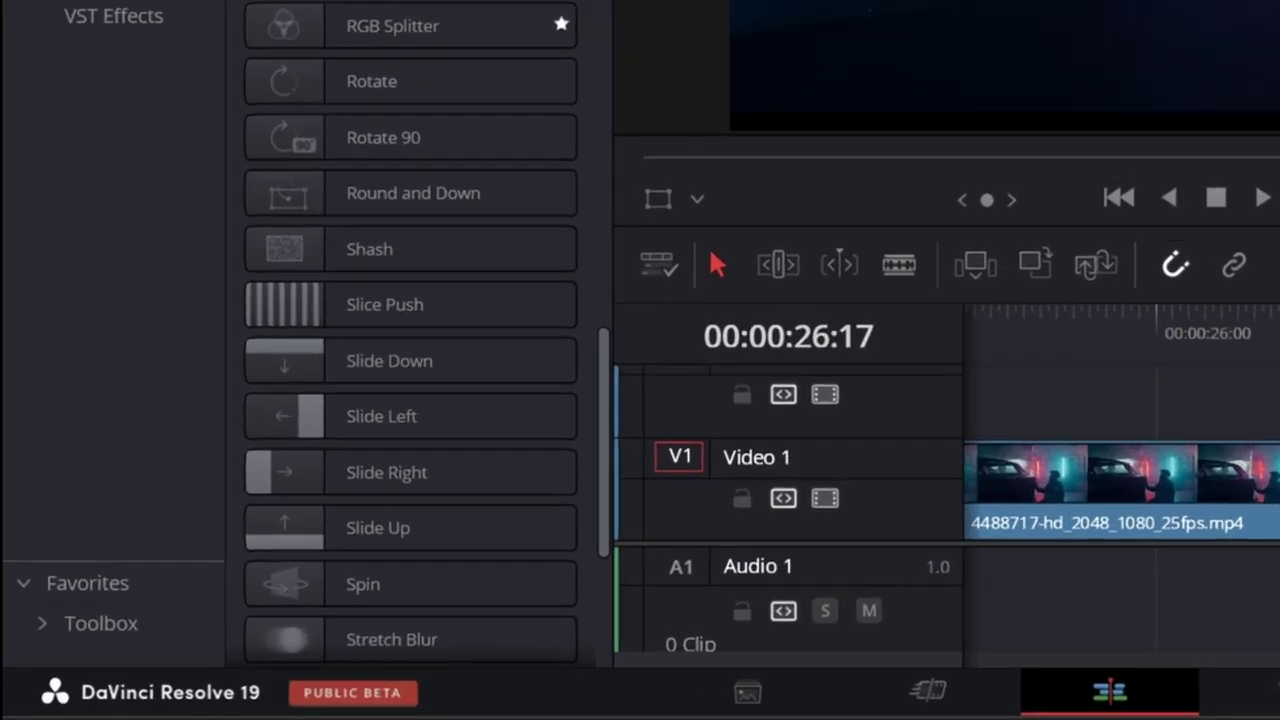
Place the Burn Away transition on the cut and play it back twice from 26:17
{"action": "scroll", "coordinate": [603, 471], "scroll_direction": "down", "scroll_amount": 5}
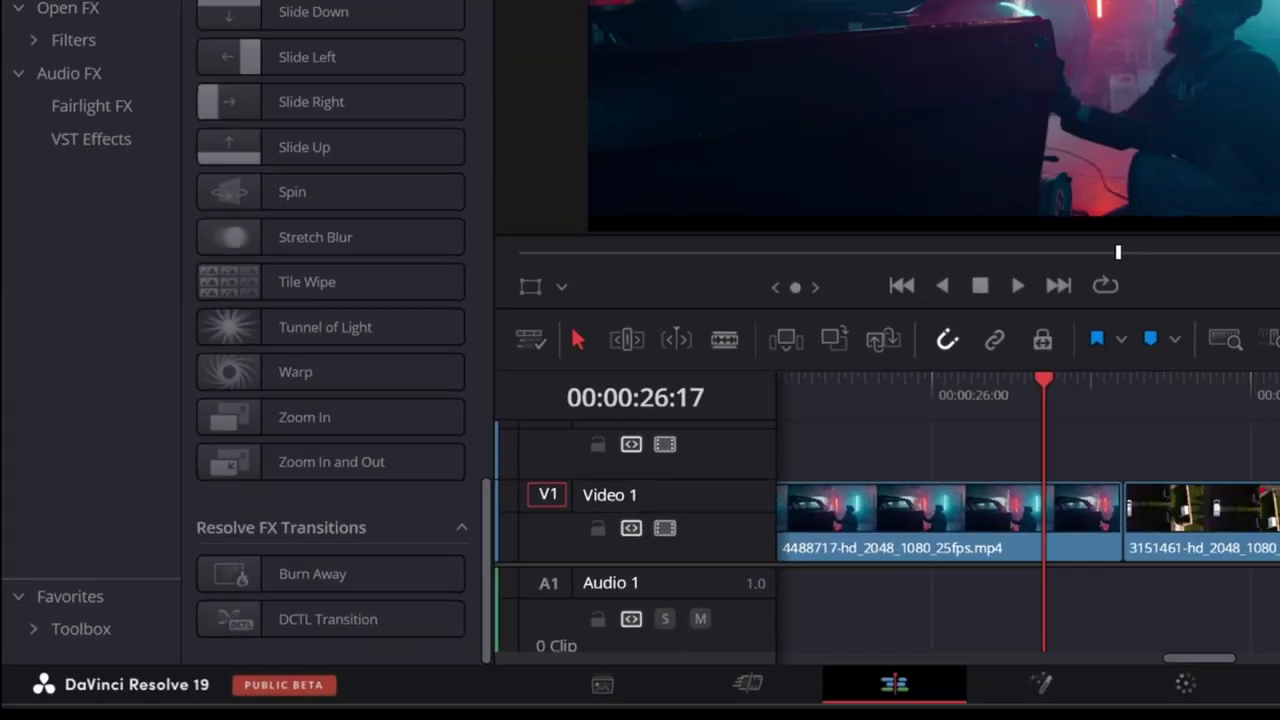
{"action": "left_click_drag", "start_coordinate": [145, 604], "coordinate": [683, 568]}
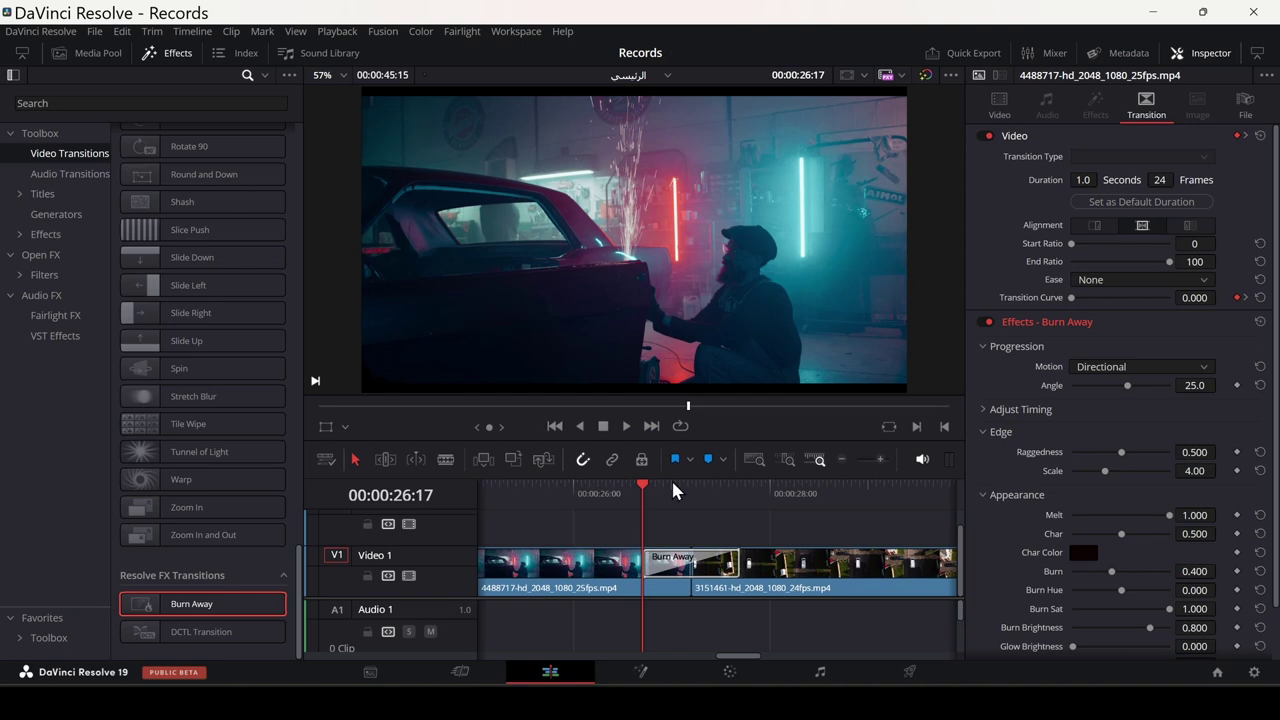
{"action": "key", "text": "space"}
{"action": "left_click", "coordinate": [641, 490]}
{"action": "key", "text": "space"}
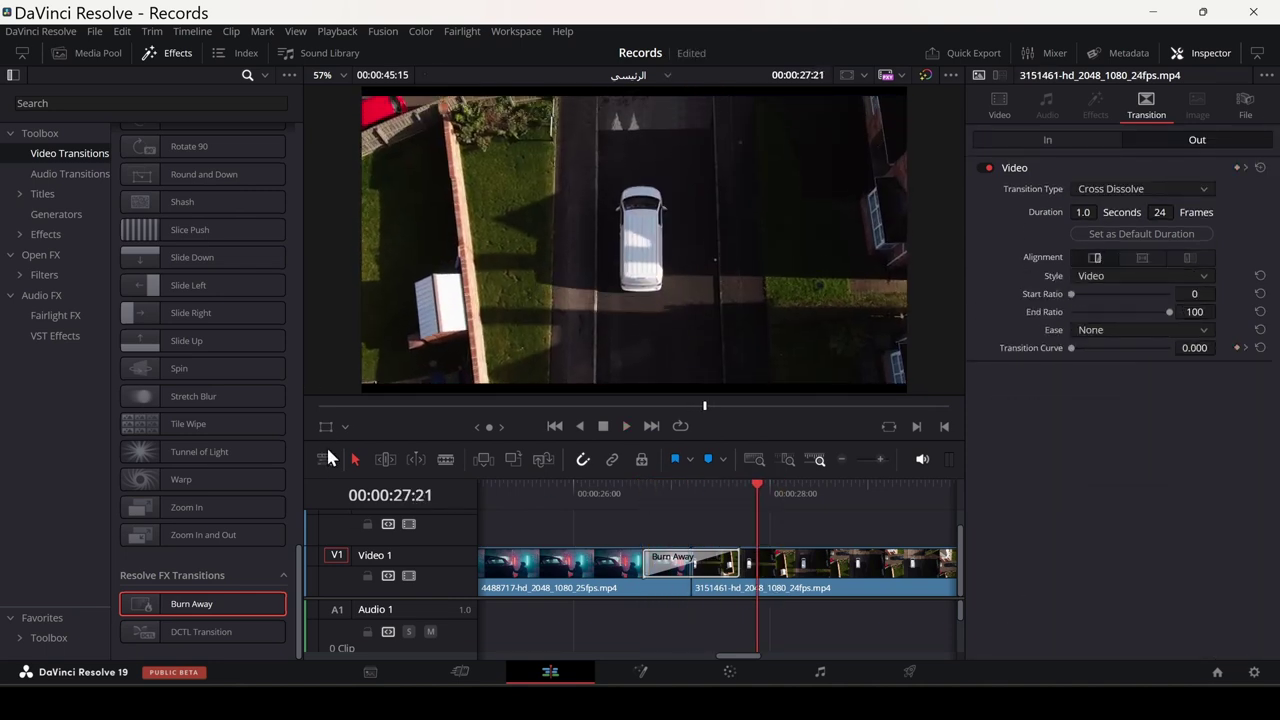
Show the transform overlay in the viewer, then replay the Burn Away transition from before it
{"action": "left_click", "coordinate": [326, 427]}
{"action": "left_click", "coordinate": [345, 427]}
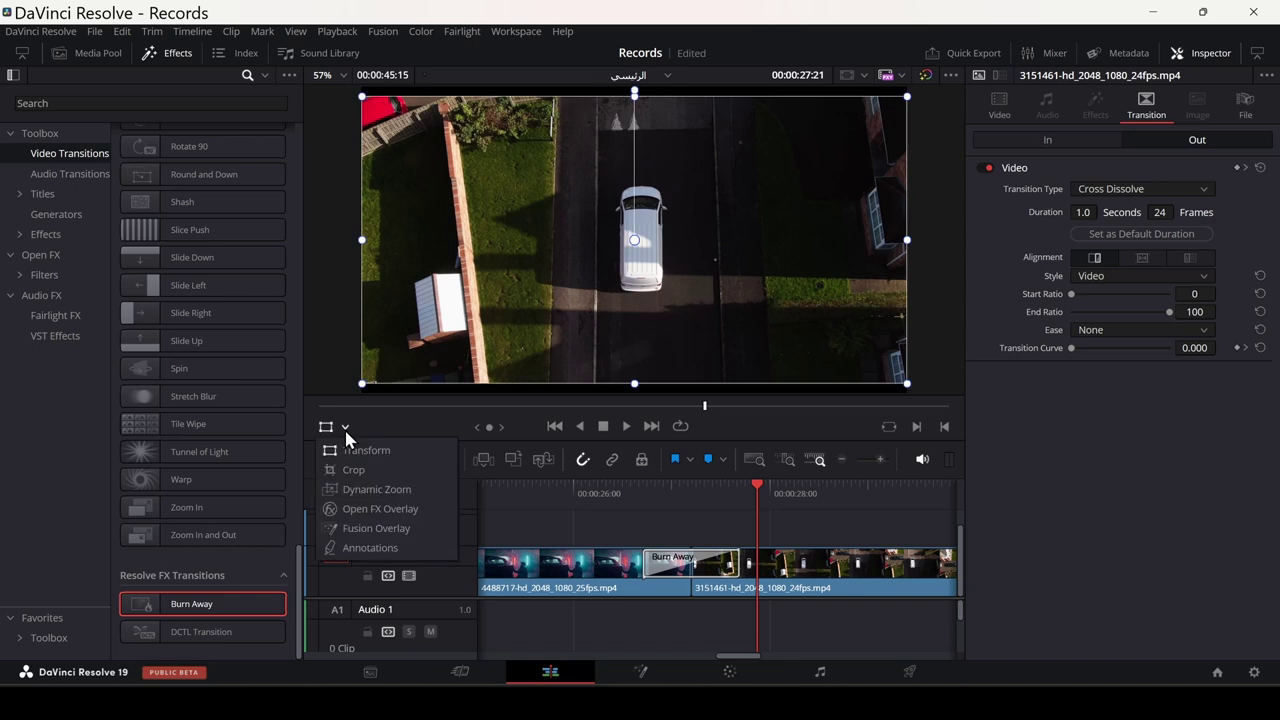
{"action": "left_click", "coordinate": [350, 510]}
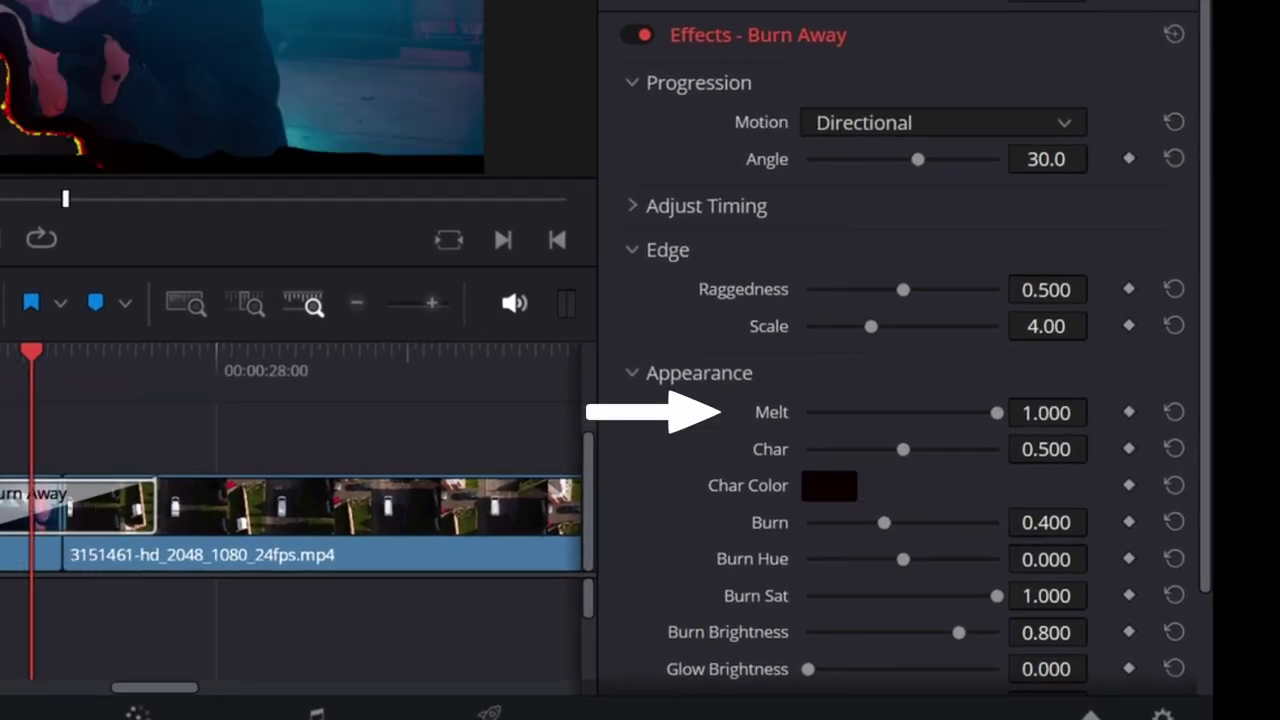
{"action": "left_click", "coordinate": [12, 374]}
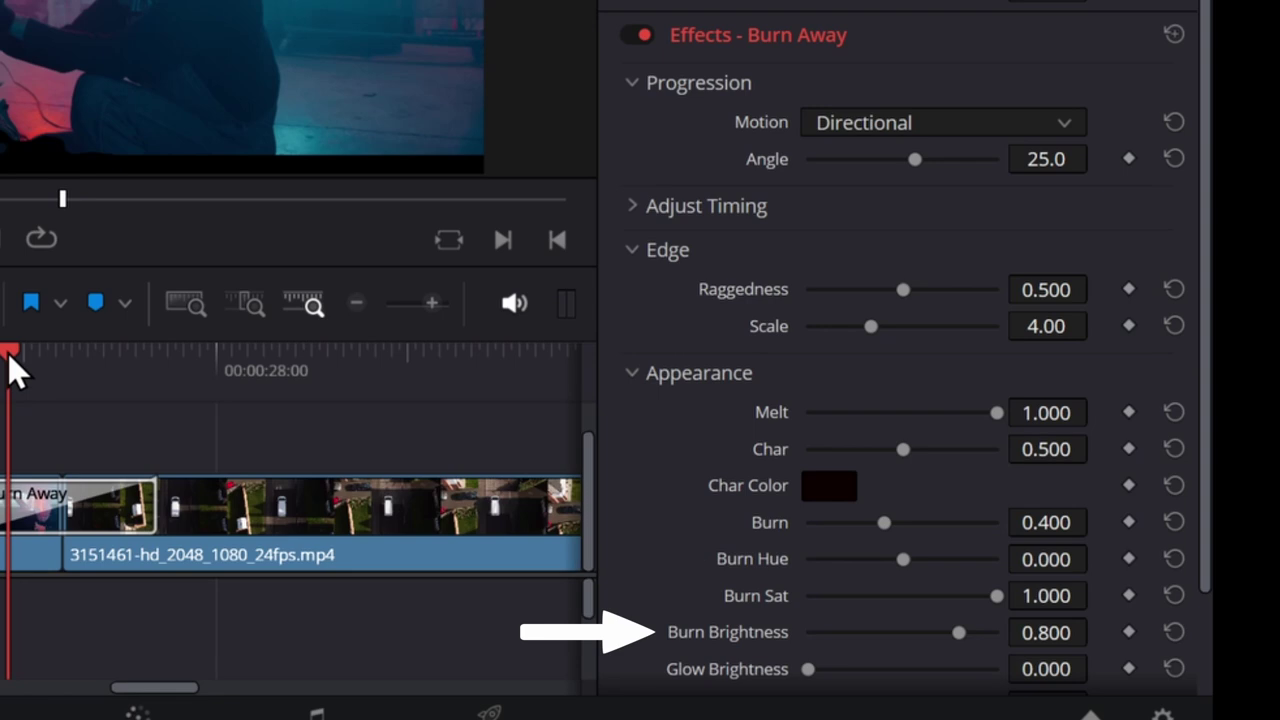
{"action": "key", "text": "space"}
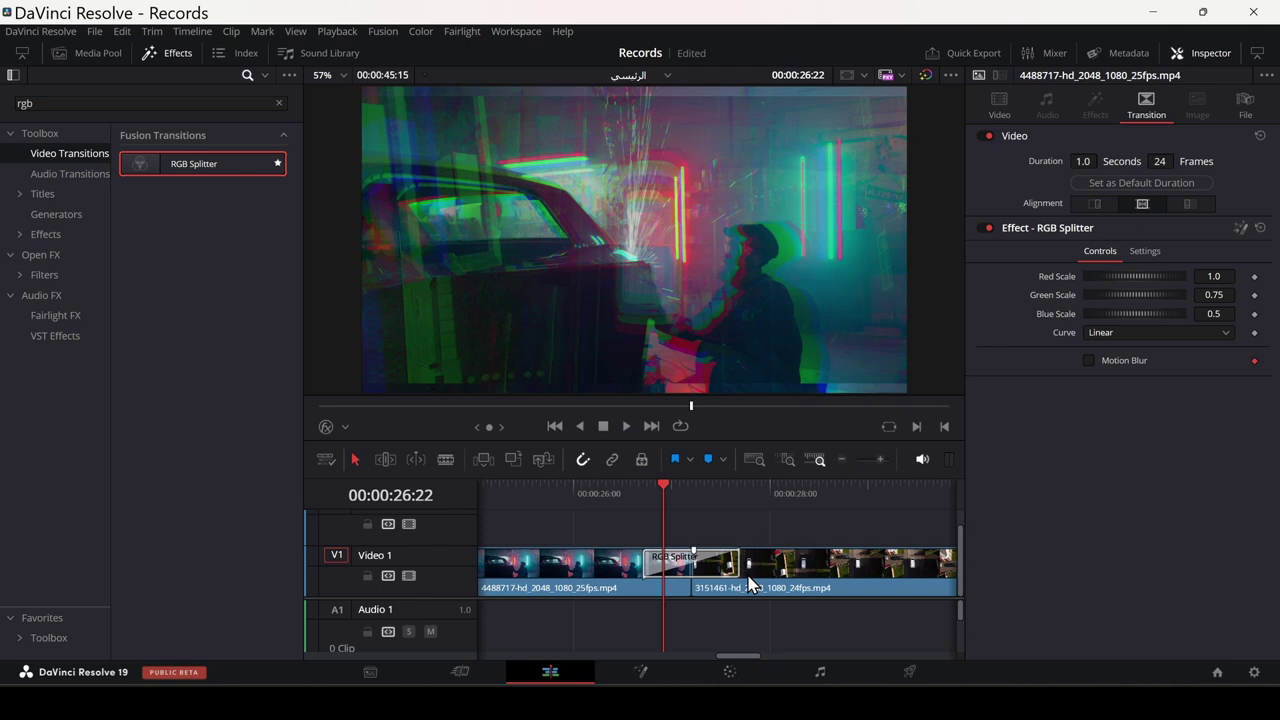
Save the RGB Splitter transition as a transition preset, then bring up the wolf image timeline
{"action": "right_click", "coordinate": [717, 563]}
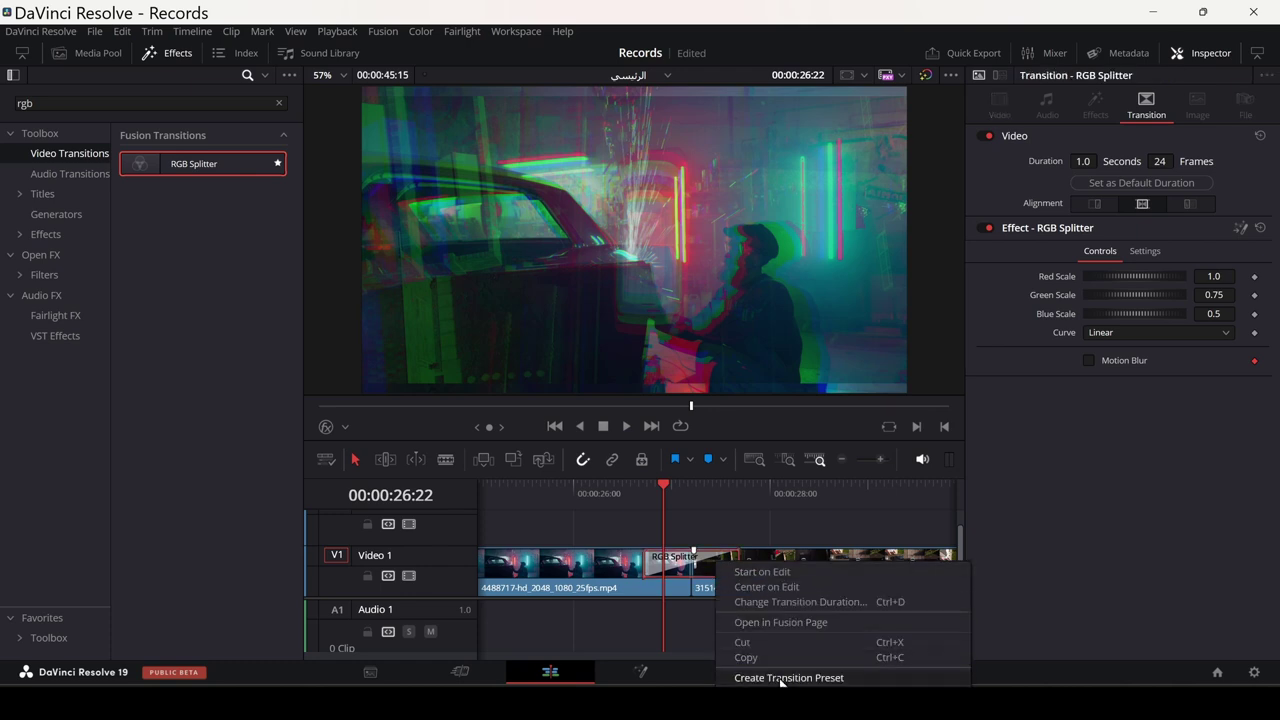
{"action": "right_click", "coordinate": [704, 558]}
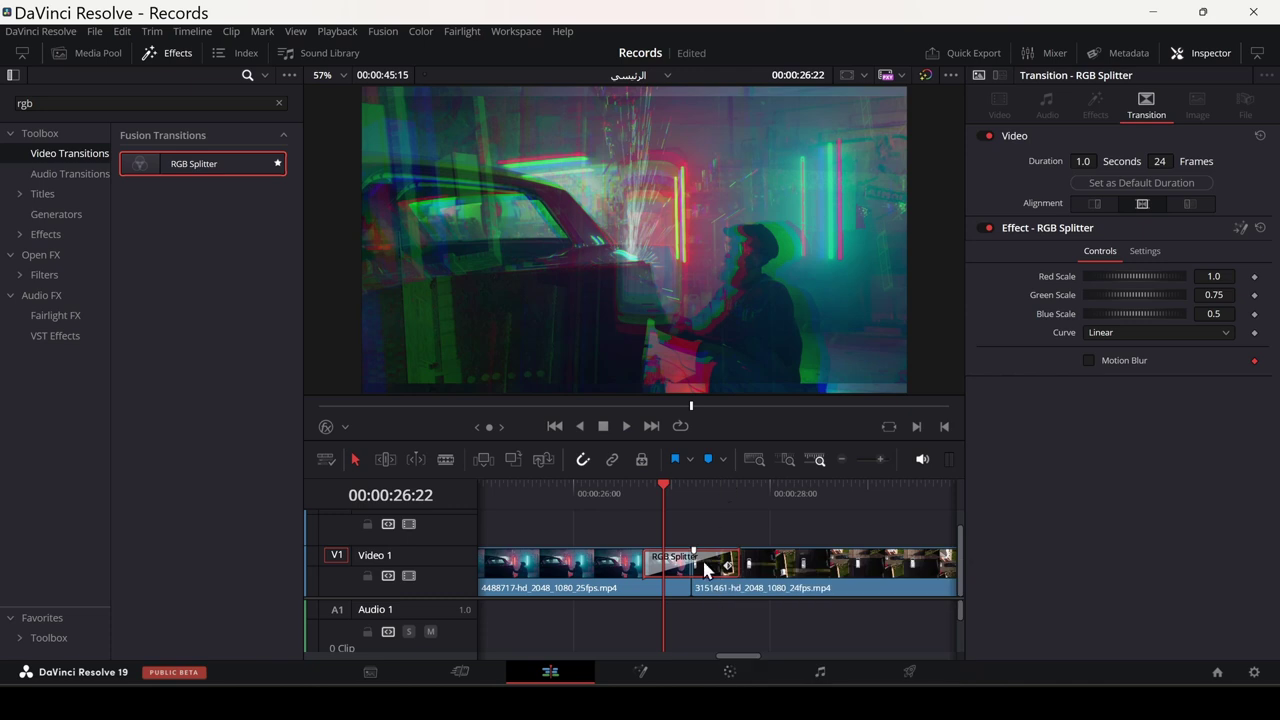
{"action": "right_click", "coordinate": [704, 558]}
{"action": "left_click", "coordinate": [745, 677]}
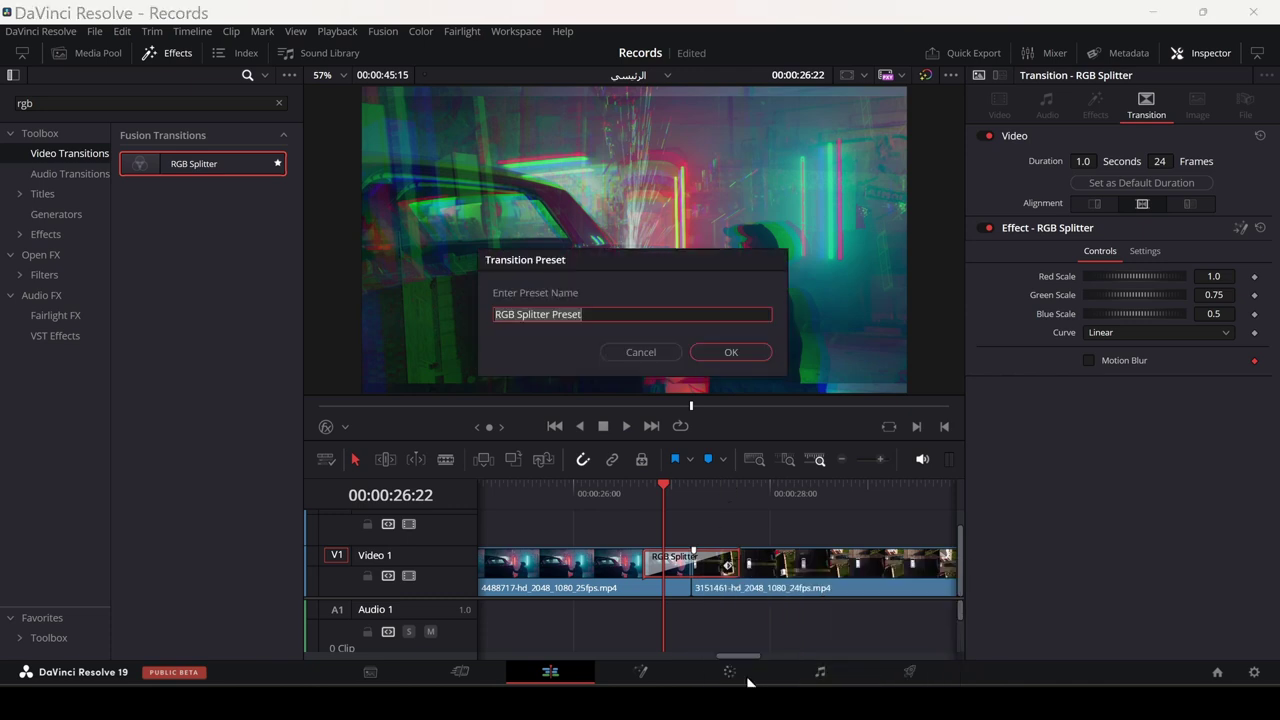
{"action": "left_click", "coordinate": [746, 352]}
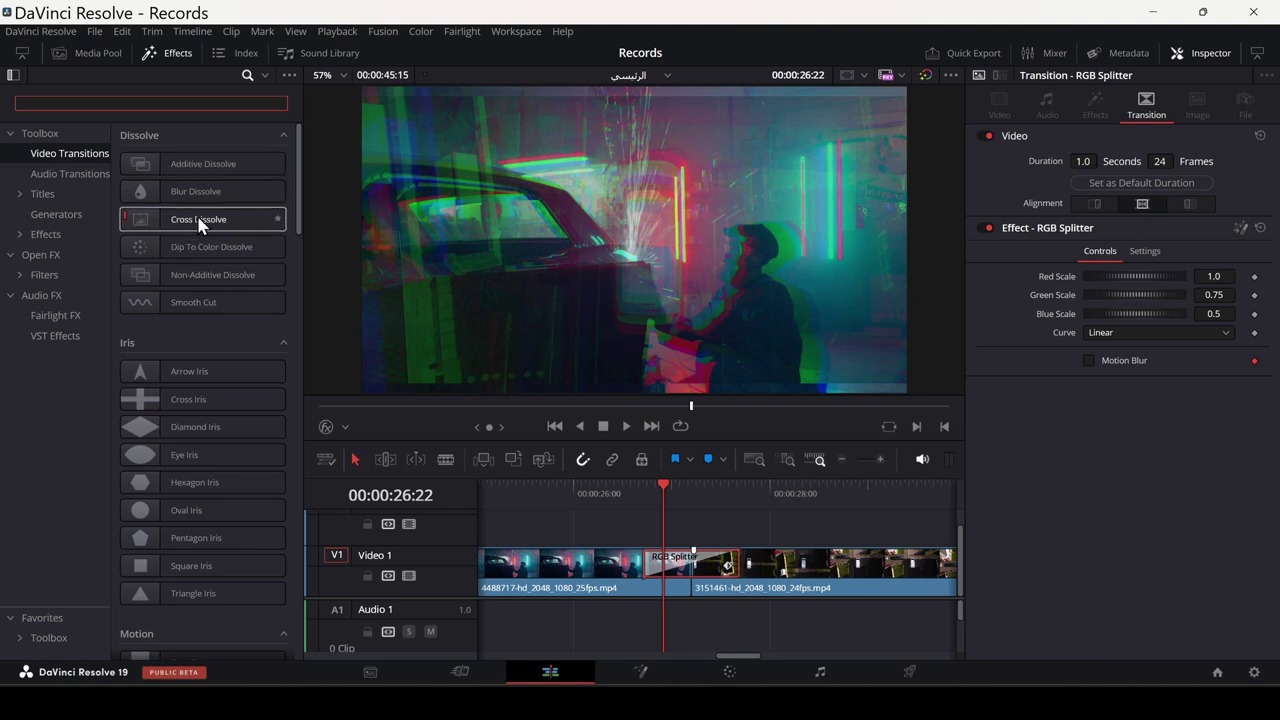
{"action": "left_click_drag", "start_coordinate": [295, 157], "coordinate": [301, 320]}
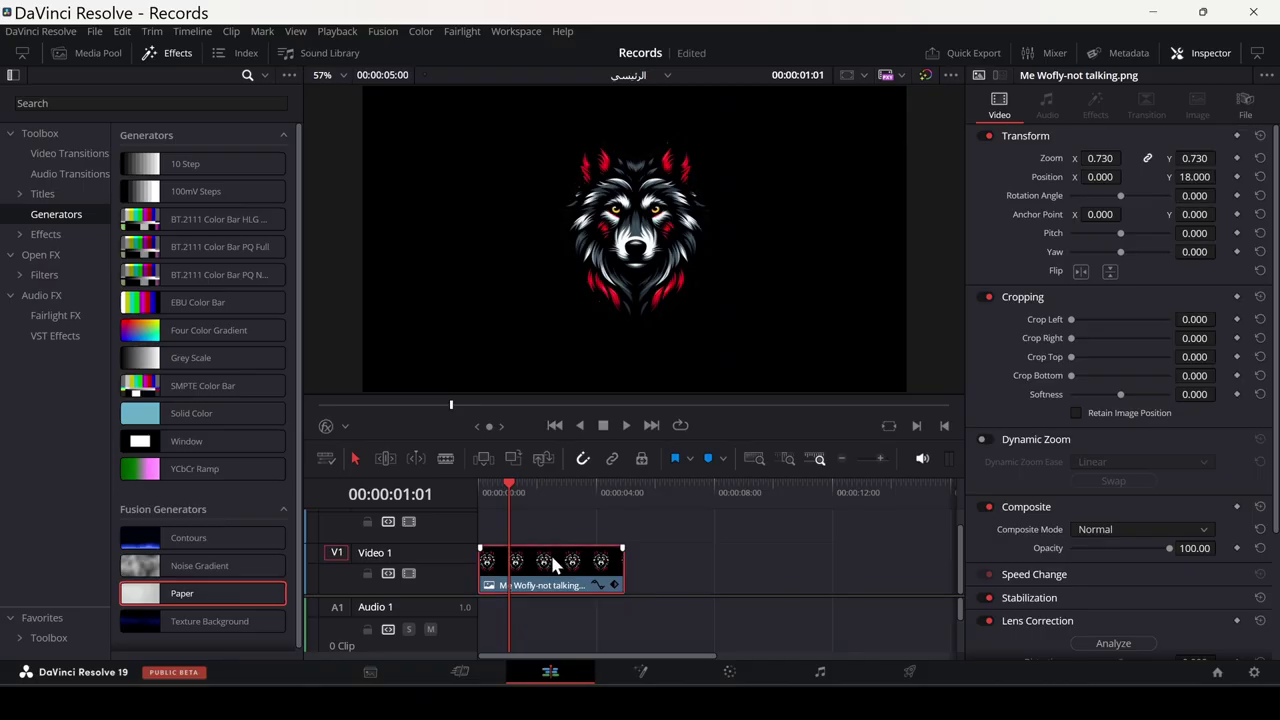
Put the Paper generator beneath the wolf image and apply the Paper Edge effect to the wolf
{"action": "left_click_drag", "start_coordinate": [612, 578], "coordinate": [543, 550]}
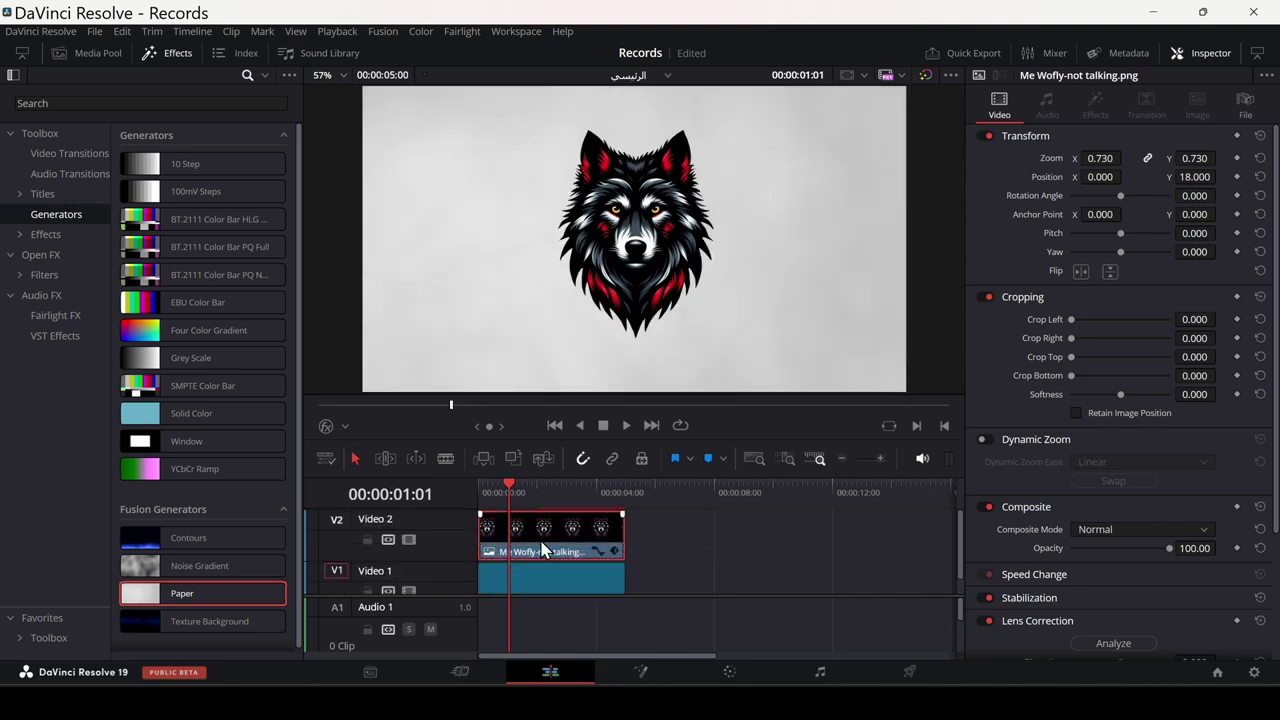
{"action": "left_click", "coordinate": [60, 238]}
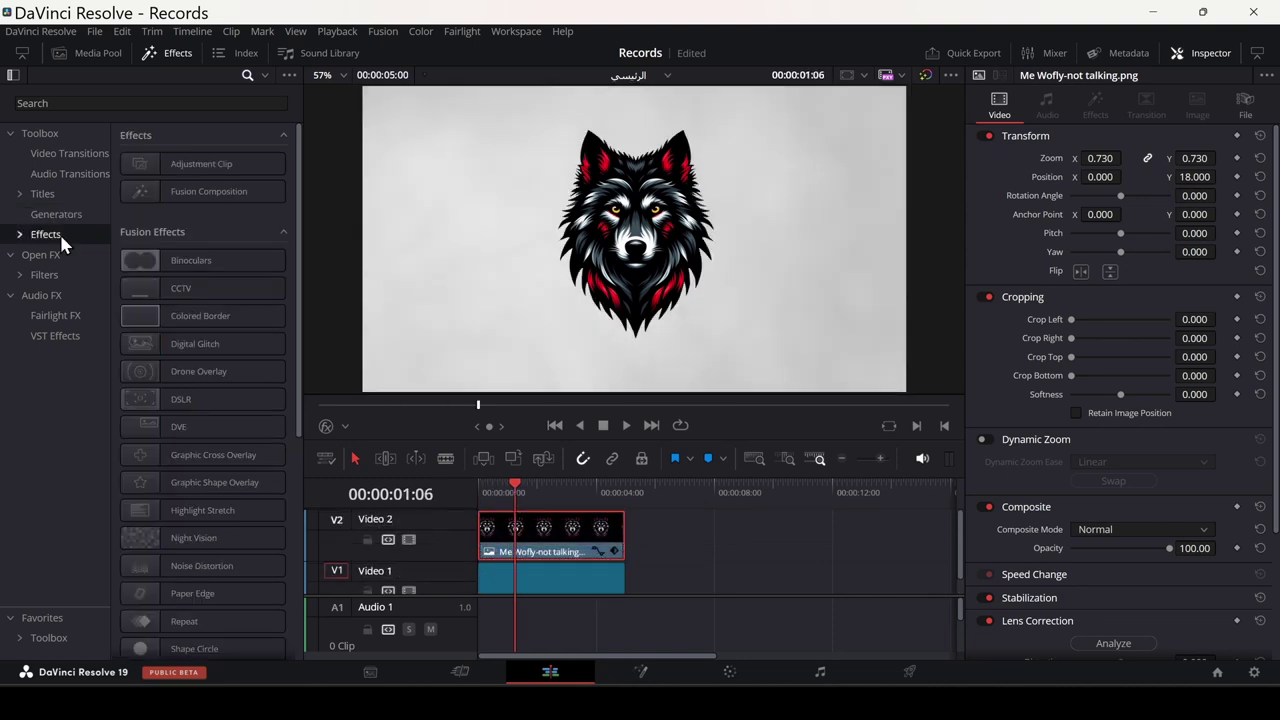
{"action": "left_click", "coordinate": [162, 108]}
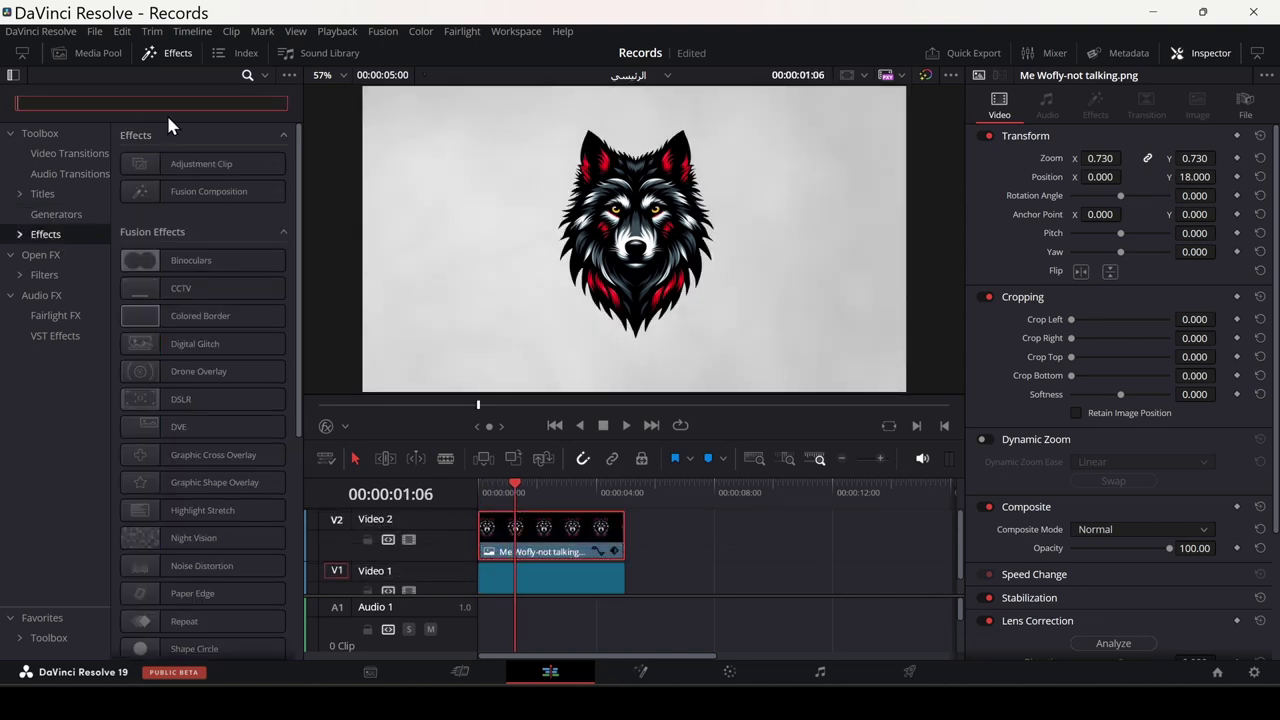
{"action": "type", "text": "paper"}
{"action": "mouse_move", "coordinate": [157, 162]}
{"action": "left_mouse_down"}
{"action": "mouse_move", "coordinate": [455, 353]}
{"action": "mouse_move", "coordinate": [470, 350]}
{"action": "left_mouse_up"}
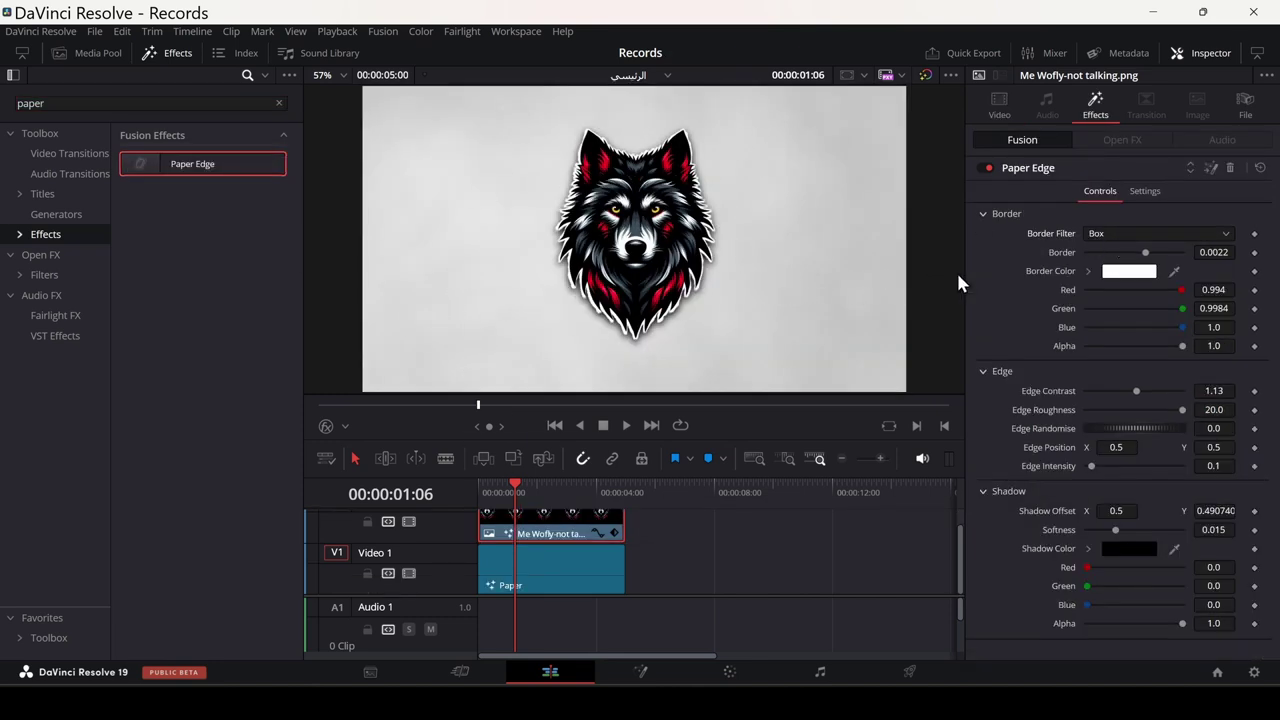
Set the Paper Edge border filter to Gaussian, edge contrast 1.51 and roughness about 19
{"action": "left_click", "coordinate": [1111, 232]}
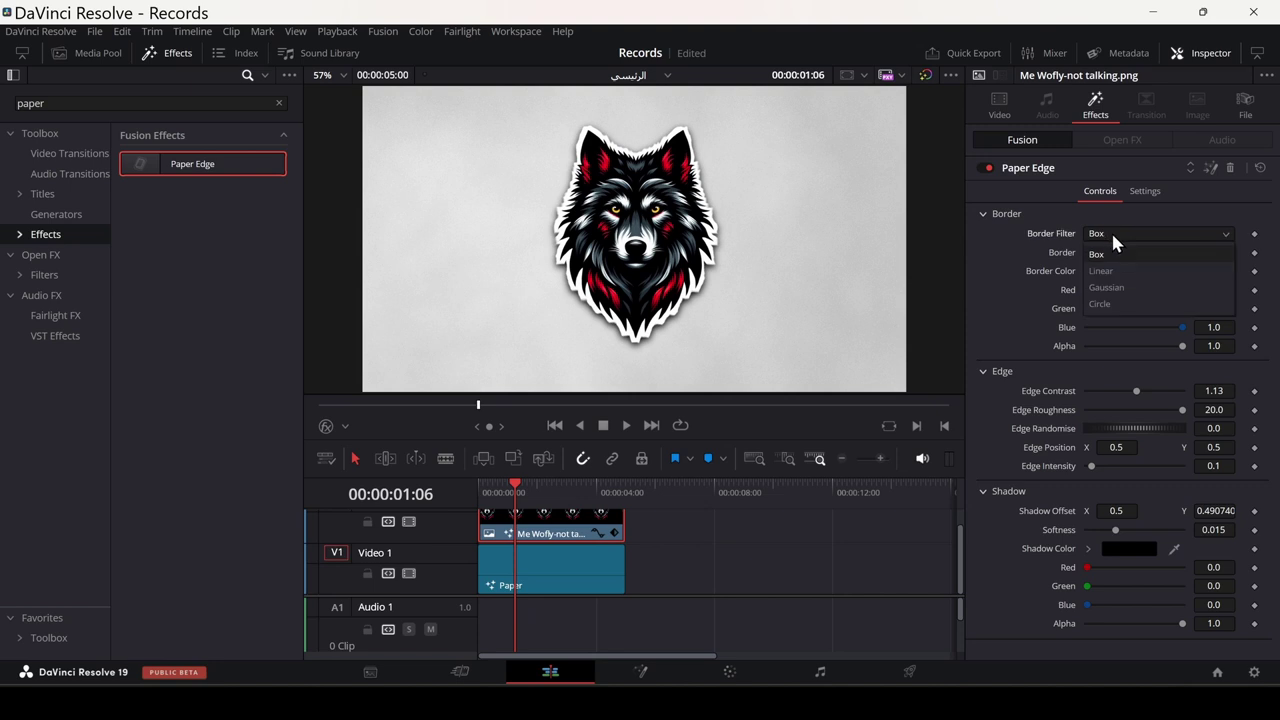
{"action": "left_click", "coordinate": [1101, 271]}
{"action": "left_click", "coordinate": [1110, 240]}
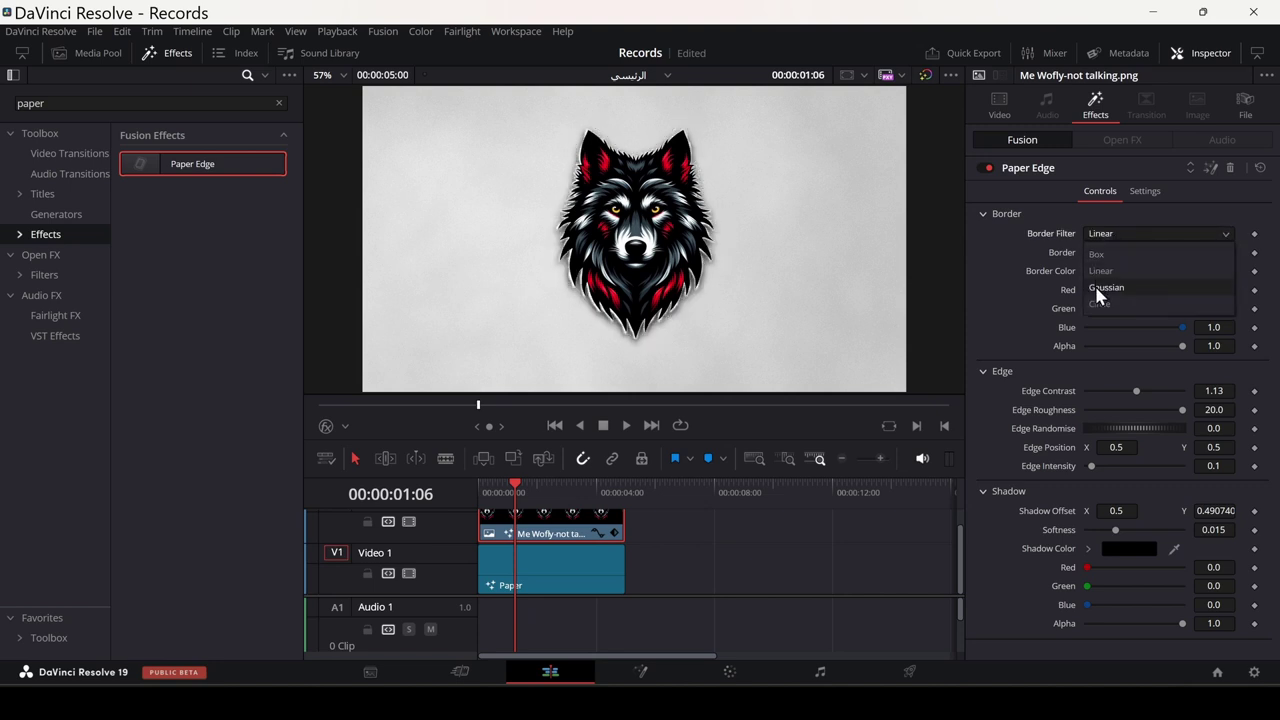
{"action": "left_click", "coordinate": [1110, 289]}
{"action": "mouse_move", "coordinate": [1135, 391]}
{"action": "left_mouse_down"}
{"action": "mouse_move", "coordinate": [1091, 410]}
{"action": "mouse_move", "coordinate": [1176, 410]}
{"action": "left_mouse_up"}
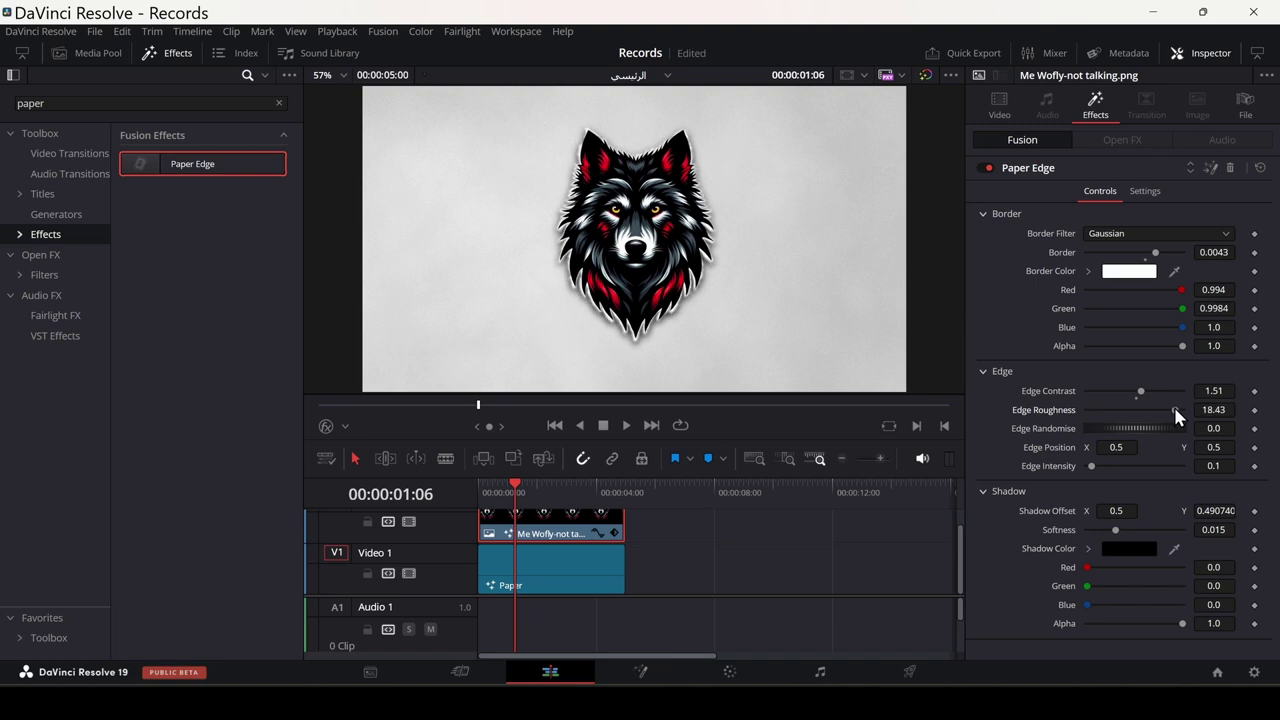
{"action": "mouse_move", "coordinate": [1115, 530]}
{"action": "left_mouse_down"}
{"action": "mouse_move", "coordinate": [1156, 530]}
{"action": "mouse_move", "coordinate": [1120, 530]}
{"action": "left_mouse_up"}
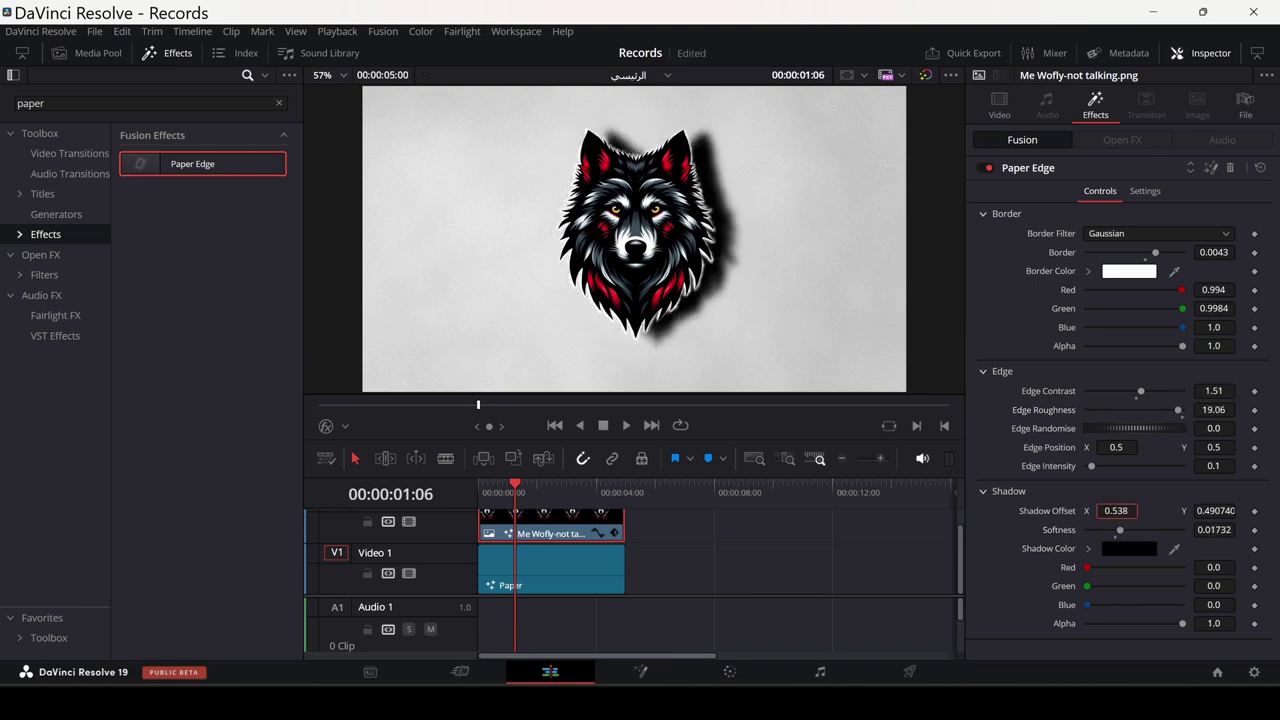
Set the Paper Edge shadow colour to purple
{"action": "left_click", "coordinate": [1118, 550]}
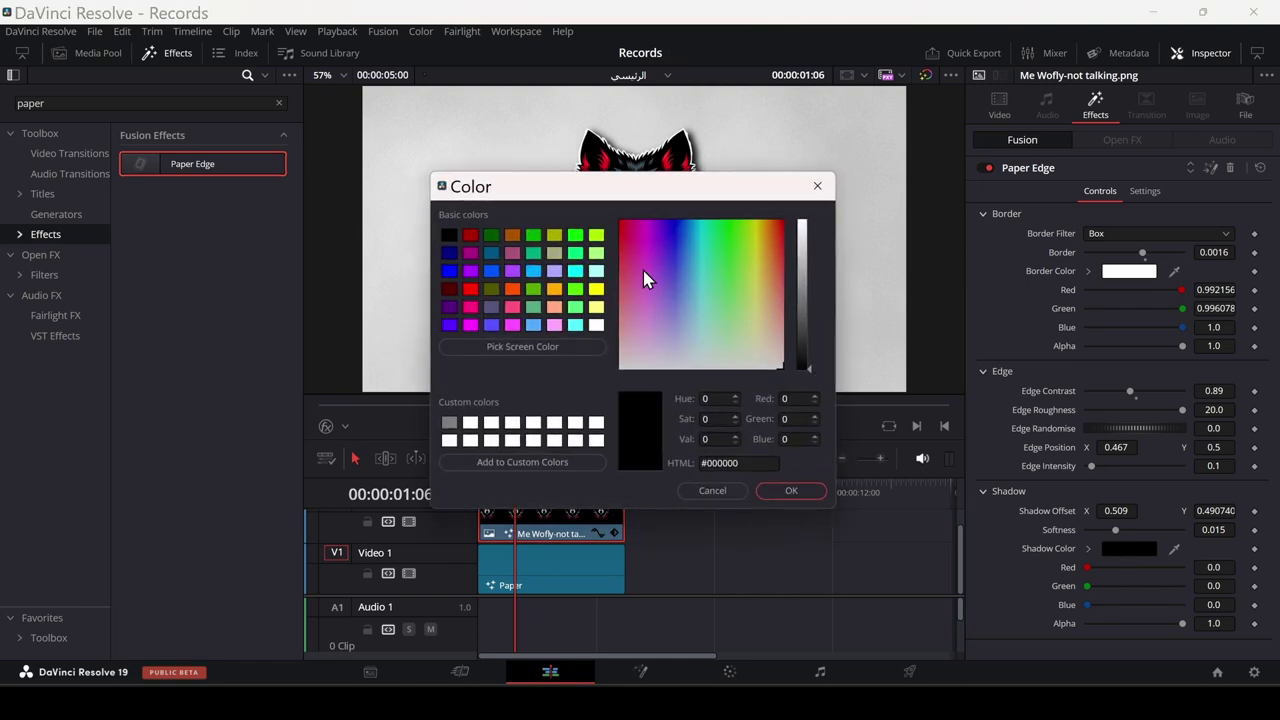
{"action": "left_click", "coordinate": [648, 238]}
{"action": "left_click", "coordinate": [804, 269]}
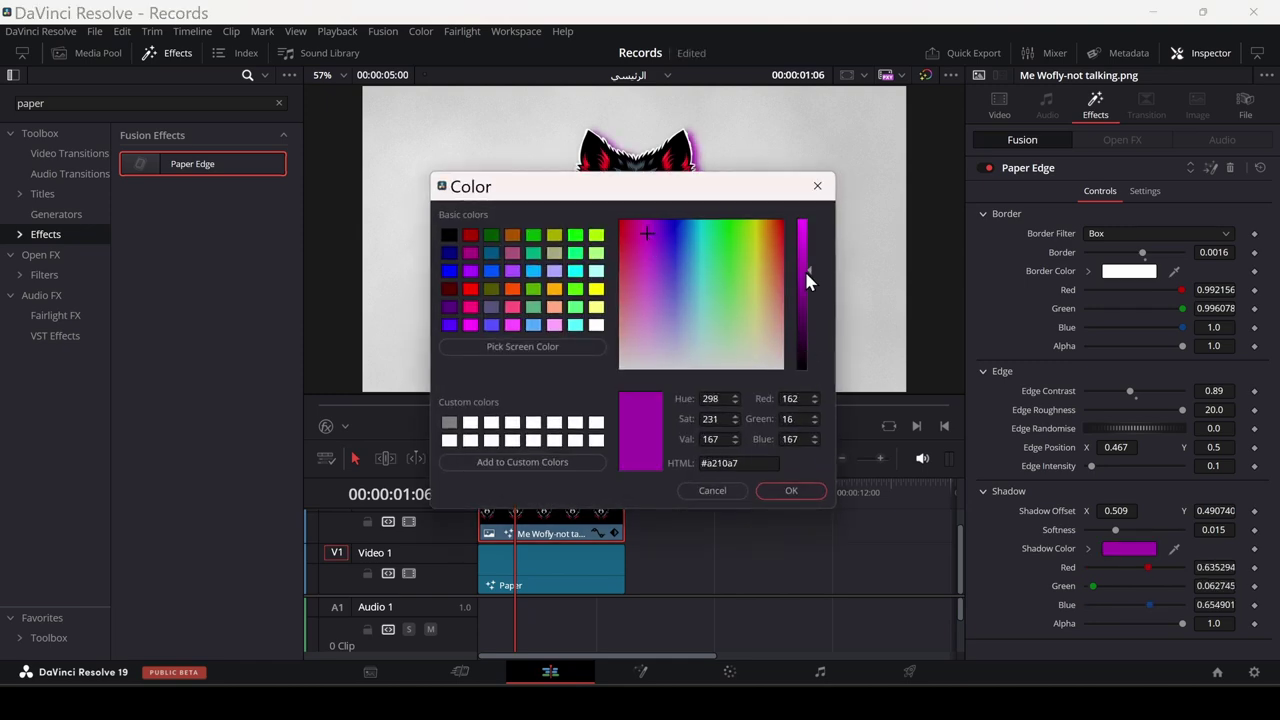
{"action": "left_click", "coordinate": [799, 491]}
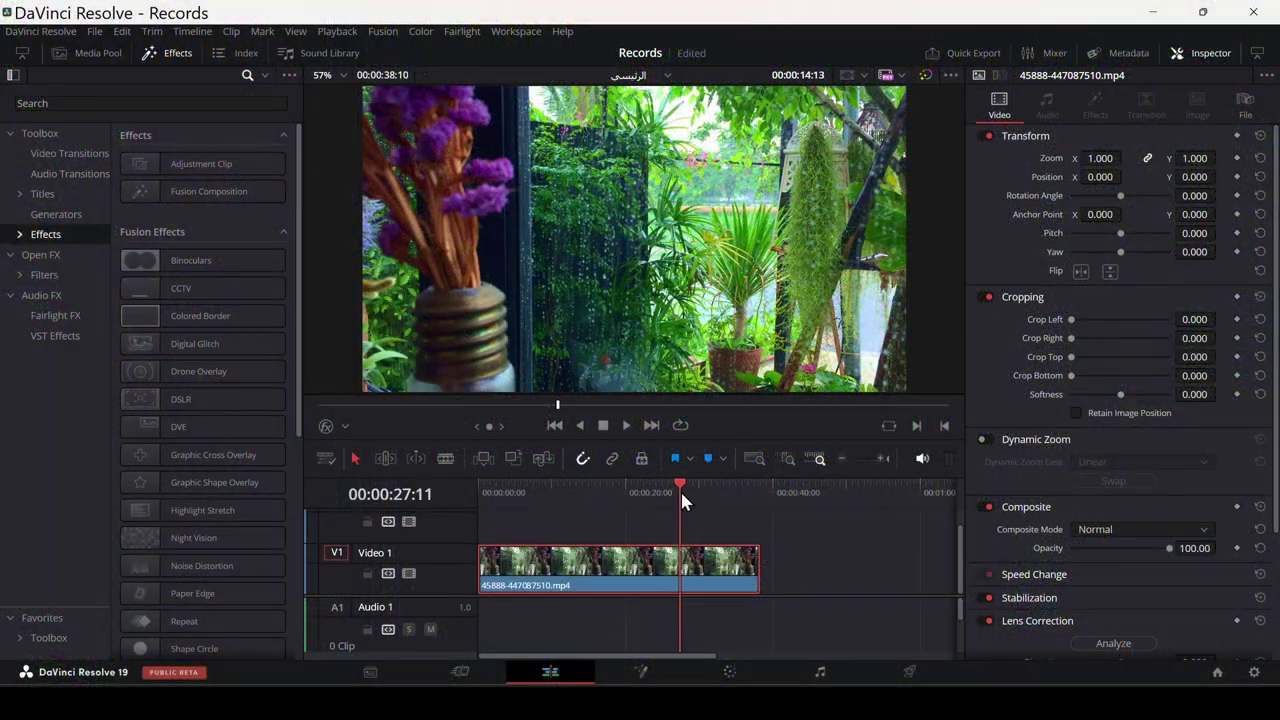
Play the garden clip and split it at the playhead with Ctrl+B
{"action": "left_click_drag", "start_coordinate": [682, 494], "coordinate": [506, 498]}
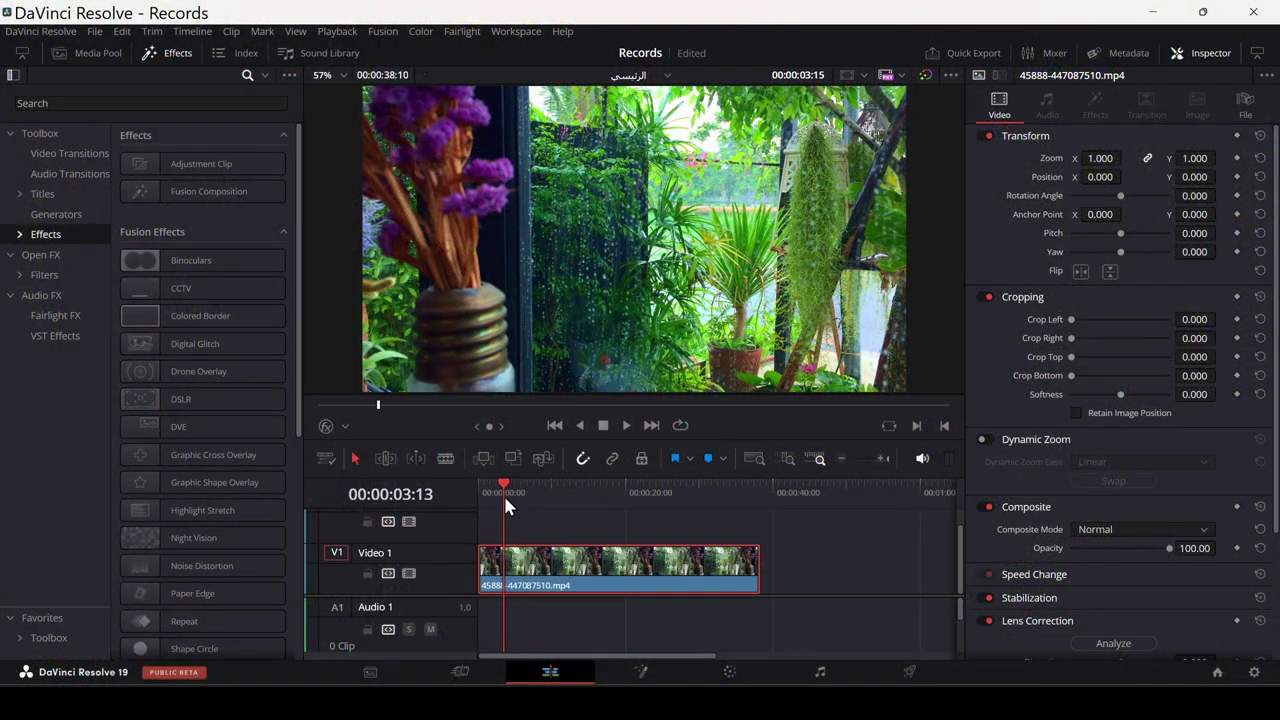
{"action": "key", "text": "space"}
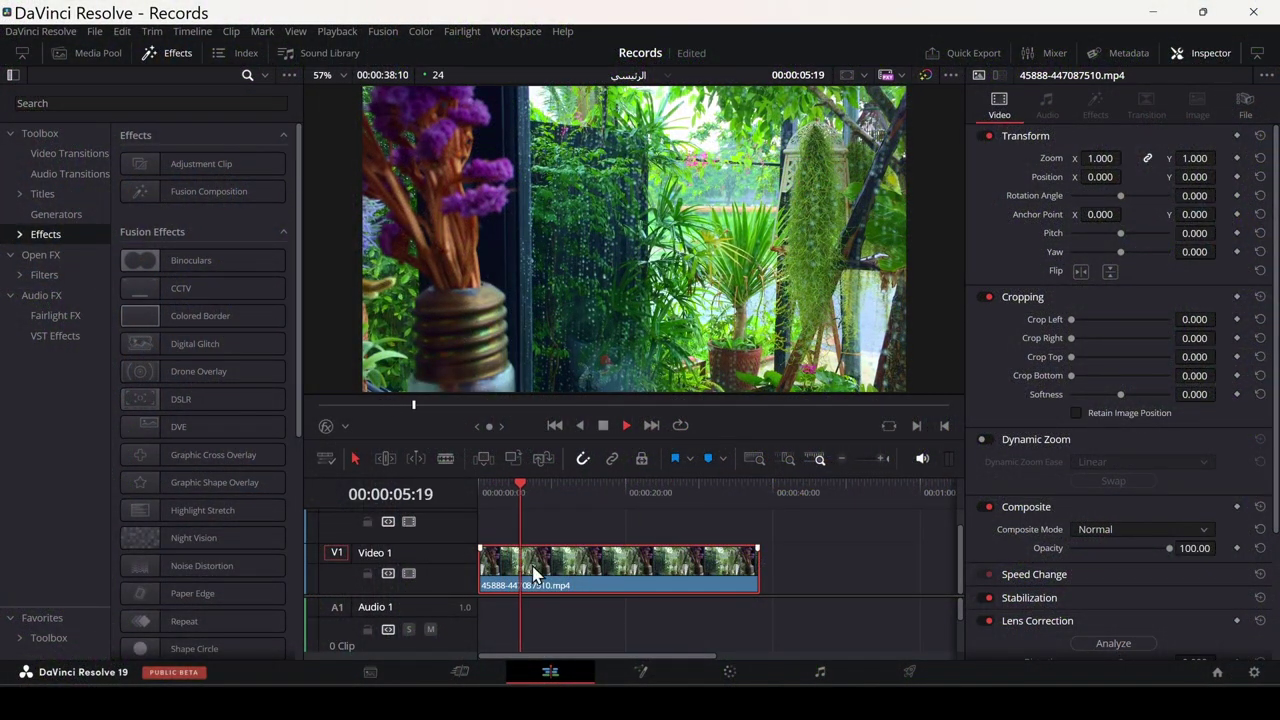
{"action": "left_click", "coordinate": [648, 583]}
{"action": "key", "text": "space"}
{"action": "mouse_move", "coordinate": [527, 490]}
{"action": "left_mouse_down"}
{"action": "mouse_move", "coordinate": [607, 492]}
{"action": "mouse_move", "coordinate": [556, 507]}
{"action": "left_mouse_up"}
{"action": "key", "text": "ctrl+b"}
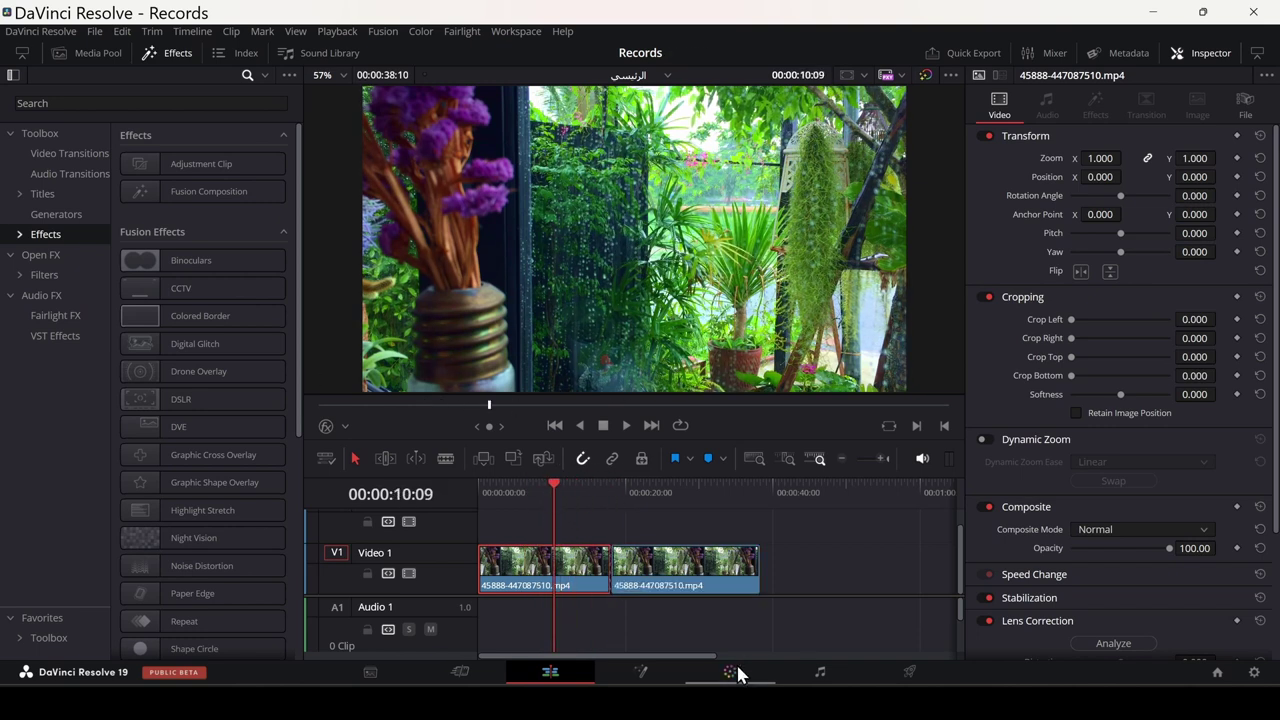
Reset the garden clip's colour adjustments on the Color page and return to Edit
{"action": "left_click", "coordinate": [733, 673]}
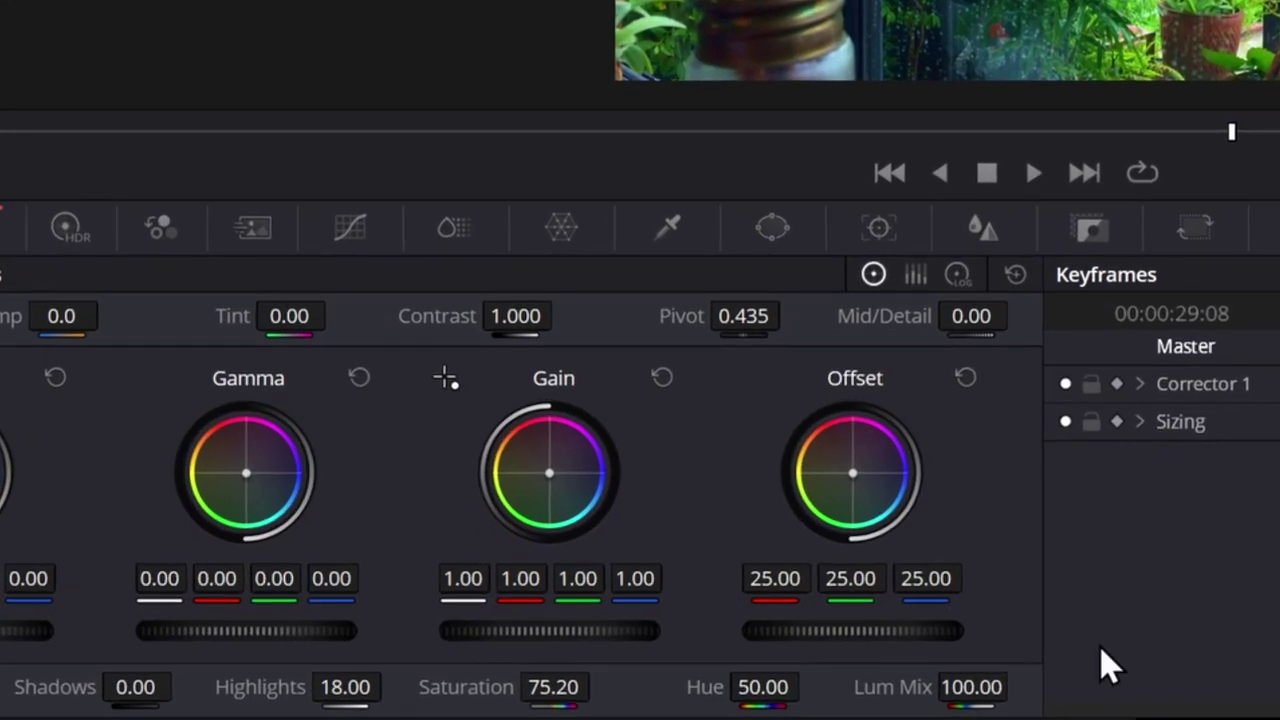
{"action": "left_click", "coordinate": [1015, 276]}
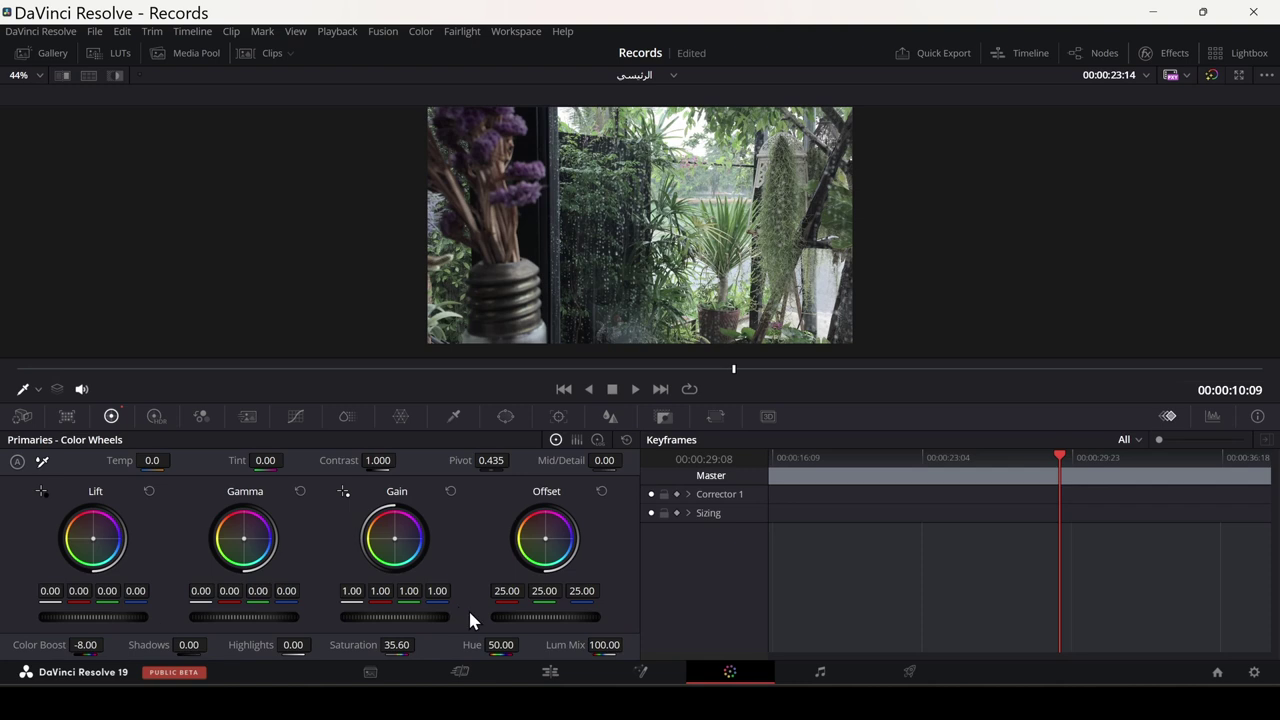
{"action": "left_click", "coordinate": [550, 672]}
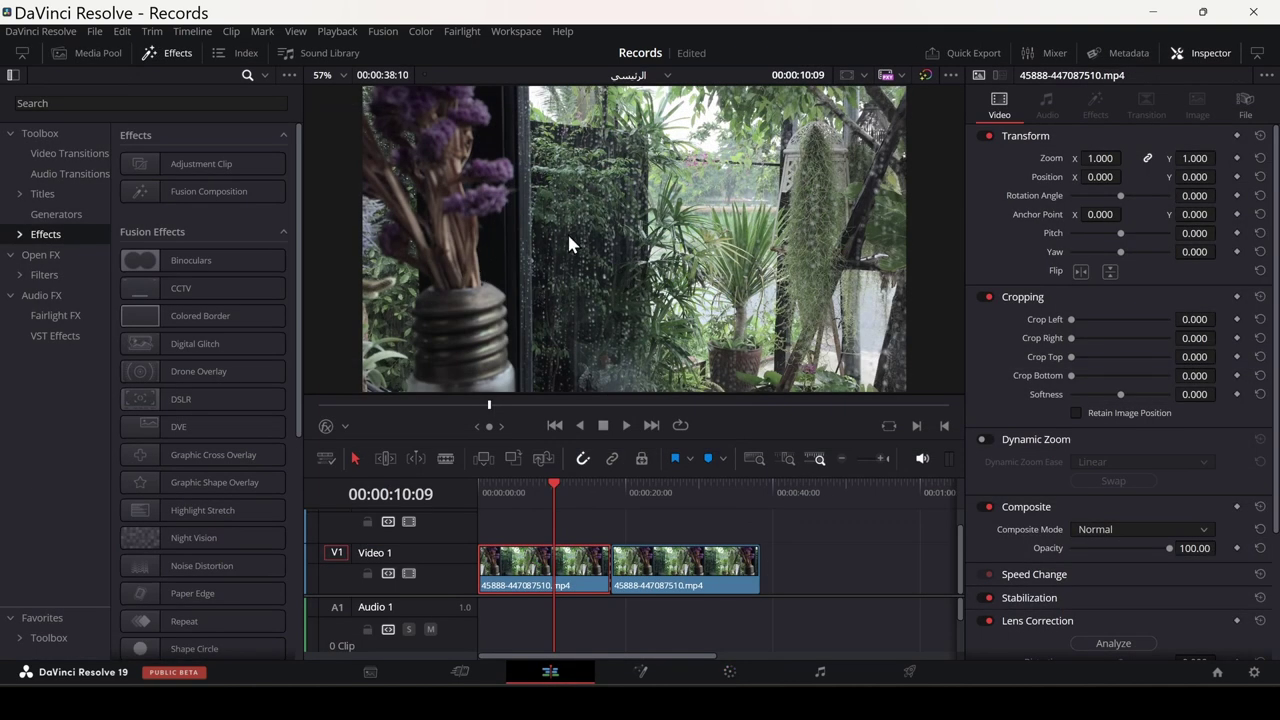
Place the Edge Wipe transition on the cut and jump the playhead to its start
{"action": "type", "text": "wipe"}
{"action": "left_click_drag", "start_coordinate": [154, 248], "coordinate": [601, 567]}
{"action": "scroll", "coordinate": [621, 494], "scroll_direction": "up", "scroll_amount": 3}
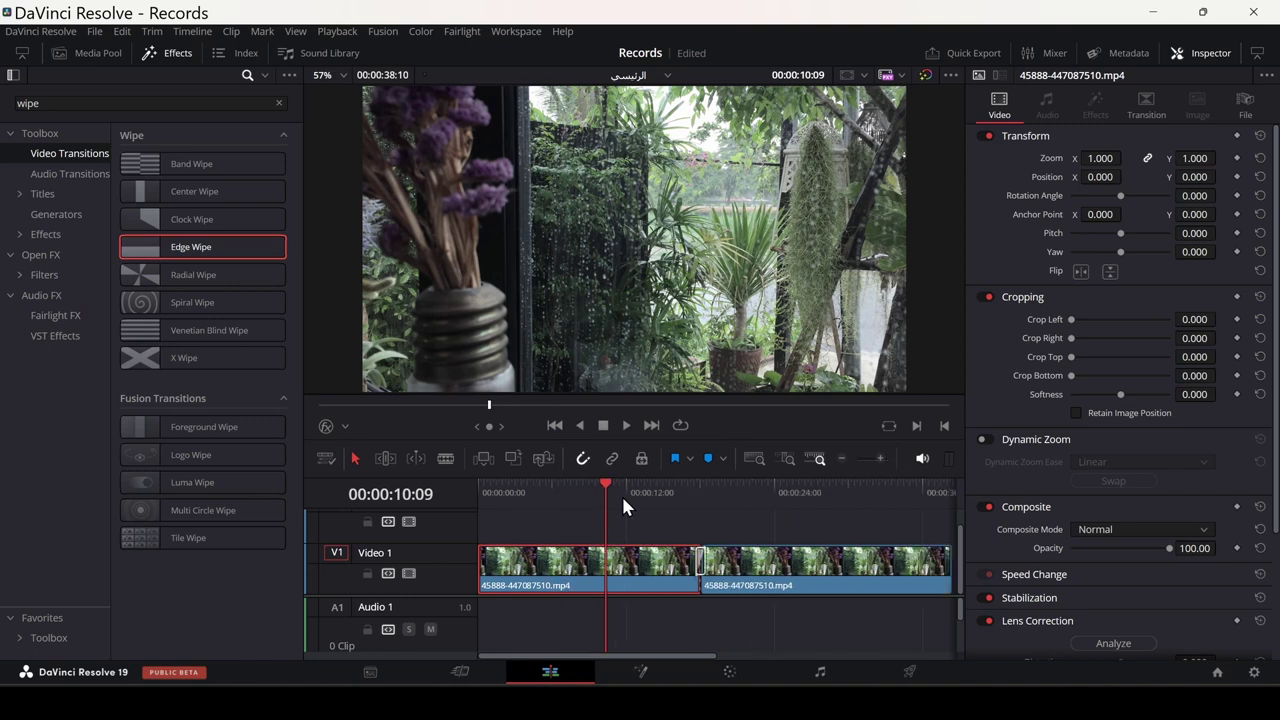
{"action": "scroll", "coordinate": [706, 524], "scroll_direction": "up", "scroll_amount": 2}
{"action": "scroll", "coordinate": [577, 523], "scroll_direction": "right", "scroll_amount": 3}
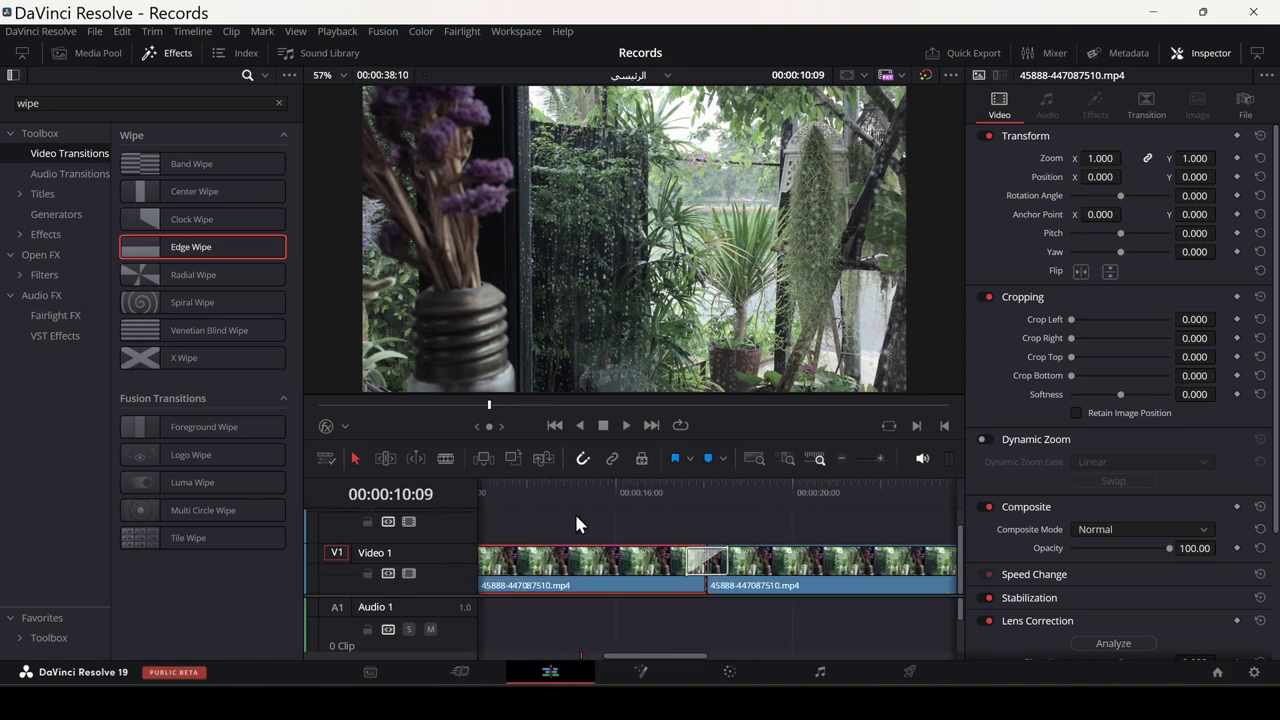
{"action": "left_click", "coordinate": [695, 566]}
{"action": "key", "text": "]"}
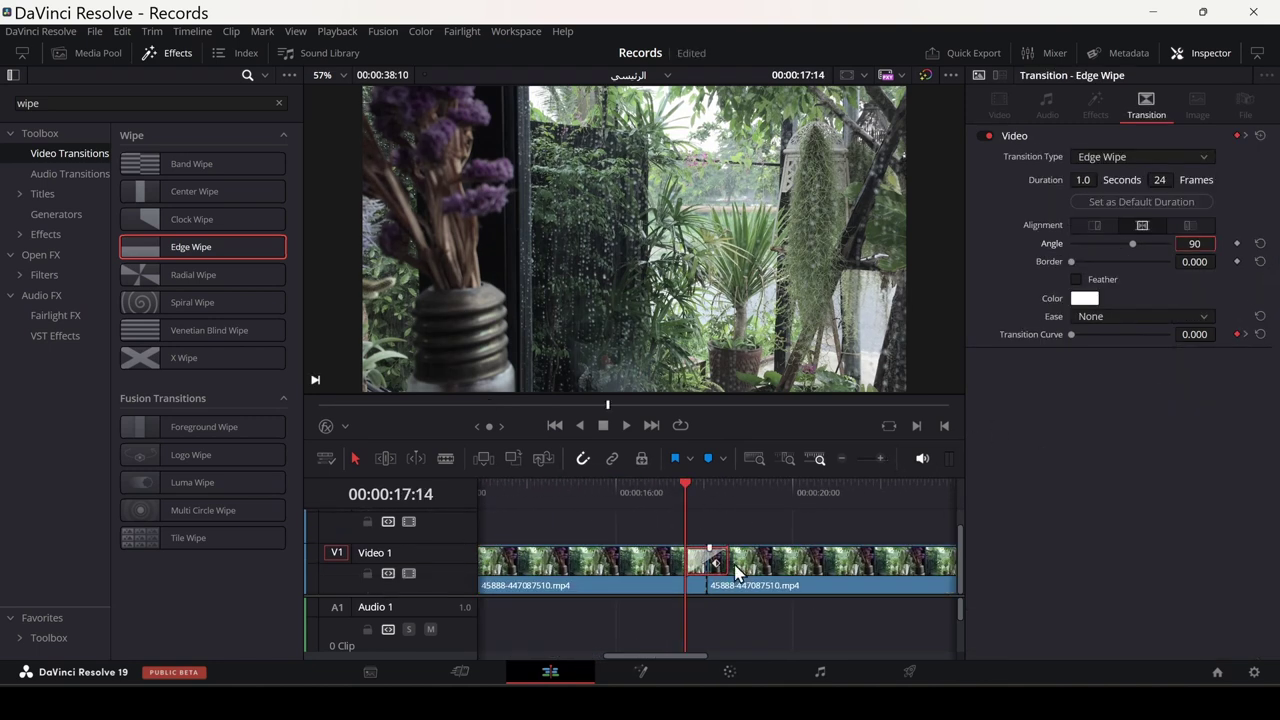
Play back the Edge Wipe transition from just before it
{"action": "scroll", "coordinate": [702, 530], "scroll_direction": "up", "scroll_amount": 1}
{"action": "scroll", "coordinate": [702, 530], "scroll_direction": "up", "scroll_amount": 1}
{"action": "scroll", "coordinate": [723, 543], "scroll_direction": "up", "scroll_amount": 1}
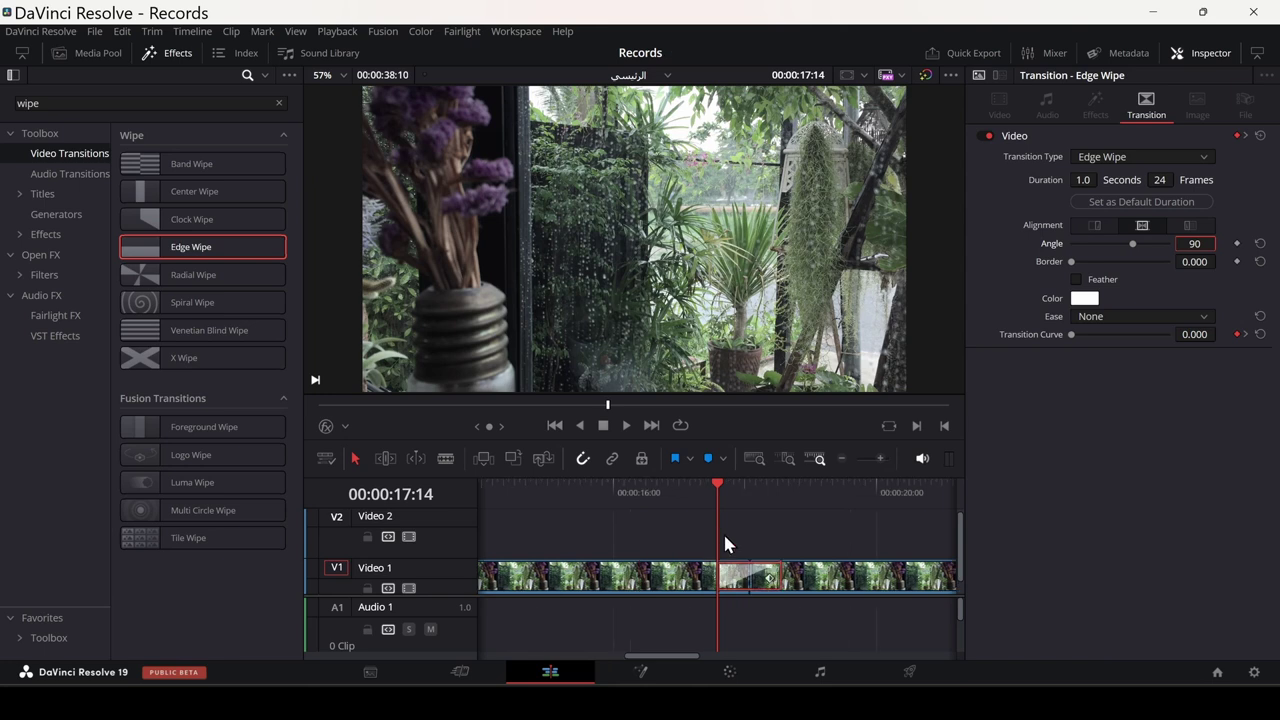
{"action": "left_click", "coordinate": [696, 494]}
{"action": "key", "text": "space"}
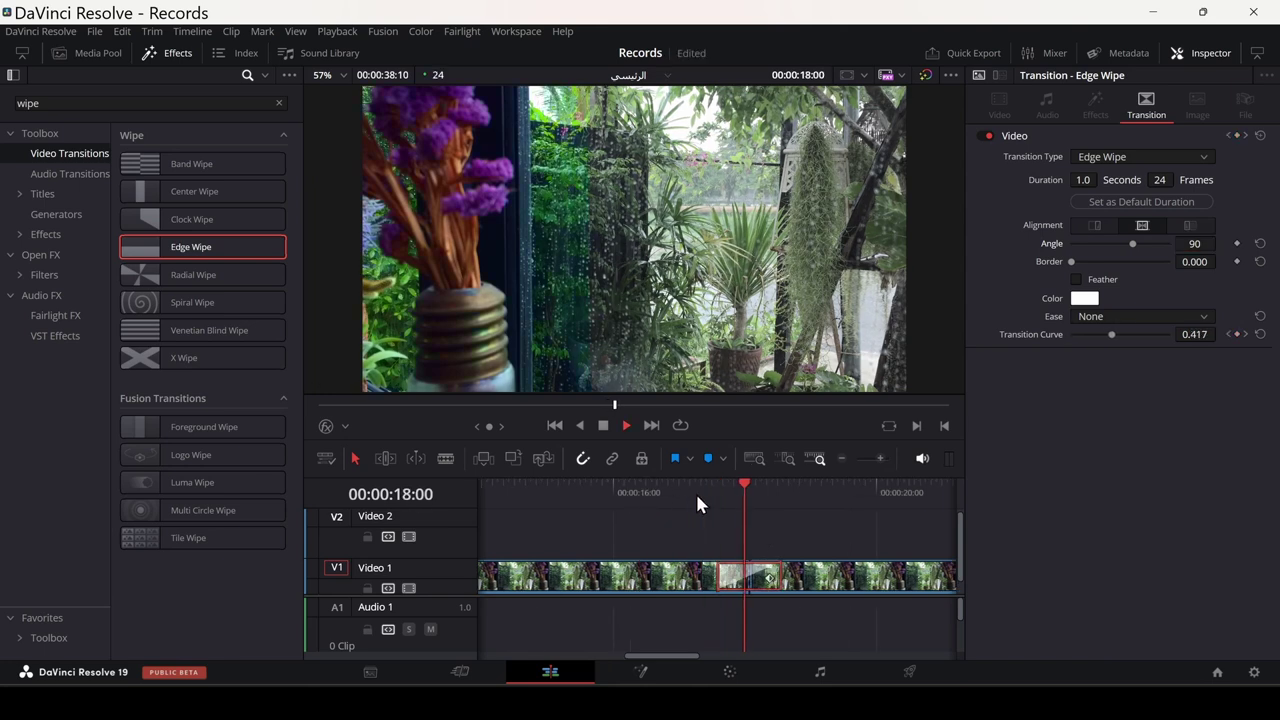
{"action": "left_click", "coordinate": [716, 481]}
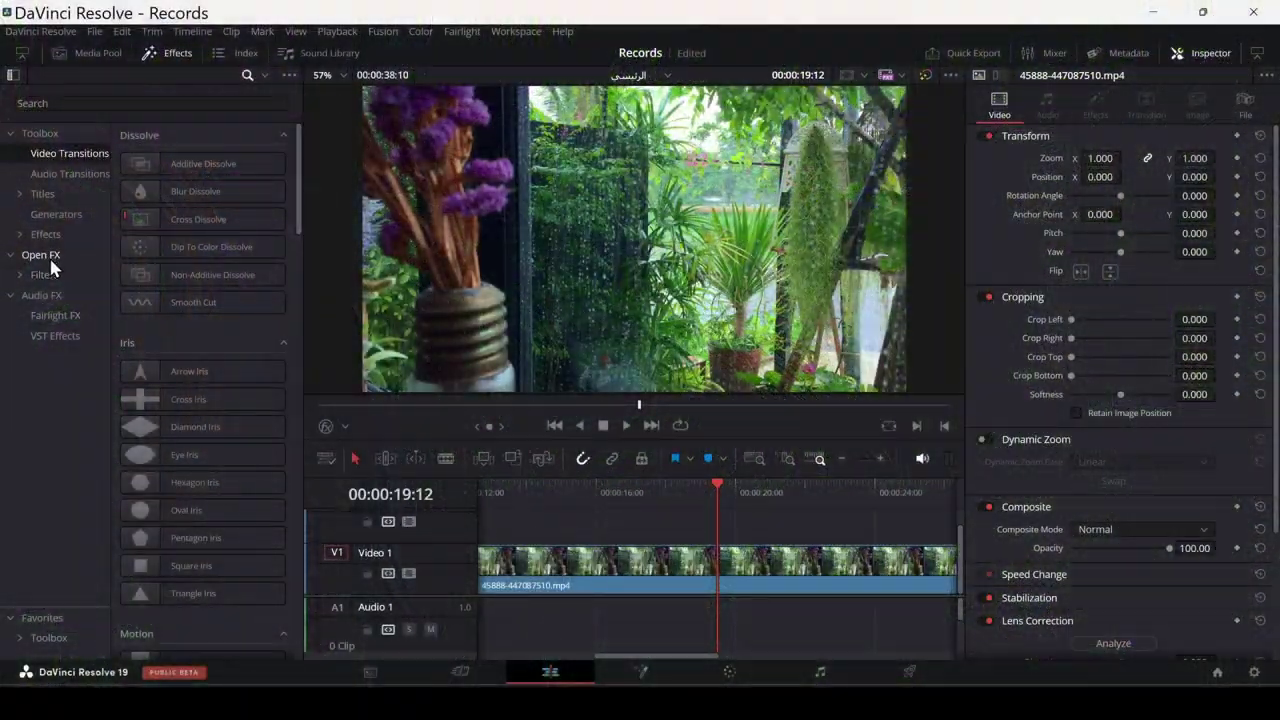
Apply Fast Noise to the garden clip and choose the Mist preset
{"action": "left_click", "coordinate": [108, 101]}
{"action": "type", "text": "fast"}
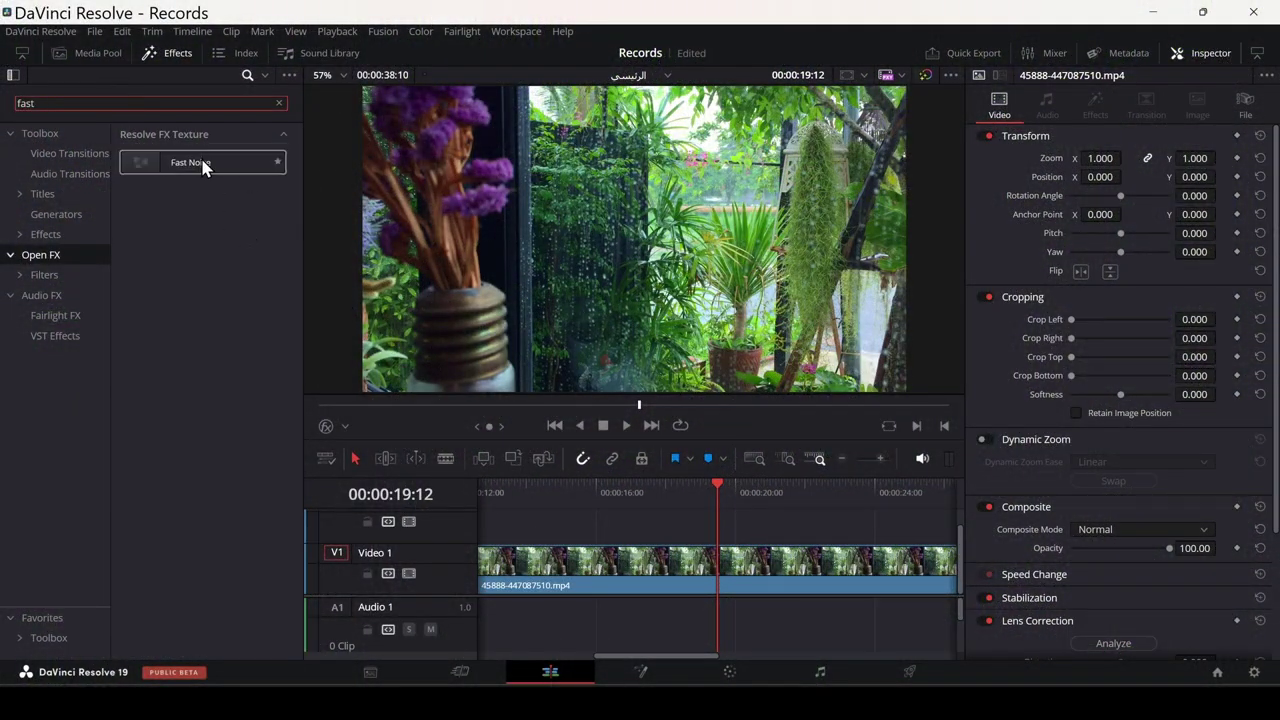
{"action": "left_click_drag", "start_coordinate": [171, 163], "coordinate": [637, 575]}
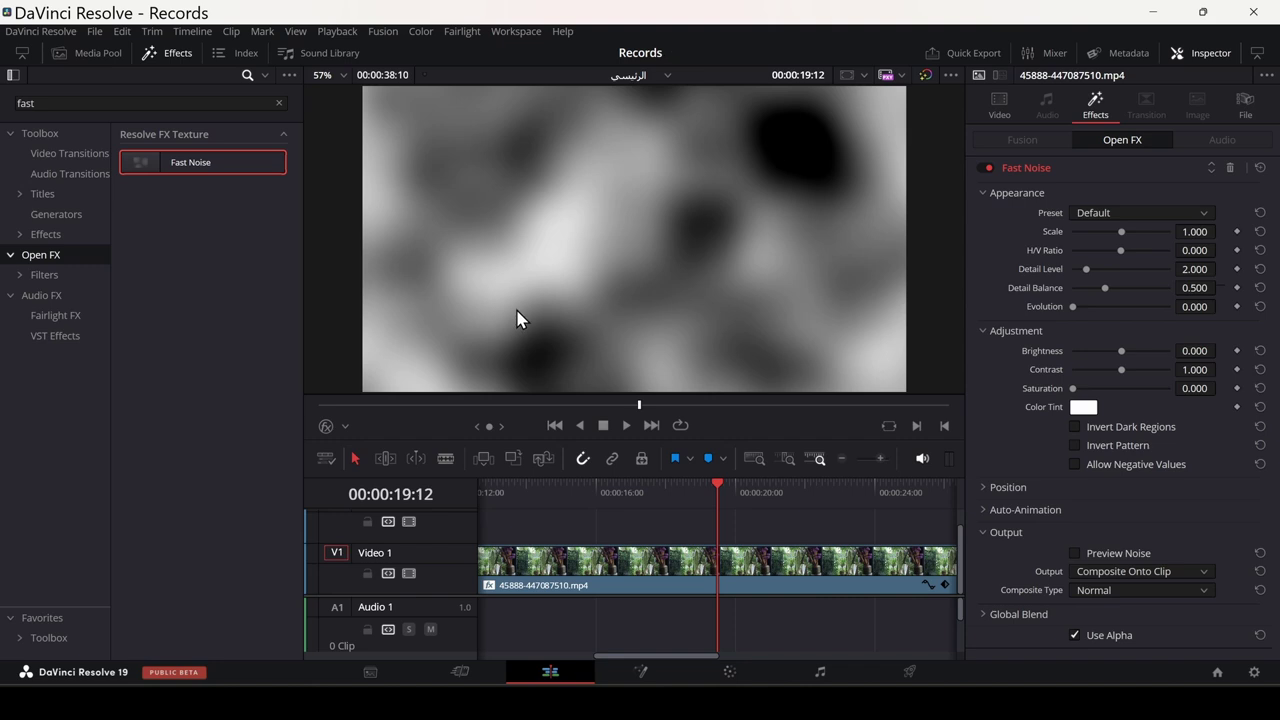
{"action": "left_click", "coordinate": [1133, 214]}
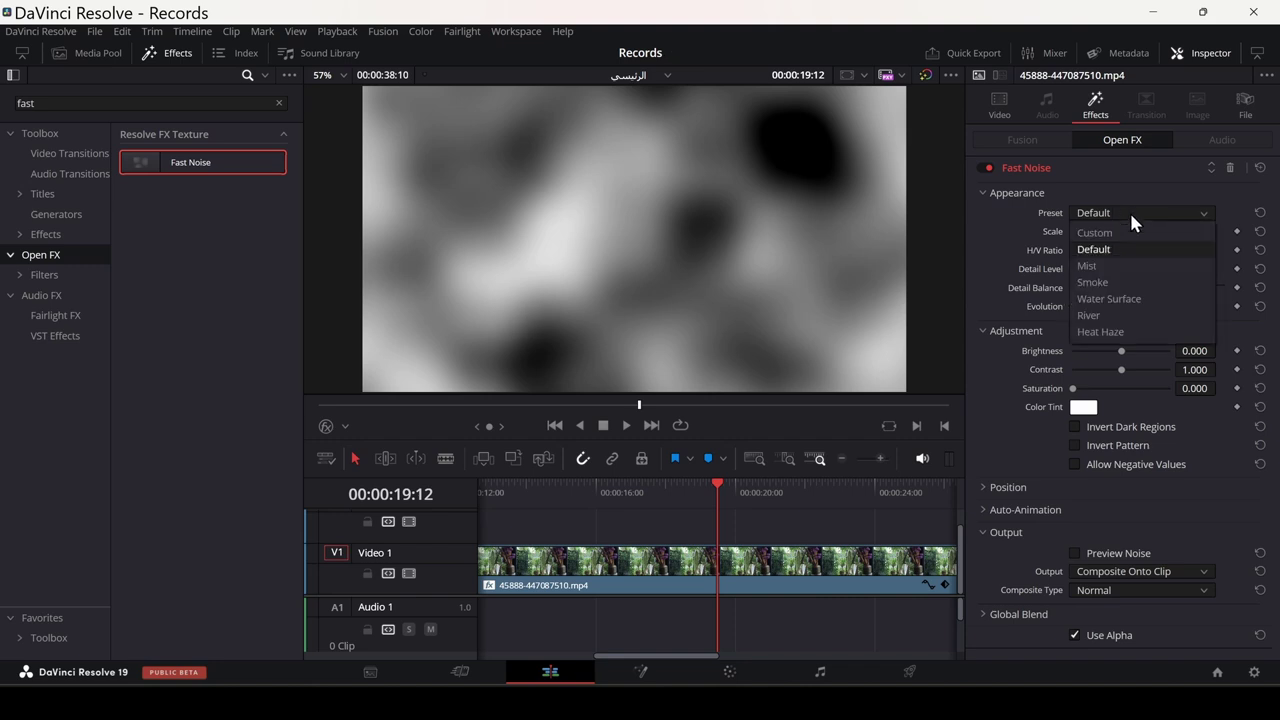
{"action": "left_click", "coordinate": [1106, 266]}
Preview the misty noise, then expand the Position and Auto-Animation settings
{"action": "left_click", "coordinate": [640, 487]}
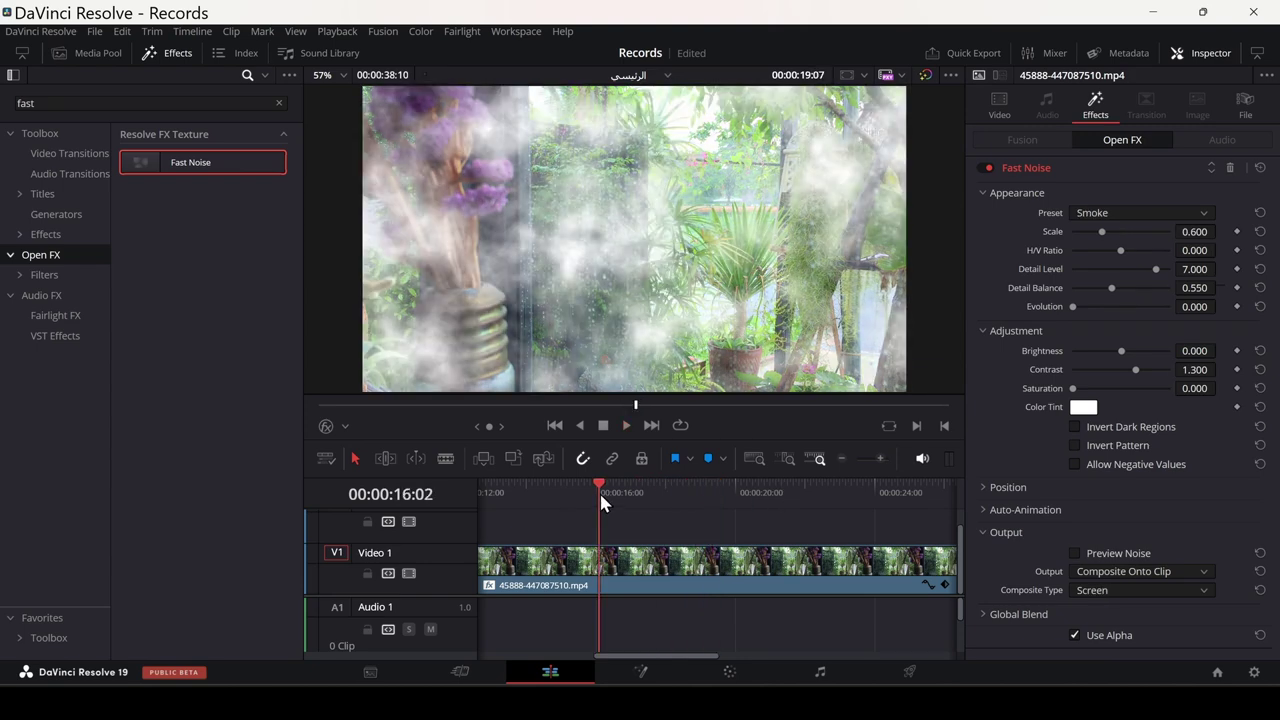
{"action": "key", "text": "space"}
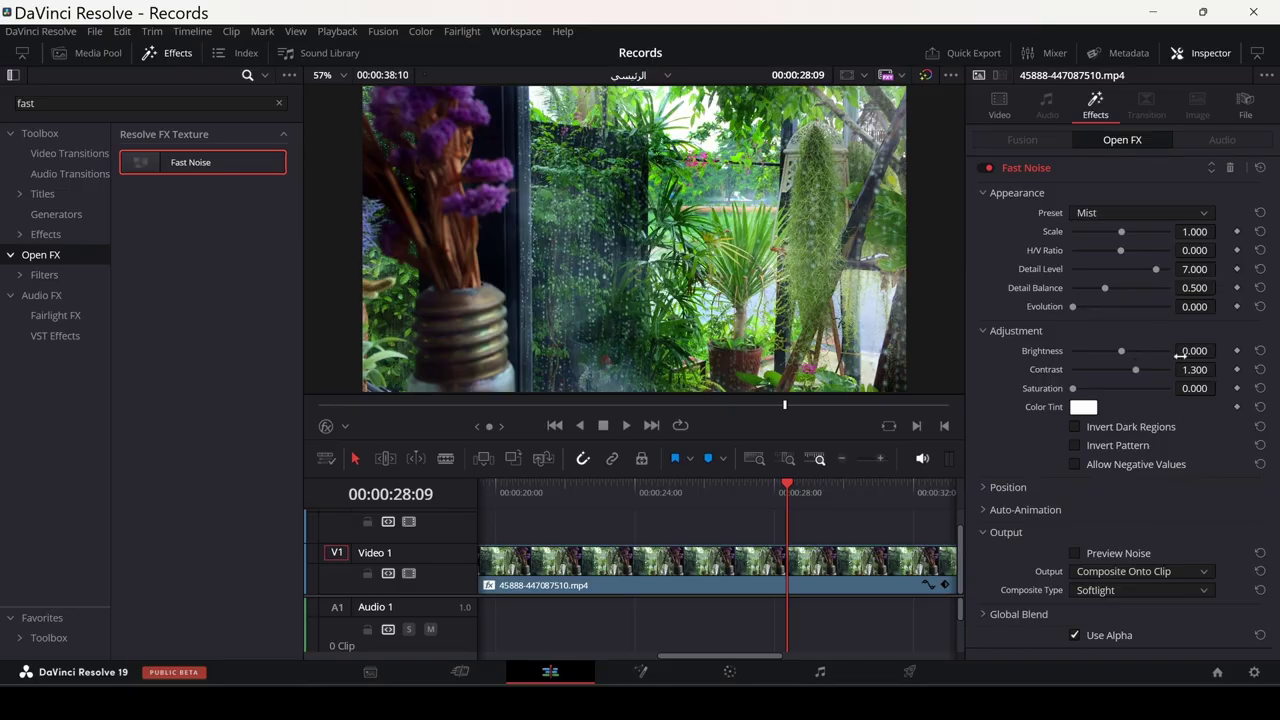
{"action": "left_click", "coordinate": [1008, 487]}
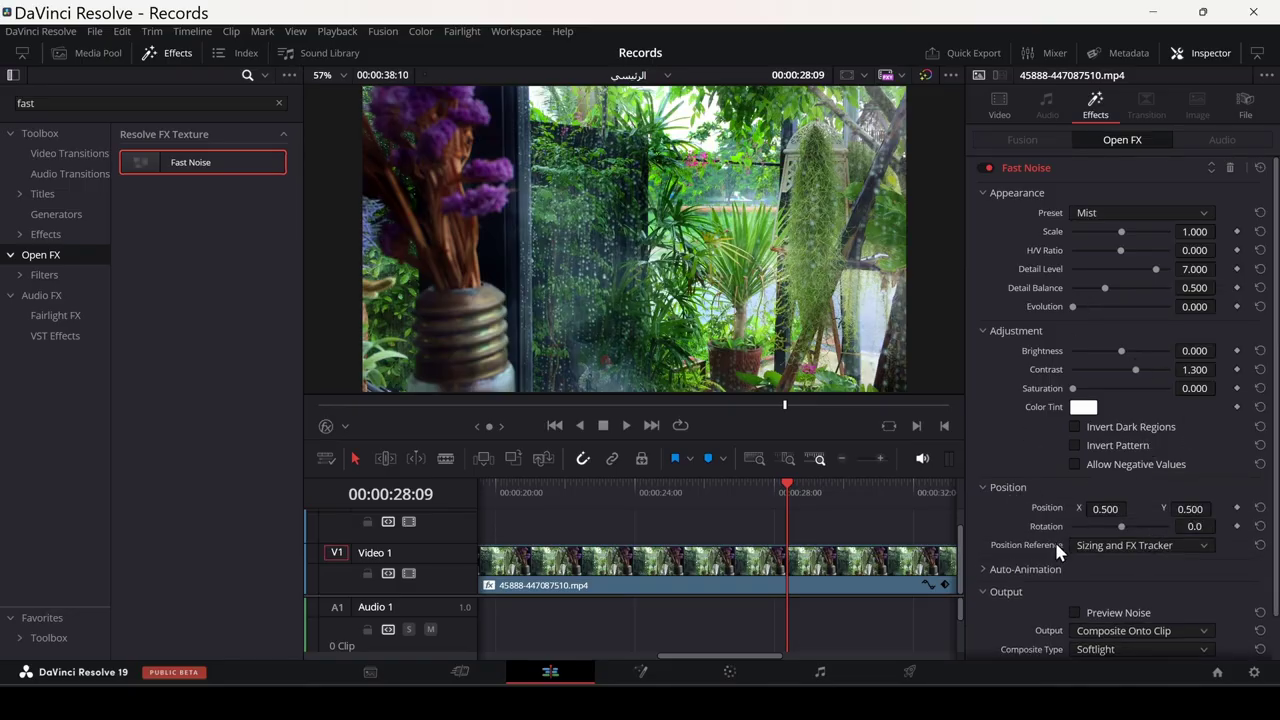
{"action": "left_click", "coordinate": [1040, 569]}
{"action": "scroll", "coordinate": [1135, 556], "scroll_direction": "down", "scroll_amount": 1}
{"action": "scroll", "coordinate": [1097, 405], "scroll_direction": "up", "scroll_amount": 1}
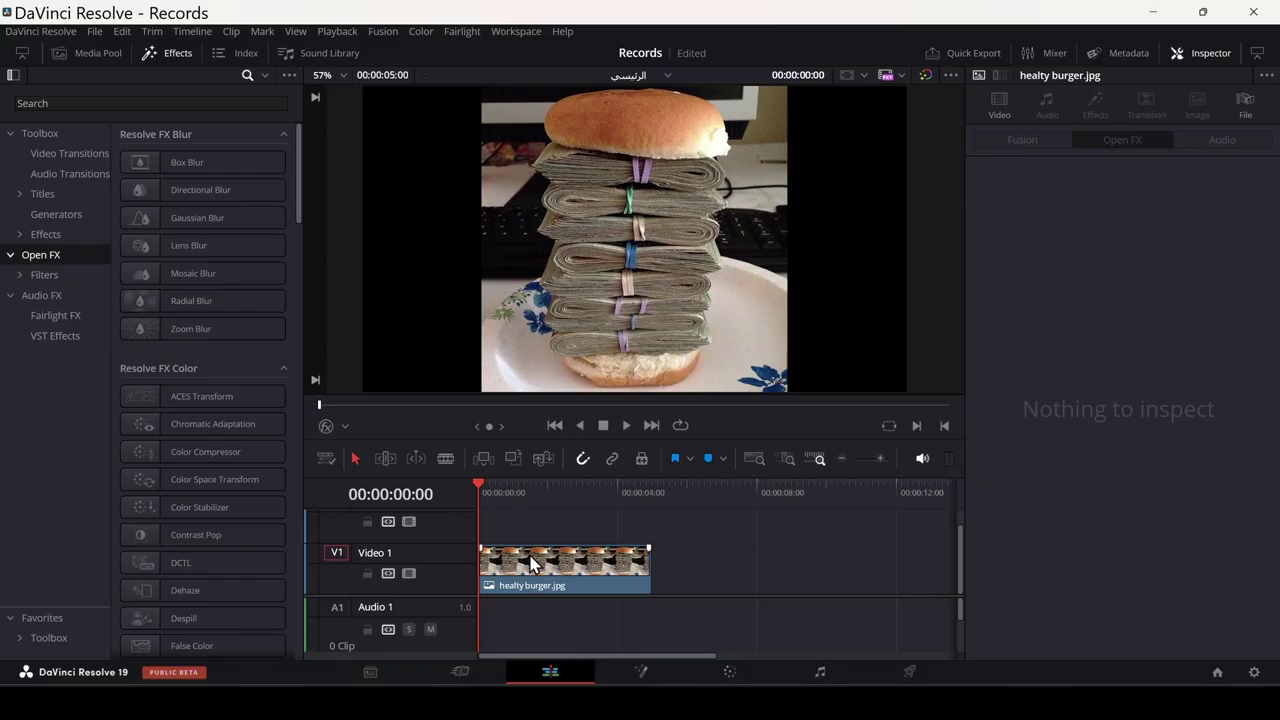
Shrink the burger photo to about 0.66 zoom and move it up to Video 2
{"action": "left_click", "coordinate": [532, 568]}
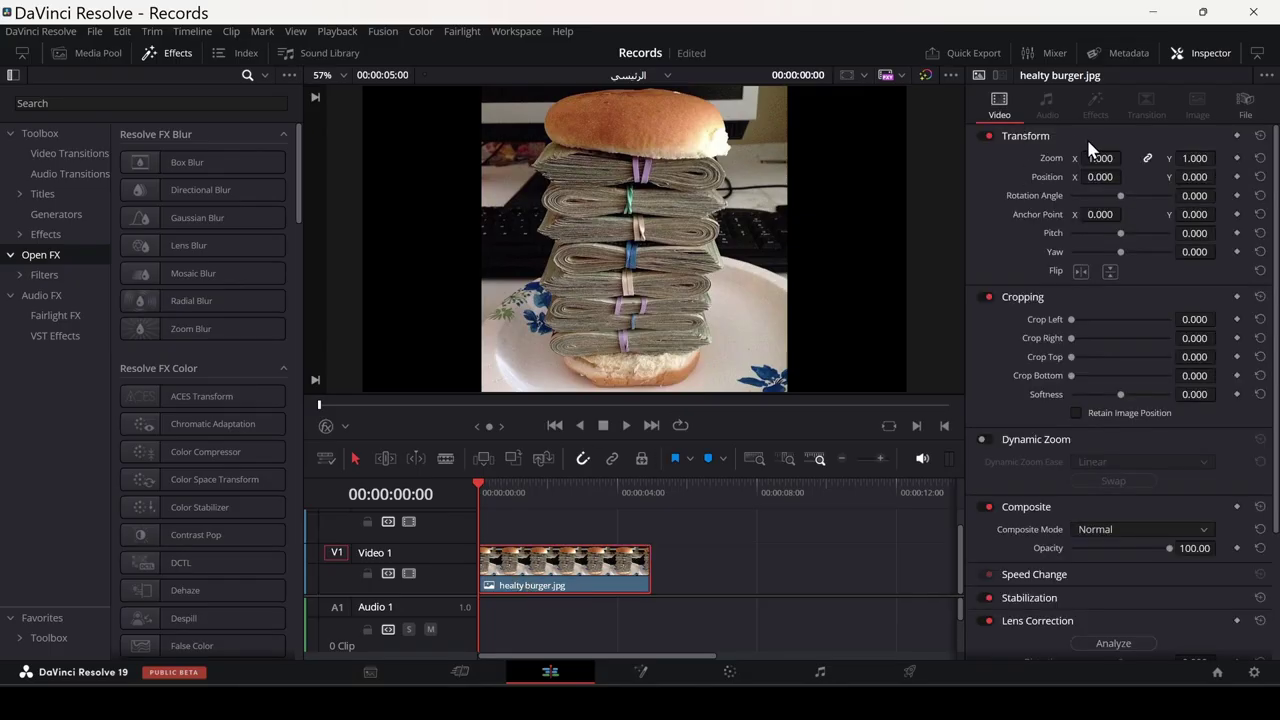
{"action": "left_click_drag", "start_coordinate": [1100, 158], "coordinate": [579, 499]}
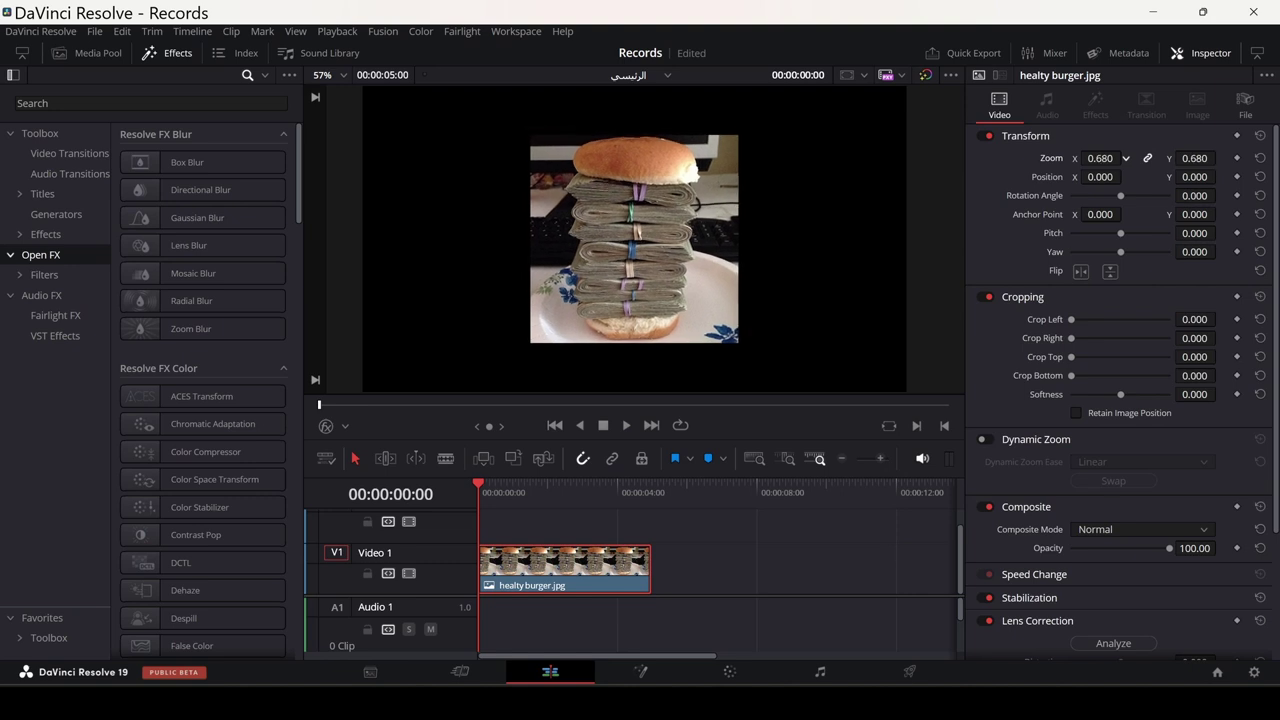
{"action": "left_click_drag", "start_coordinate": [580, 583], "coordinate": [577, 572]}
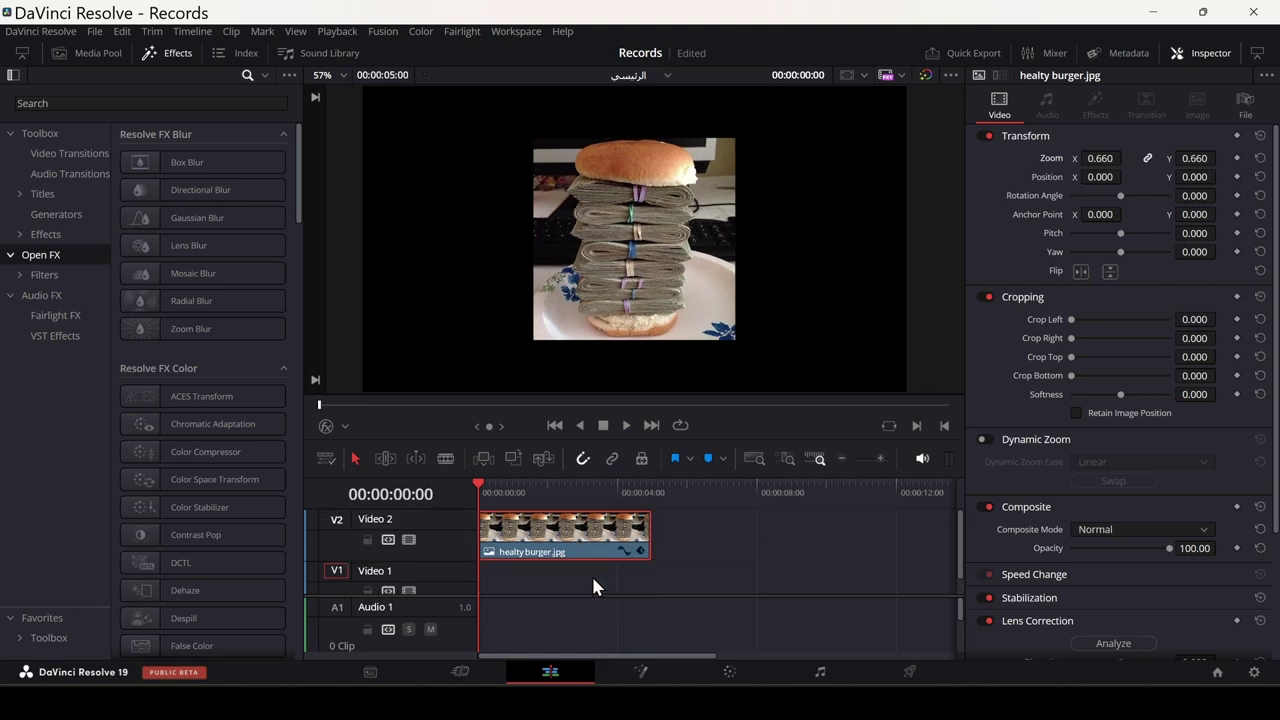
Place a Paper generator on Video 1 under the burger and crop it from the left
{"action": "left_click", "coordinate": [57, 214]}
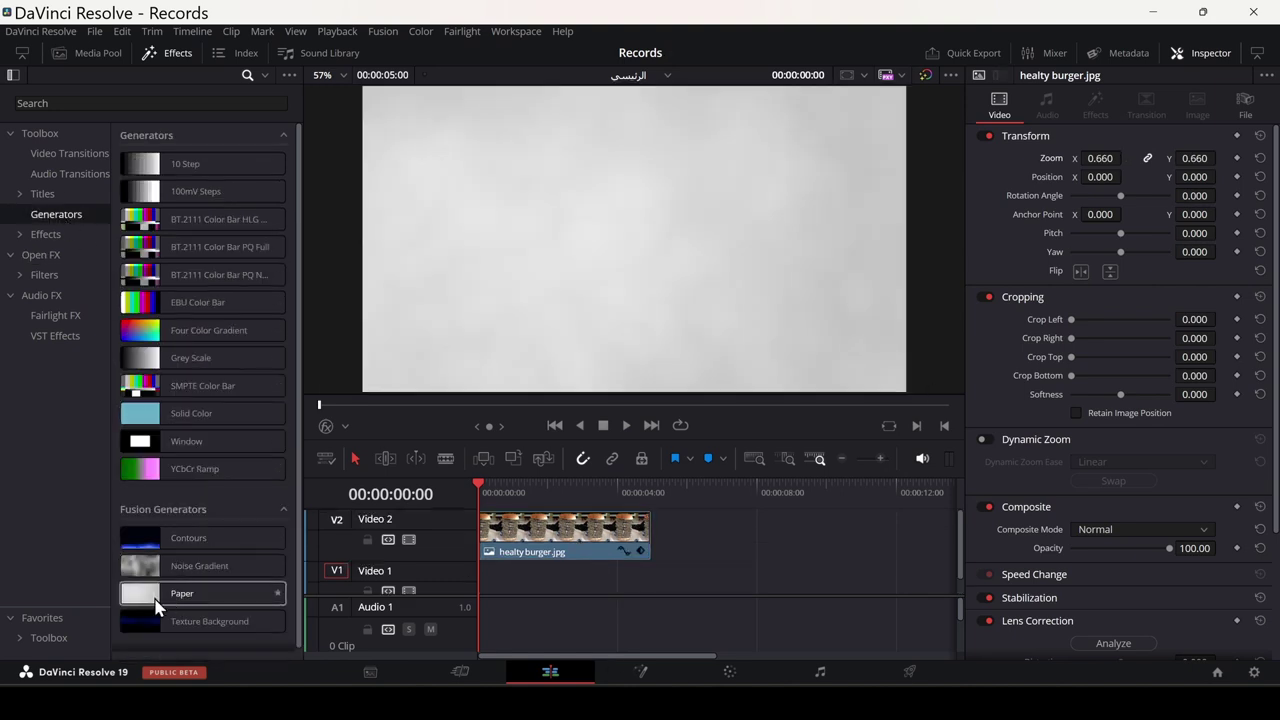
{"action": "left_click_drag", "start_coordinate": [180, 593], "coordinate": [472, 581]}
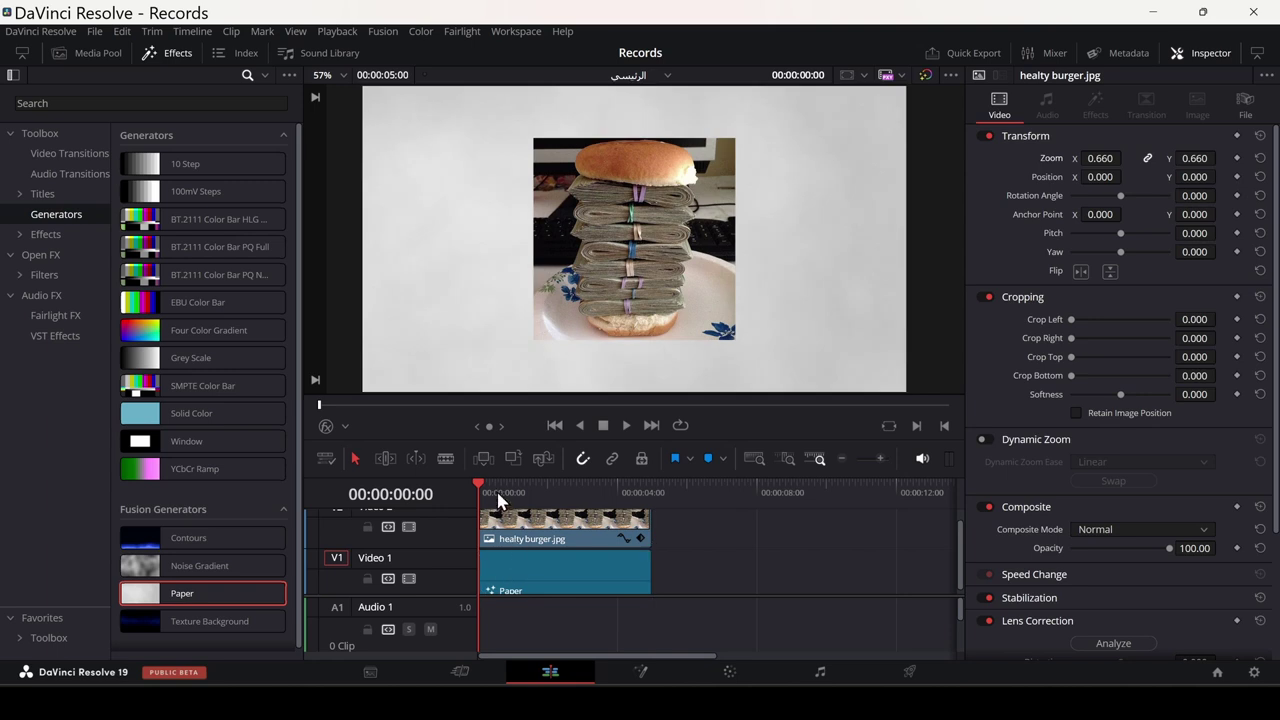
{"action": "left_click_drag", "start_coordinate": [496, 489], "coordinate": [489, 492]}
{"action": "left_click", "coordinate": [523, 571]}
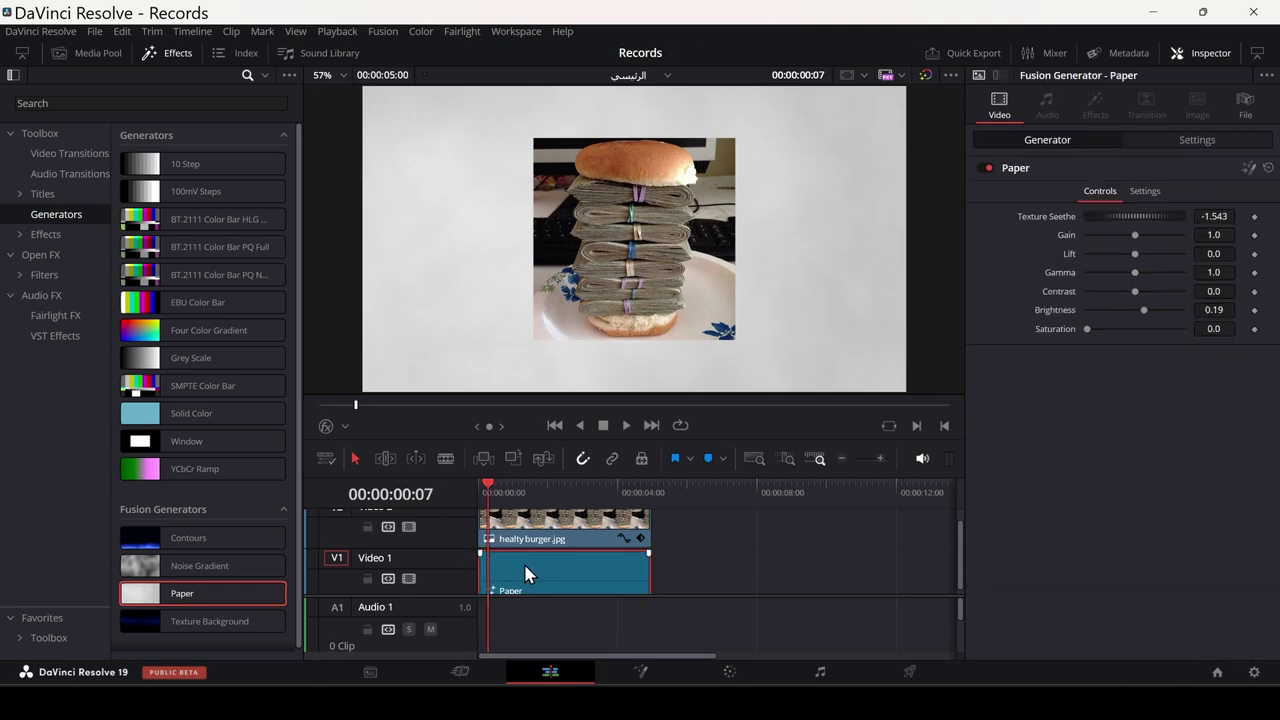
{"action": "left_click", "coordinate": [1197, 140]}
{"action": "left_click", "coordinate": [1031, 333]}
{"action": "mouse_move", "coordinate": [1071, 352]}
{"action": "left_mouse_down"}
{"action": "mouse_move", "coordinate": [1096, 351]}
{"action": "mouse_move", "coordinate": [1085, 413]}
{"action": "mouse_move", "coordinate": [1082, 390]}
{"action": "left_mouse_up"}
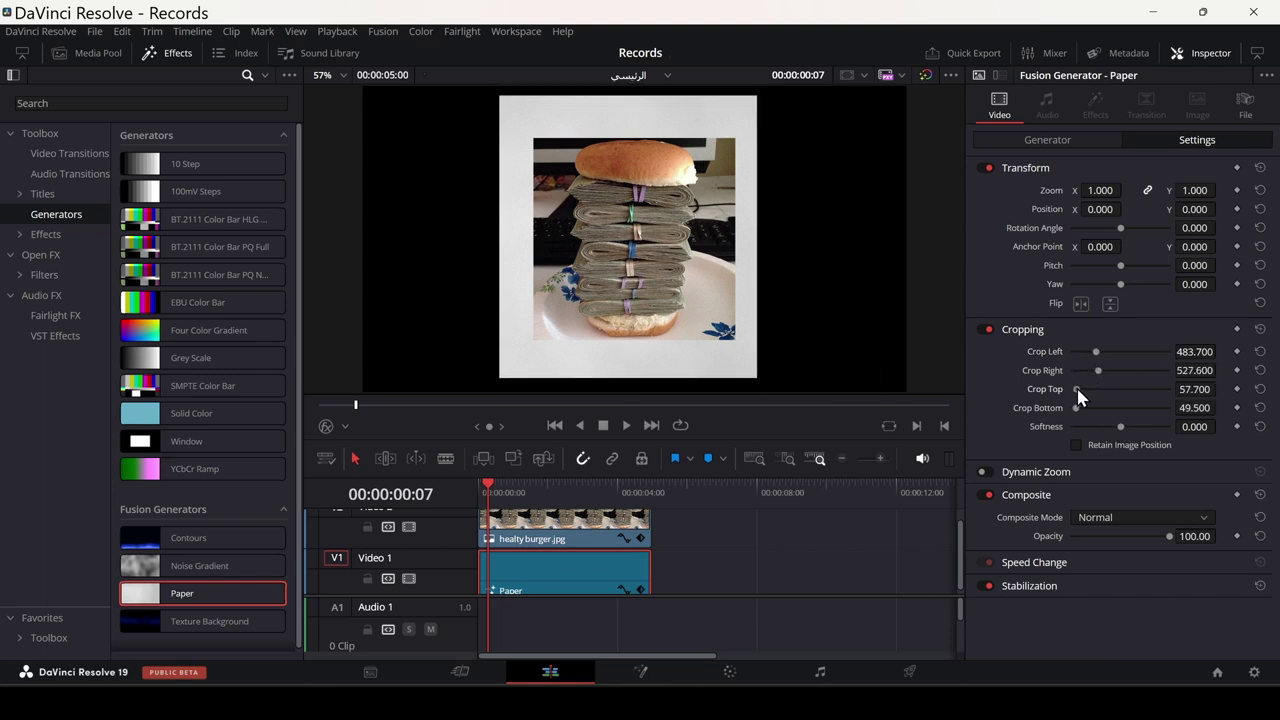
Combine burger and paper into Compound Clip 1 and shrink the resulting polaroid
{"action": "left_click", "coordinate": [527, 520]}
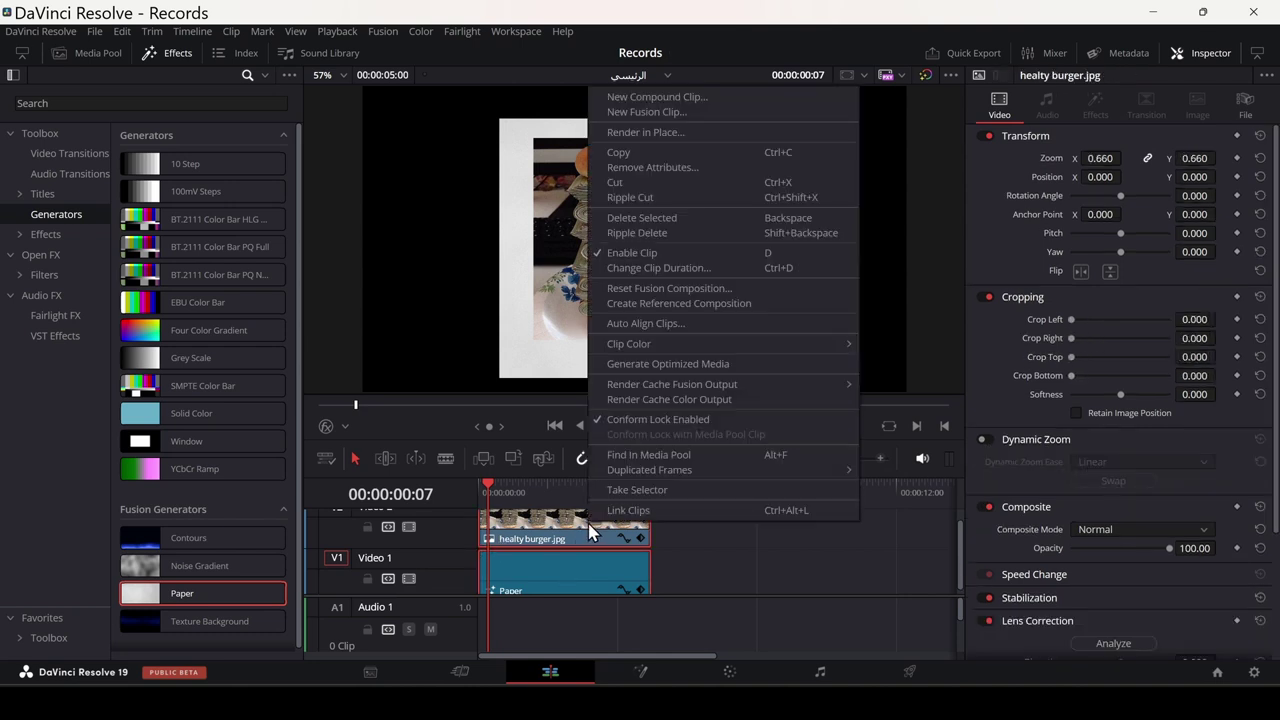
{"action": "left_click", "coordinate": [665, 100]}
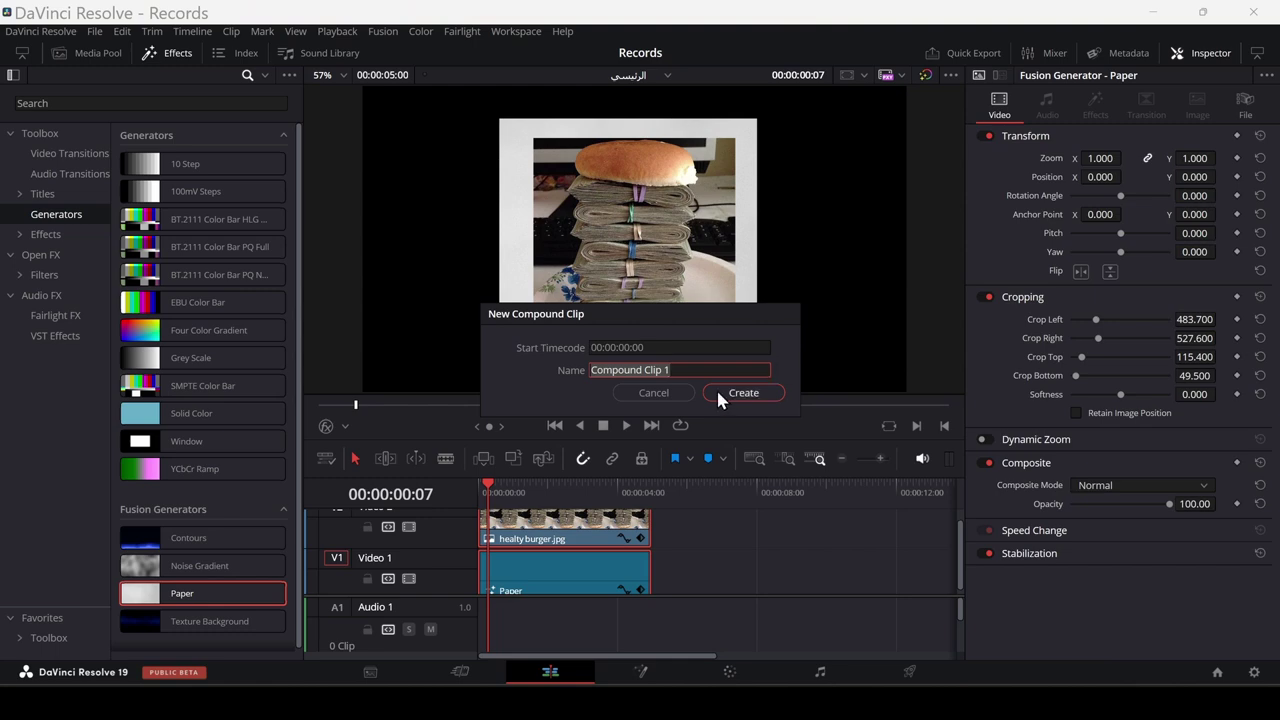
{"action": "key", "text": "Return"}
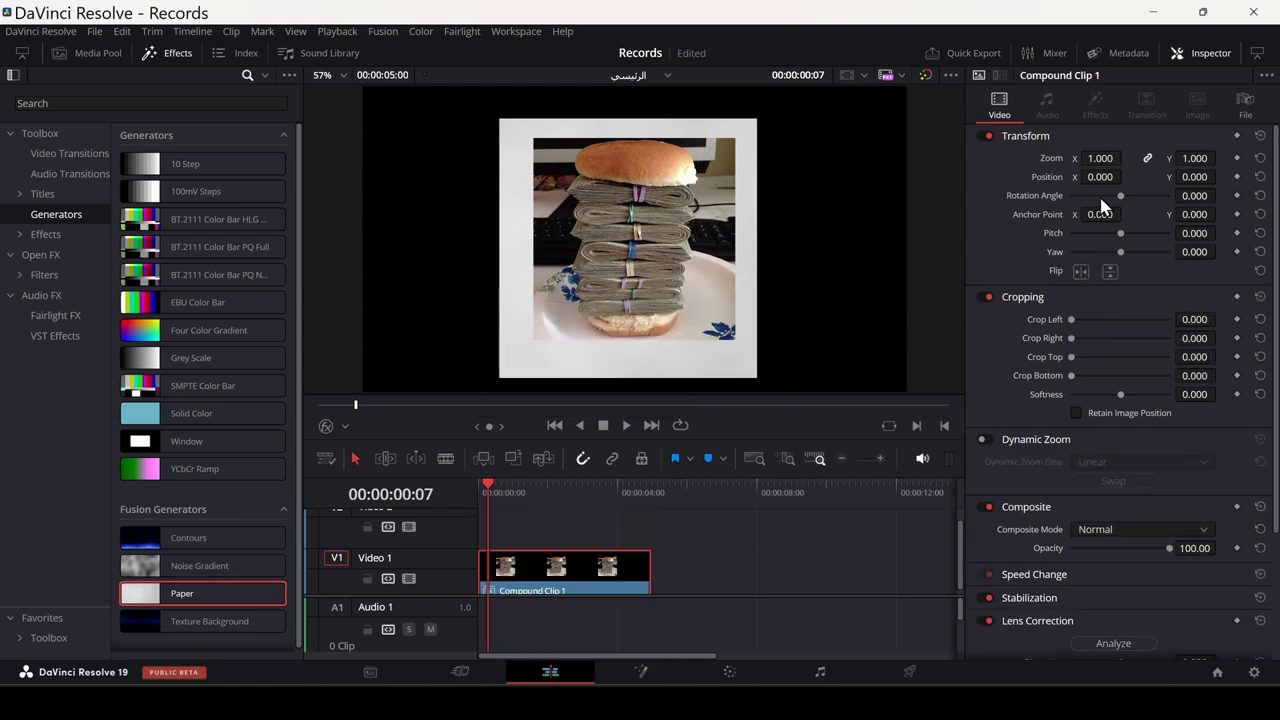
{"action": "left_click_drag", "start_coordinate": [1095, 158], "coordinate": [1070, 158]}
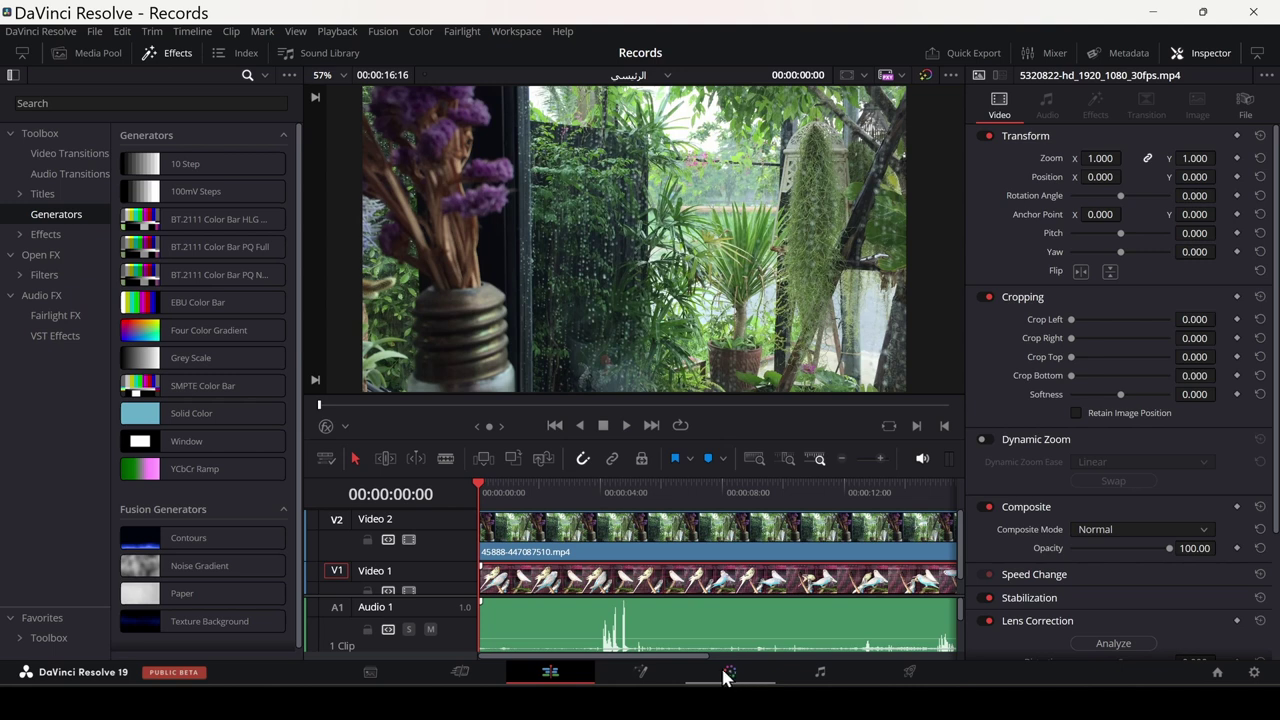
Add an alpha output to the garden clip's node graph on the Color page
{"action": "left_click", "coordinate": [652, 543]}
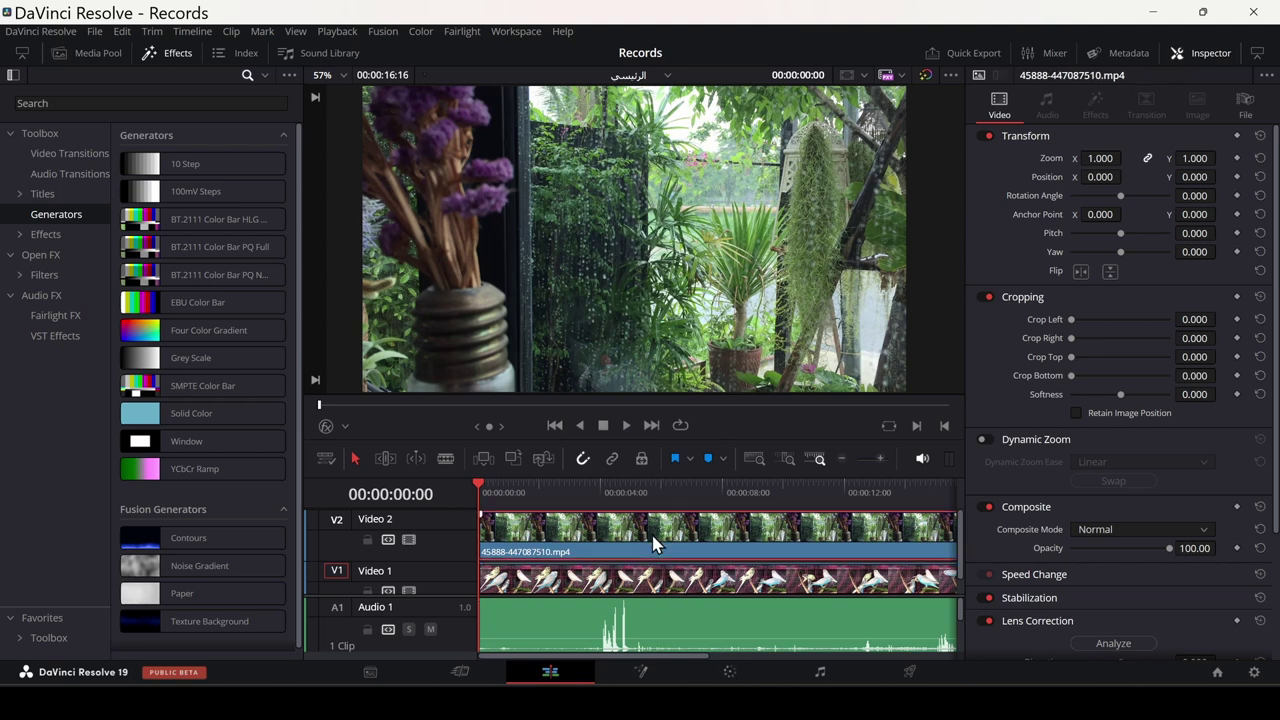
{"action": "left_click", "coordinate": [729, 674]}
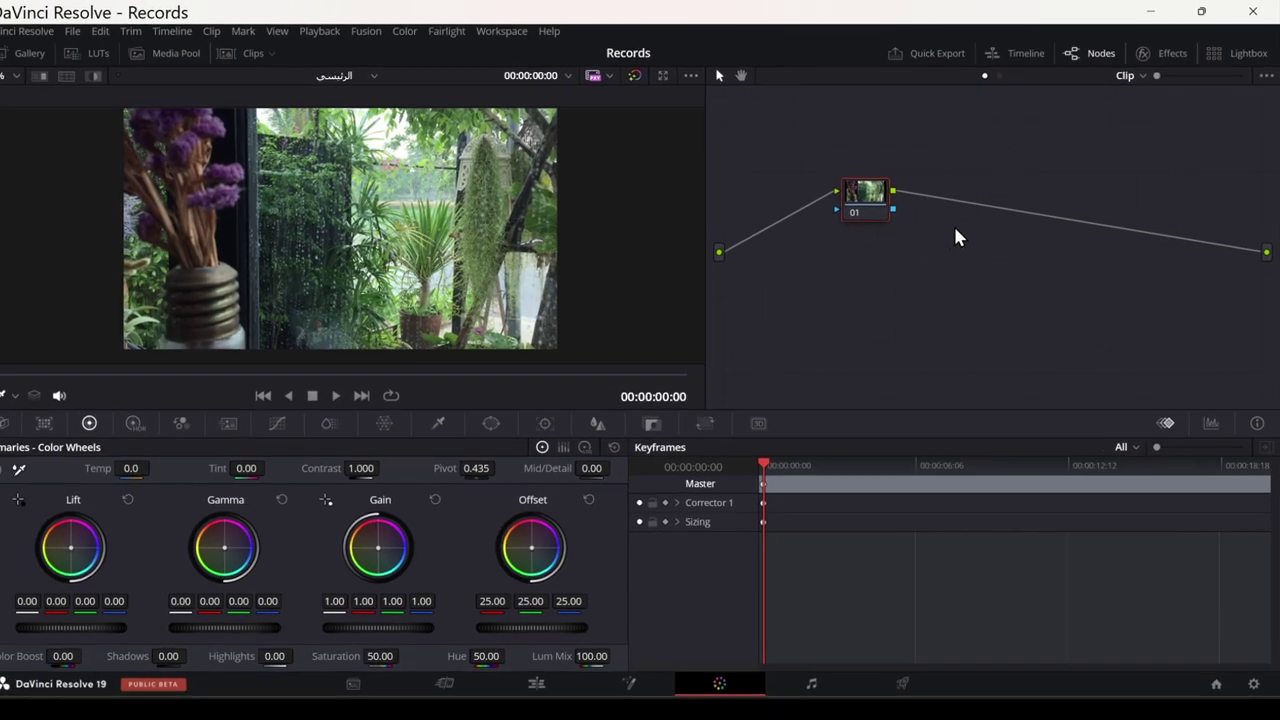
{"action": "right_click", "coordinate": [963, 228]}
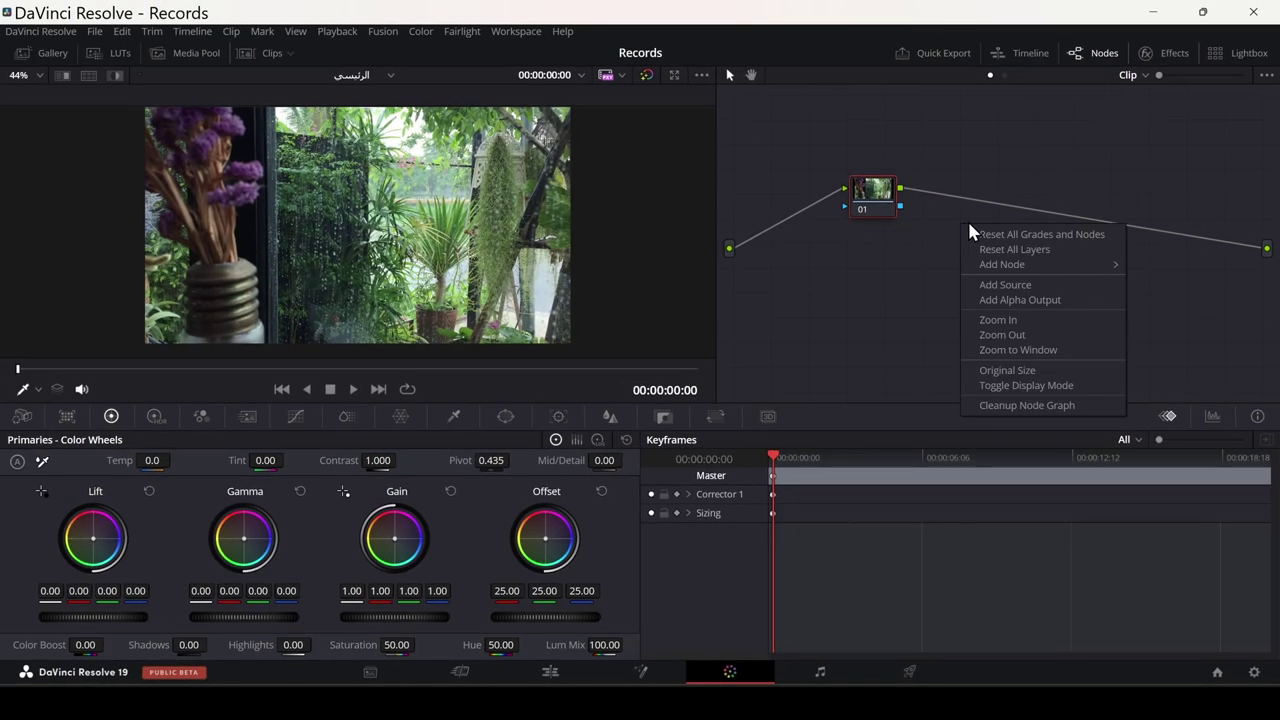
{"action": "left_click", "coordinate": [1007, 300]}
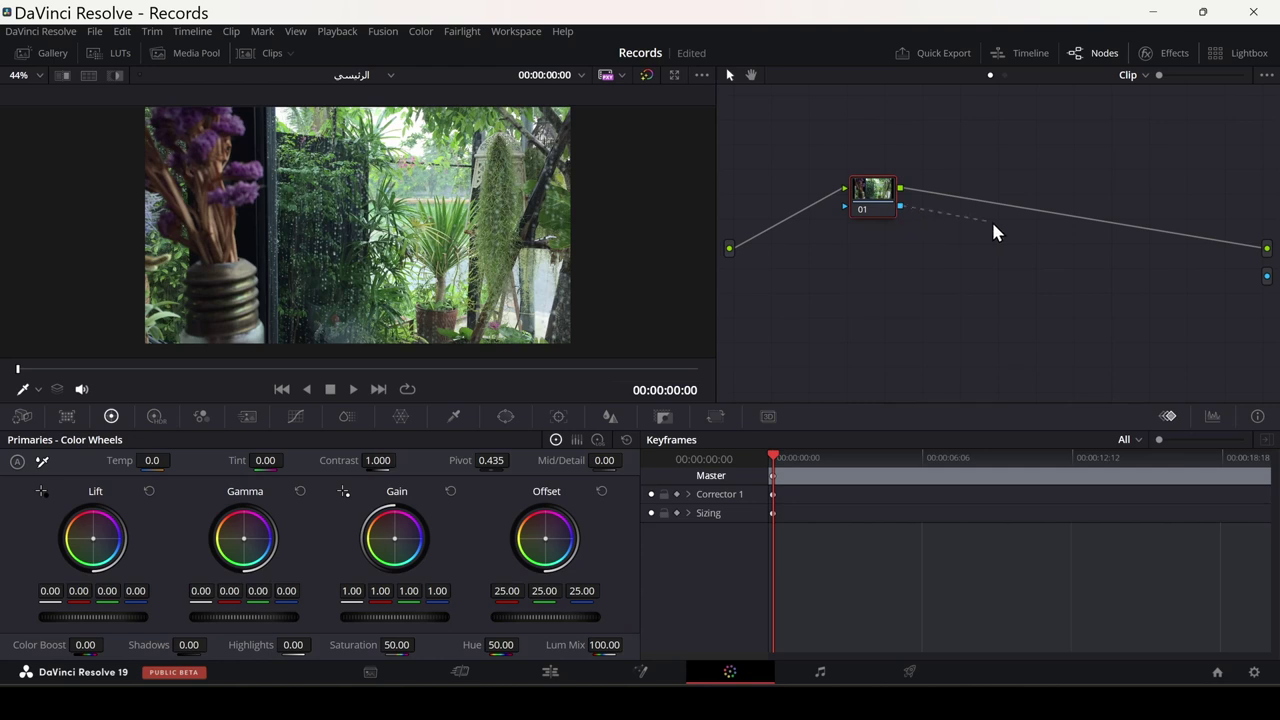
Add a gradient window and rotate and soften it so the parakeets show on the left
{"action": "left_click", "coordinate": [506, 417]}
{"action": "scroll", "coordinate": [35, 655], "scroll_direction": "down", "scroll_amount": 1}
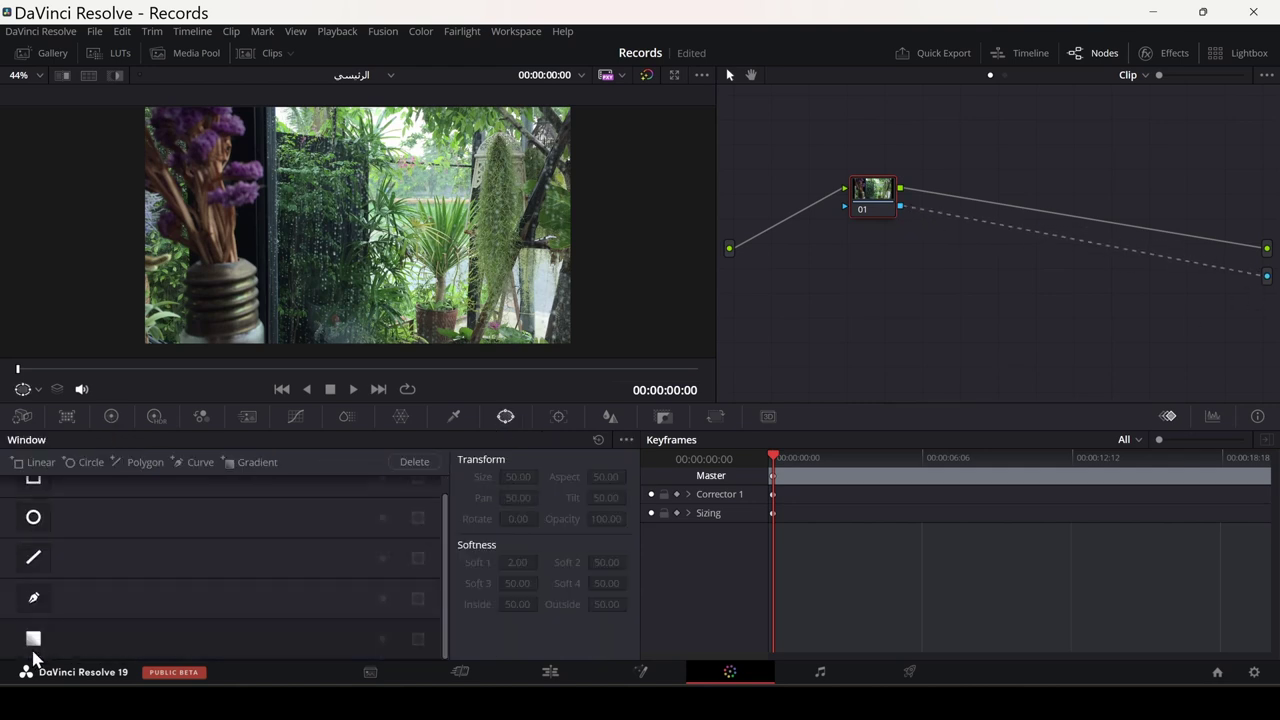
{"action": "left_click", "coordinate": [33, 640]}
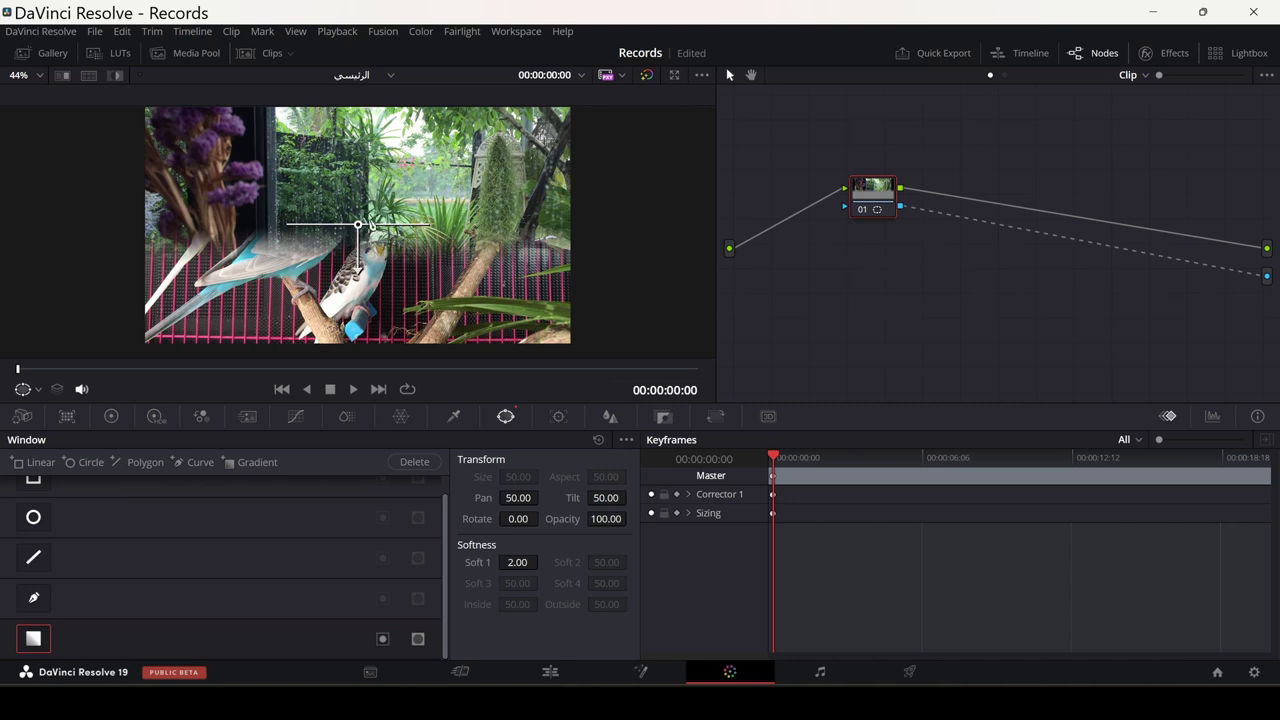
{"action": "mouse_move", "coordinate": [359, 229]}
{"action": "left_mouse_down"}
{"action": "mouse_move", "coordinate": [366, 217]}
{"action": "mouse_move", "coordinate": [308, 249]}
{"action": "left_mouse_up"}
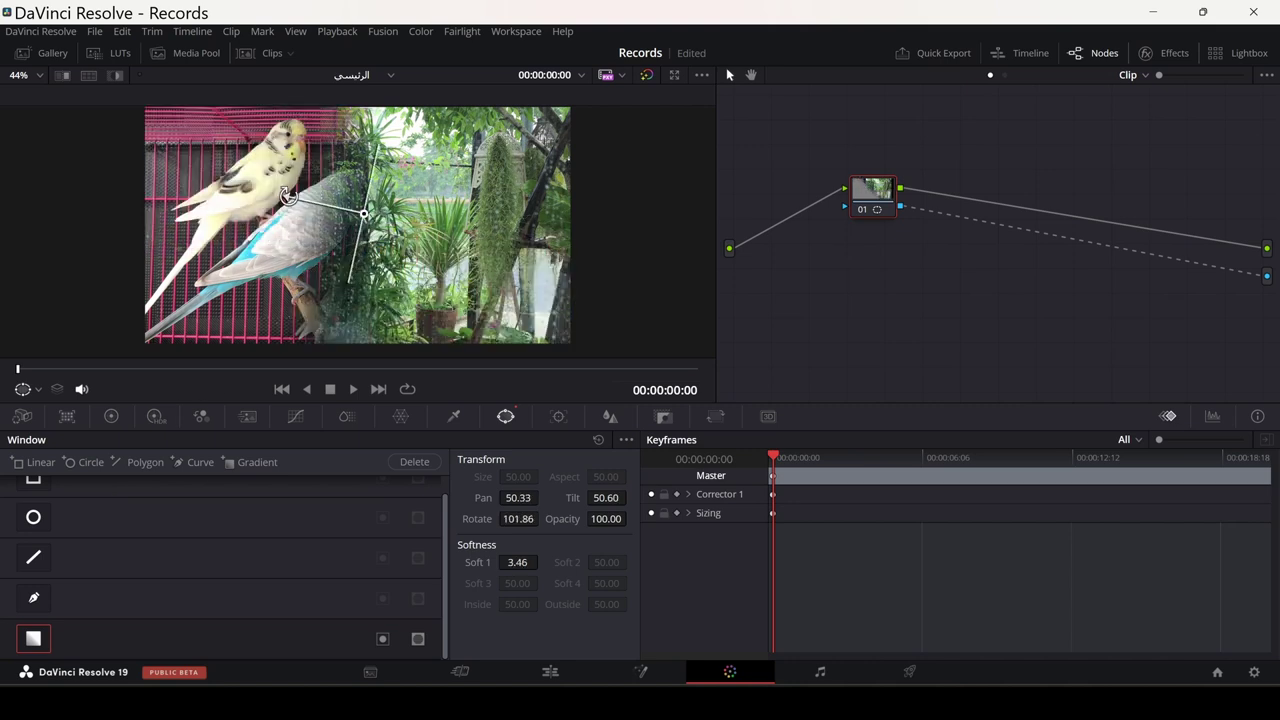
{"action": "left_click_drag", "start_coordinate": [363, 213], "coordinate": [510, 191]}
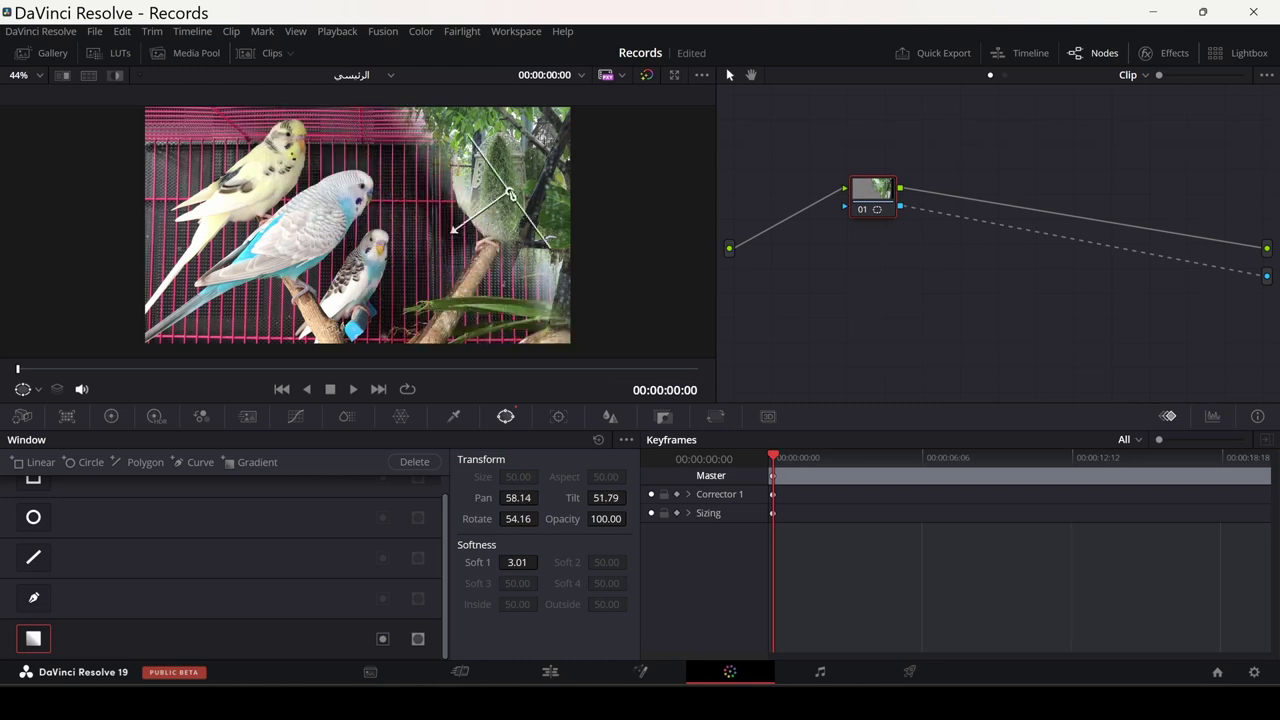
{"action": "left_click_drag", "start_coordinate": [450, 225], "coordinate": [169, 299]}
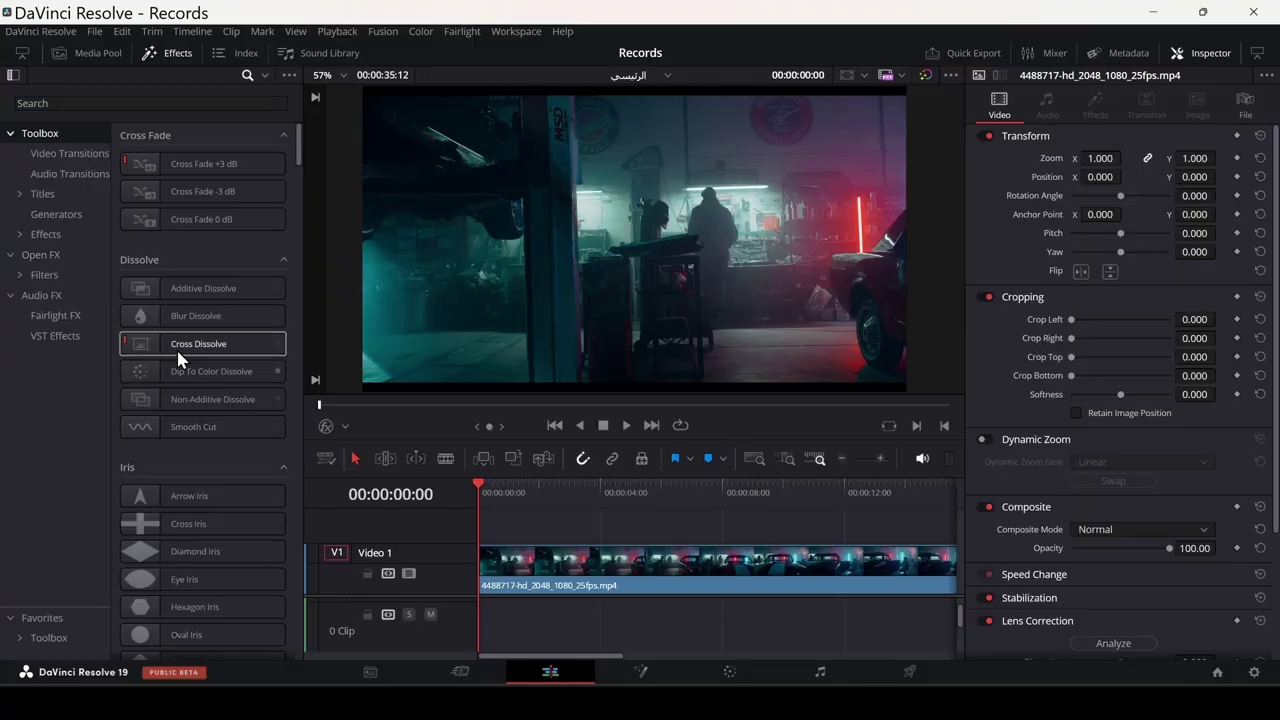
Apply the Open FX Glow effect to the garage clip
{"action": "left_click", "coordinate": [54, 247]}
{"action": "left_click", "coordinate": [166, 104]}
{"action": "type", "text": "glo"}
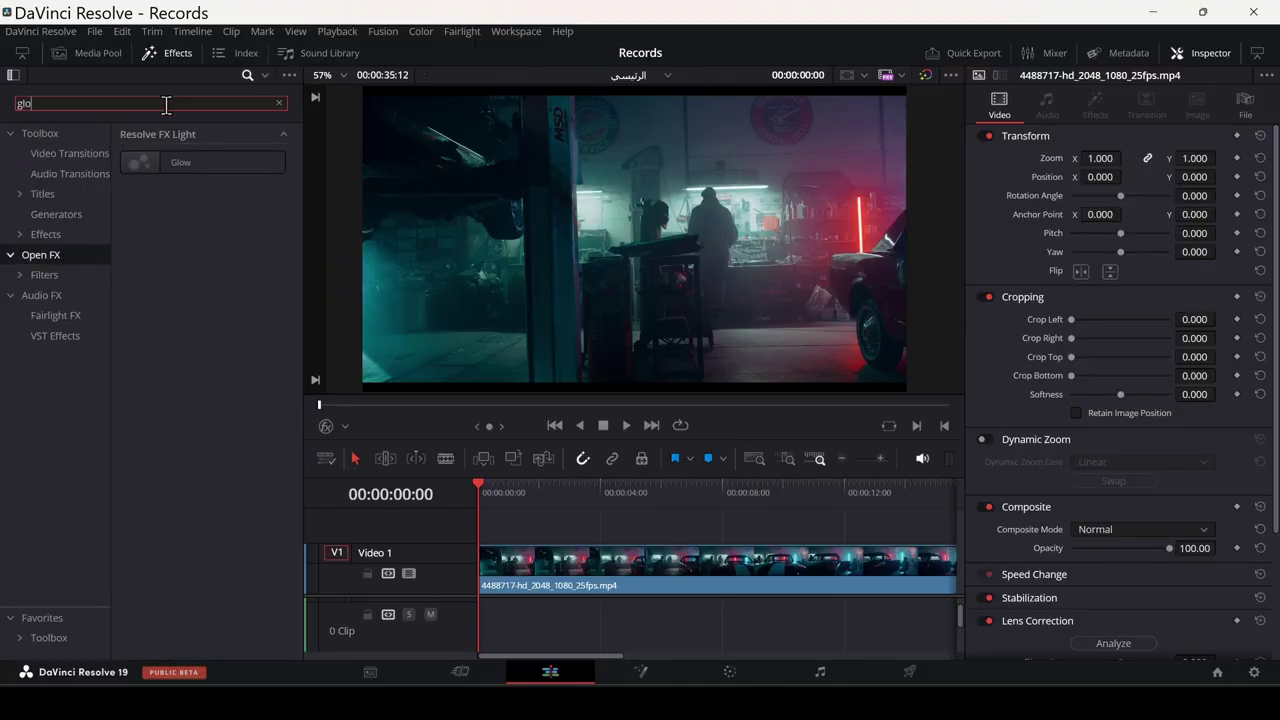
{"action": "left_click_drag", "start_coordinate": [190, 162], "coordinate": [495, 565]}
{"action": "left_click", "coordinate": [490, 500]}
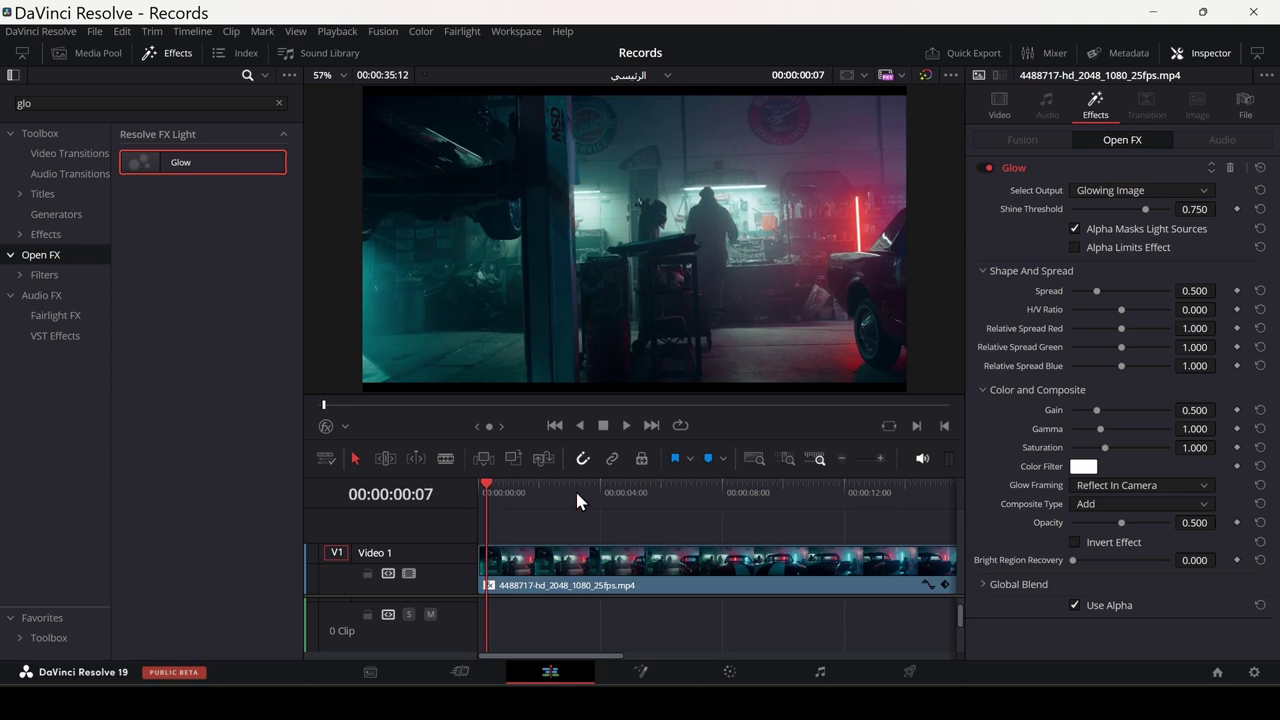
Widen the glow spread to 1.442, try a lower shine threshold, and raise the gain
{"action": "mouse_move", "coordinate": [1096, 291]}
{"action": "left_mouse_down"}
{"action": "mouse_move", "coordinate": [1148, 295]}
{"action": "mouse_move", "coordinate": [1190, 322]}
{"action": "left_mouse_up"}
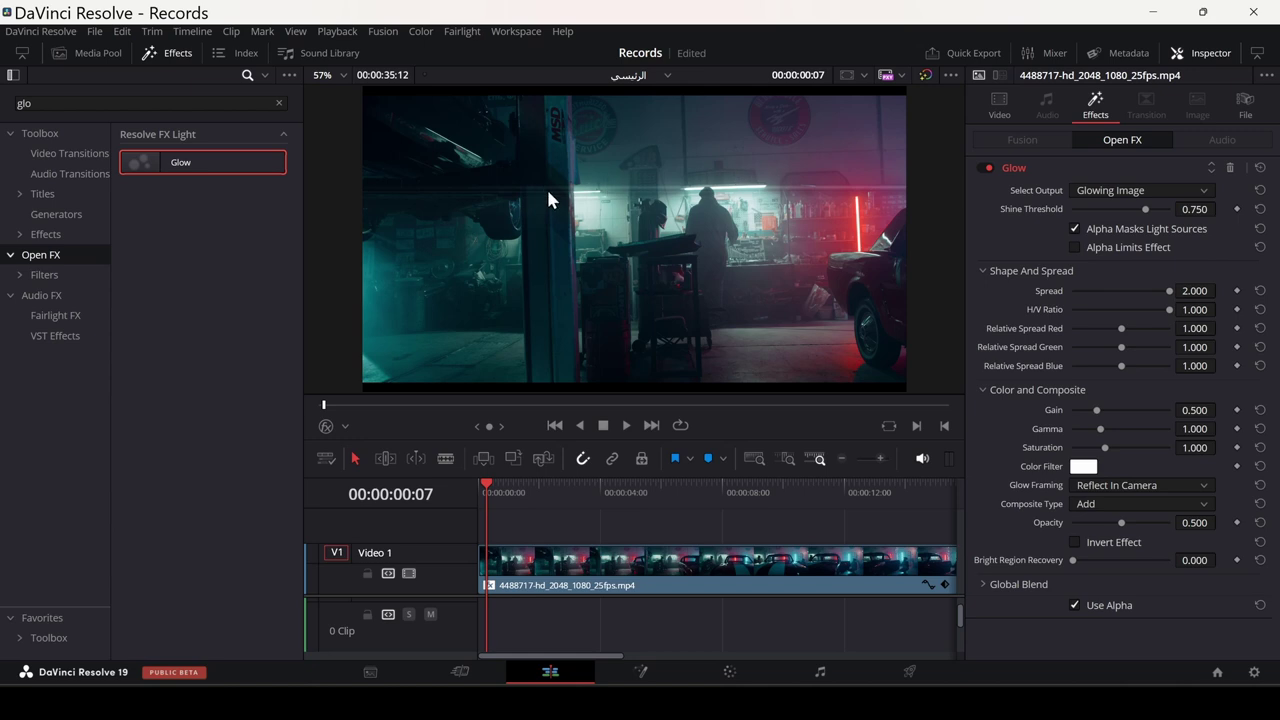
{"action": "mouse_move", "coordinate": [1145, 210]}
{"action": "left_mouse_down"}
{"action": "mouse_move", "coordinate": [1164, 229]}
{"action": "mouse_move", "coordinate": [1090, 216]}
{"action": "left_mouse_up"}
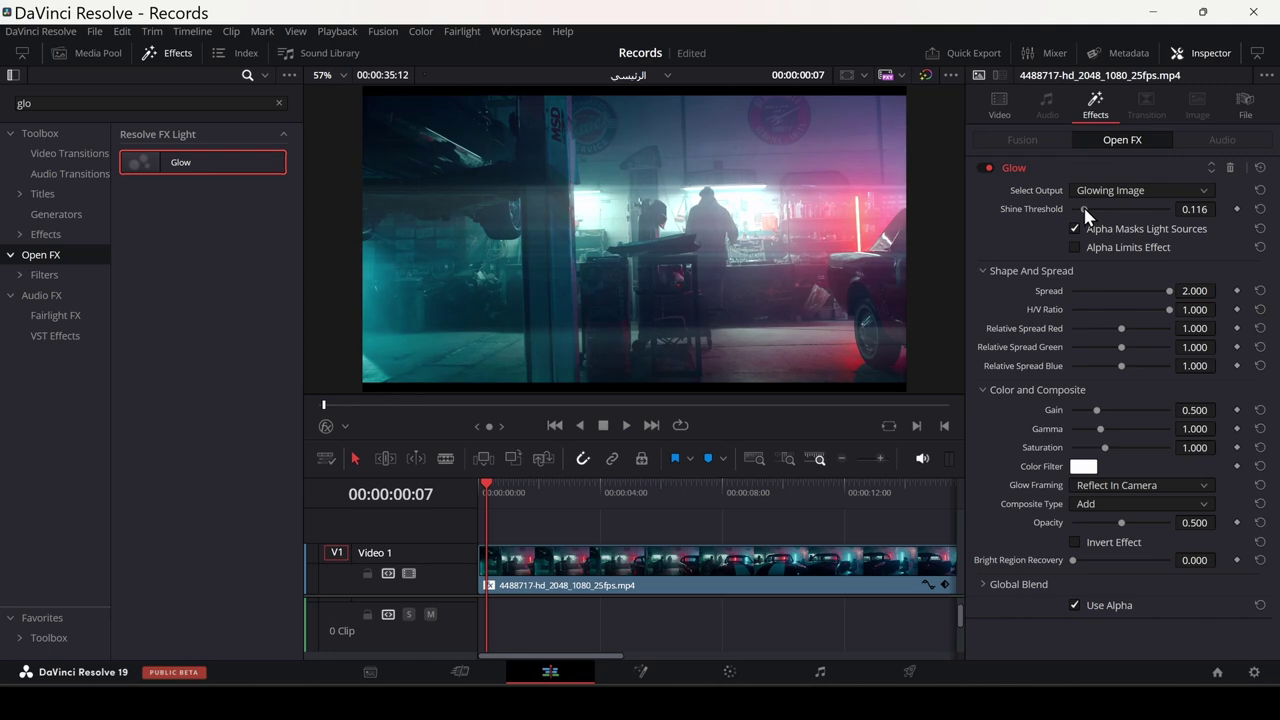
{"action": "key", "text": "ctrl+z"}
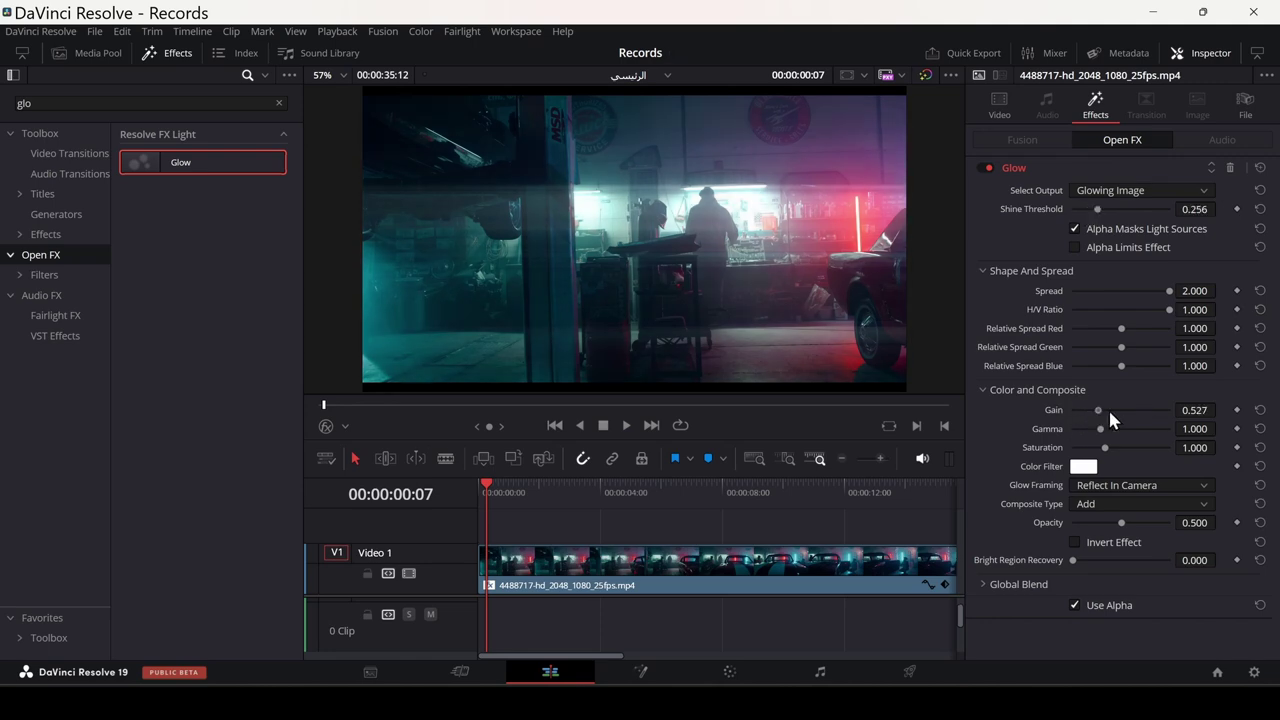
{"action": "left_click_drag", "start_coordinate": [1108, 408], "coordinate": [1111, 429]}
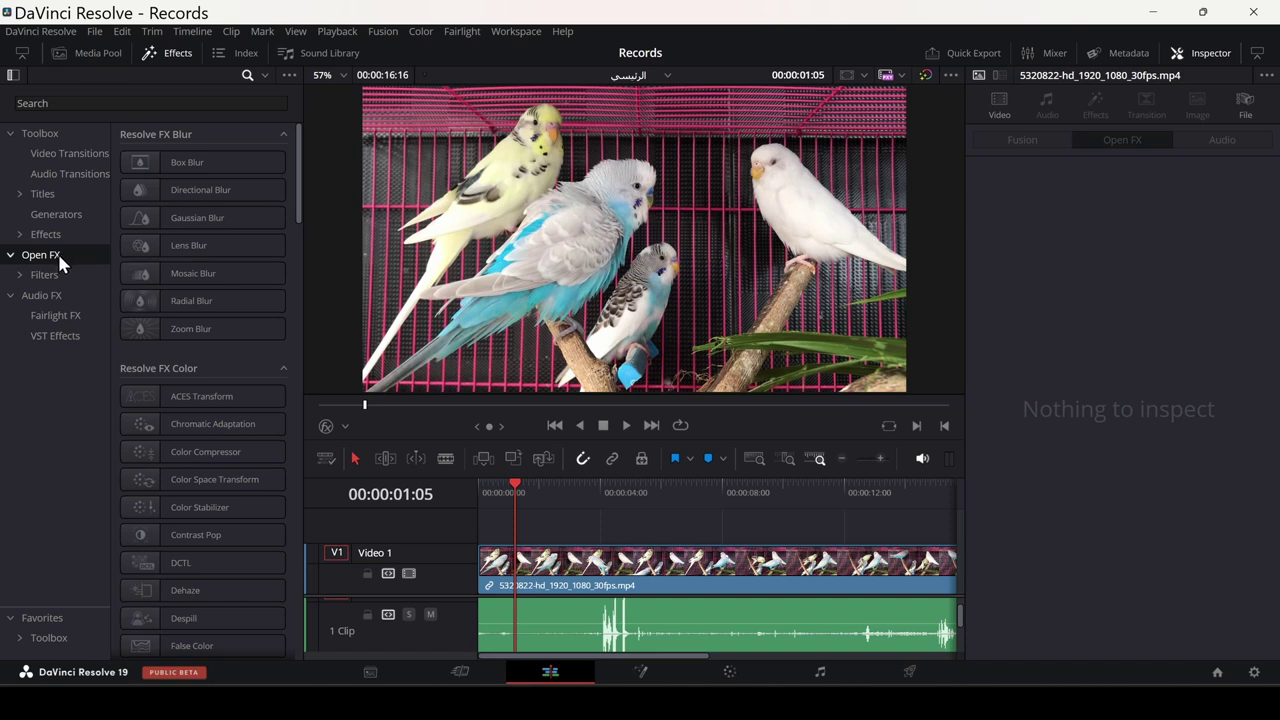
Apply the Scanlines effect to the parakeet clip on Video 1
{"action": "left_click", "coordinate": [95, 105]}
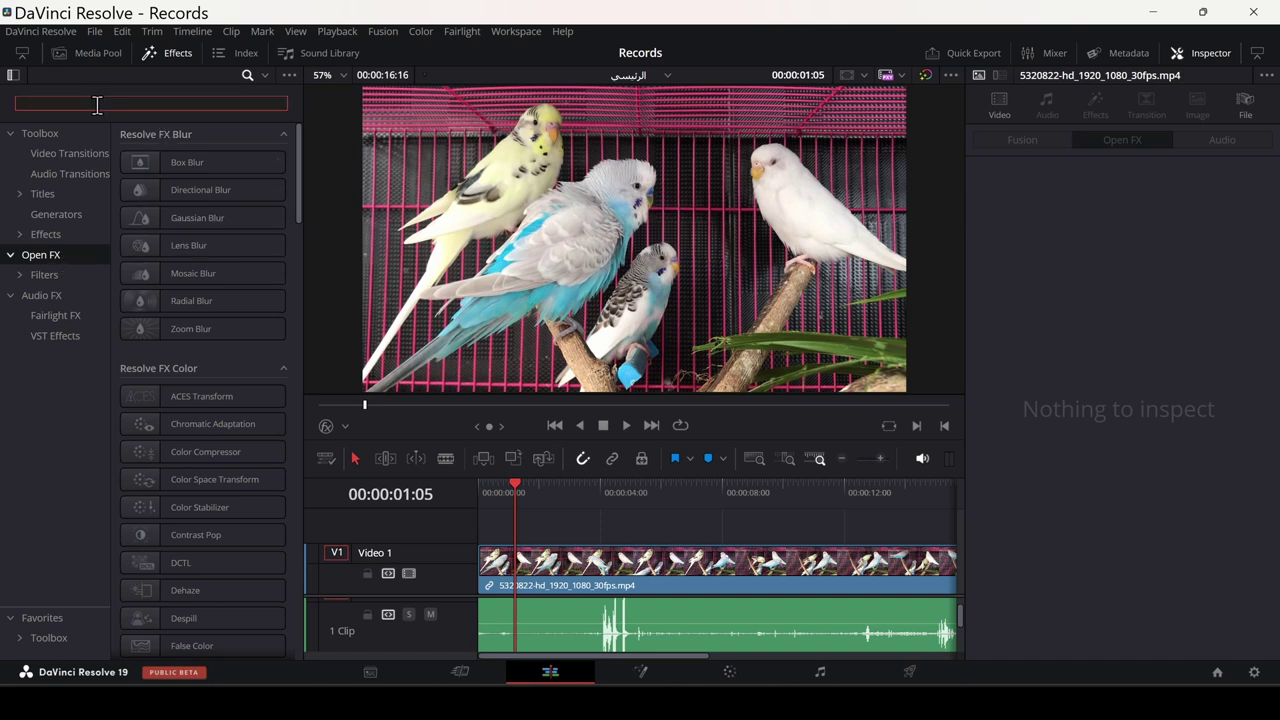
{"action": "type", "text": "sca"}
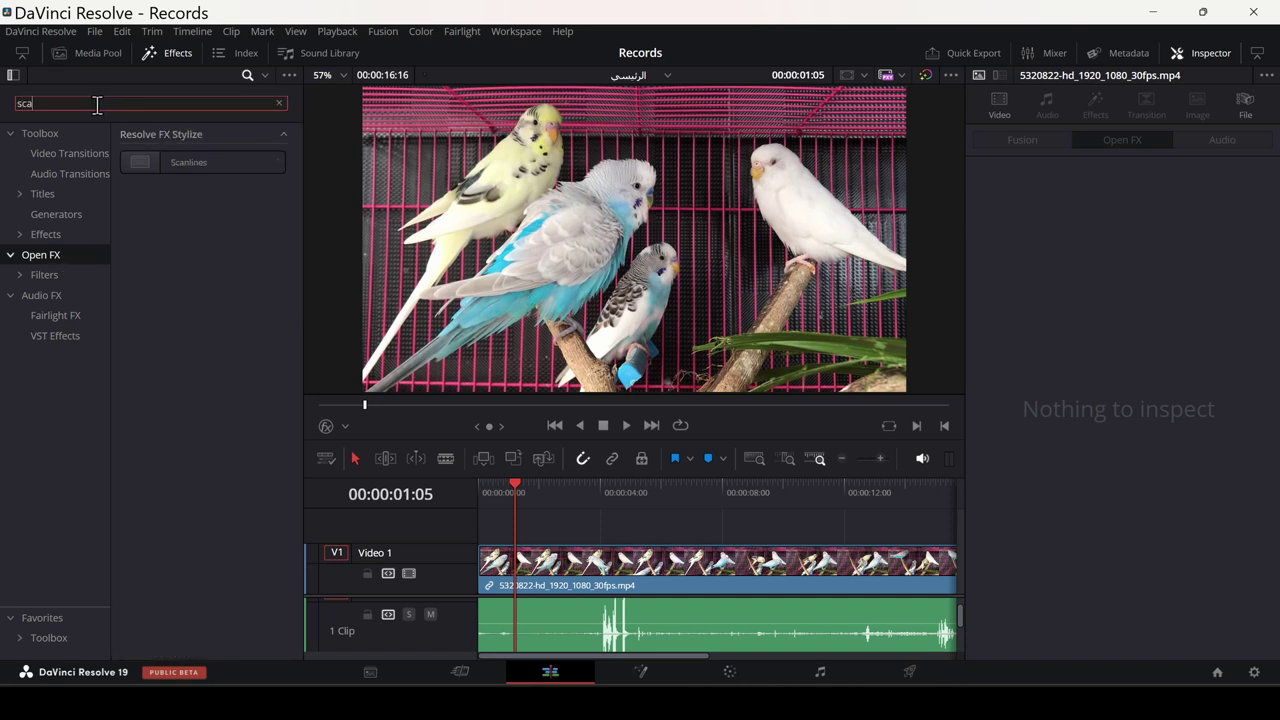
{"action": "mouse_move", "coordinate": [190, 162]}
{"action": "left_mouse_down"}
{"action": "mouse_move", "coordinate": [770, 641]}
{"action": "mouse_move", "coordinate": [620, 568]}
{"action": "left_mouse_up"}
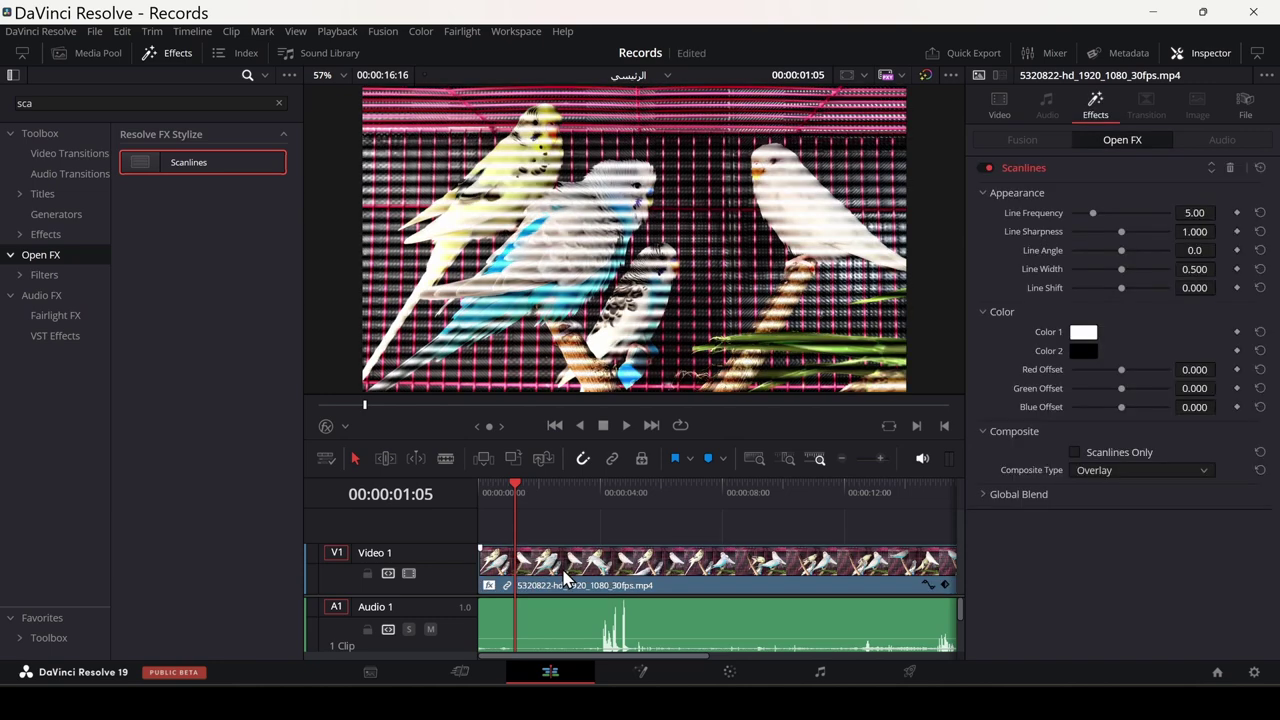
Raise the scanline frequency, widen and shift the lines, and add a slight red offset
{"action": "mouse_move", "coordinate": [1099, 210]}
{"action": "left_mouse_down"}
{"action": "mouse_move", "coordinate": [1133, 211]}
{"action": "mouse_move", "coordinate": [1099, 232]}
{"action": "mouse_move", "coordinate": [1130, 249]}
{"action": "left_mouse_up"}
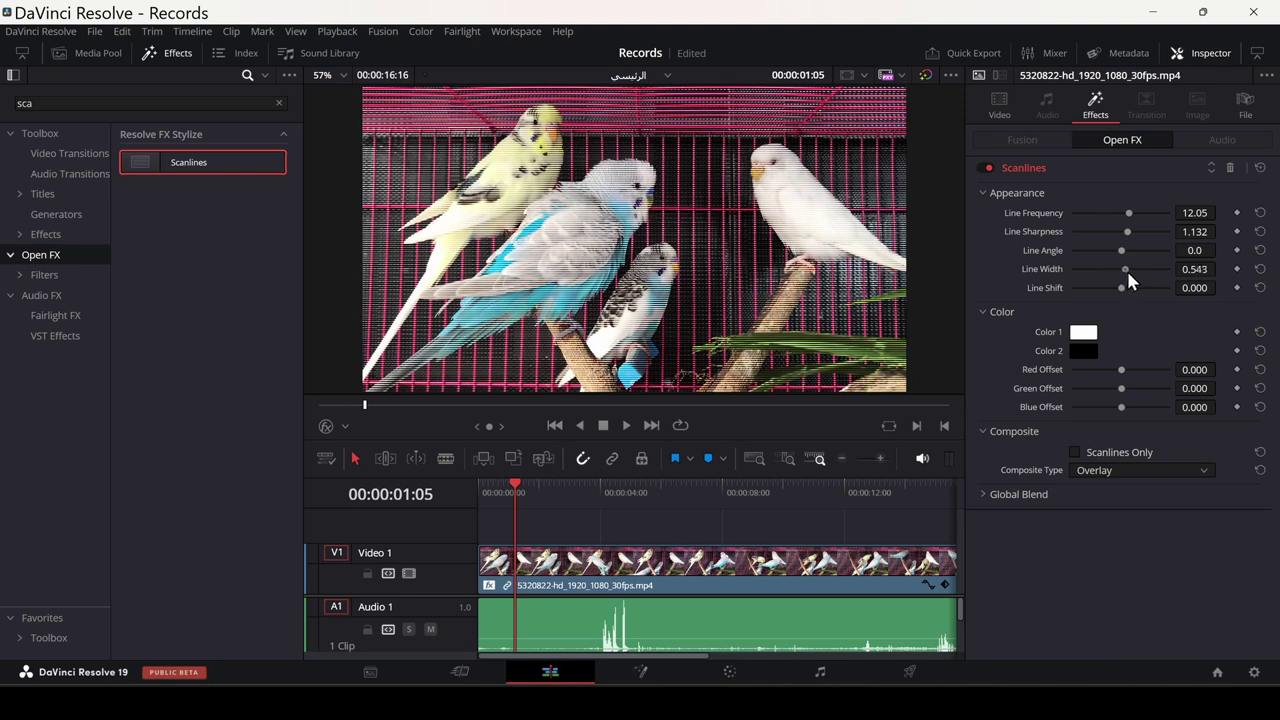
{"action": "left_click_drag", "start_coordinate": [1128, 274], "coordinate": [1121, 289]}
{"action": "left_click_drag", "start_coordinate": [1125, 371], "coordinate": [1129, 370]}
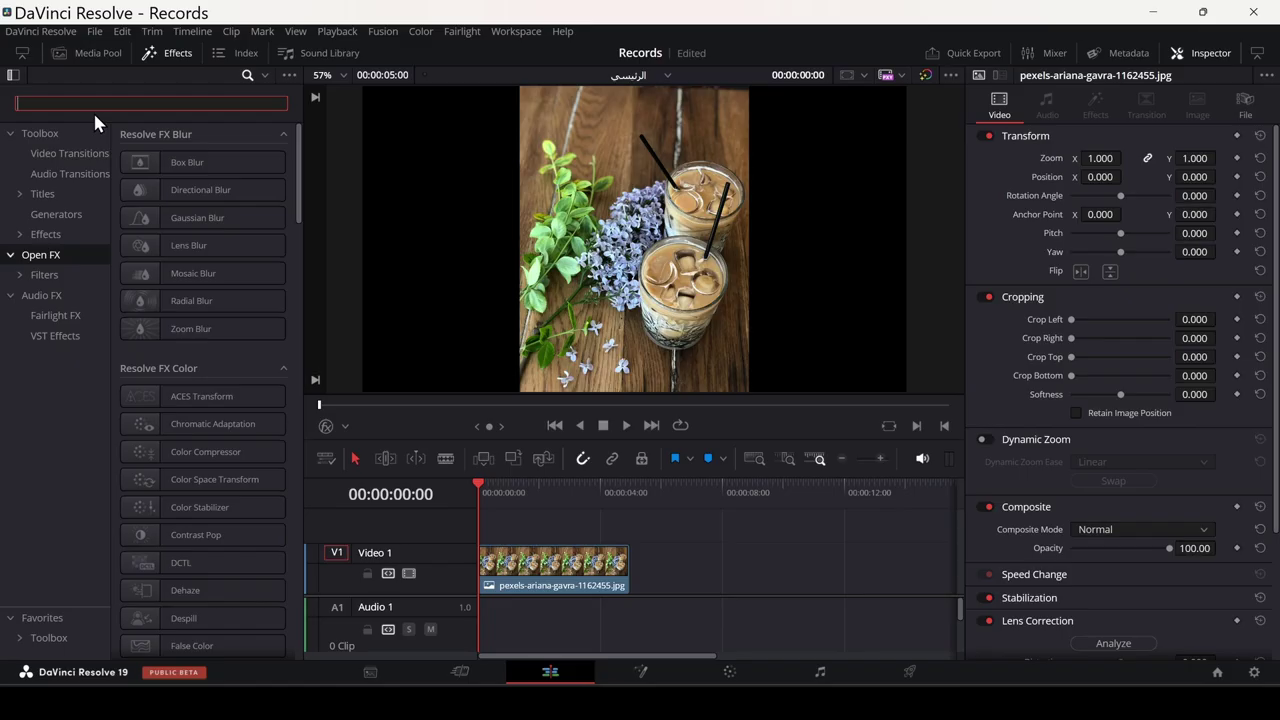
Apply JPEG Damage to the iced-drinks photo and lower its quality for blockier artefacts
{"action": "type", "text": "jpe"}
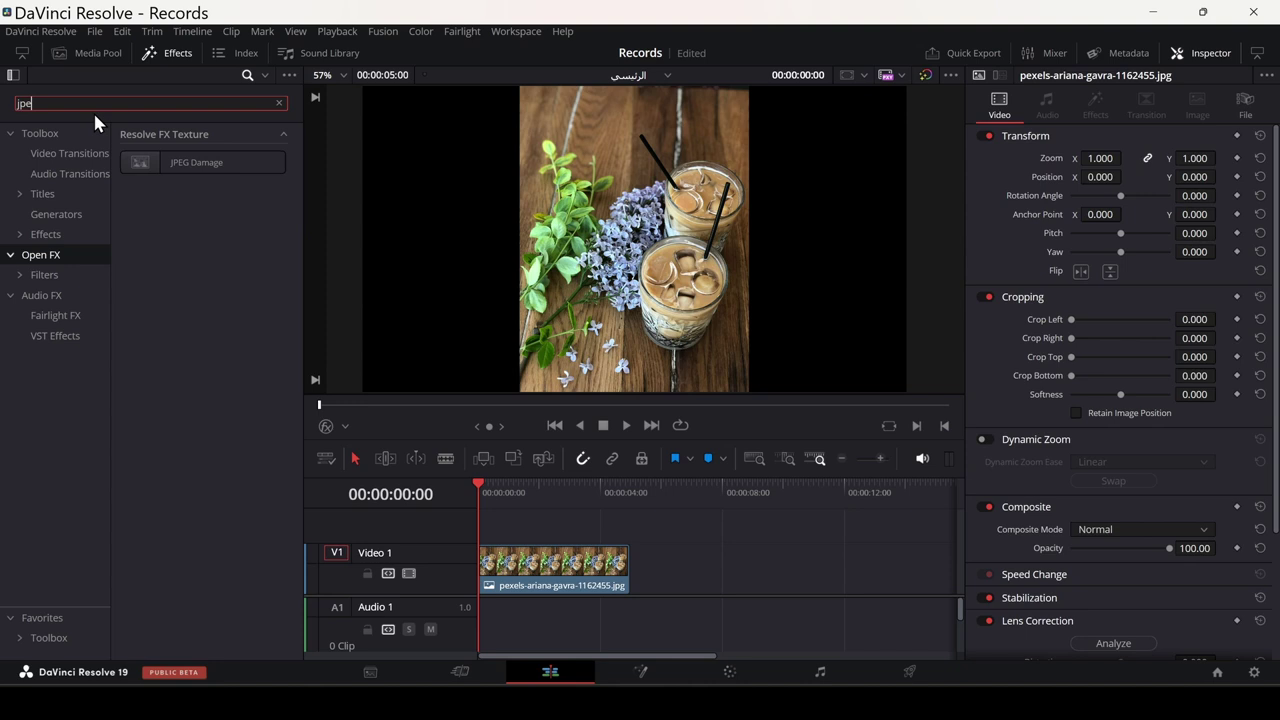
{"action": "left_click_drag", "start_coordinate": [204, 162], "coordinate": [538, 578]}
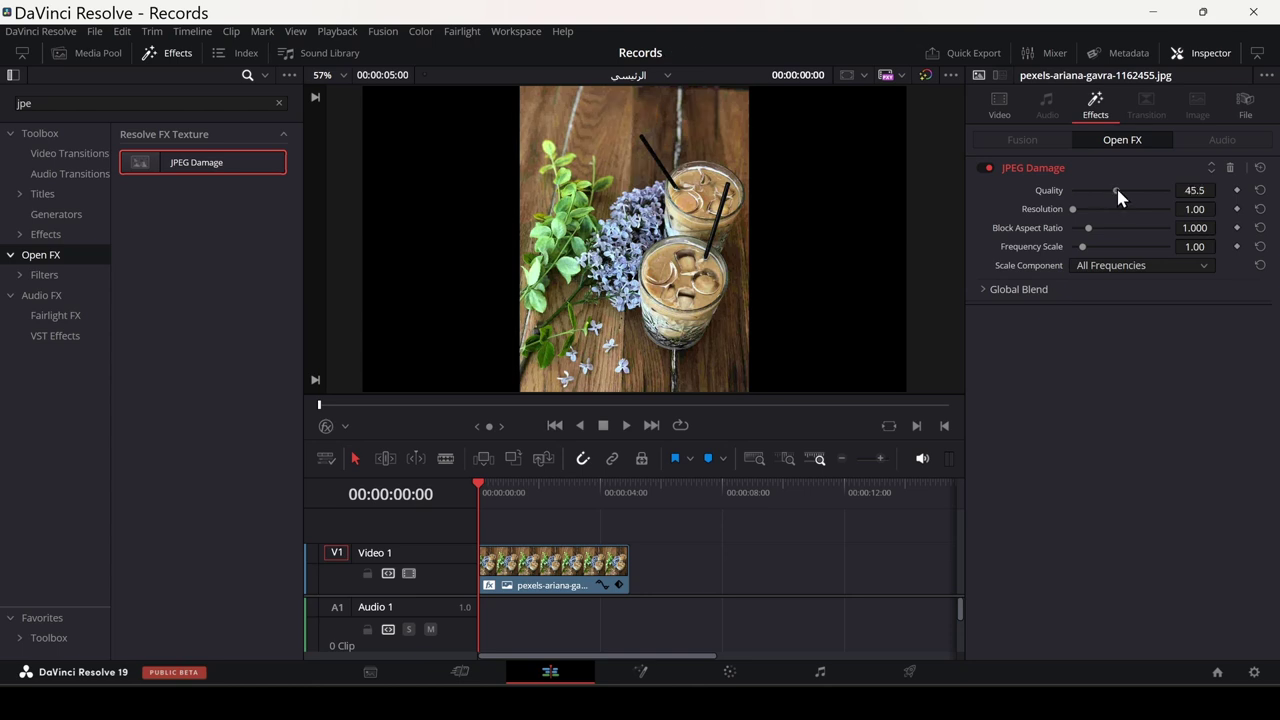
{"action": "mouse_move", "coordinate": [1109, 190]}
{"action": "left_mouse_down"}
{"action": "mouse_move", "coordinate": [1087, 190]}
{"action": "mouse_move", "coordinate": [1096, 209]}
{"action": "mouse_move", "coordinate": [1080, 228]}
{"action": "mouse_move", "coordinate": [1123, 250]}
{"action": "mouse_move", "coordinate": [1070, 256]}
{"action": "left_mouse_up"}
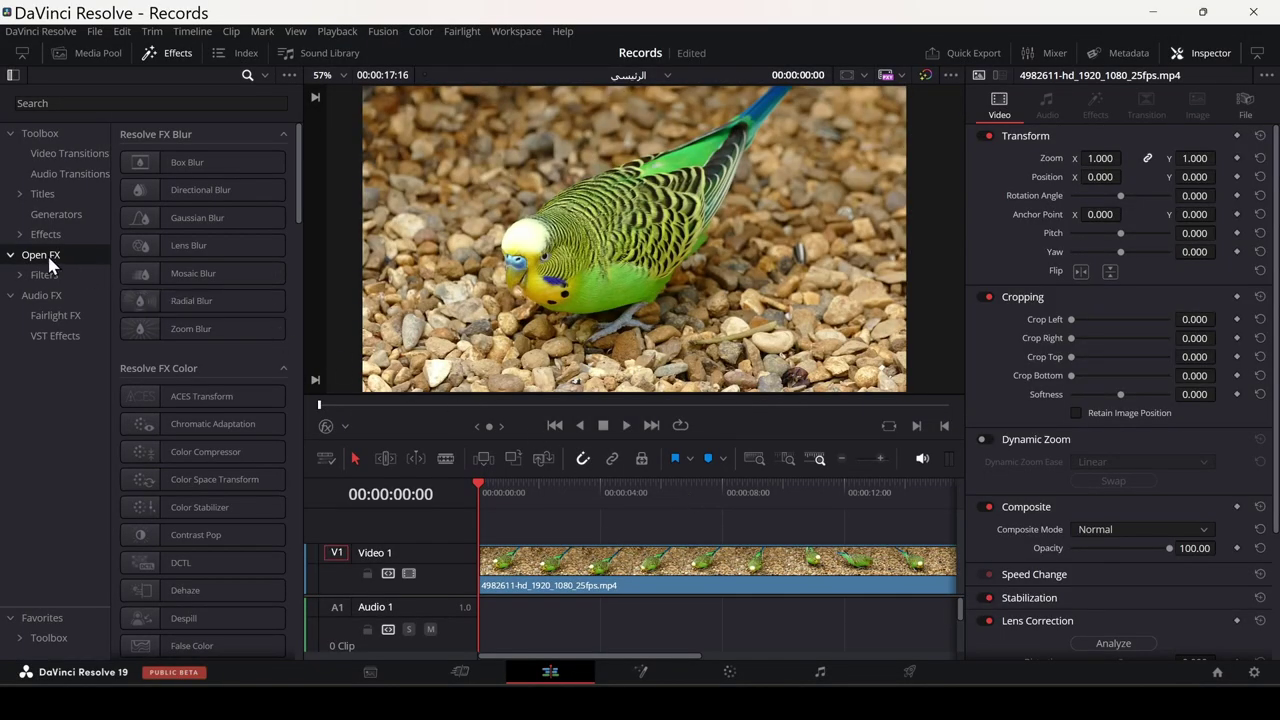
Search 'film' in Effects and drop Film Damage onto the green parakeet clip on V1
{"action": "left_click", "coordinate": [77, 101]}
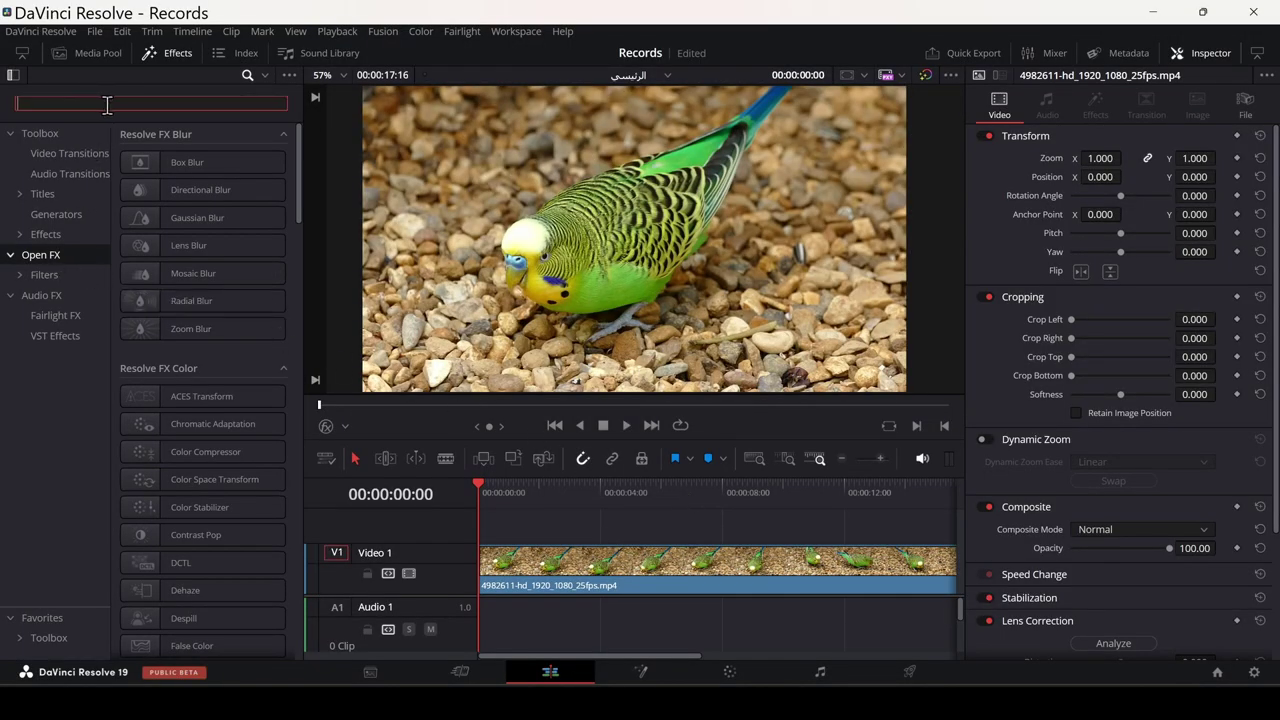
{"action": "type", "text": "film"}
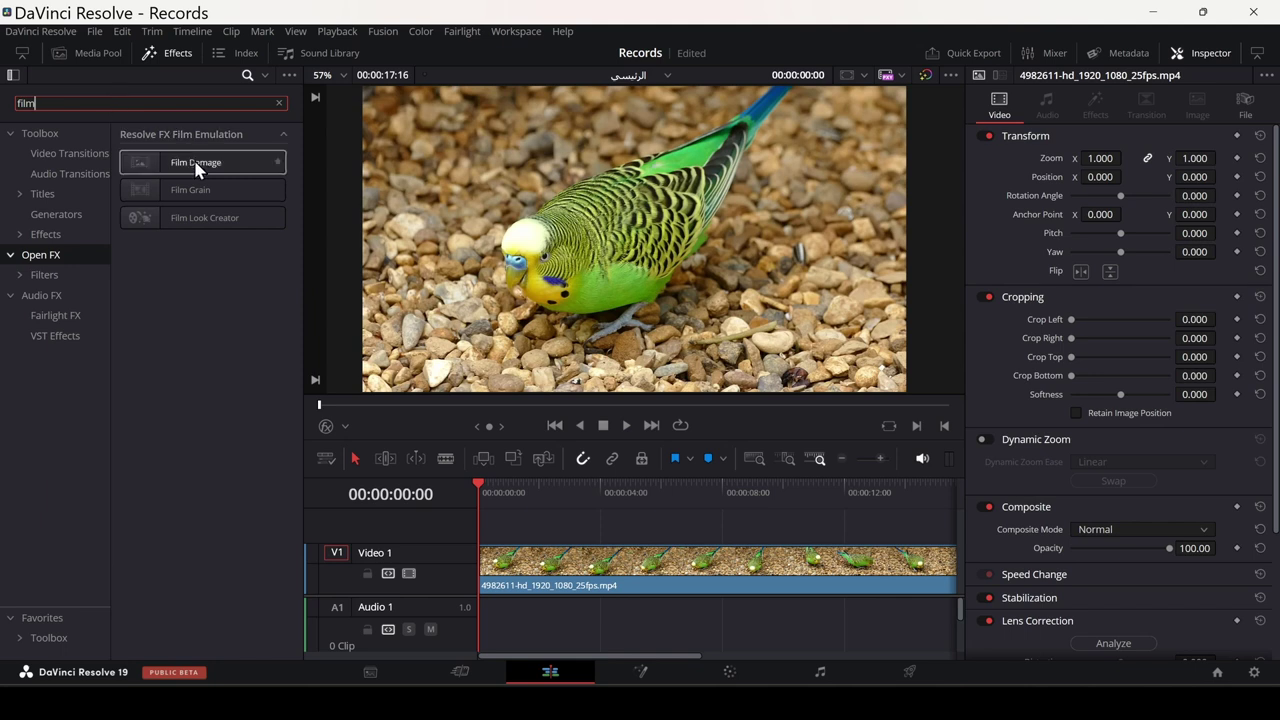
{"action": "left_click_drag", "start_coordinate": [212, 165], "coordinate": [530, 560]}
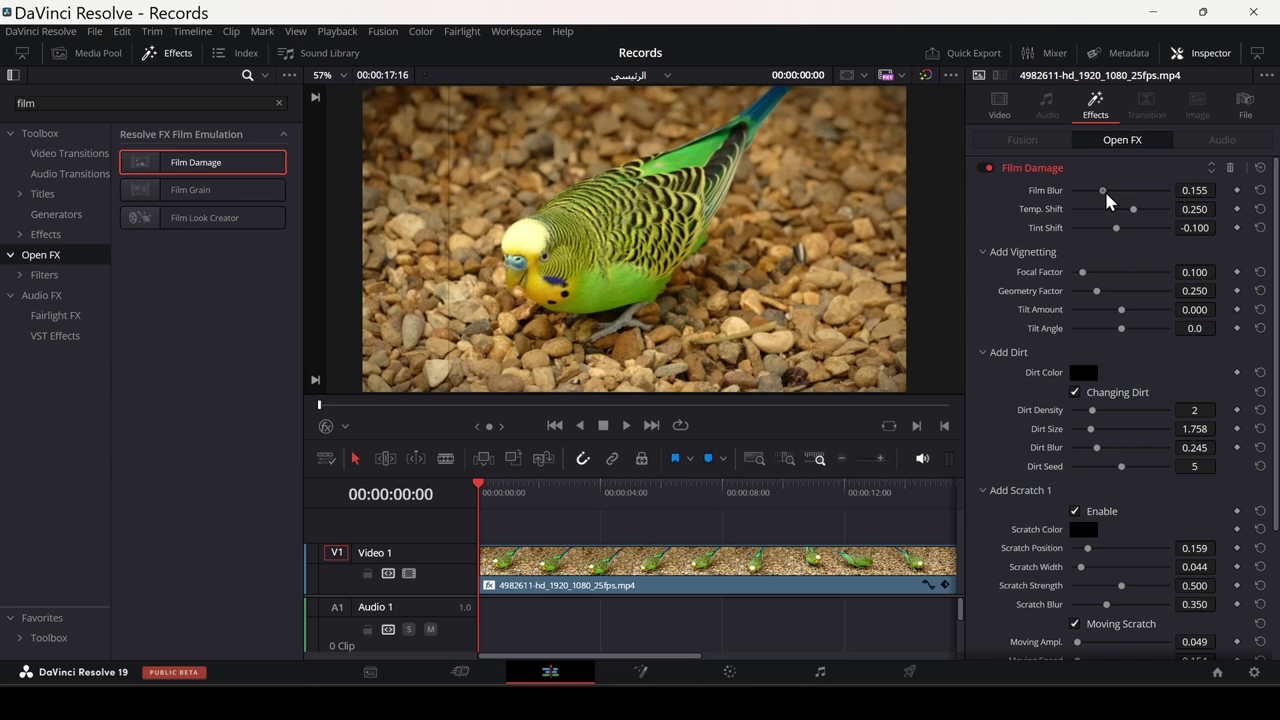
Lower Film Damage's Film Blur and adjust the Temp. Shift slider in the Inspector
{"action": "mouse_move", "coordinate": [1103, 190]}
{"action": "left_mouse_down"}
{"action": "mouse_move", "coordinate": [1089, 190]}
{"action": "mouse_move", "coordinate": [1106, 209]}
{"action": "left_mouse_up"}
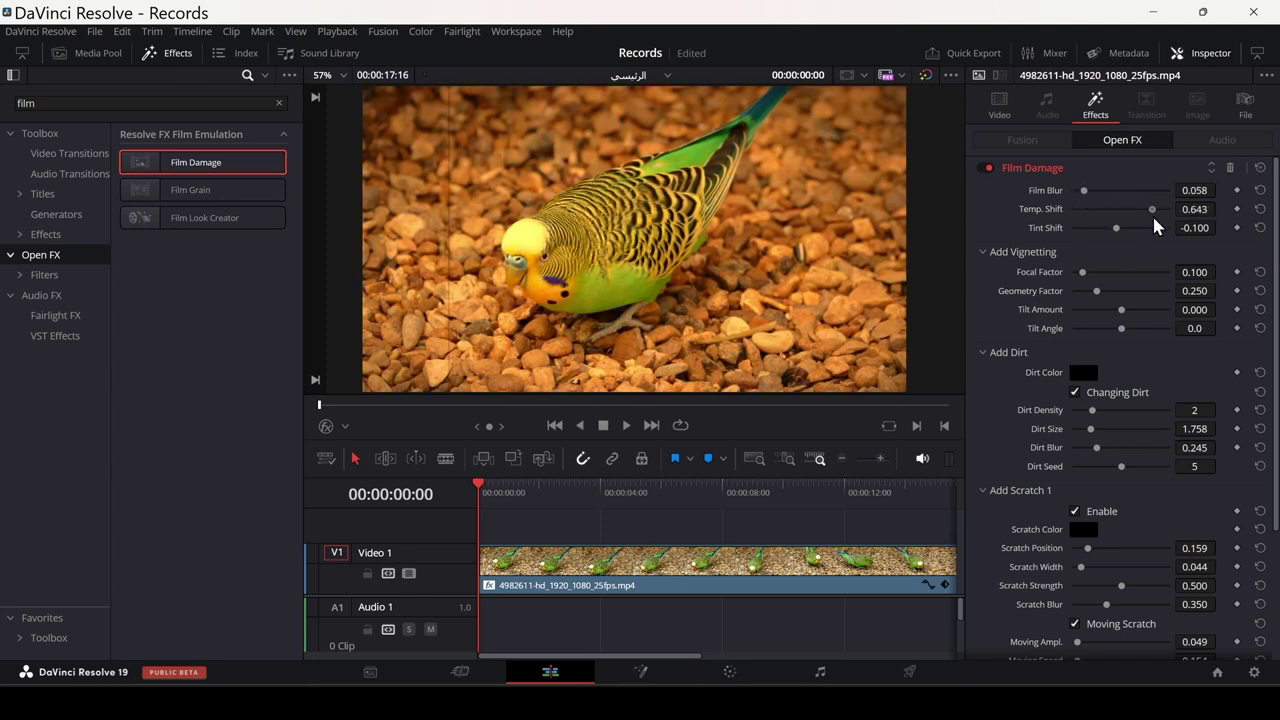
{"action": "scroll", "coordinate": [1090, 366], "scroll_direction": "down", "scroll_amount": 2}
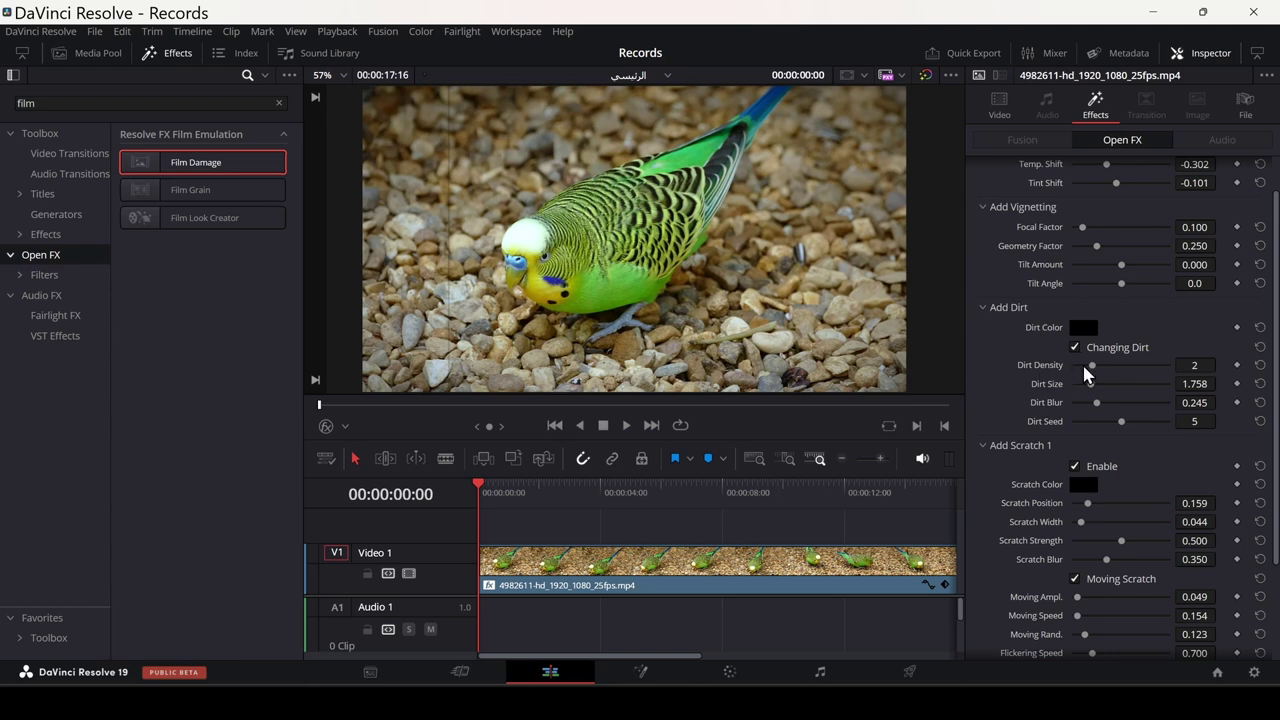
{"action": "mouse_move", "coordinate": [1092, 370]}
{"action": "left_mouse_down"}
{"action": "mouse_move", "coordinate": [1150, 366]}
{"action": "mouse_move", "coordinate": [1092, 390]}
{"action": "mouse_move", "coordinate": [1104, 386]}
{"action": "left_mouse_up"}
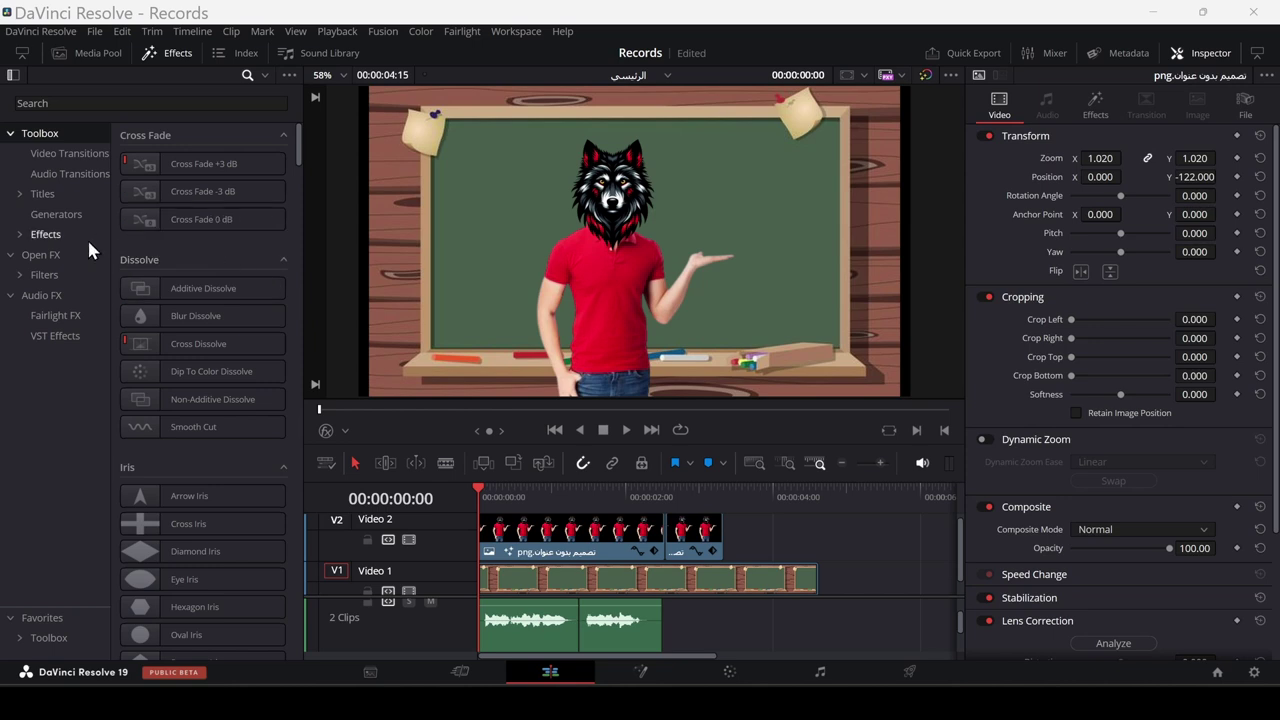
Show the Fairlight Audio FX list and try dropping Chorus onto a clip, then deselect
{"action": "left_click", "coordinate": [55, 298]}
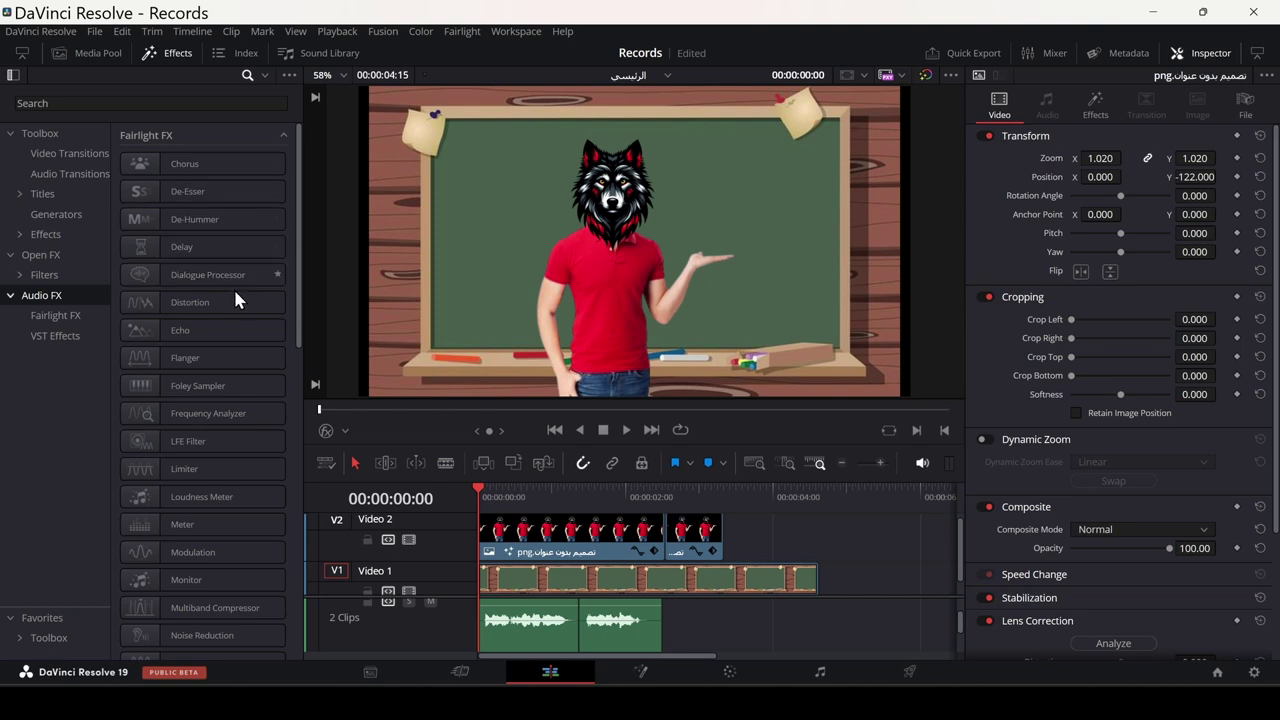
{"action": "mouse_move", "coordinate": [180, 165]}
{"action": "left_mouse_down"}
{"action": "mouse_move", "coordinate": [522, 585]}
{"action": "mouse_move", "coordinate": [583, 627]}
{"action": "mouse_move", "coordinate": [412, 638]}
{"action": "mouse_move", "coordinate": [421, 625]}
{"action": "mouse_move", "coordinate": [111, 563]}
{"action": "left_mouse_up"}
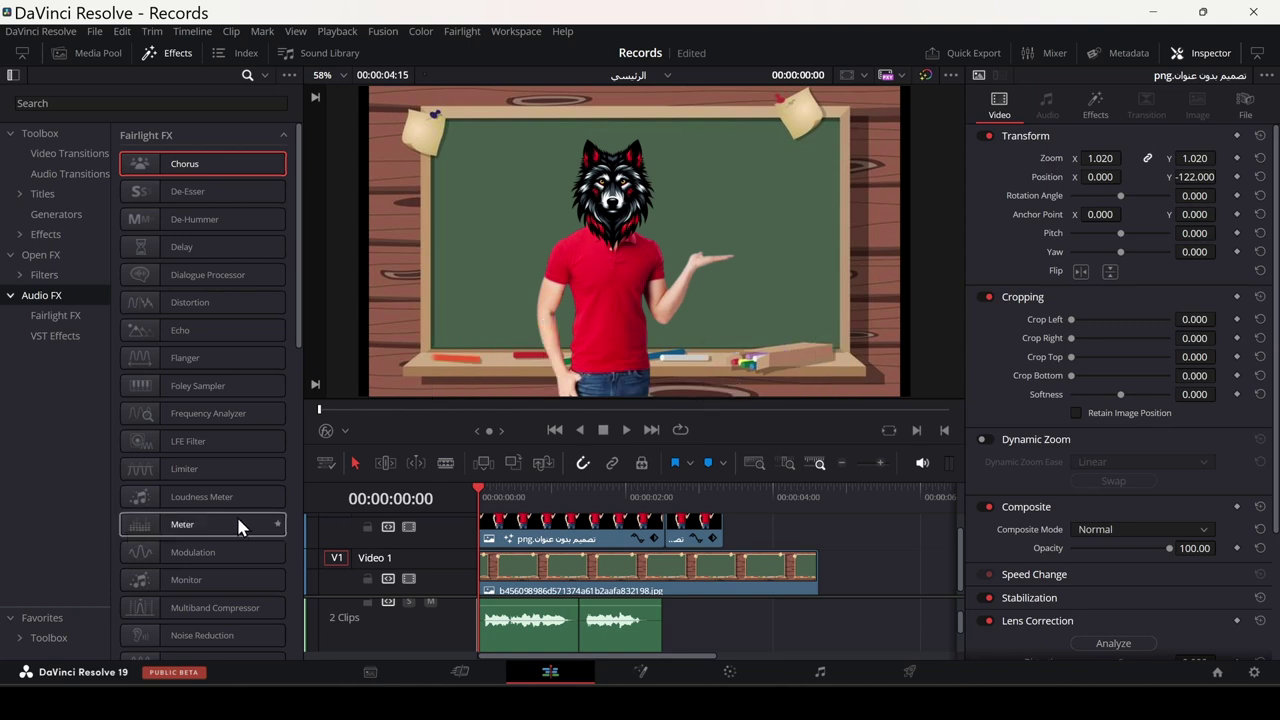
{"action": "key", "text": "shift+z"}
Raise the voiceover's pitch to 9, then 7 semitones, and play it back
{"action": "left_click", "coordinate": [584, 648]}
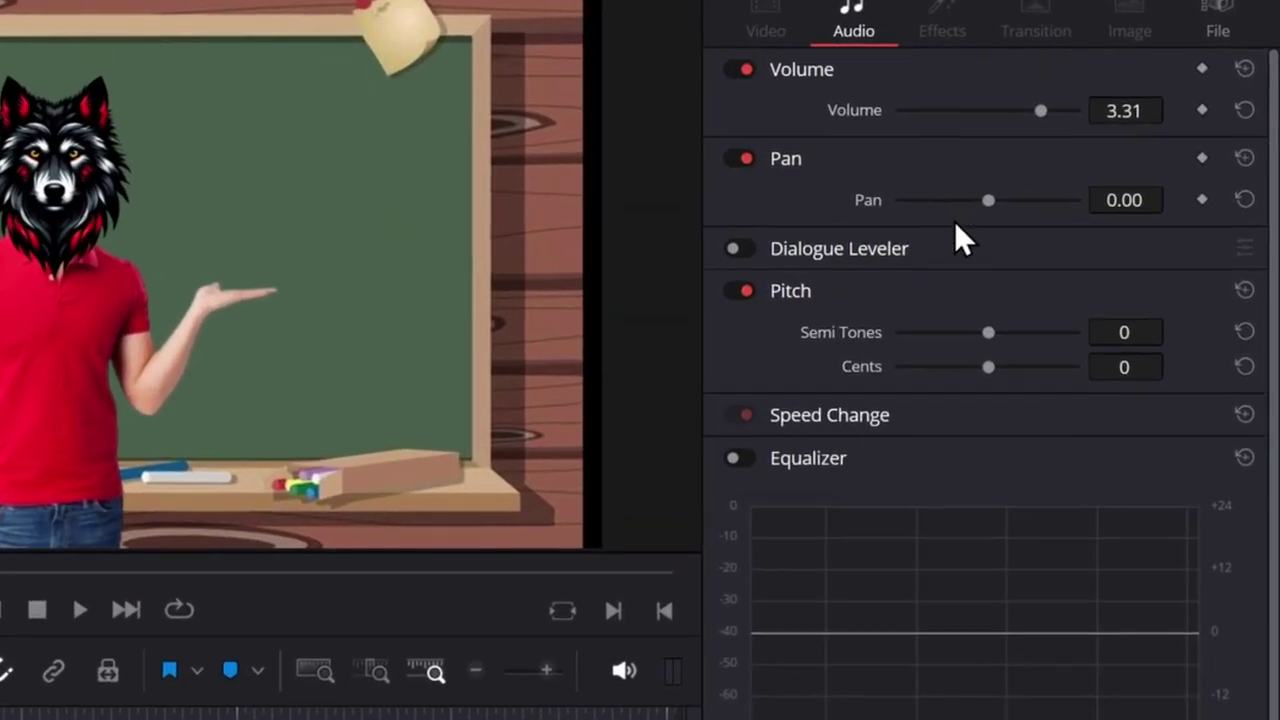
{"action": "left_click_drag", "start_coordinate": [989, 331], "coordinate": [1137, 278]}
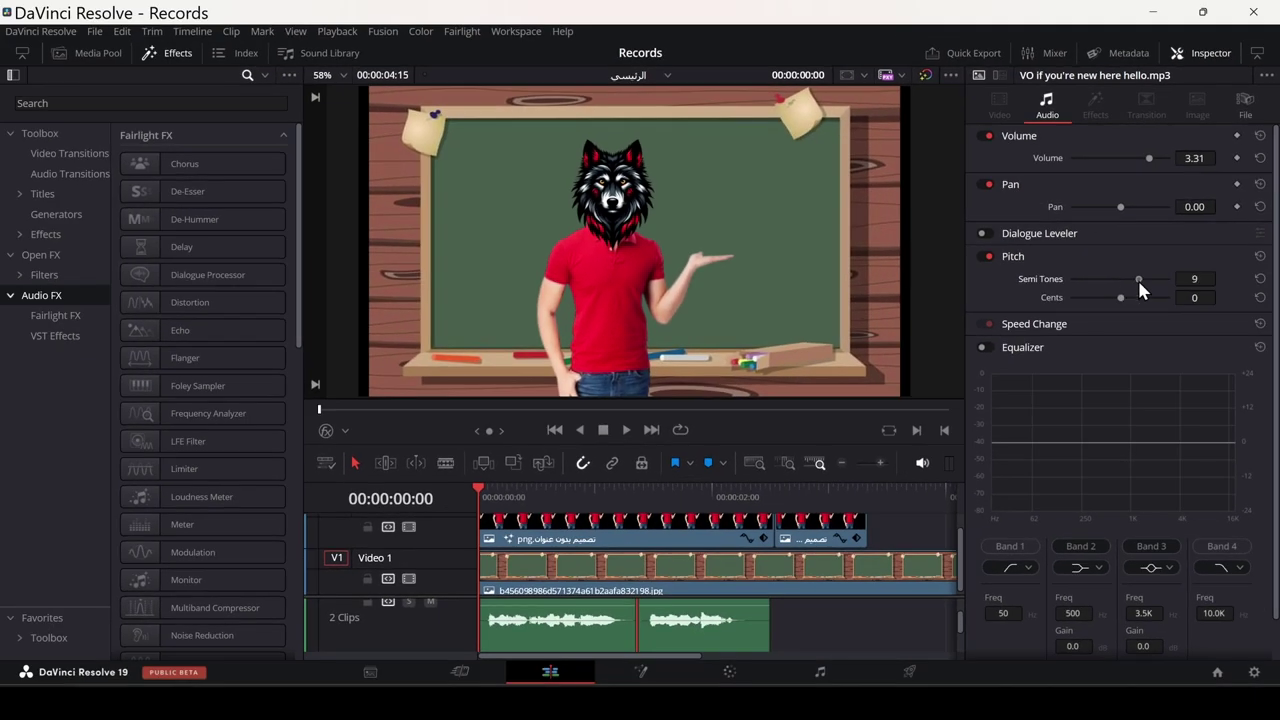
{"action": "left_click_drag", "start_coordinate": [1137, 278], "coordinate": [1135, 284]}
{"action": "key", "text": "space"}
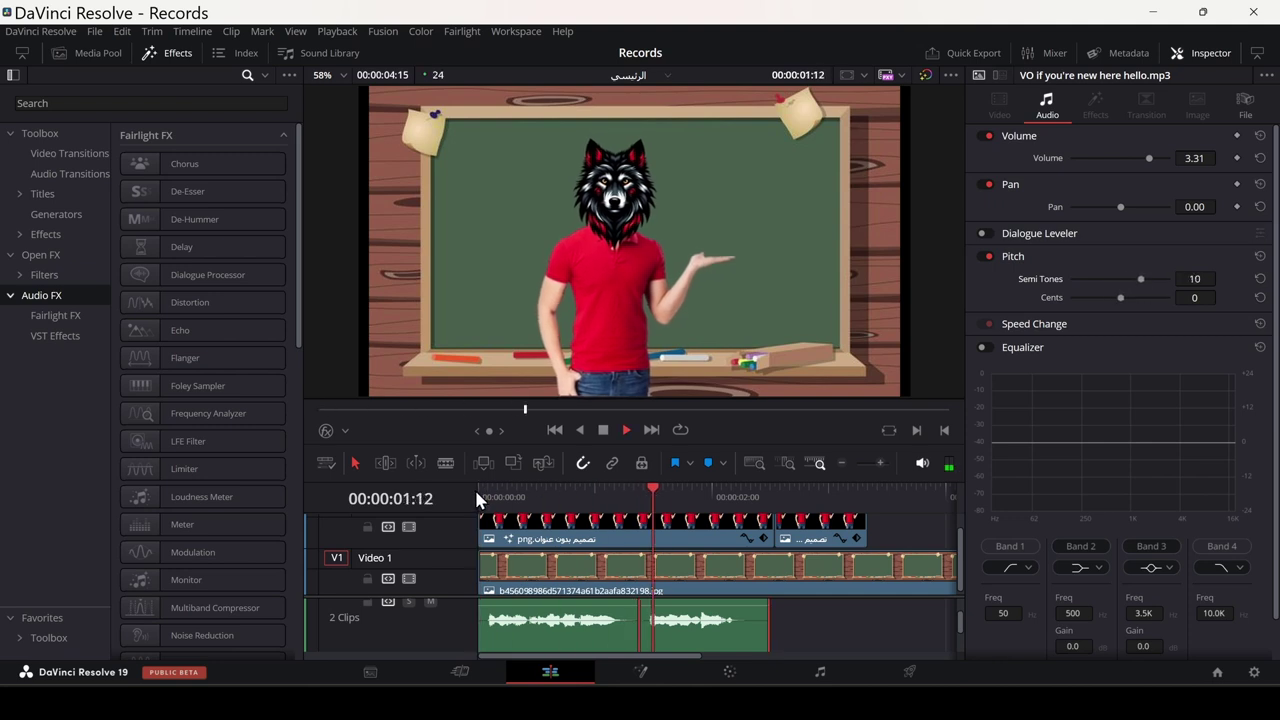
Rewind to the start and replay the voiceover at the lowered pitch
{"action": "key", "text": "ctrl+a"}
{"action": "left_click_drag", "start_coordinate": [590, 490], "coordinate": [465, 489]}
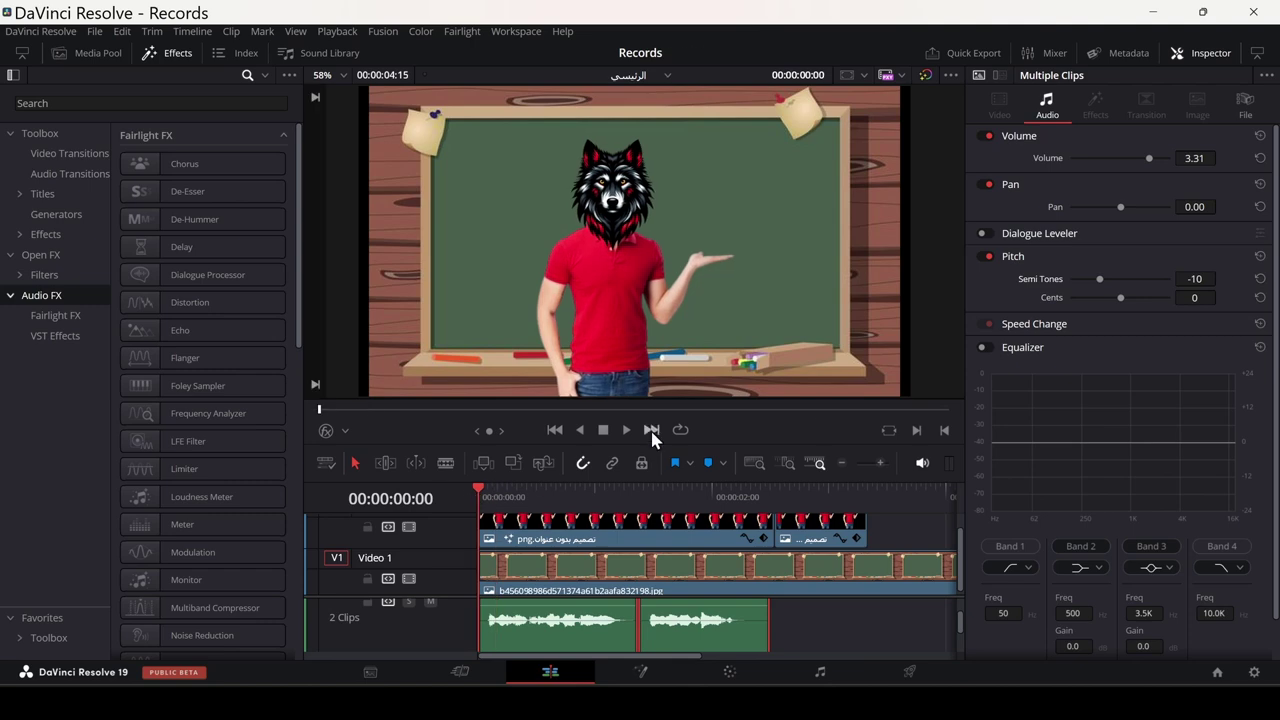
{"action": "key", "text": "space"}
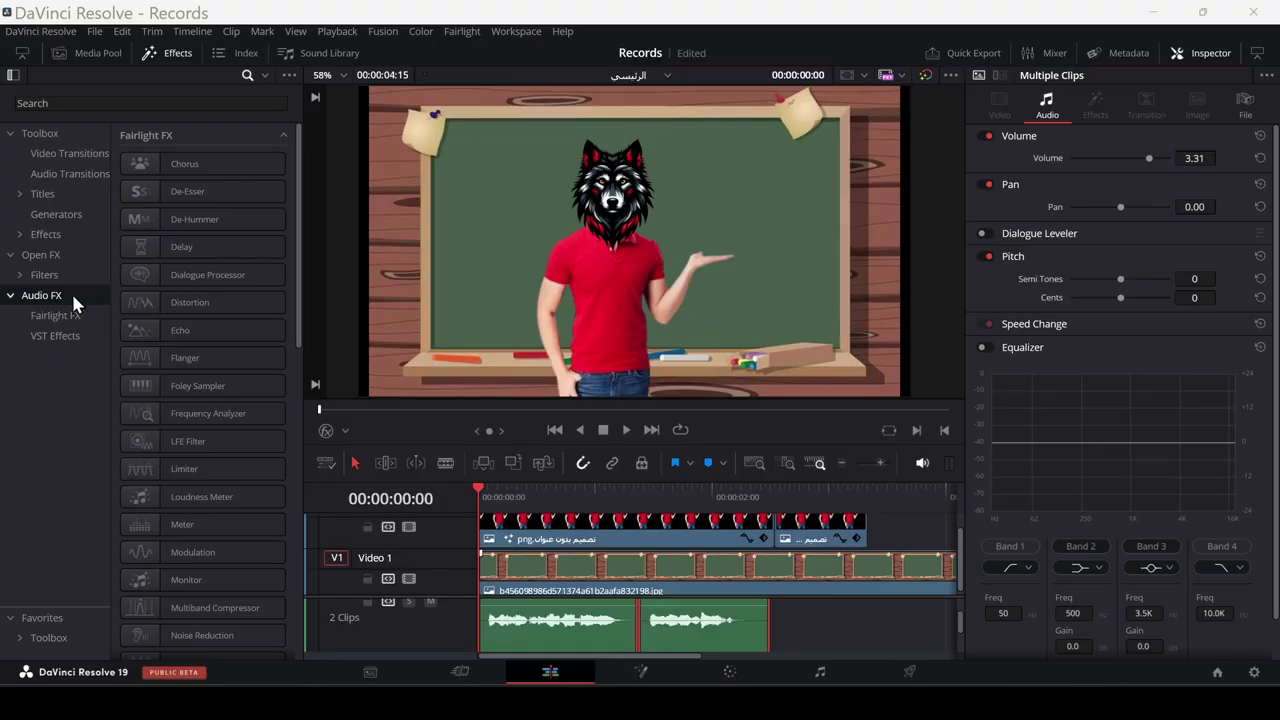
{"action": "left_click", "coordinate": [200, 275]}
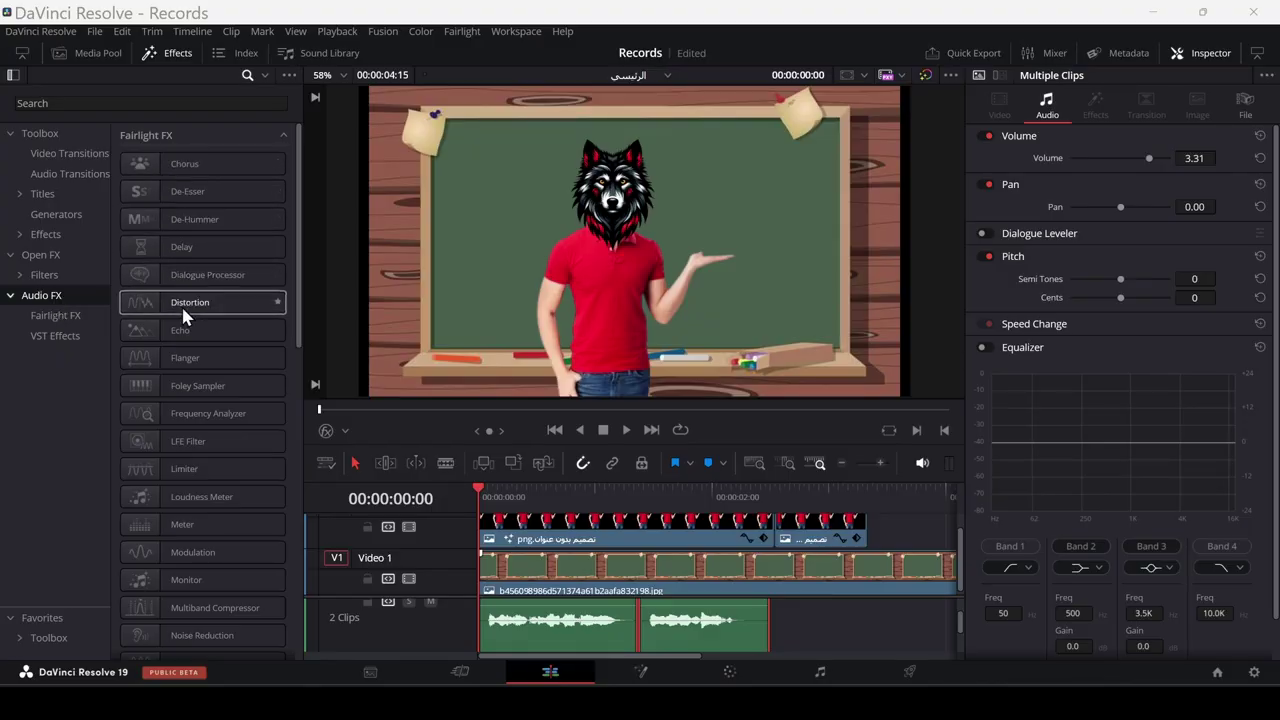
Add the Distortion effect to the voiceover clip with the Crunchy preset
{"action": "left_click", "coordinate": [183, 316]}
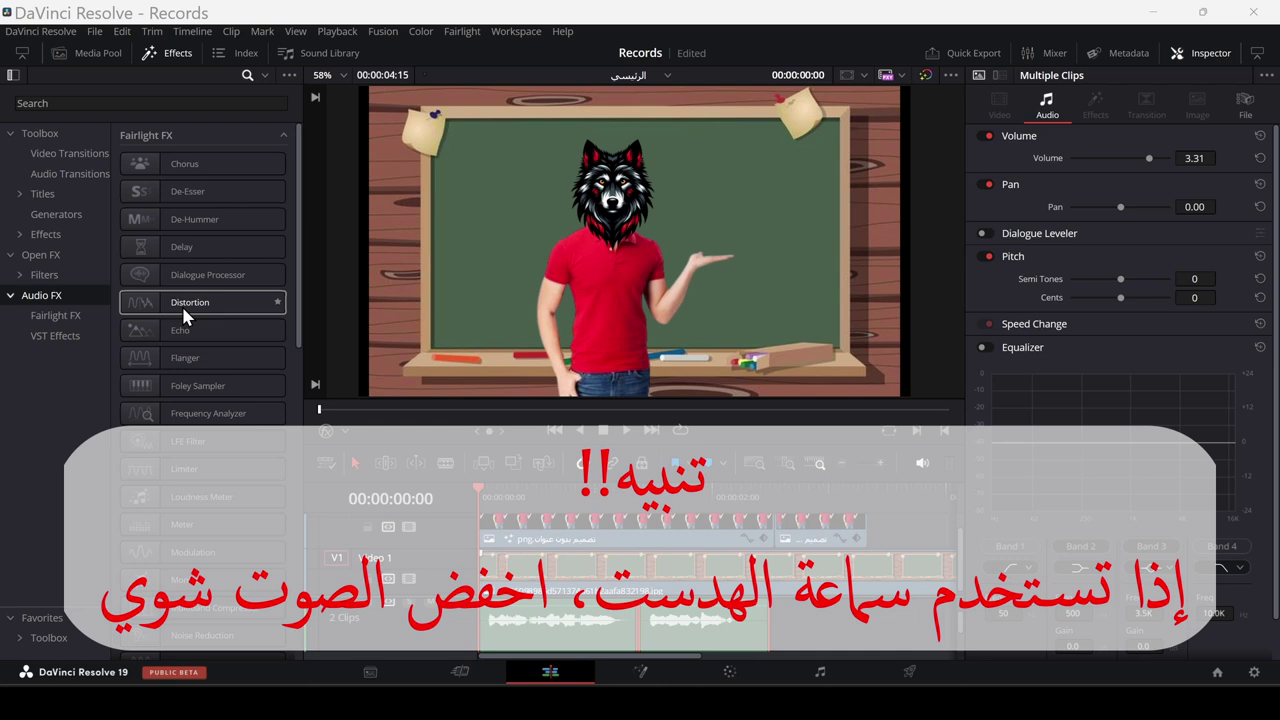
{"action": "left_click_drag", "start_coordinate": [183, 316], "coordinate": [600, 620]}
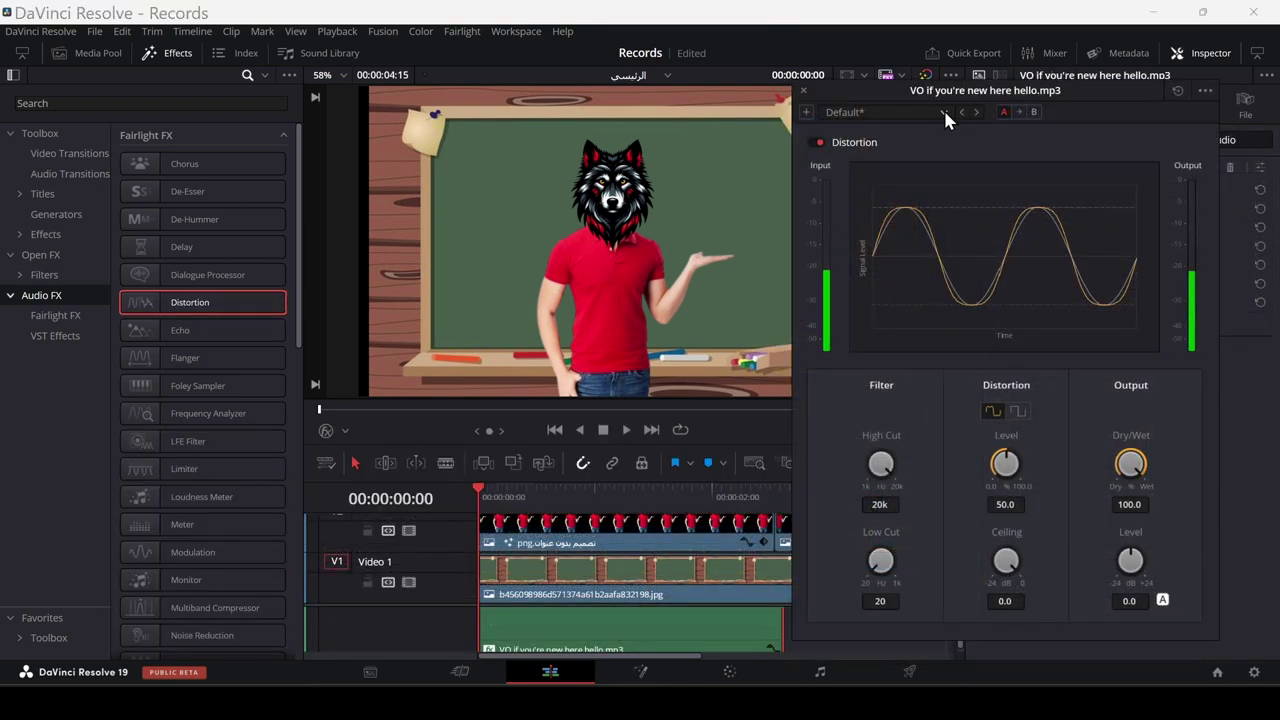
{"action": "left_click", "coordinate": [943, 109]}
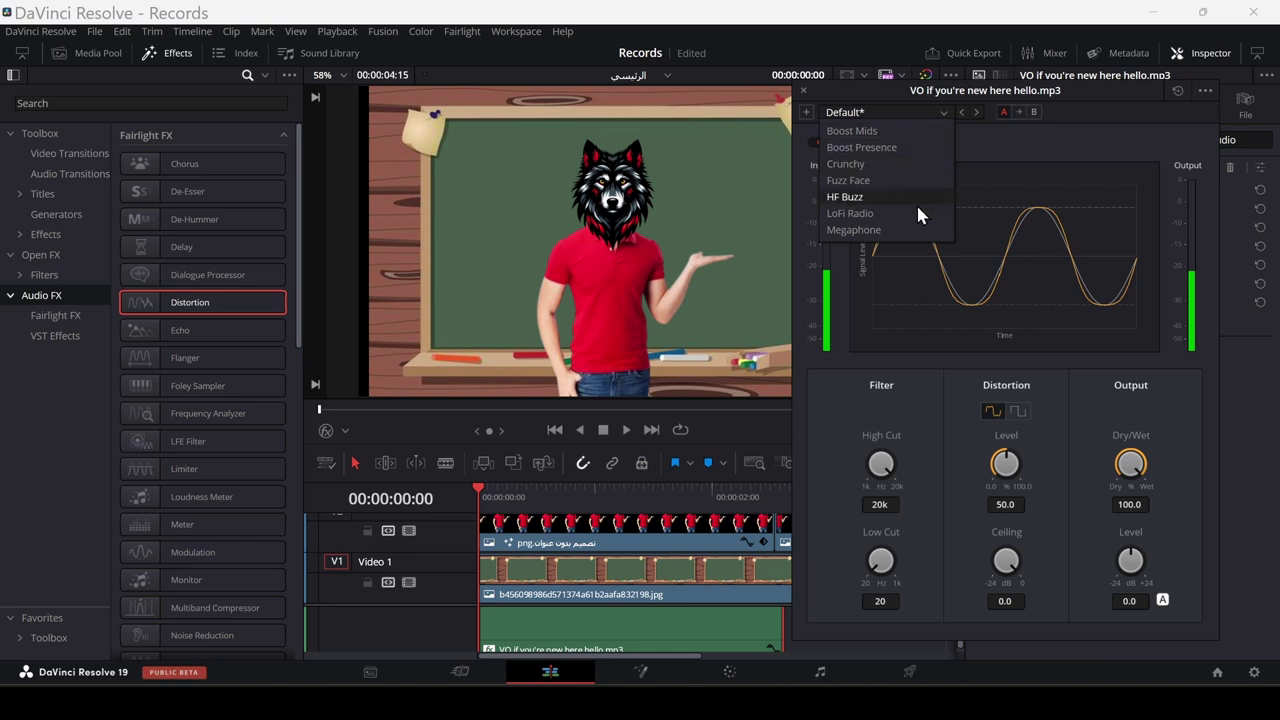
{"action": "left_click", "coordinate": [865, 162]}
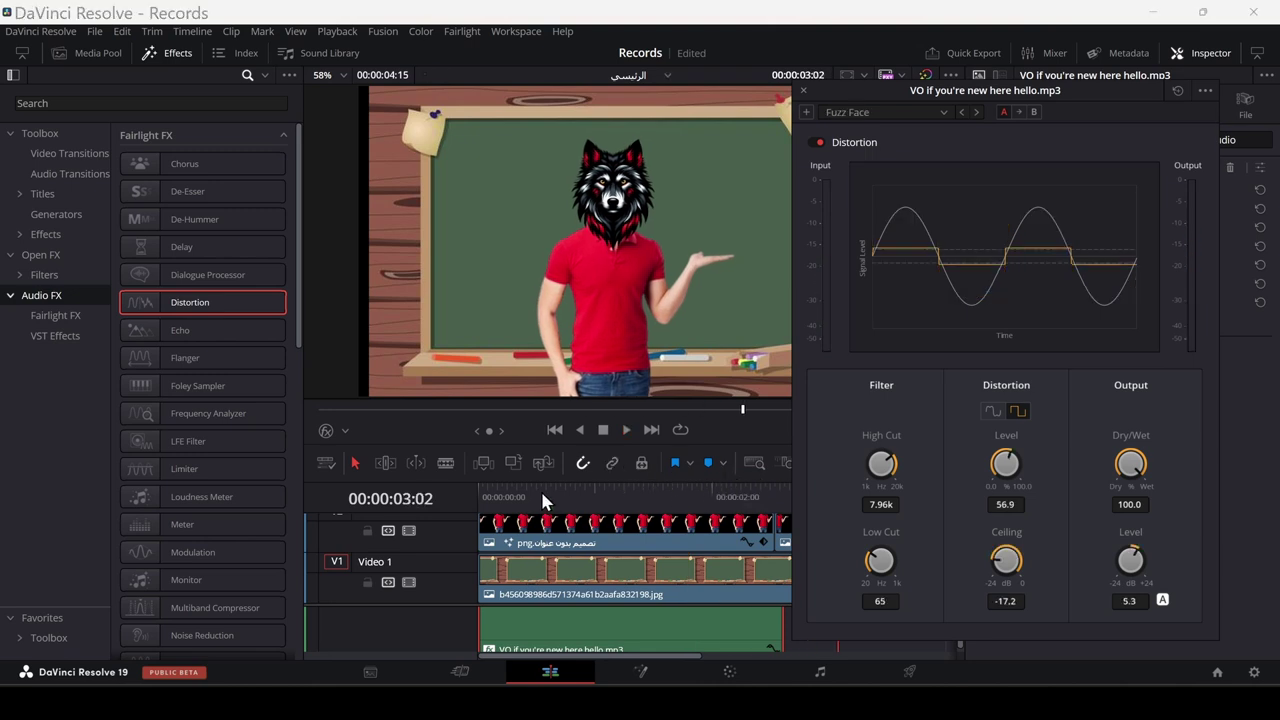
Audition the distortion from the start, then switch to the Megaphone preset and replay
{"action": "key", "text": "Home"}
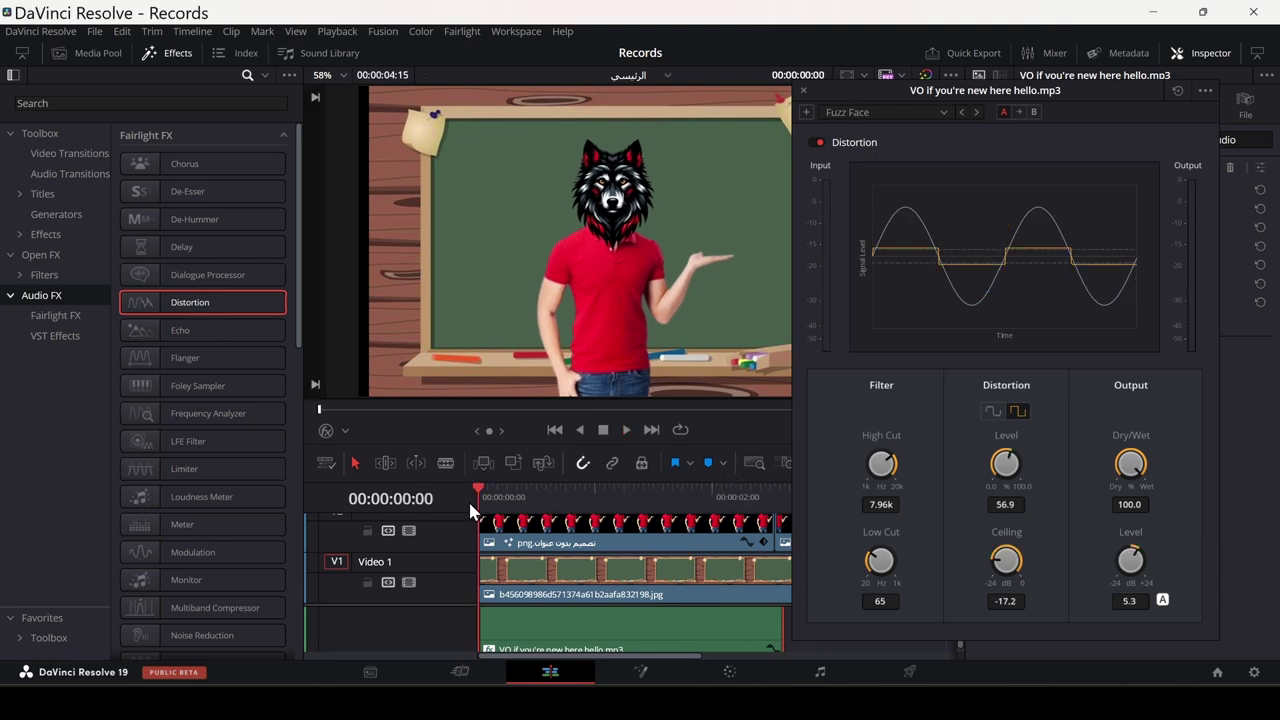
{"action": "key", "text": "space"}
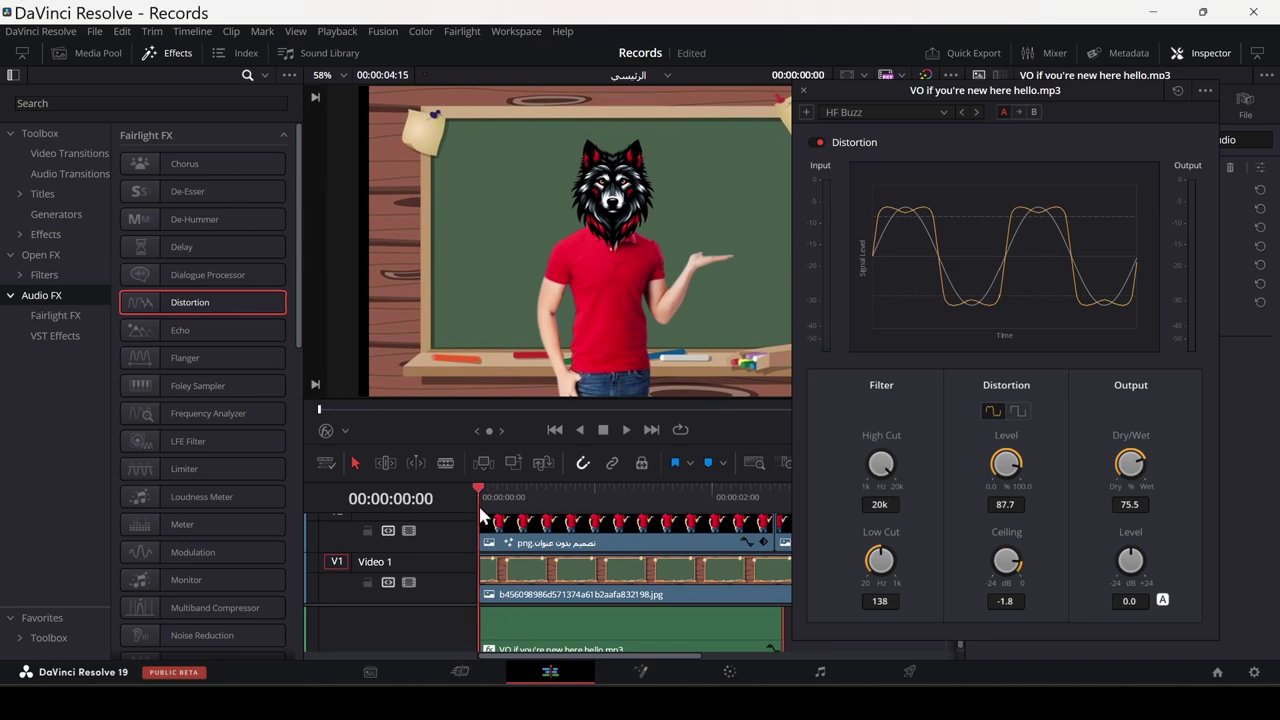
{"action": "key", "text": "space"}
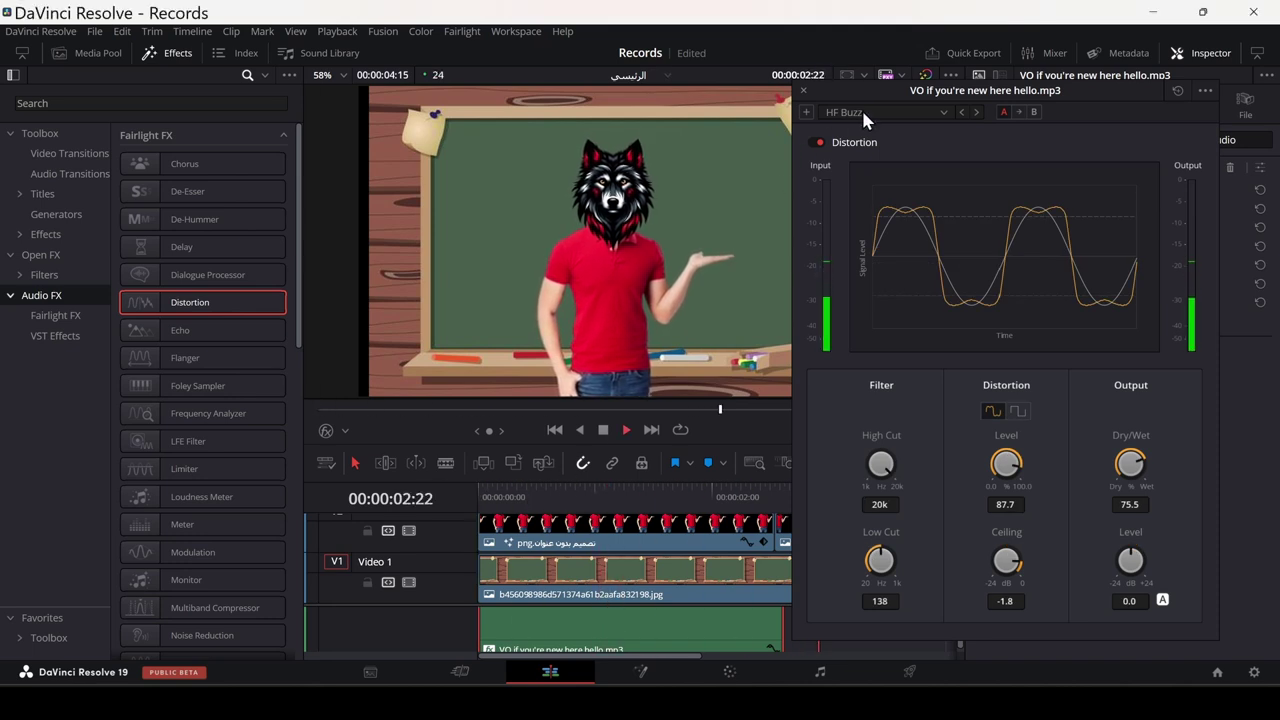
{"action": "left_click", "coordinate": [472, 494]}
{"action": "key", "text": "space"}
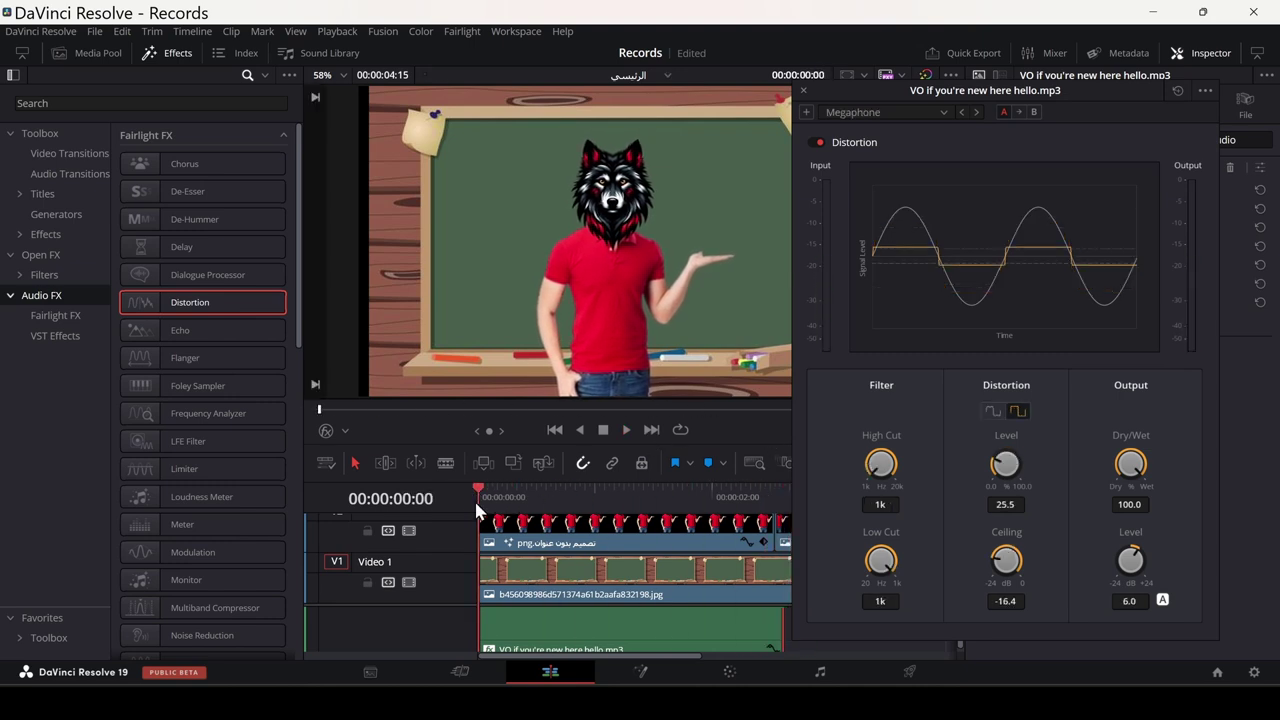
{"action": "key", "text": "space"}
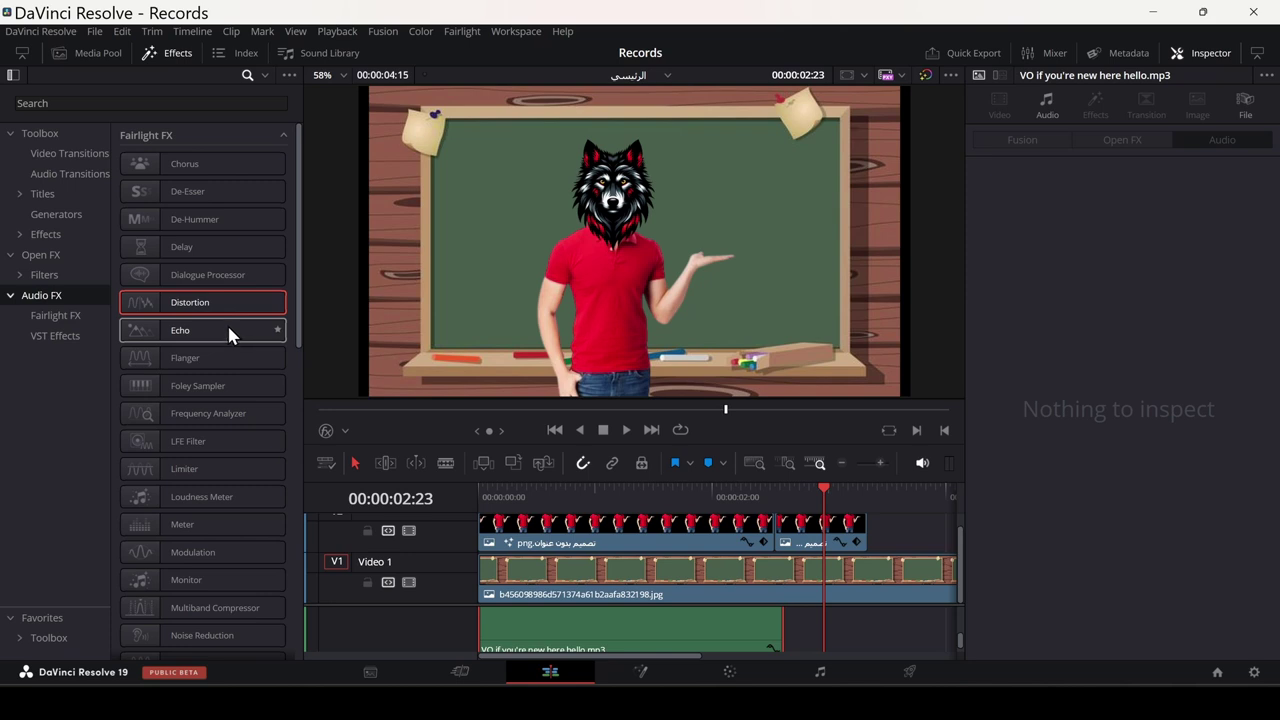
Add Echo to the voiceover clip with the Fast Ping Pong preset
{"action": "left_click_drag", "start_coordinate": [227, 323], "coordinate": [577, 623]}
{"action": "left_click_drag", "start_coordinate": [415, 162], "coordinate": [736, 114]}
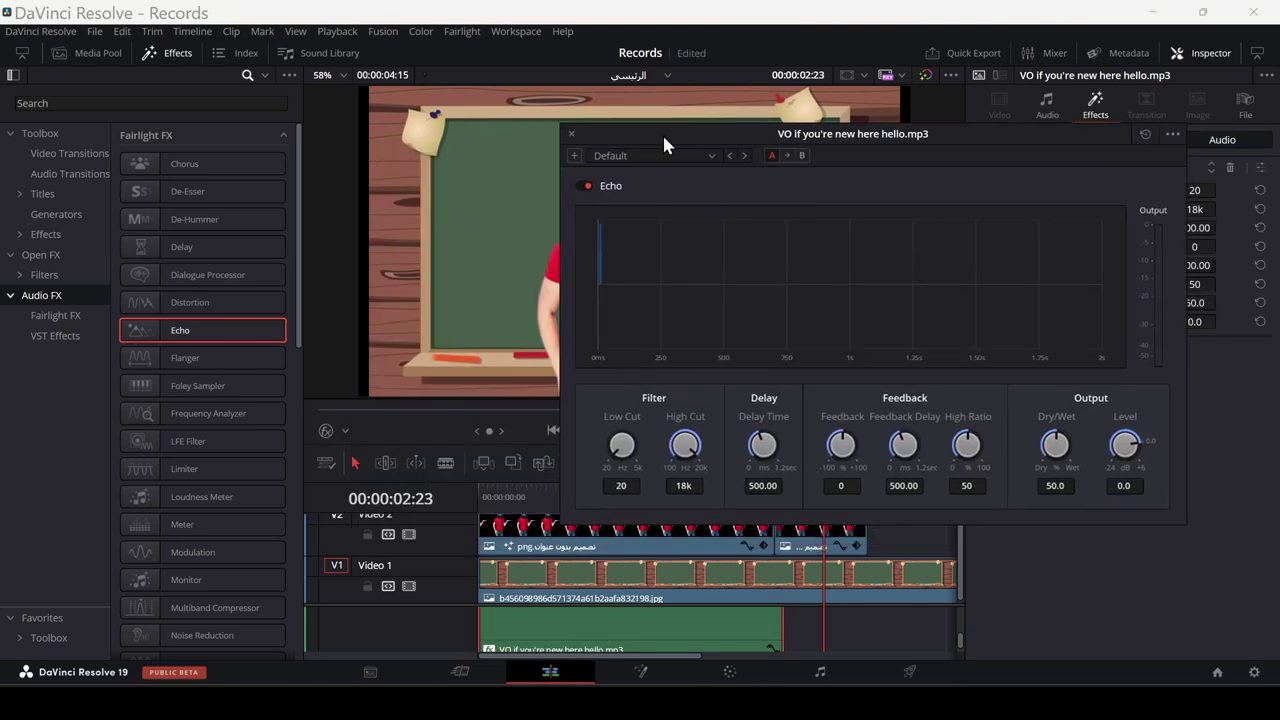
{"action": "left_click", "coordinate": [742, 138]}
{"action": "left_click", "coordinate": [727, 158]}
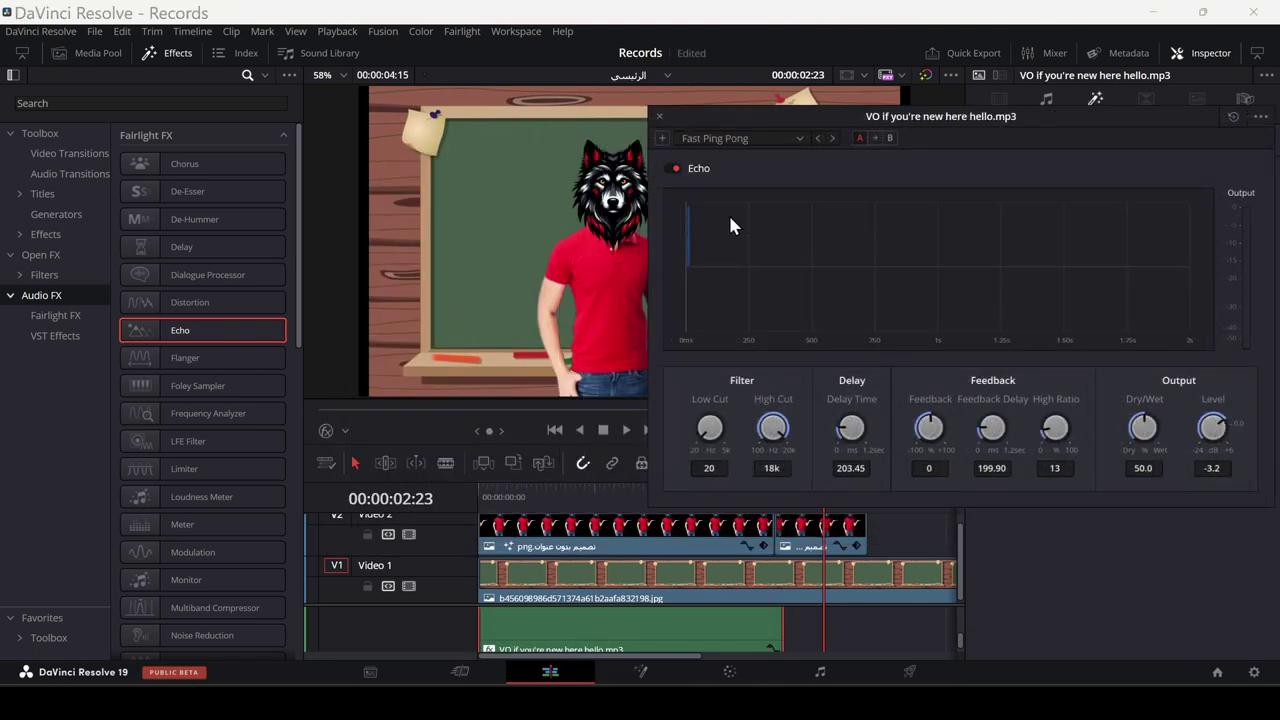
Audition Large Hall and Slow Crossover echo presets, ending on Swirling Close
{"action": "left_click", "coordinate": [477, 493]}
{"action": "key", "text": "space"}
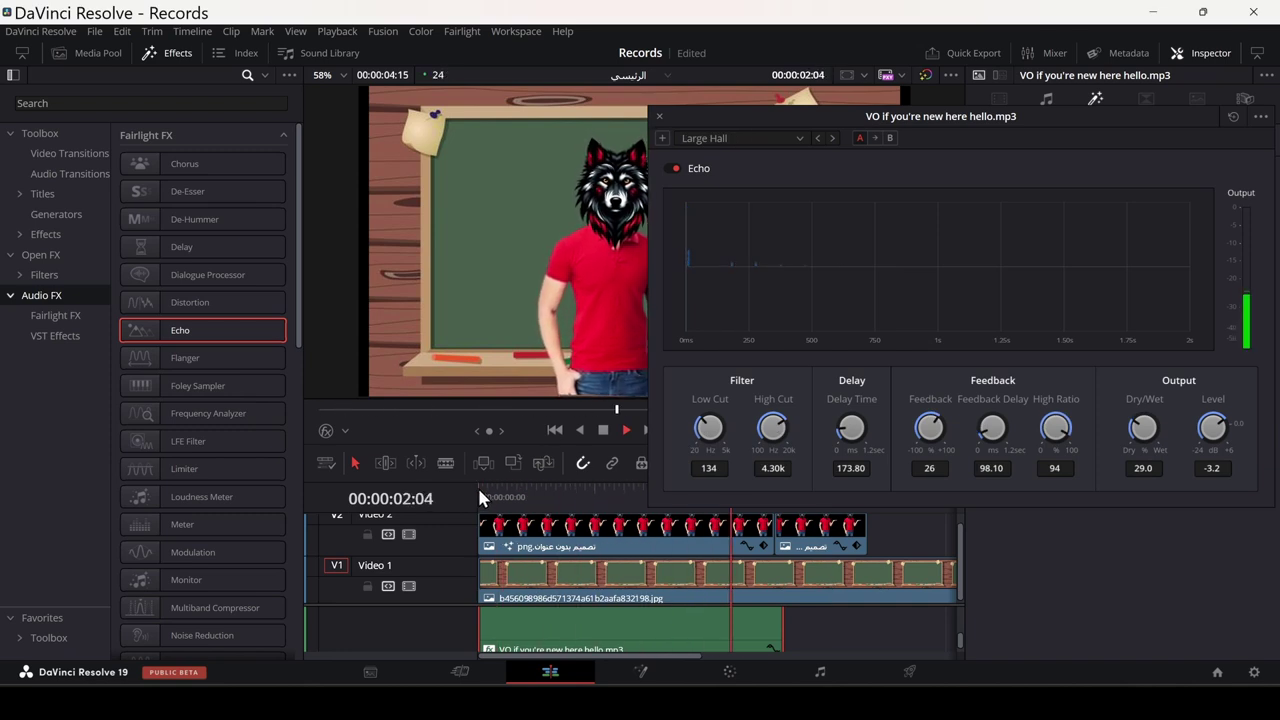
{"action": "key", "text": "space"}
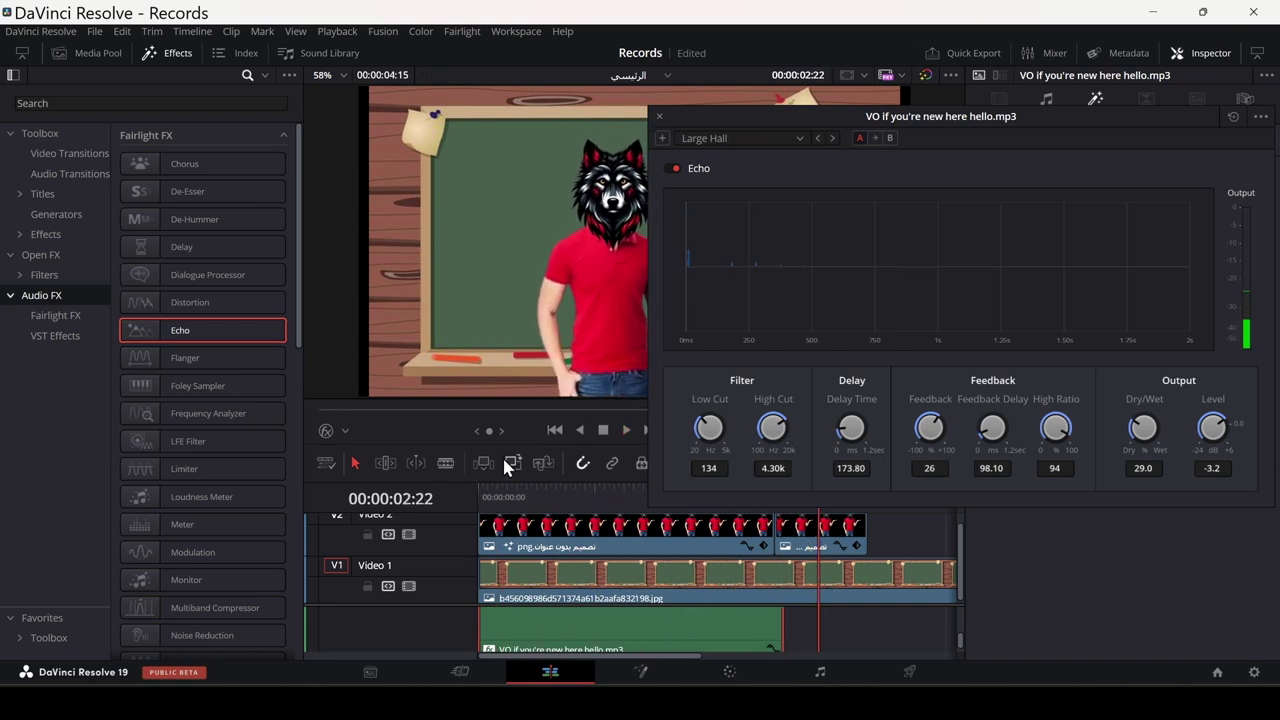
{"action": "left_click", "coordinate": [476, 496]}
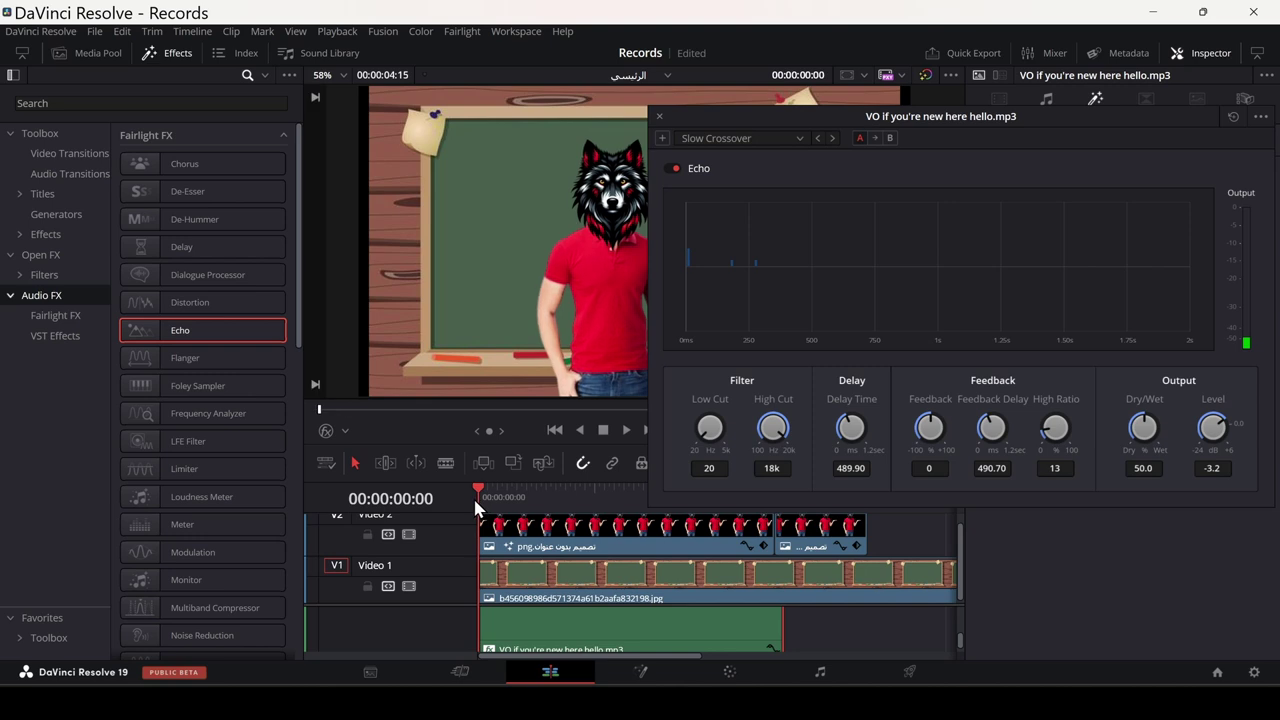
{"action": "key", "text": "space"}
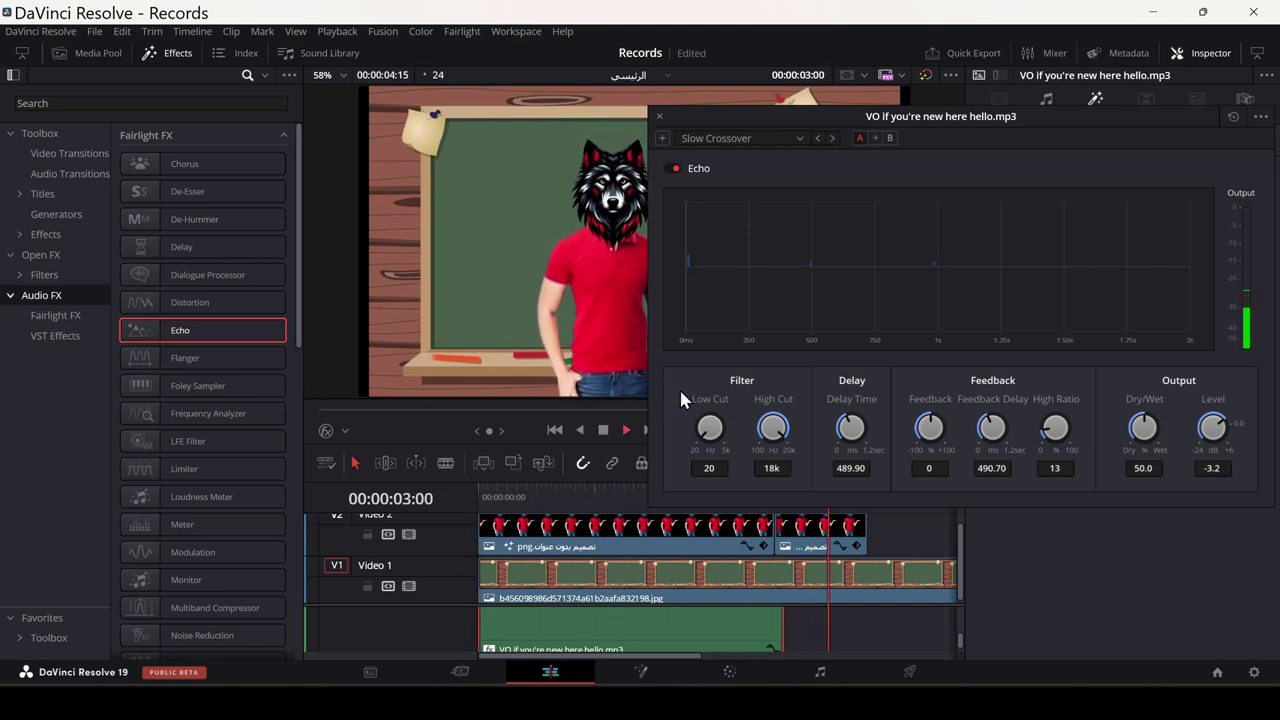
{"action": "left_click", "coordinate": [486, 498]}
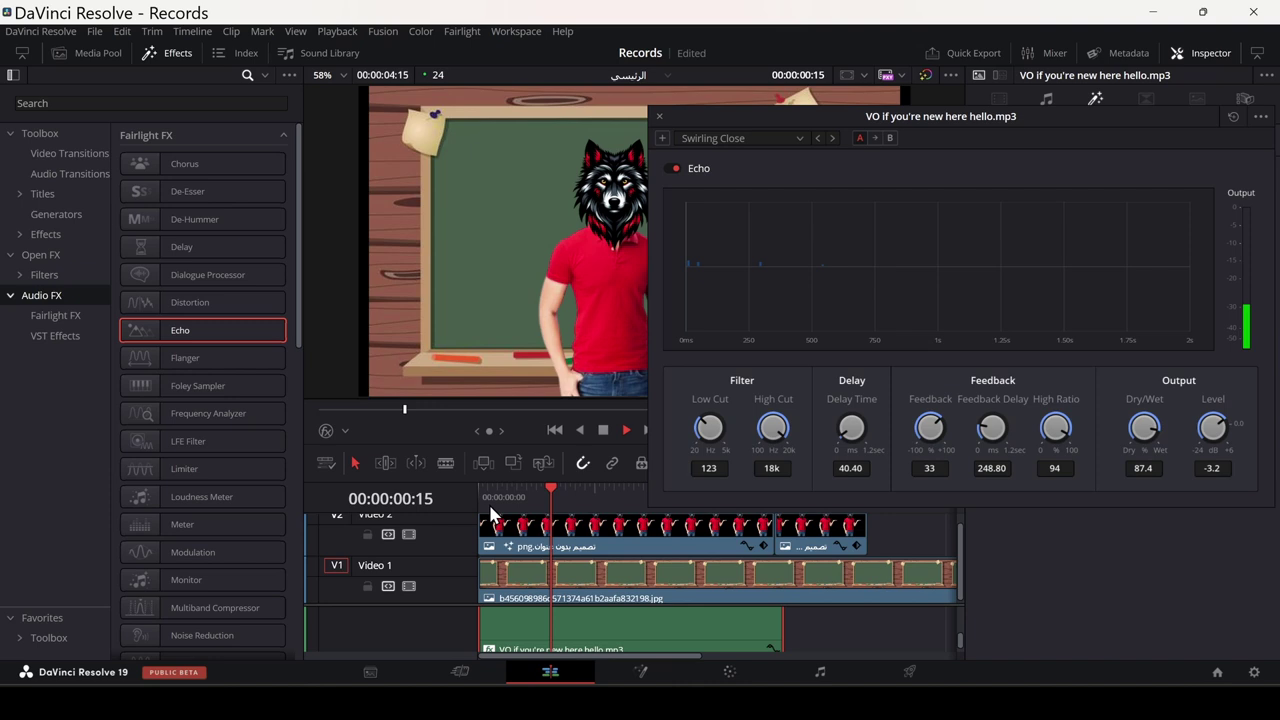
{"action": "left_click", "coordinate": [478, 500]}
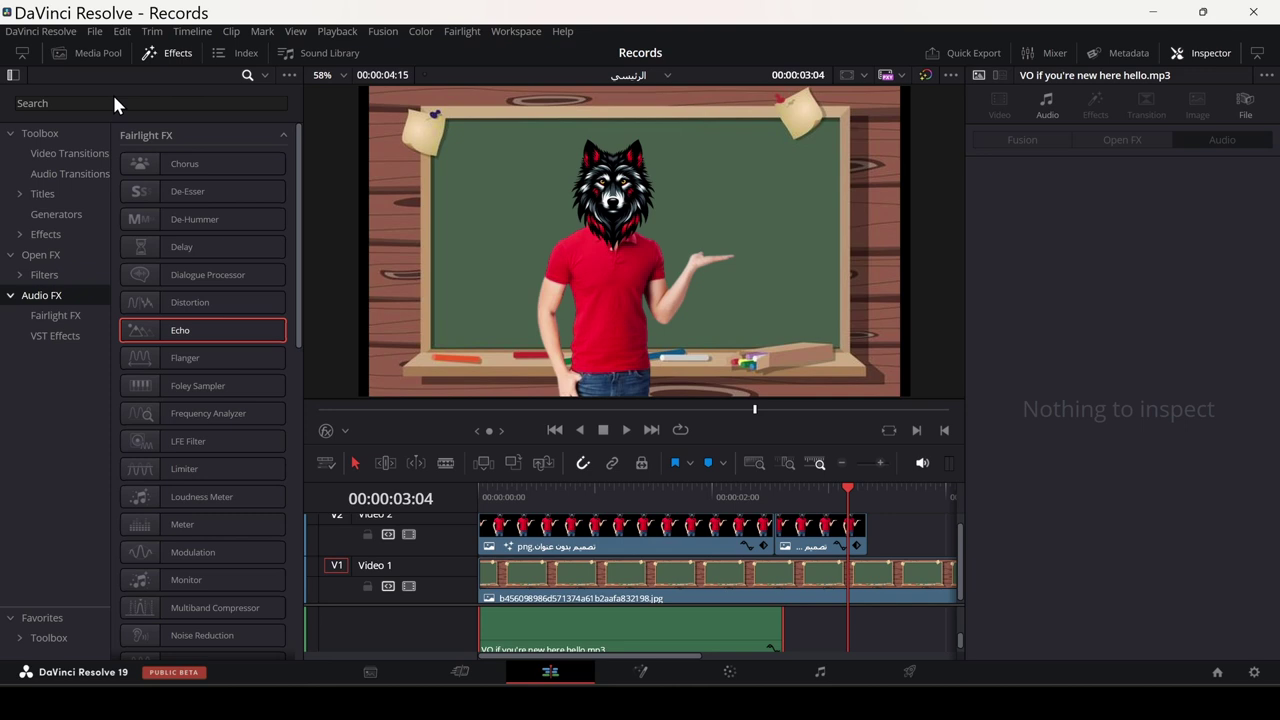
Search 'flanger', drop Flanger on the voiceover clip and choose the Robo Voice preset
{"action": "left_click", "coordinate": [114, 102]}
{"action": "type", "text": "fl"}
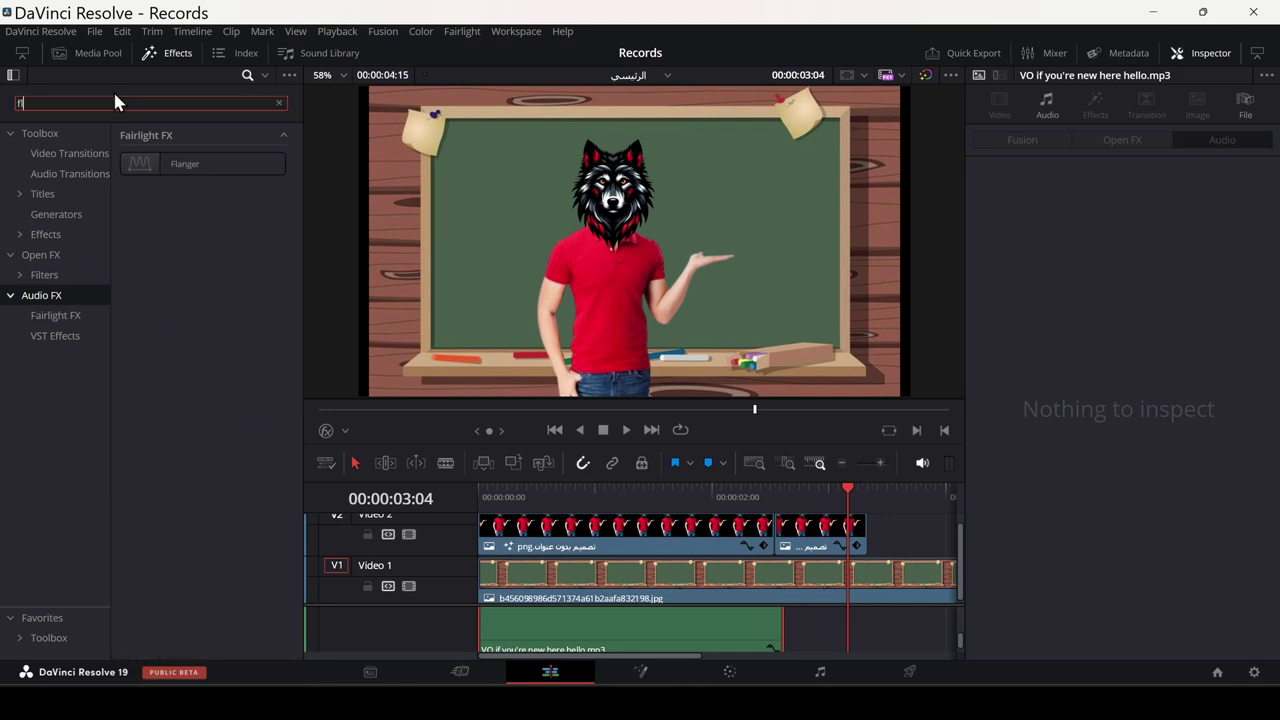
{"action": "type", "text": "anger"}
{"action": "left_click_drag", "start_coordinate": [185, 163], "coordinate": [538, 634]}
{"action": "left_click_drag", "start_coordinate": [476, 149], "coordinate": [770, 112]}
{"action": "left_click", "coordinate": [769, 134]}
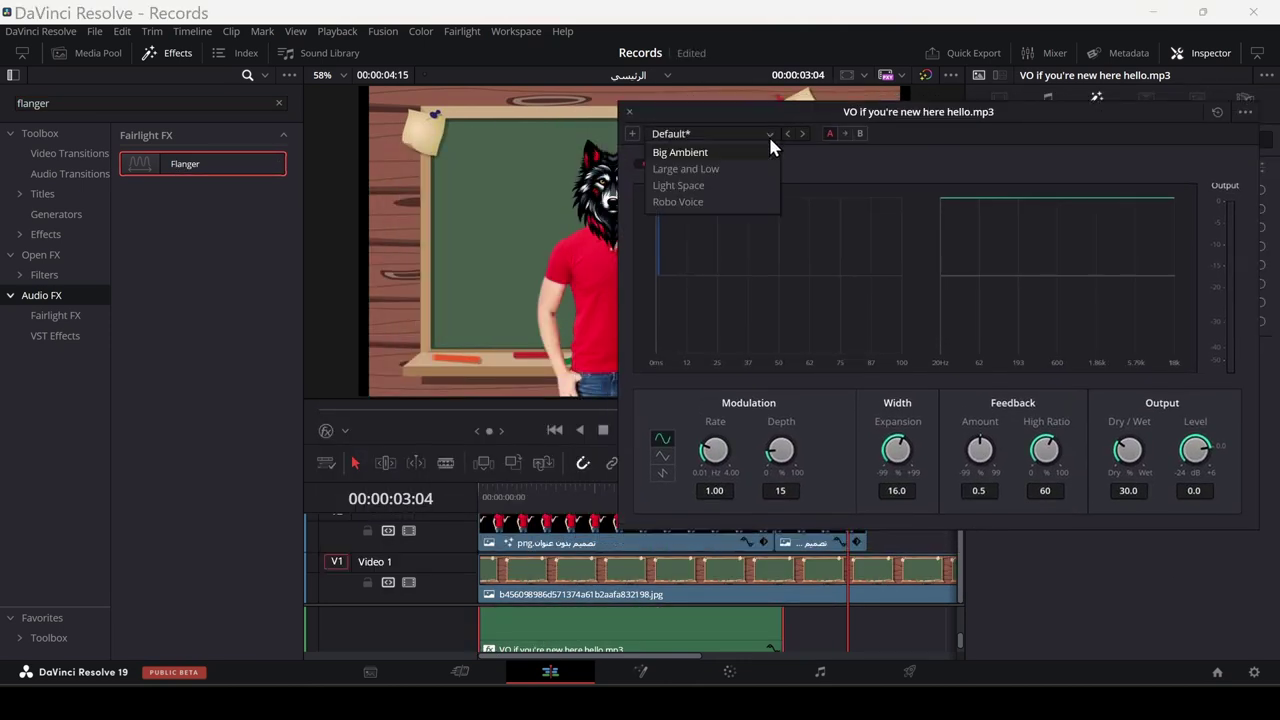
{"action": "left_click", "coordinate": [714, 201]}
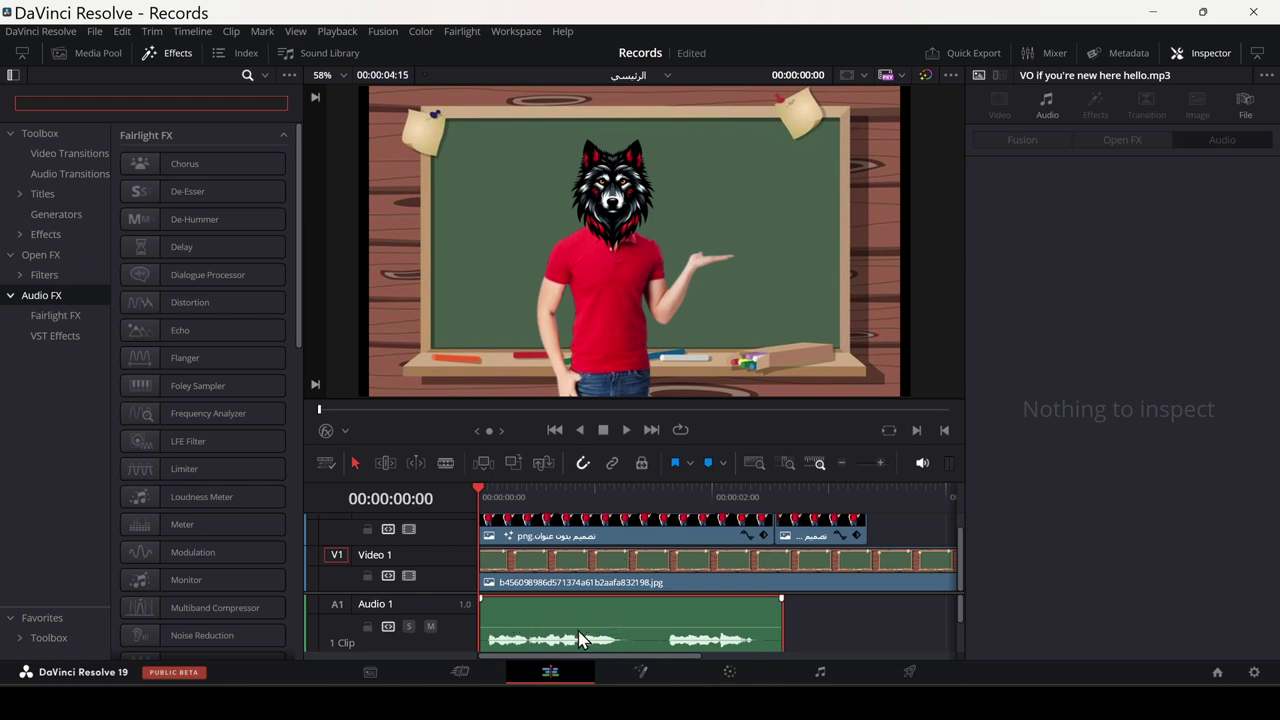
Give Audio 1 an Arabic name and apply the General - Telephone effect EQ to A1 on Fairlight
{"action": "double_click", "coordinate": [399, 605]}
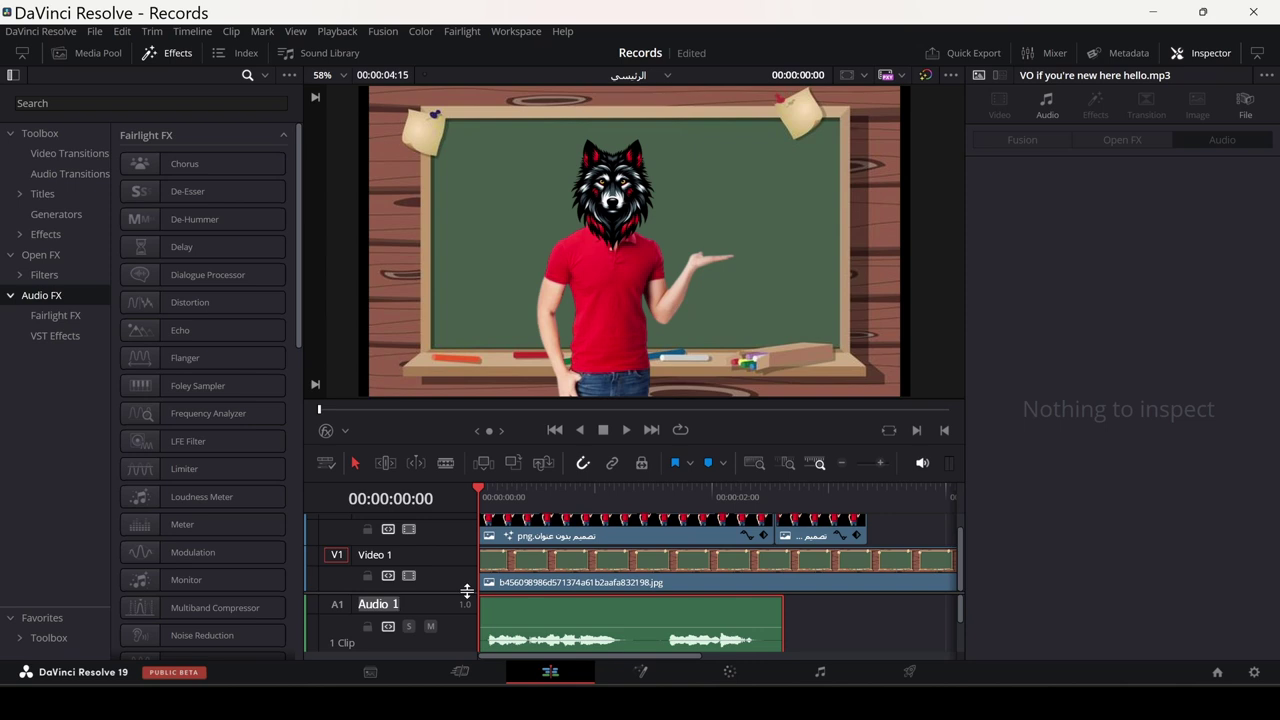
{"action": "type", "text": "نلي"}
{"action": "key", "text": "shift+7"}
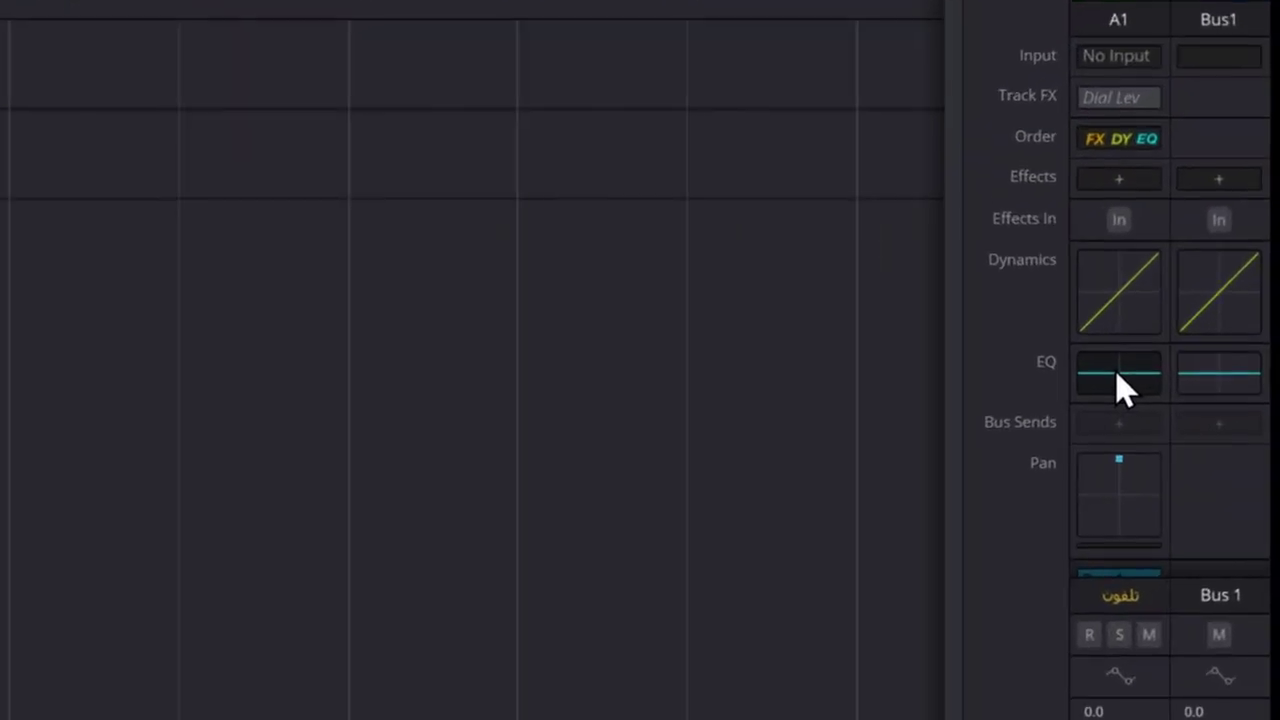
{"action": "double_click", "coordinate": [1201, 335]}
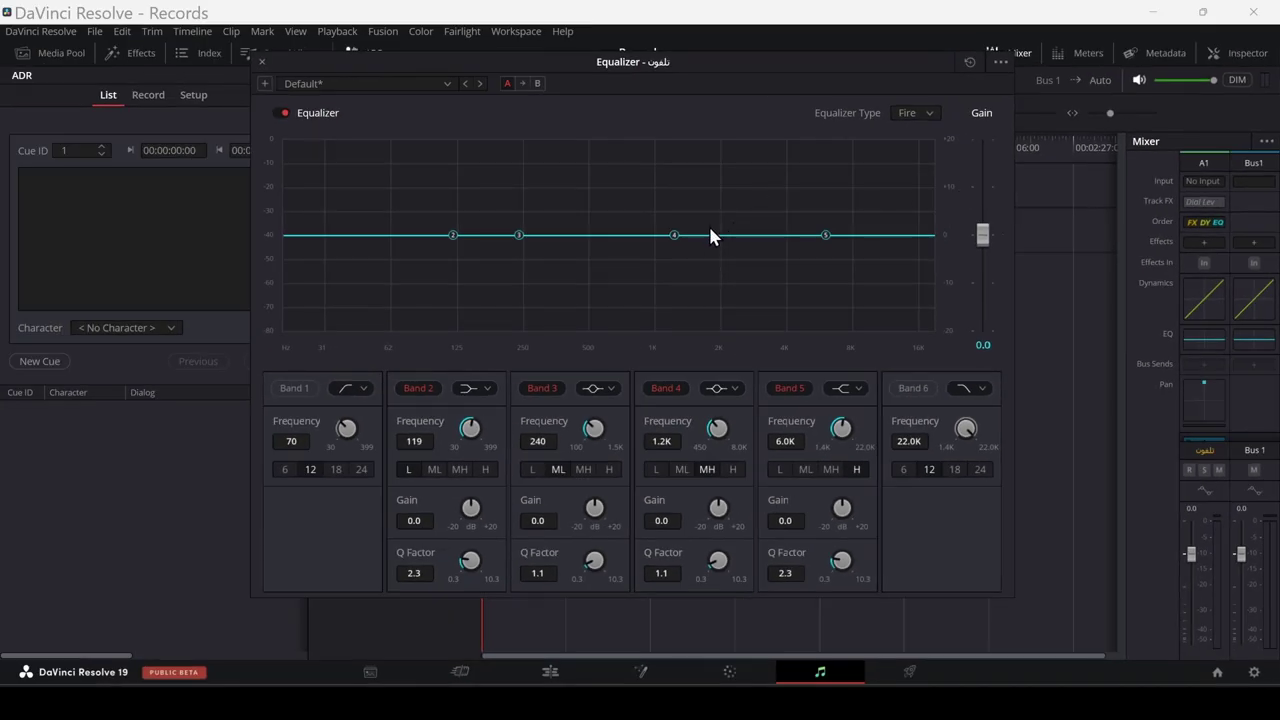
{"action": "left_click", "coordinate": [447, 85]}
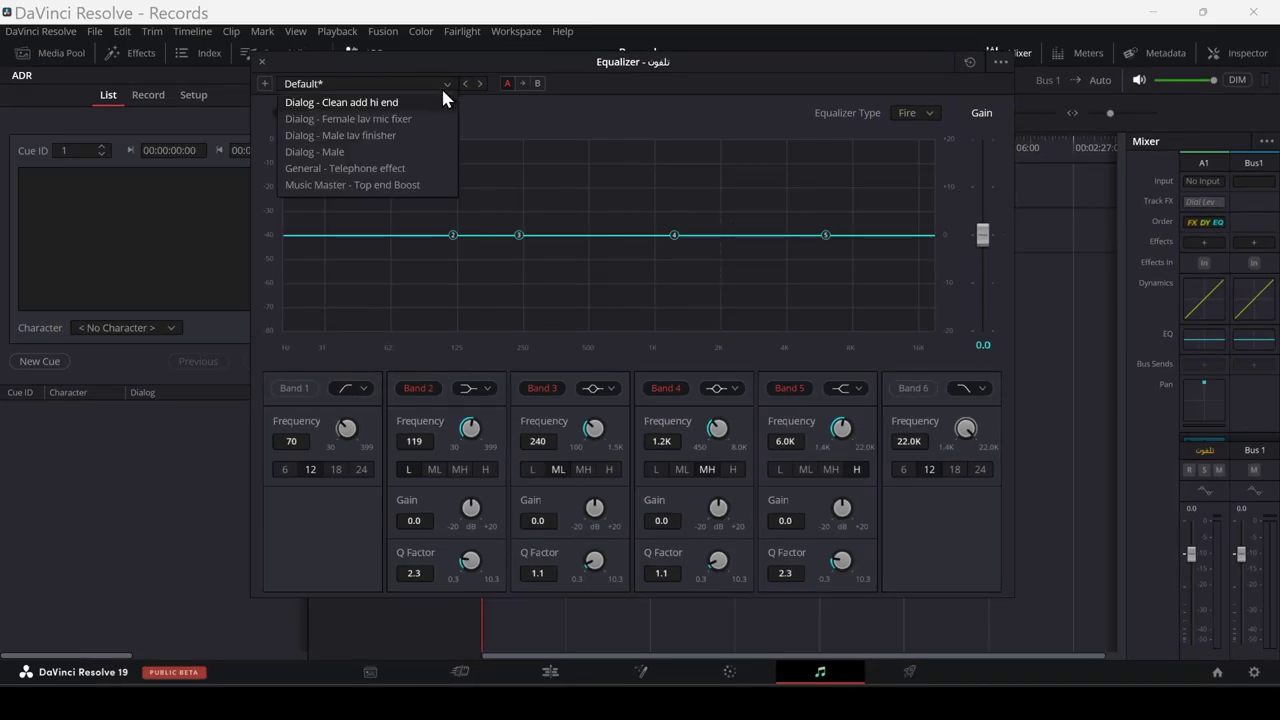
{"action": "left_click", "coordinate": [406, 170]}
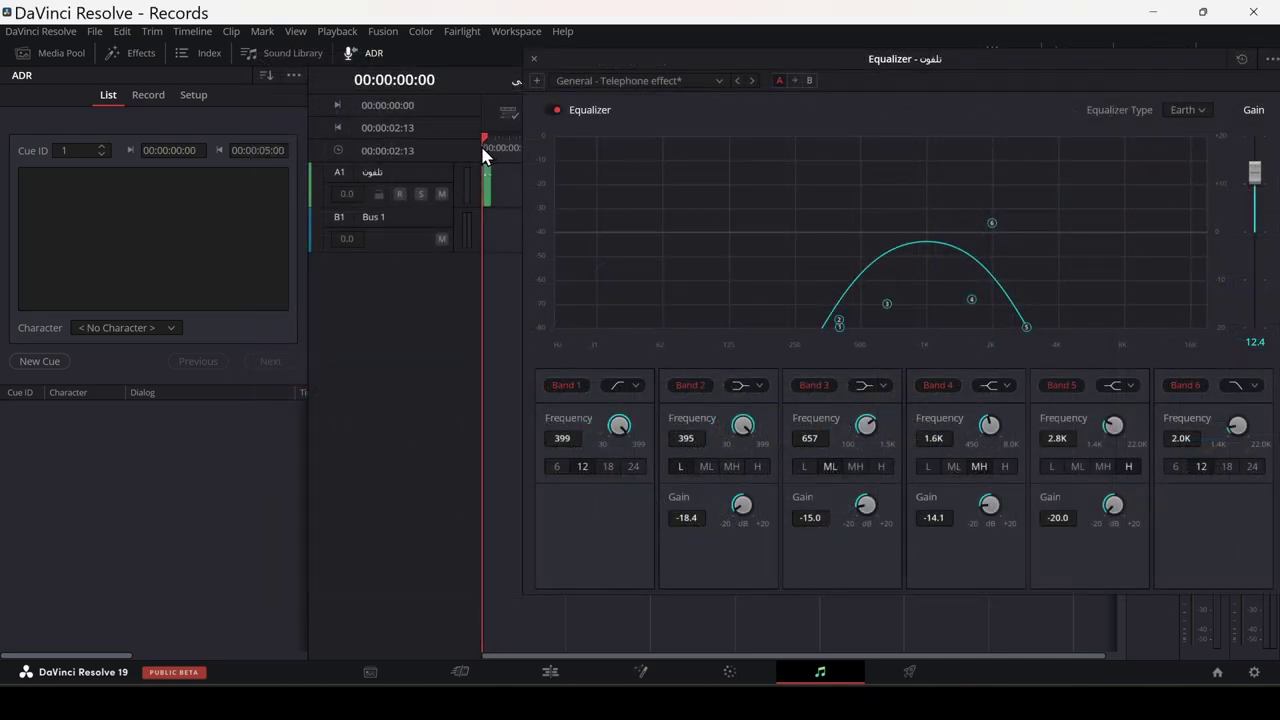
{"action": "key", "text": "space"}
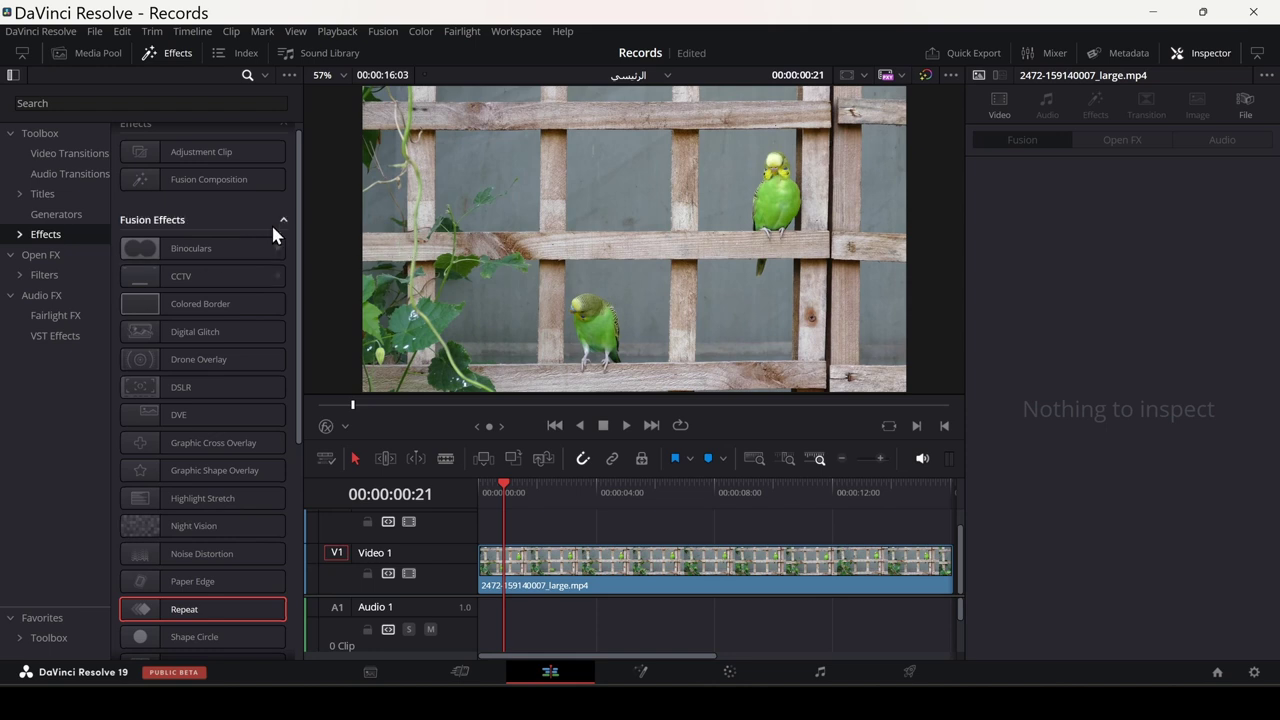
Scroll the Fusion Effects list, previewing Night Vision and Video Call on the parakeet clip
{"action": "scroll", "coordinate": [269, 210], "scroll_direction": "up", "scroll_amount": 1}
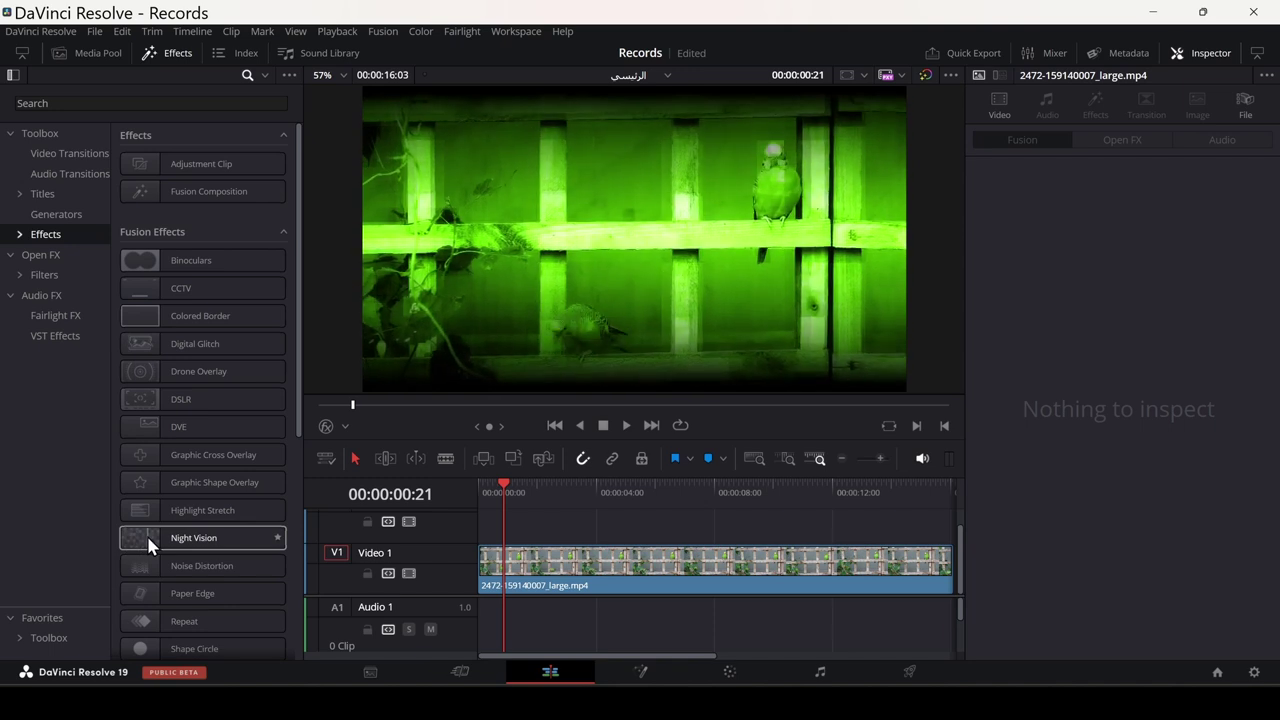
{"action": "scroll", "coordinate": [125, 570], "scroll_direction": "down", "scroll_amount": 3}
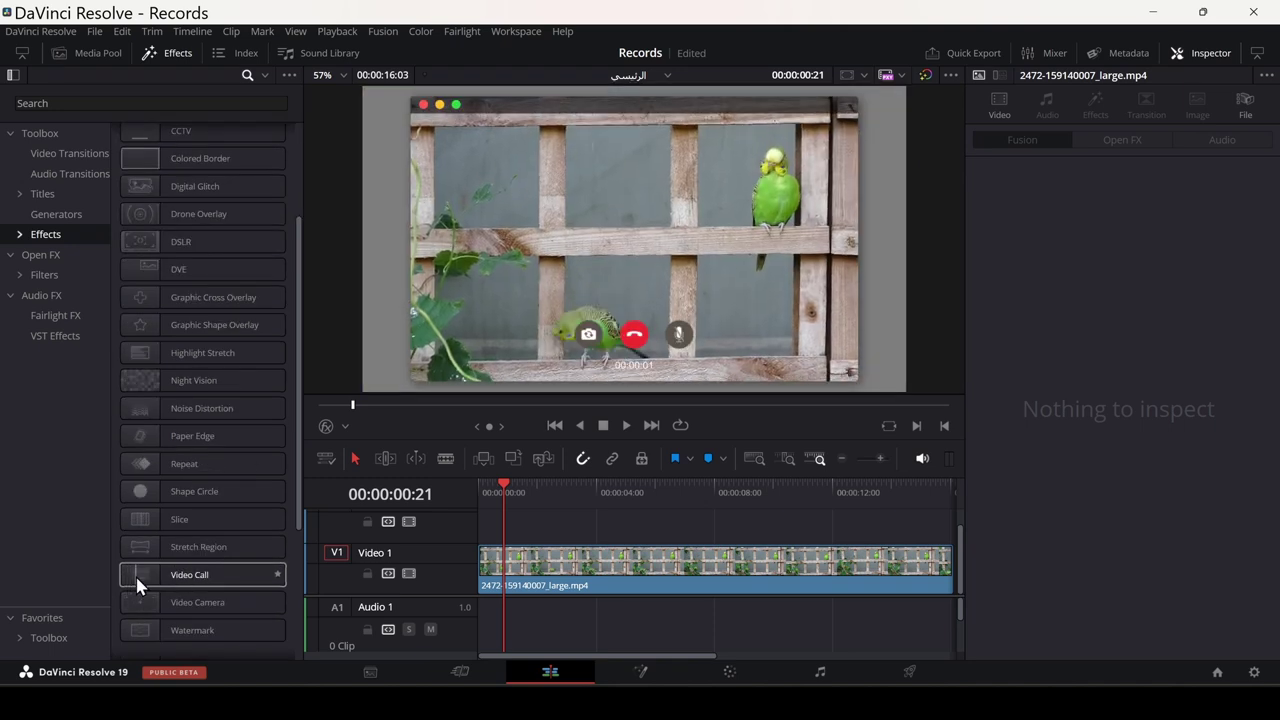